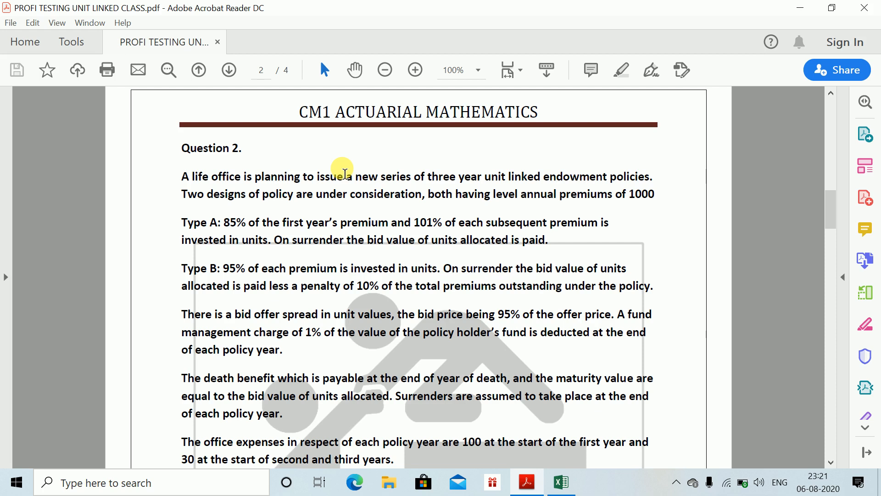
- Switch from the PDF question to the Excel workbook and enter the heading "Type A" in cell A1 of Sheet2
scroll(344, 173, down, 1)
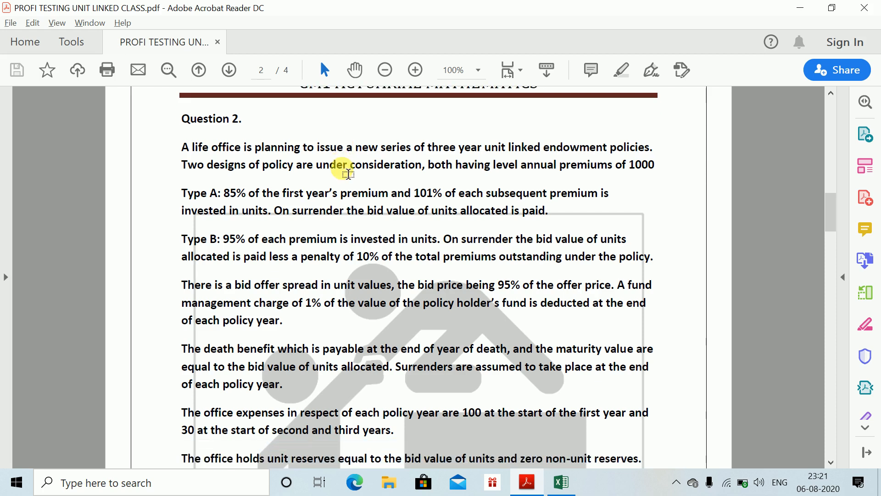
key(alt+Tab)
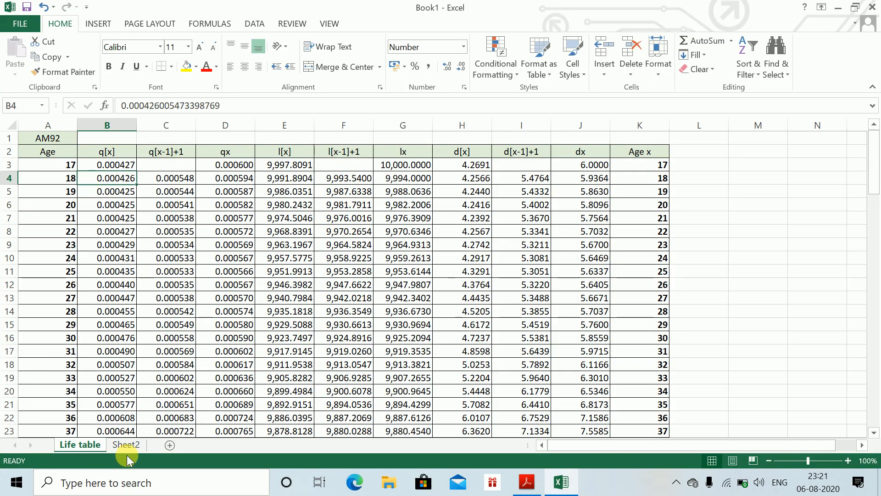
click(124, 453)
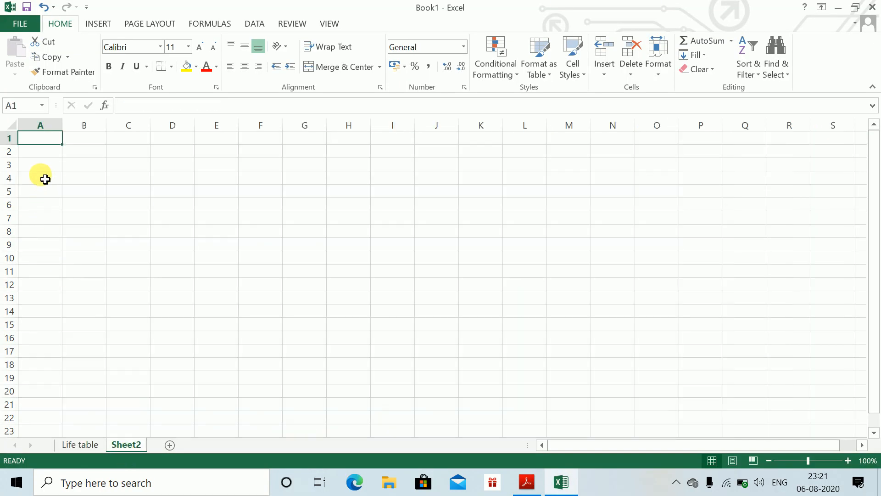
text(Type A)
key(Return)
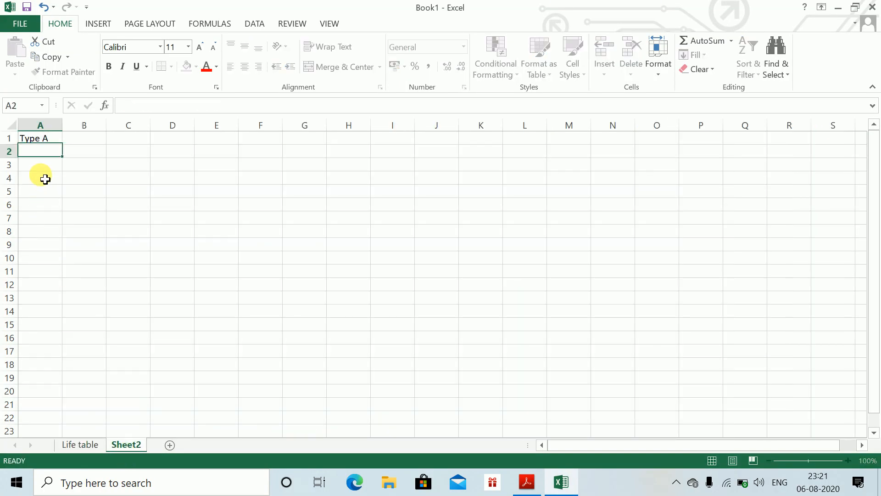
- Add the annual premium below the heading, with the label P in A2 and 1000 in B2
text(P)
key(Tab)
text(1000)
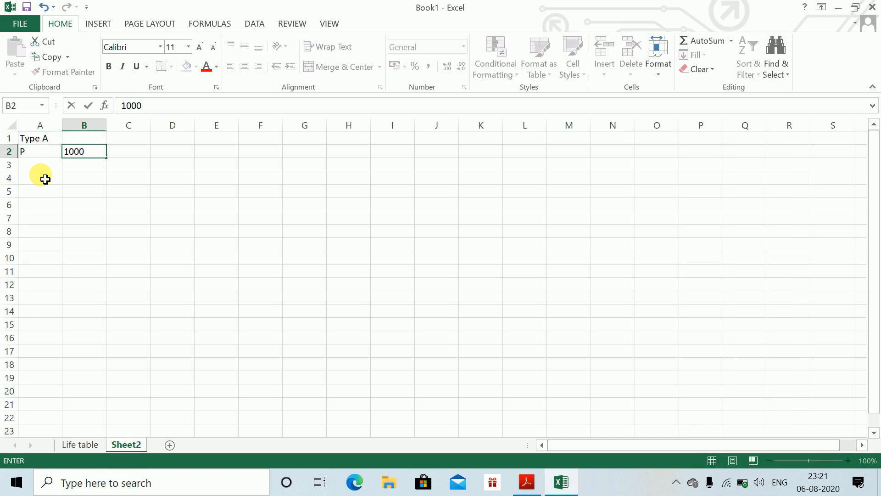
key(Return)
- Add the first-year allocation rate in row 3, with the label ar1 in A3 and 85% in B3
text(ar1)
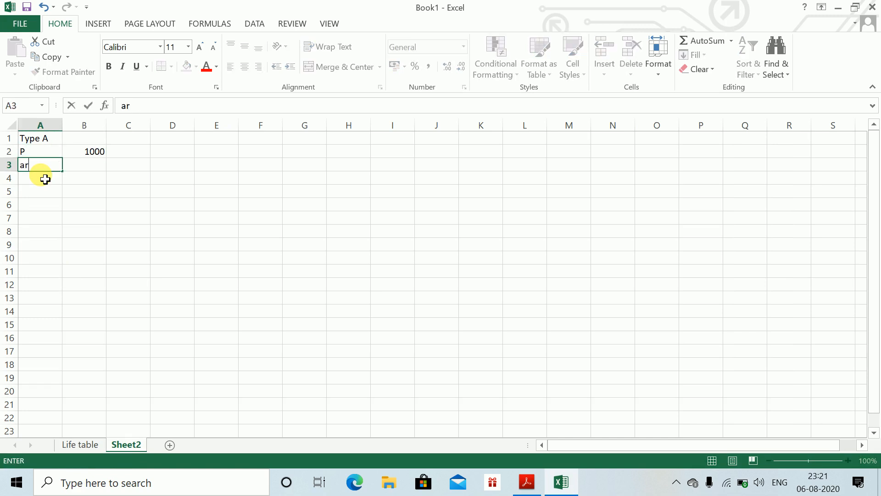
key(Tab)
key(alt+Tab)
key(alt+Tab)
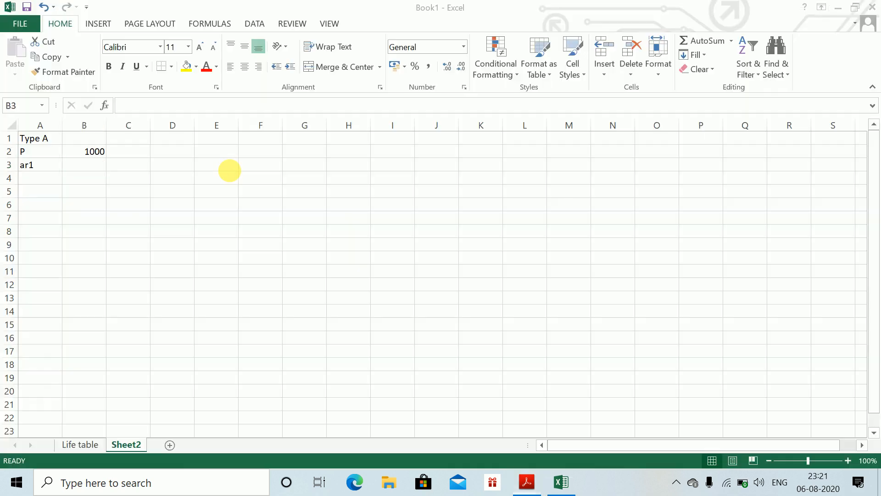
text(05%)
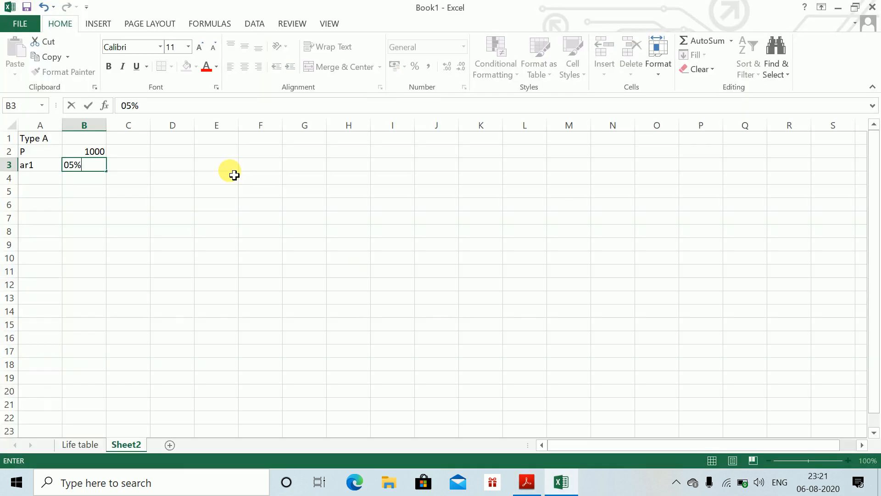
key(Return)
key(Up)
key(Right)
text(85)
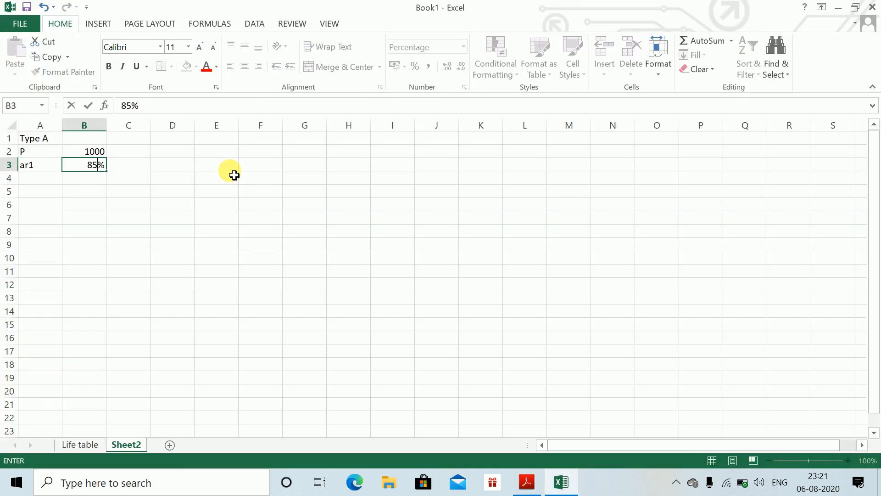
key(Return)
- Add the subsequent-year allocation rate in row 4, with the label ar2 in A4 and 110% in B4
text(110%)
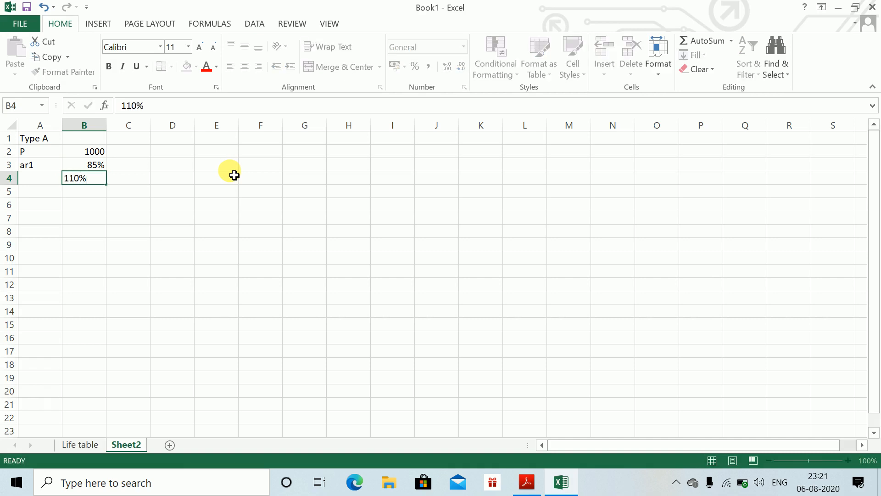
key(Return)
key(Up)
text(a)
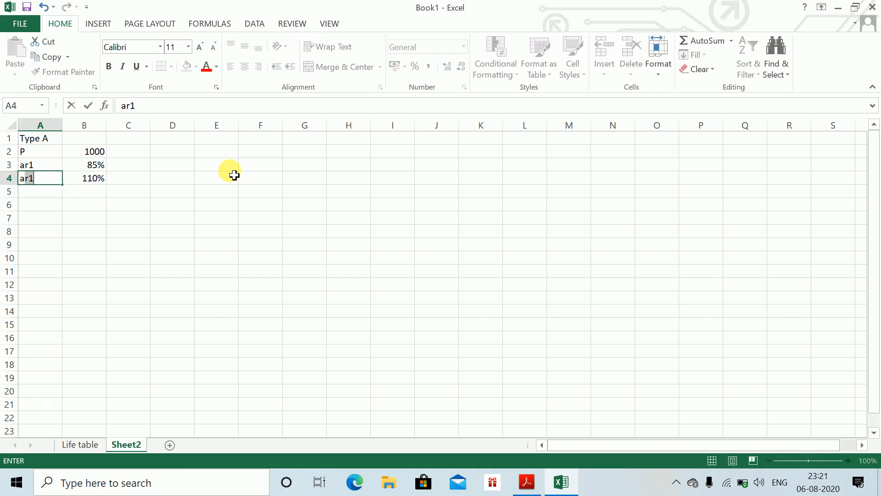
text(r2)
key(Return)
- Check the bid-offer spread in the PDF question and record it in Excel as bos in A5 with 5% in B5
key(alt+Tab)
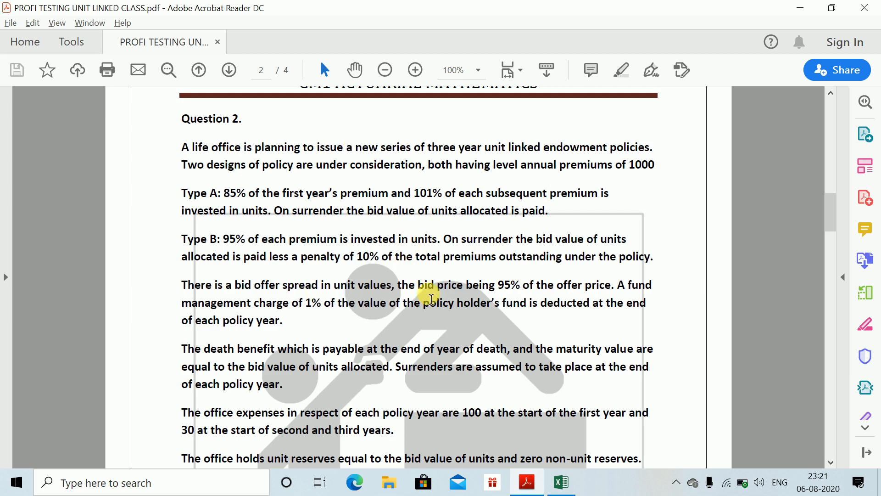
scroll(431, 299, down, 1)
key(alt+Tab)
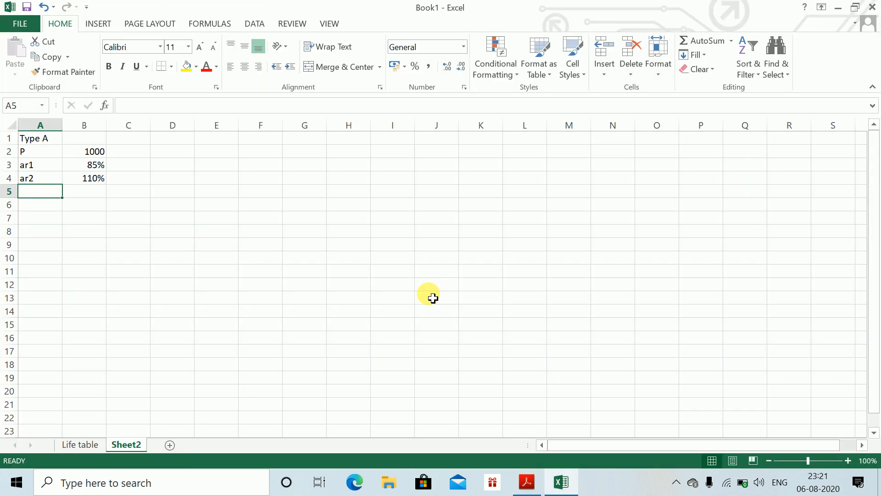
text(bos)
key(Tab)
text(5%)
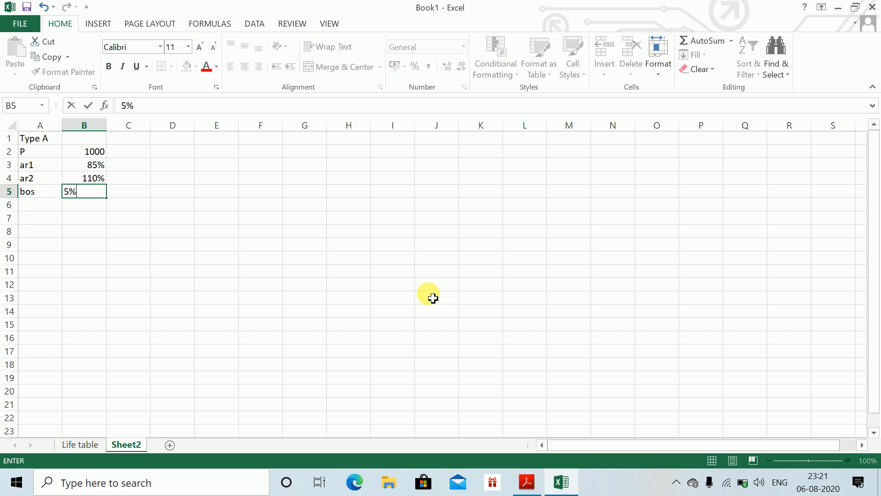
key(Return)
- Check the fund management charge in the PDF and record it in Excel as mc in A6 with 1% in B6
key(alt+Tab)
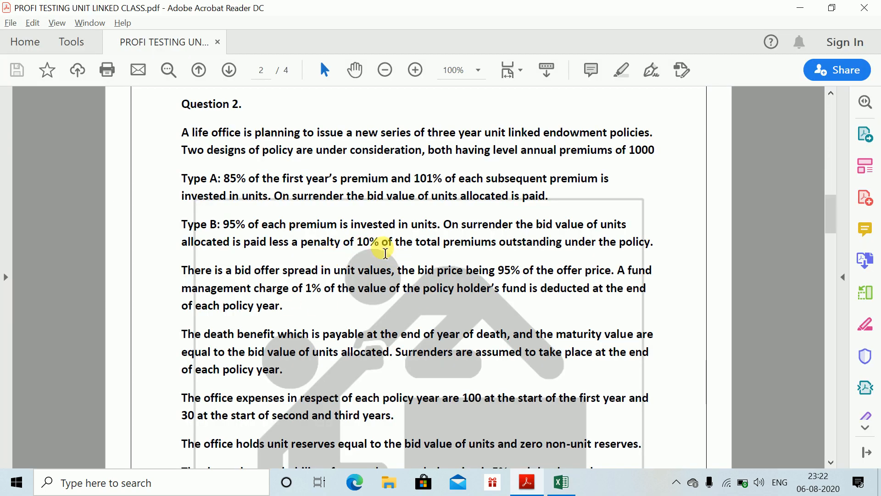
key(alt+Tab)
text(mc)
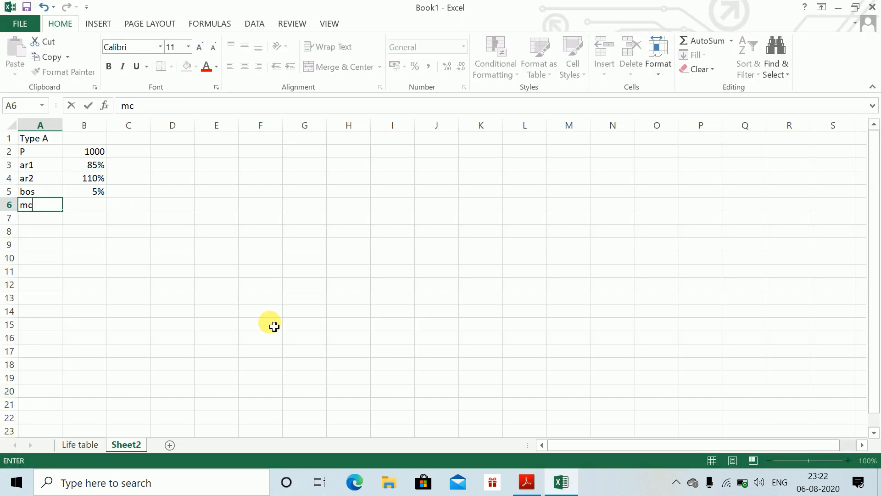
key(Tab)
text(1%)
key(Return)
- Read the benefit and expense terms in the PDF, and record the initial expense in Excel as ie in D2 with 100 in E2
key(alt+Tab)
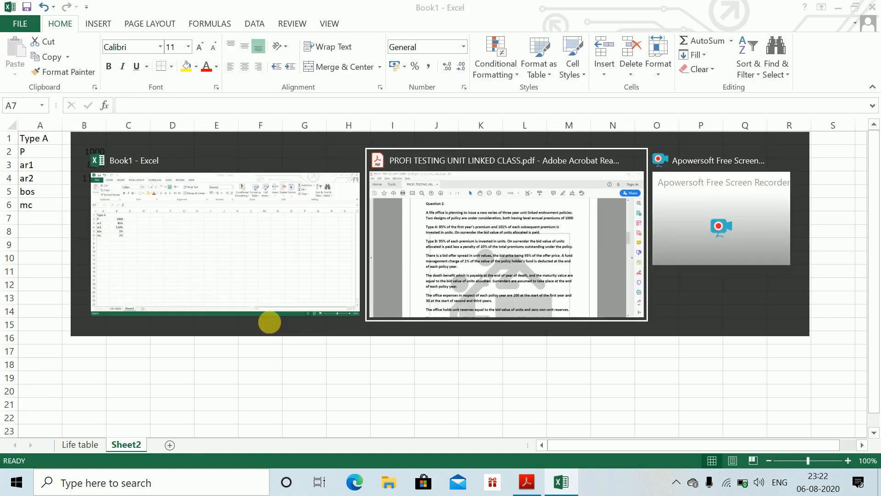
scroll(276, 324, down, 3)
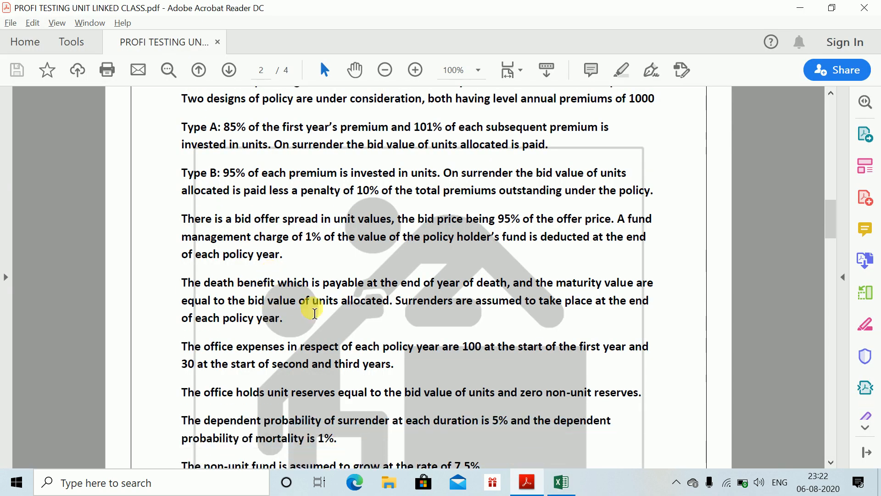
double_click(449, 283)
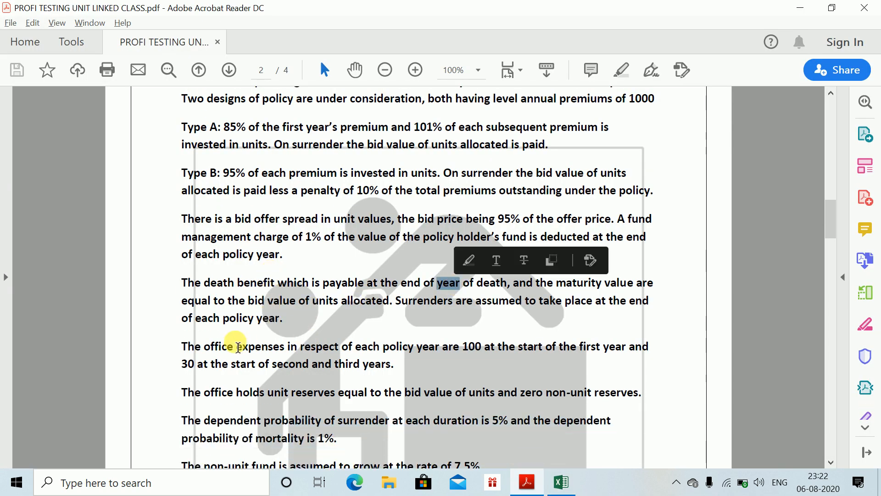
click(373, 307)
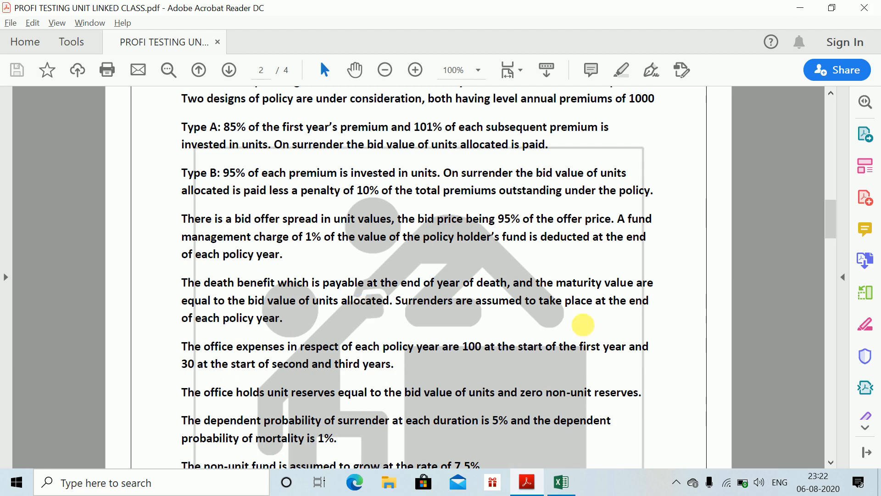
key(alt+Tab)
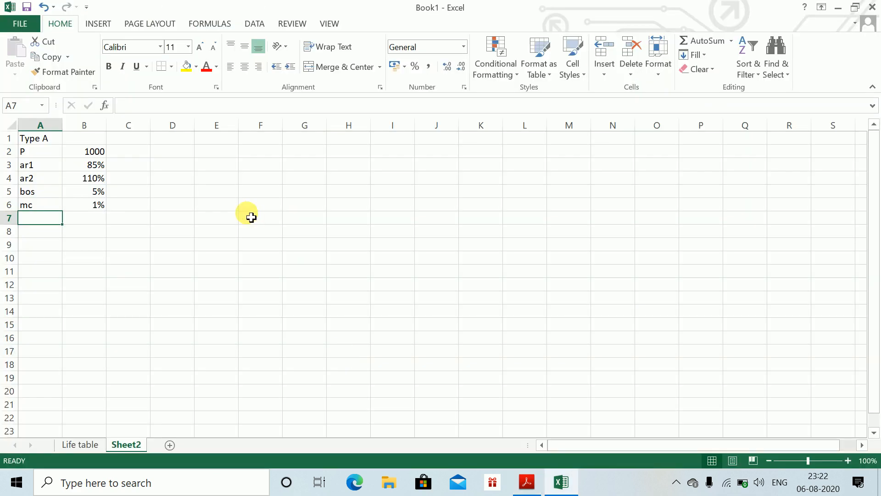
click(159, 152)
text(ie)
key(Tab)
text(100)
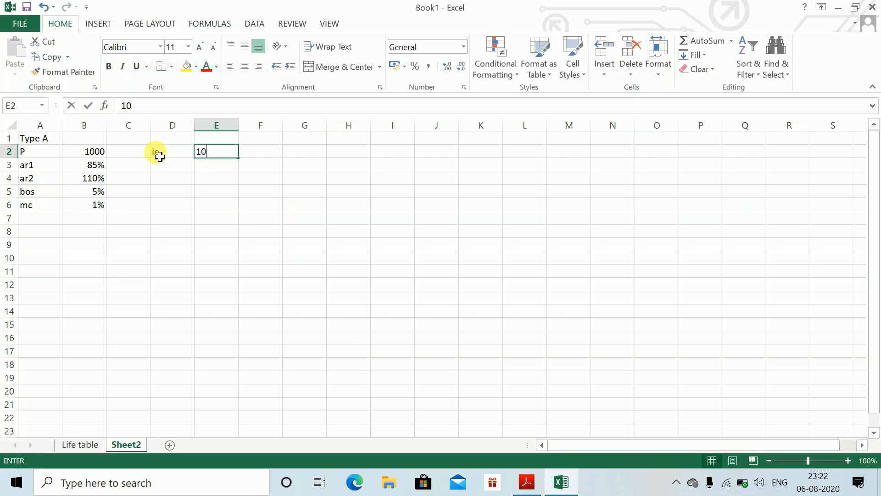
key(Return)
- Add the renewal expense in row 3, with the label re in D3 and 30 in E3
key(Tab)
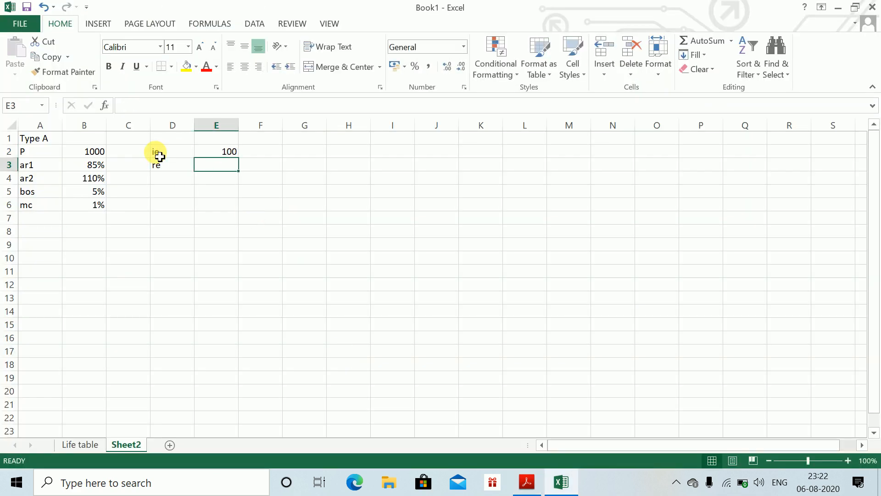
text(30)
key(Return)
- Check the dependent surrender probability in the PDF and record it in Excel as aqxs in D4 with 5% in E4
key(alt+Tab)
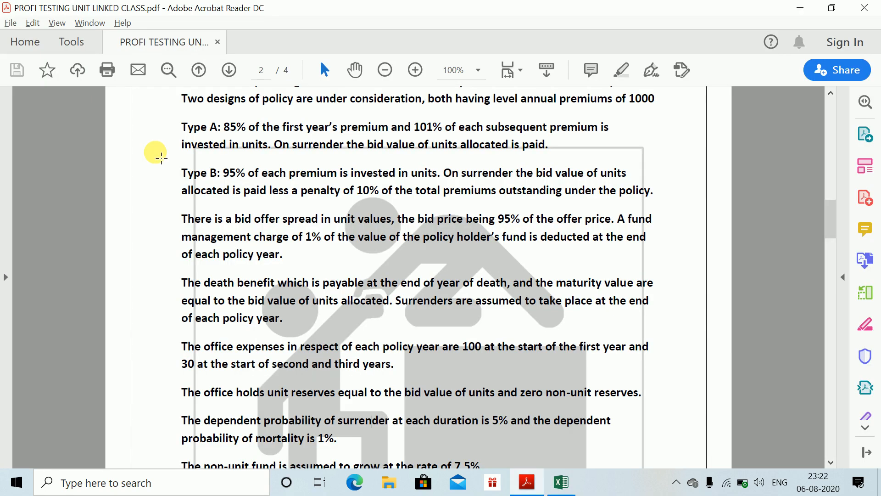
scroll(154, 152, down, 3)
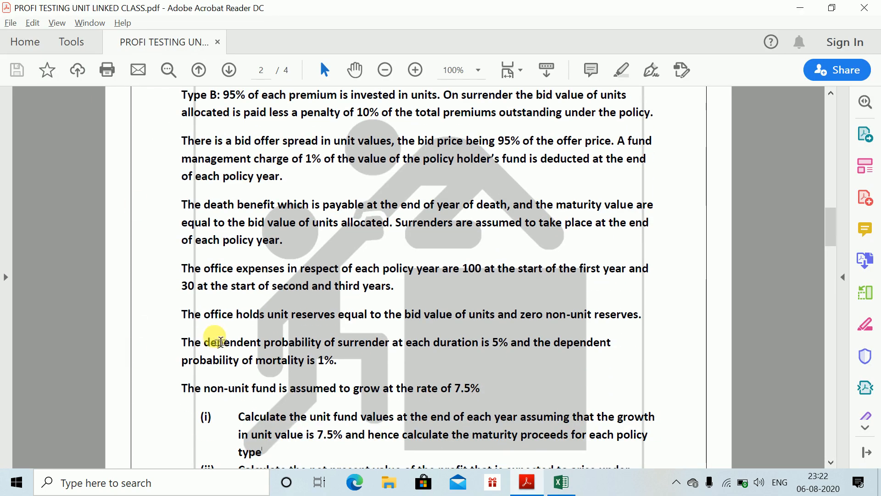
key(alt+Tab)
text(s)
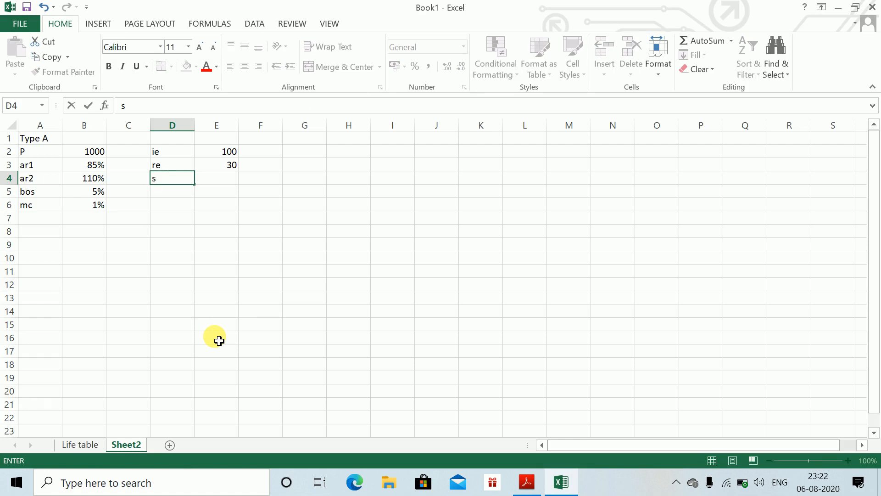
key(BackSpace)
text(q)
key(BackSpace)
text(aqxs)
key(Tab)
text(5%)
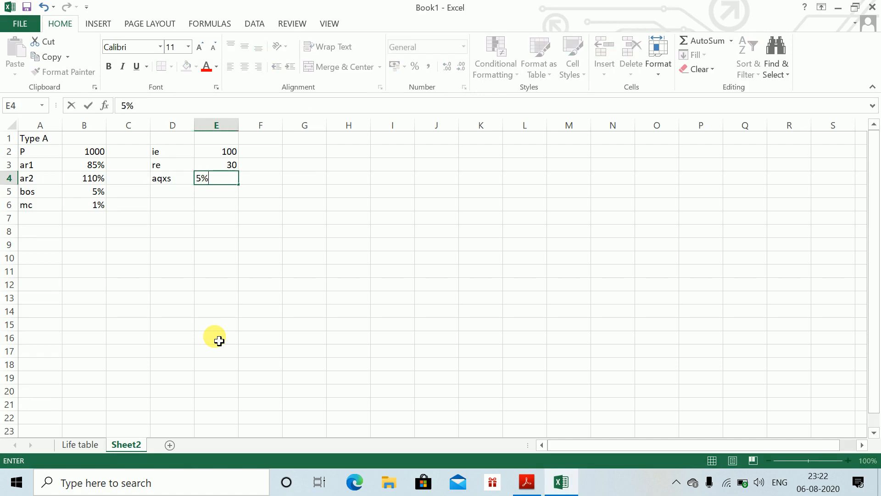
key(Return)
- Add the dependent mortality probability in row 5, with the label aqxd in D5 and 1% in E5
text(aqxd)
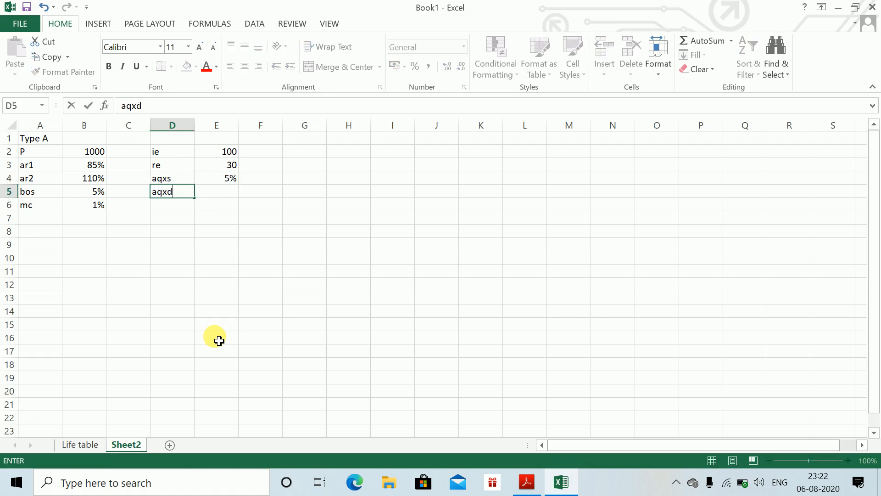
key(Tab)
text(1%)
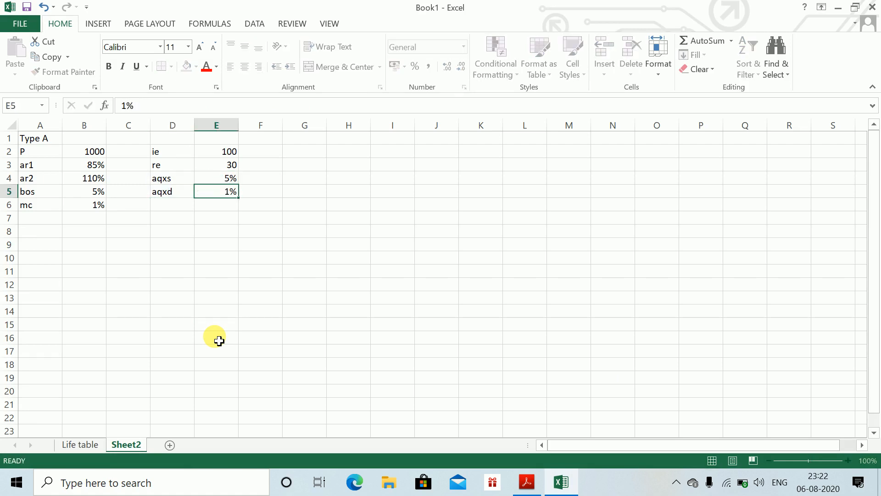
- Check the non-unit fund growth rate in the PDF and record it in Excel as ng in D6 with 7.5% in E6
key(alt+Tab)
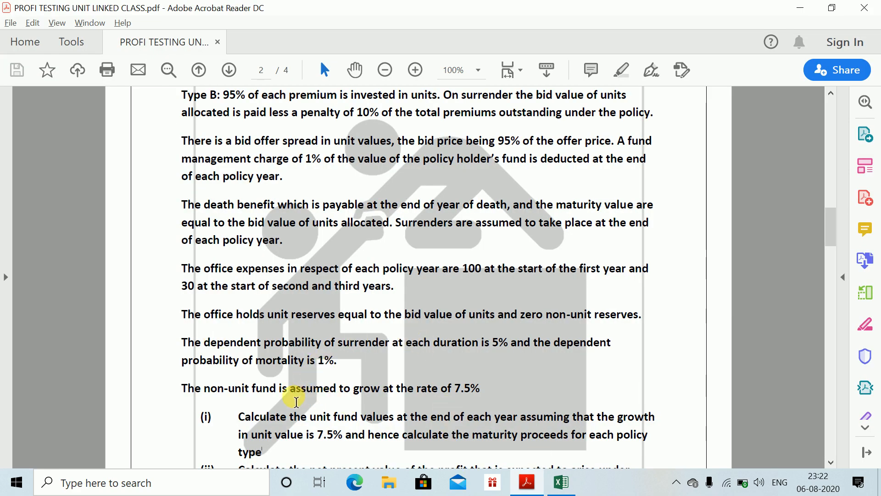
scroll(303, 403, down, 2)
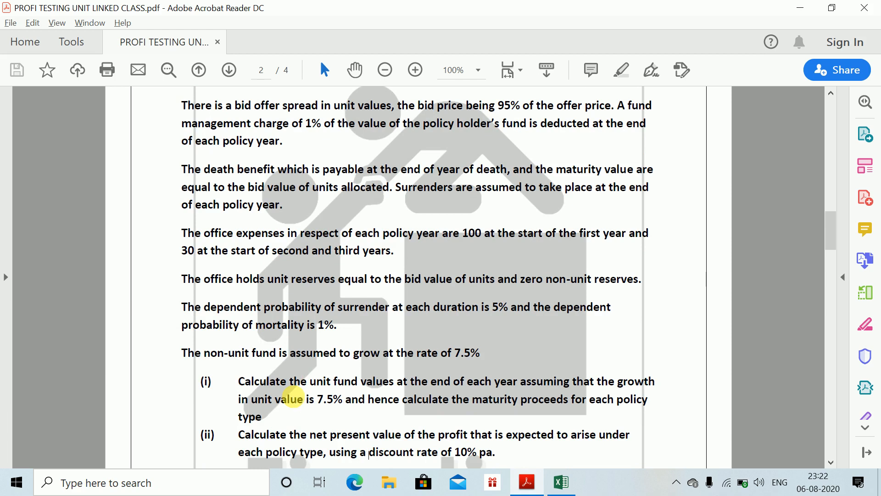
key(alt+Tab)
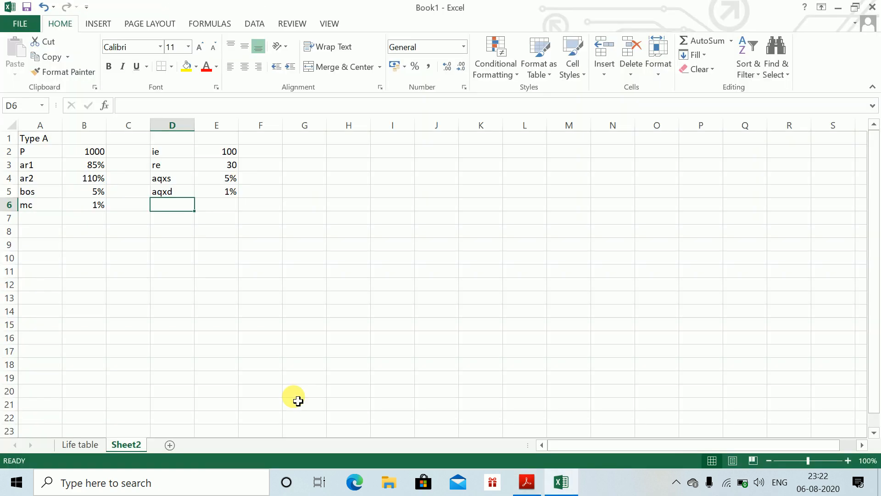
text(ng)
key(Tab)
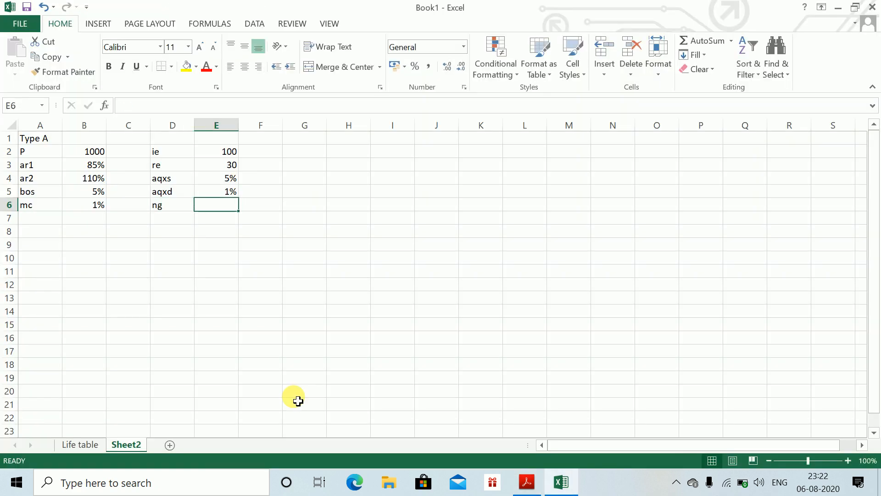
text(=)
key(BackSpace)
text(7.5%)
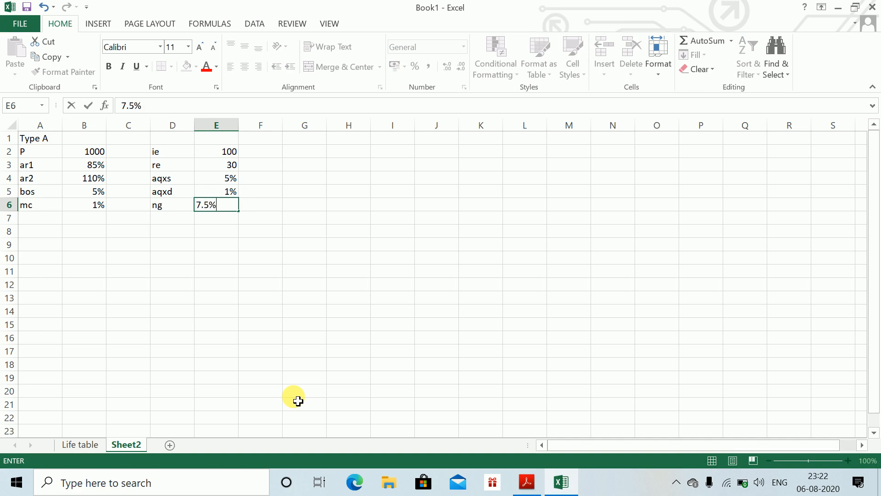
key(Return)
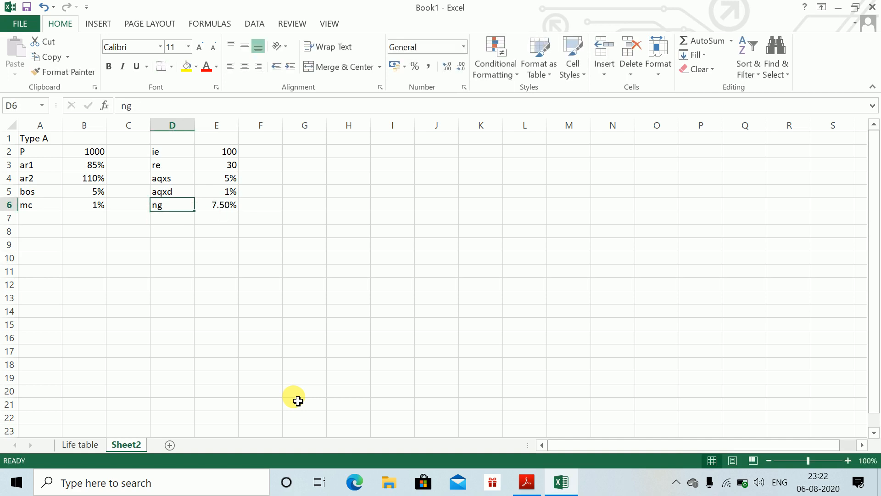
- Check the unit growth rate in the PDF and record it in Excel as g in D1 with 7.5% in E1
key(Up)
key(Up)
key(Up)
key(Up)
key(Up)
key(Right)
key(Left)
text(g)
key(Right)
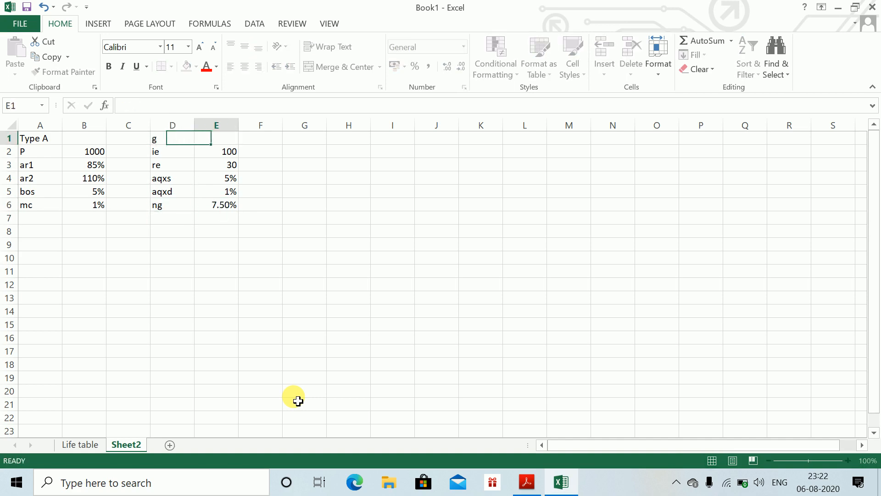
key(alt+Tab)
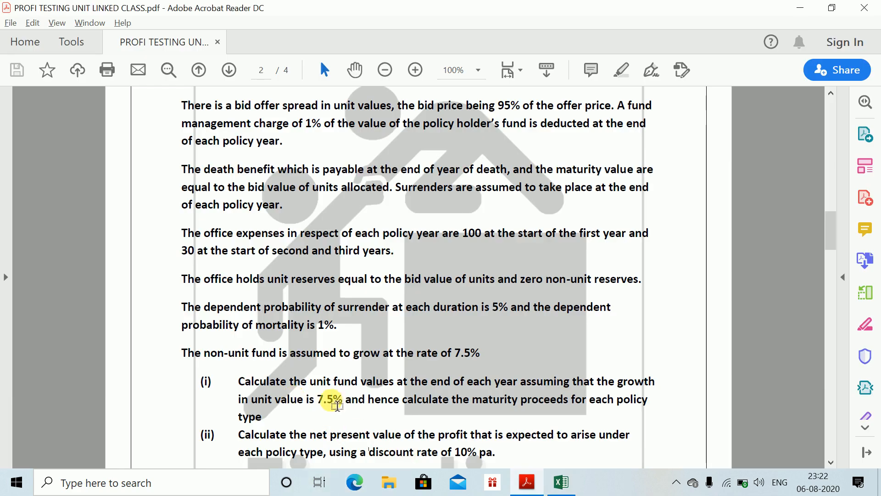
key(alt+Tab)
text(7.5%)
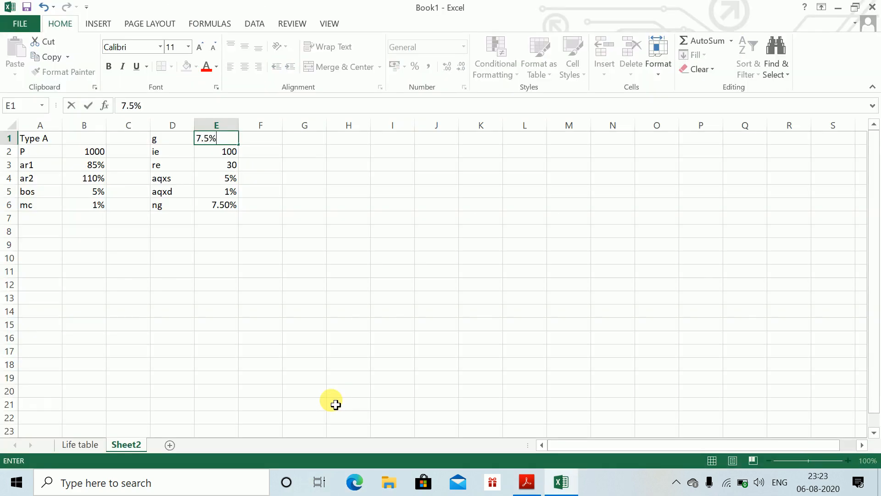
key(Return)
- Review the unit fund requirement in the PDF and enter the title Unit Fund table in A8 in Excel
key(alt+Tab)
scroll(330, 401, down, 10)
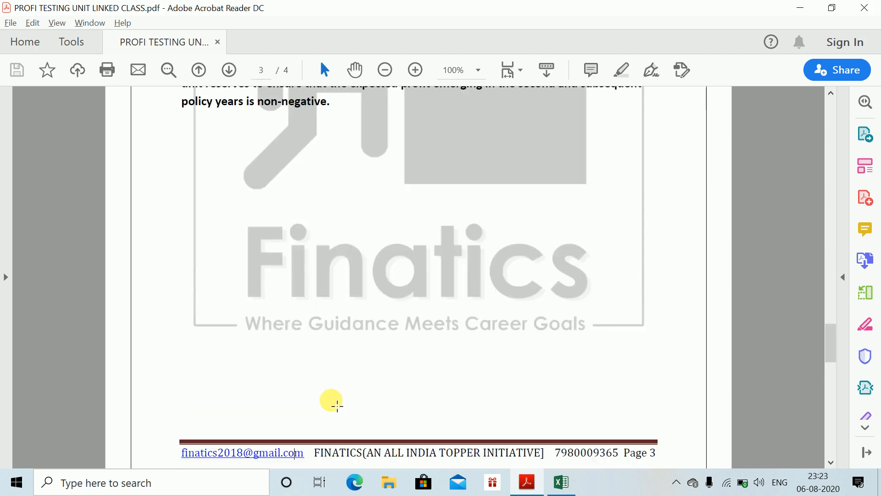
drag(829, 340, 832, 229)
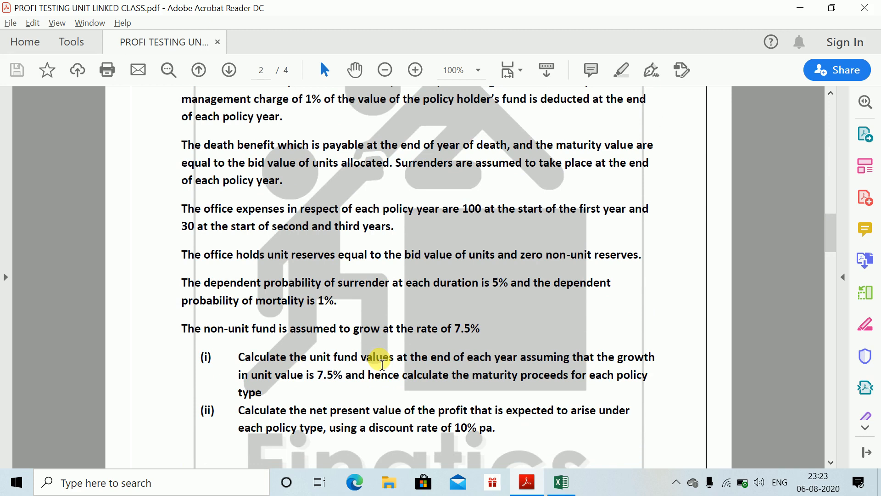
key(alt+Tab)
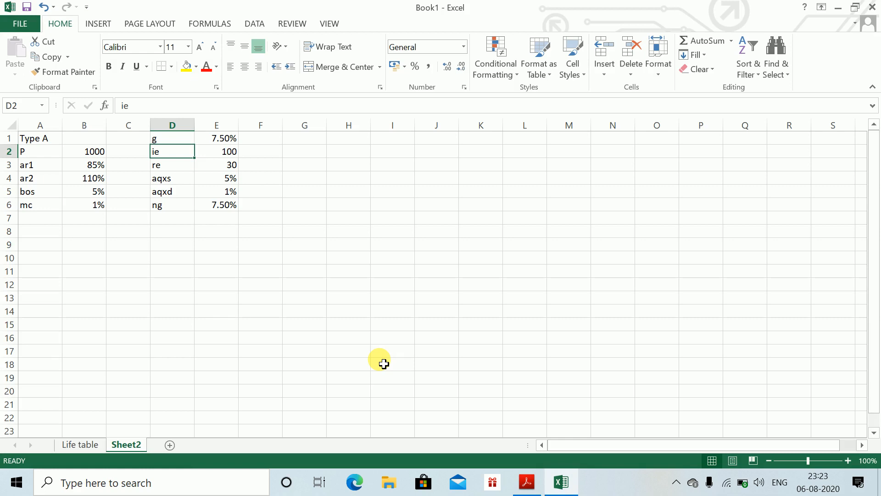
key(Down)
key(Down)
key(Down)
key(Down)
key(Down)
key(Down)
key(Down)
key(Down)
key(Left)
key(Left)
key(Left)
key(Up)
key(Up)
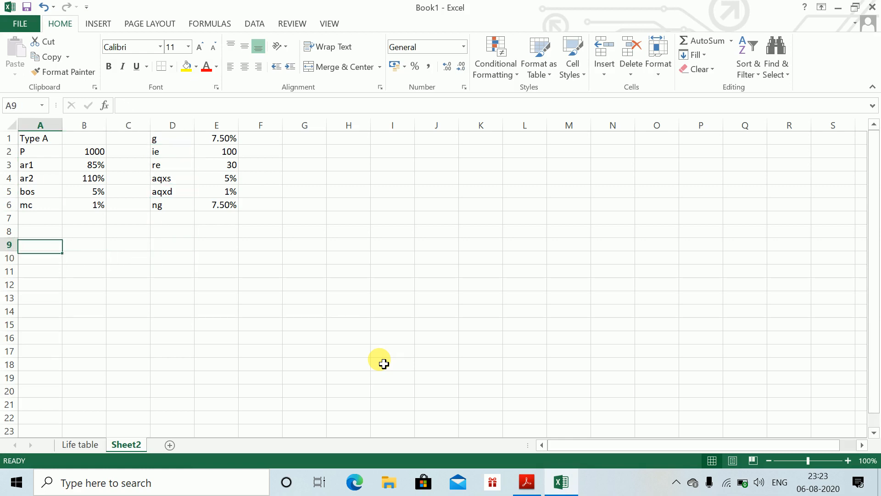
text(Unit Fu)
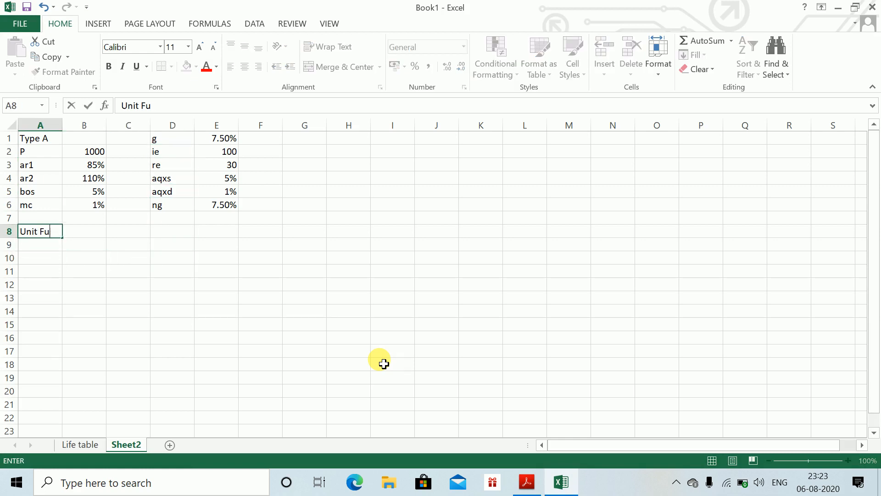
text(nd table)
key(Return)
- Enter the first unit fund headings Year, Premium and Allocated Premium in A9 to C9
text(Year)
key(Tab)
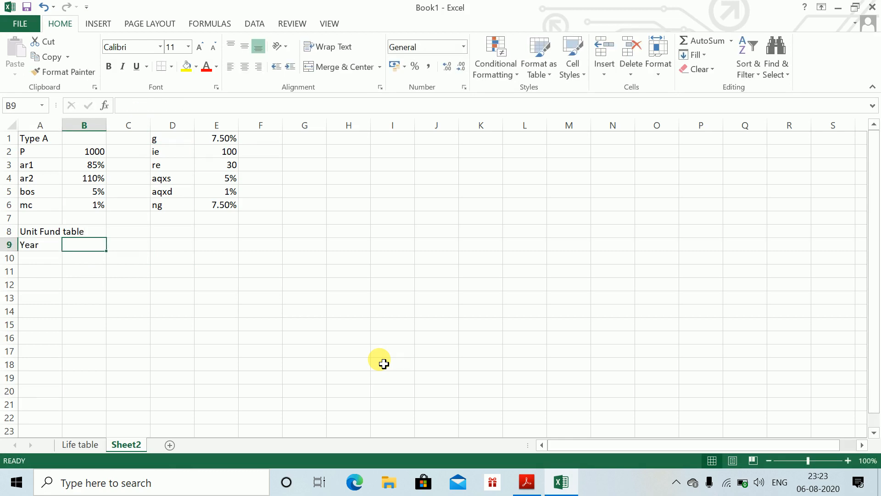
text(Premi)
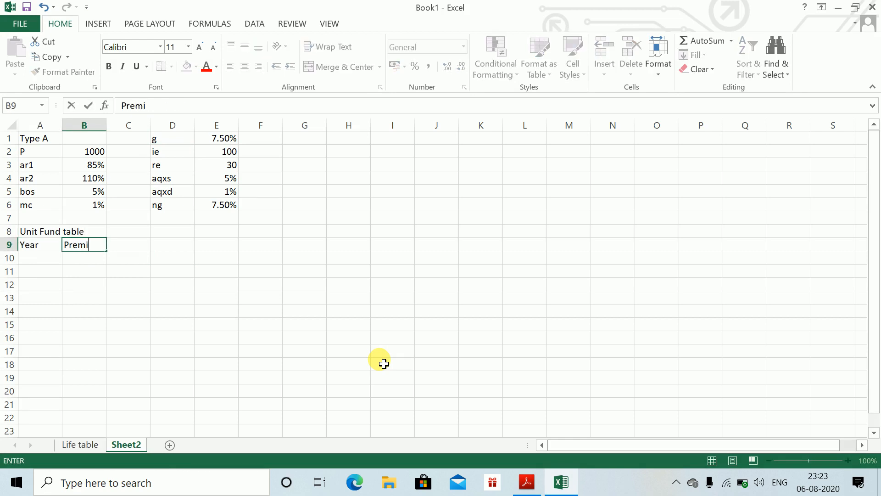
text(um)
key(Tab)
text(All)
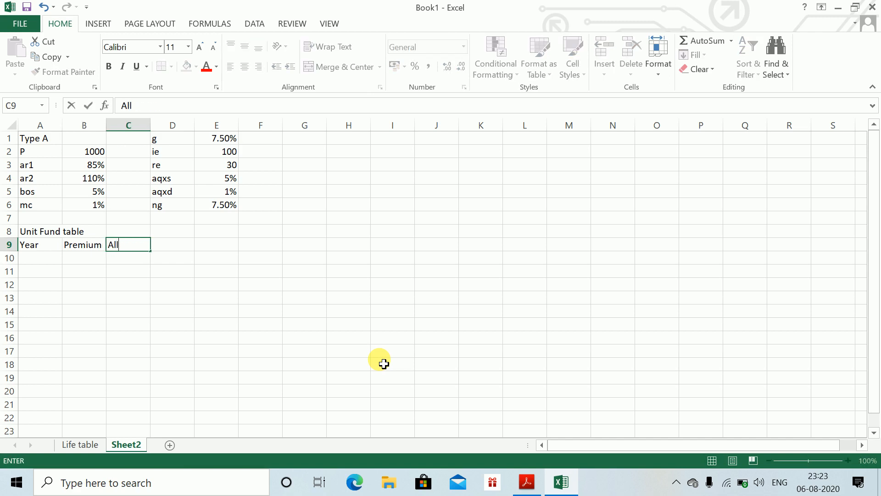
text(ocated Prem)
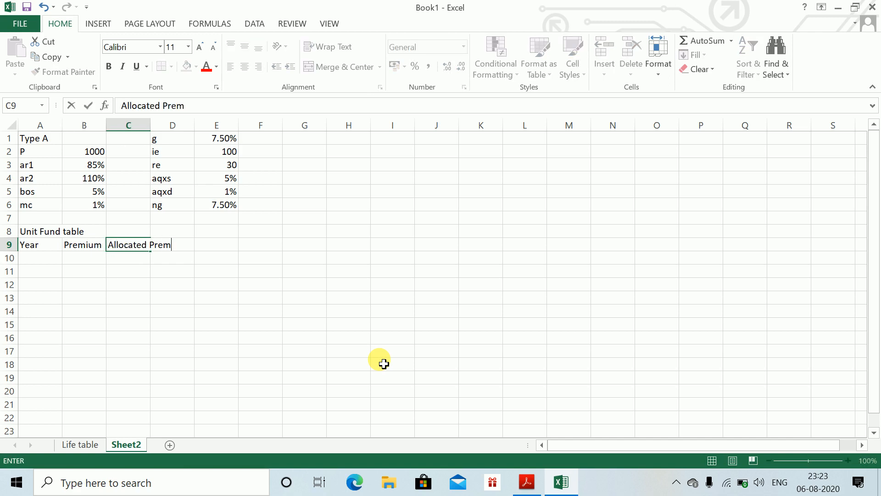
text(ium)
key(Tab)
- Add the headings Cost of aalocation in D9 and Fund value at BOY in E9
text(Cos)
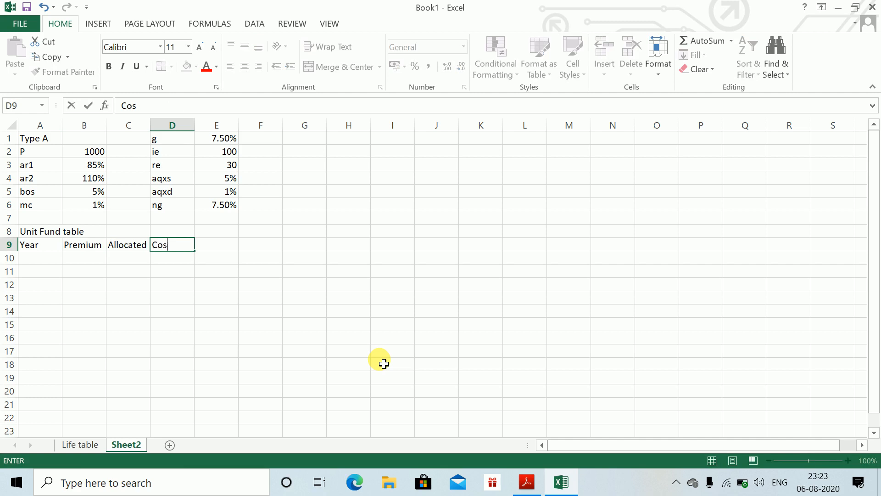
text(t of aalocation)
key(Tab)
text(Fun)
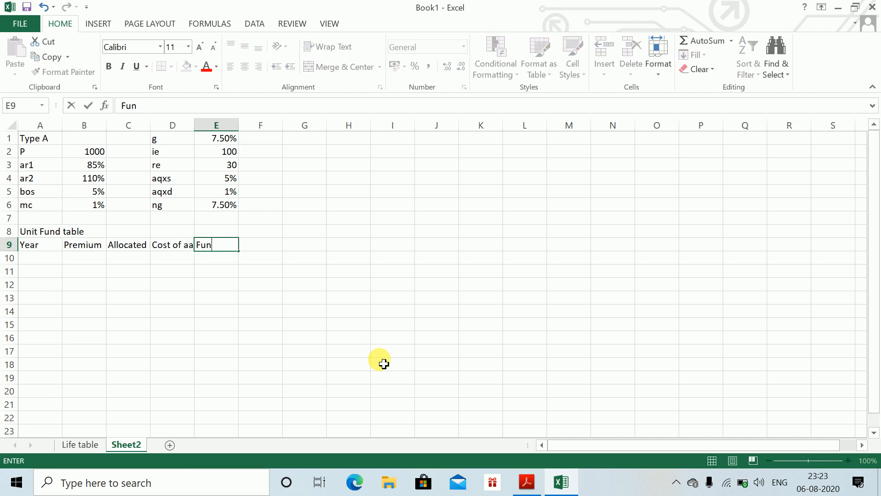
text(d value at BOY)
key(Tab)
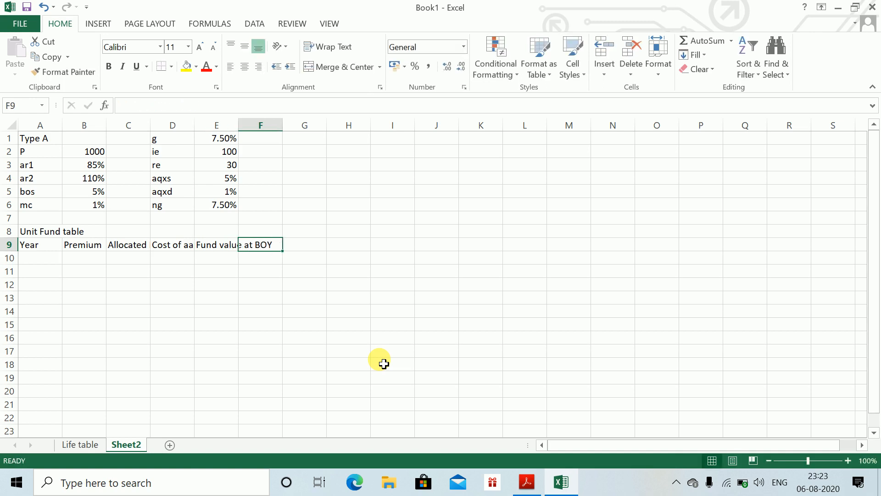
- Complete the heading row with FV at EOY BMC, MC and FV at EOY AMC in F9 to H9
text(Fun)
key(BackSpace)
key(BackSpace)
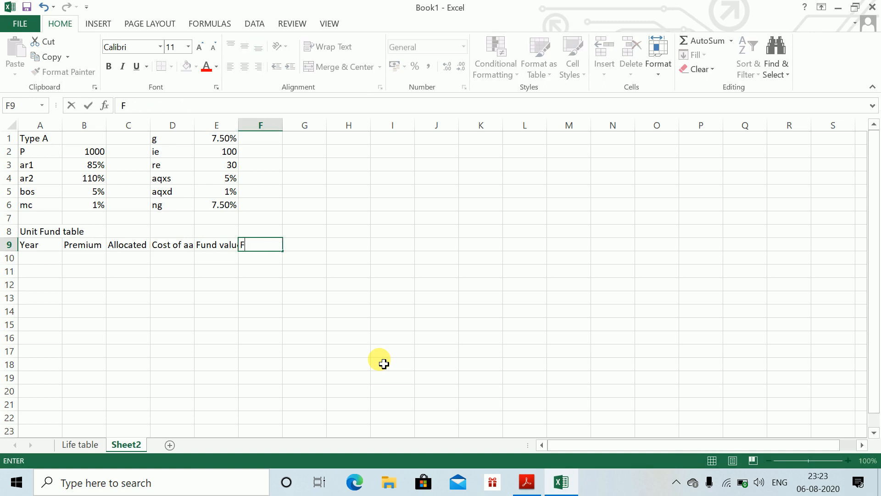
text(V at EOY BMC)
key(Tab)
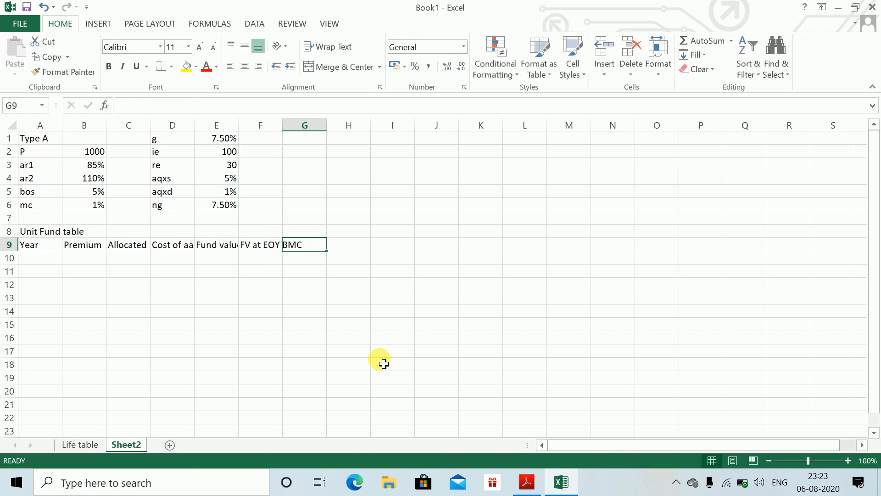
text(MC)
key(Tab)
text(F)
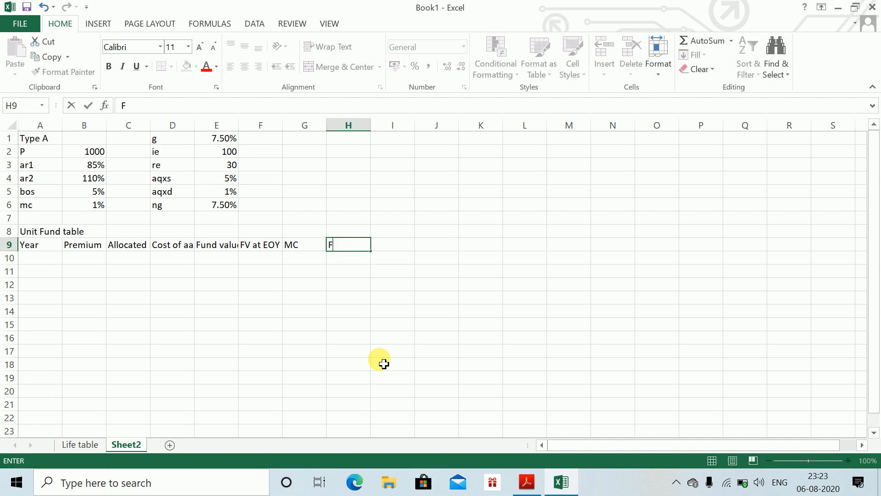
text(V at EOY AMC)
key(Return)
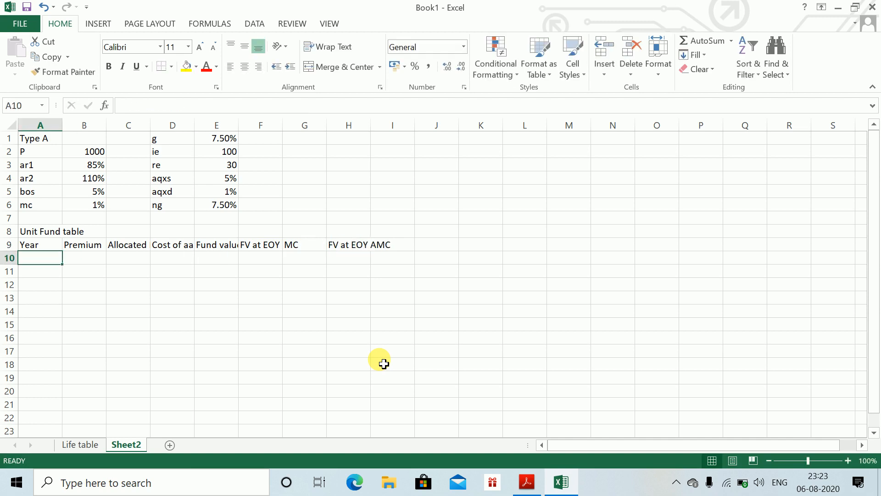
- Enter the policy years 1, 2 and 3 in A10 to A12
text(1)
key(Return)
text(2)
key(Return)
text(3)
key(Return)
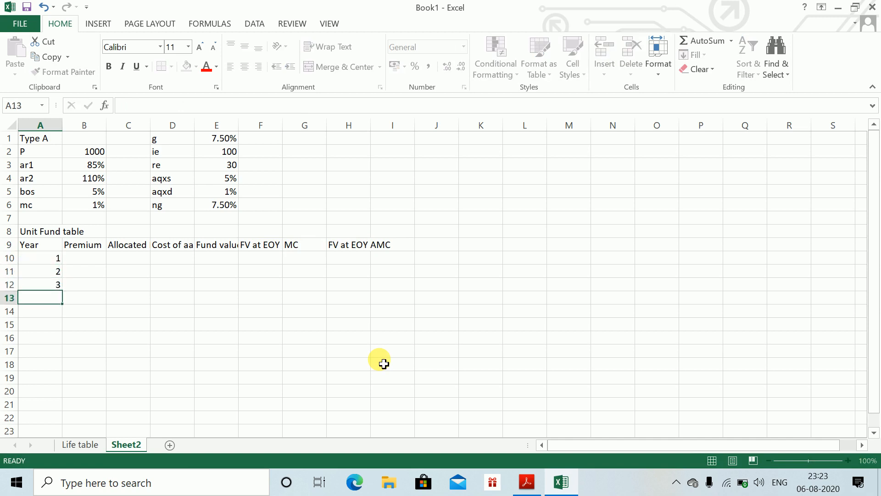
- Link the year 1 premium in B10 to the premium parameter with the absolute formula =$B$2
key(Up)
key(Up)
key(Up)
key(Right)
key(Up)
key(Up)
key(Up)
key(Up)
key(Up)
key(Up)
key(Up)
key(Up)
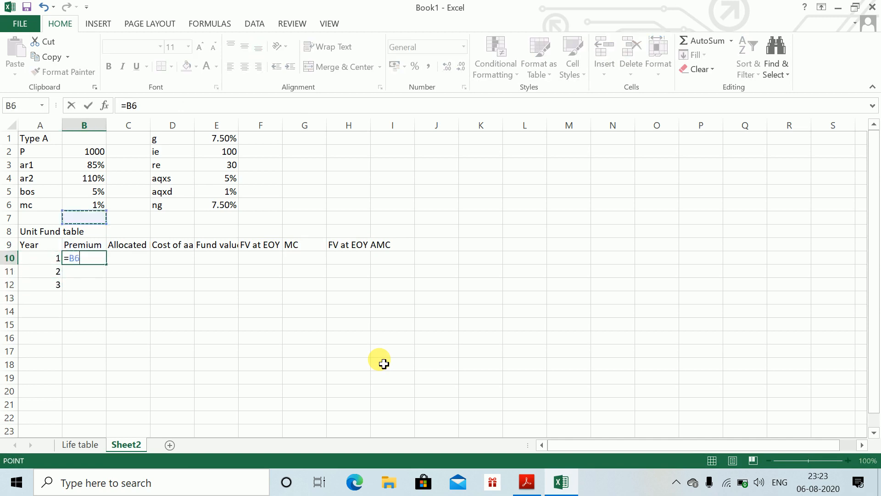
key(F4)
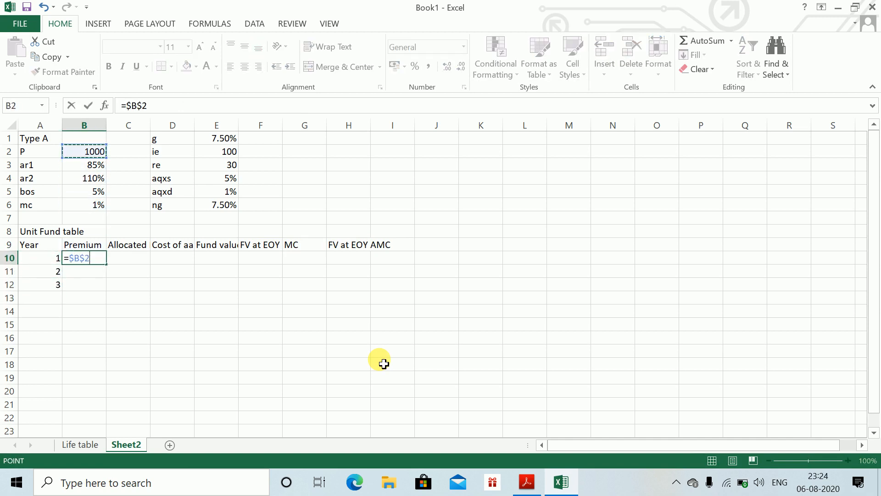
key(Return)
- Fill the premium formula down from B10 to B12
key(Up)
key(shift+Down)
key(shift+Down)
key(shift+Down)
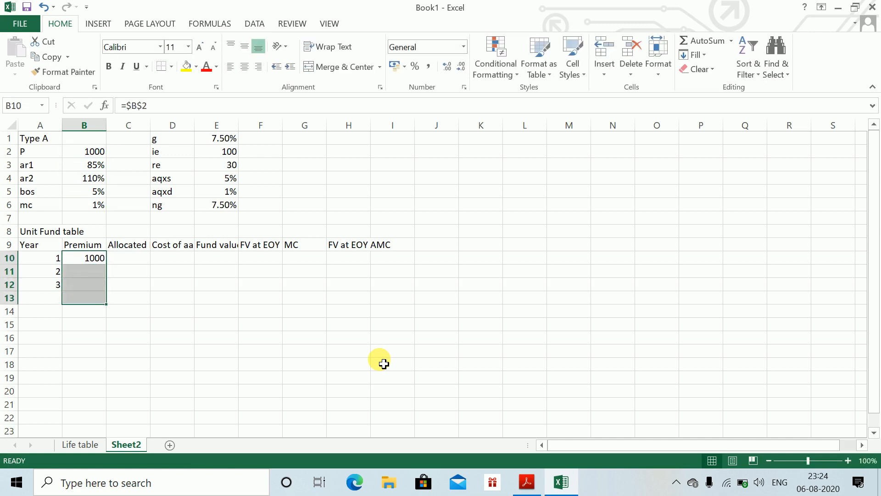
key(shift+Up)
key(ctrl+d)
- Calculate the year 1 allocated premium in C10 as =B10*B3
key(Up)
key(Right)
key(Down)
text(=)
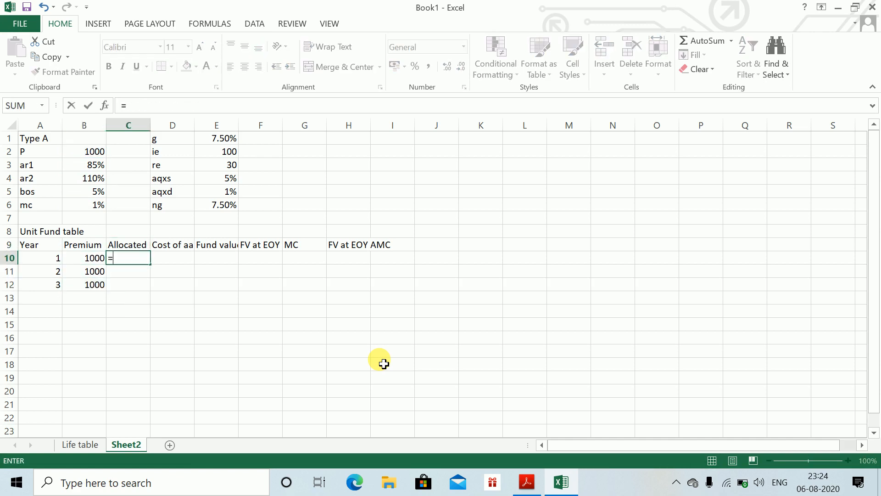
key(Left)
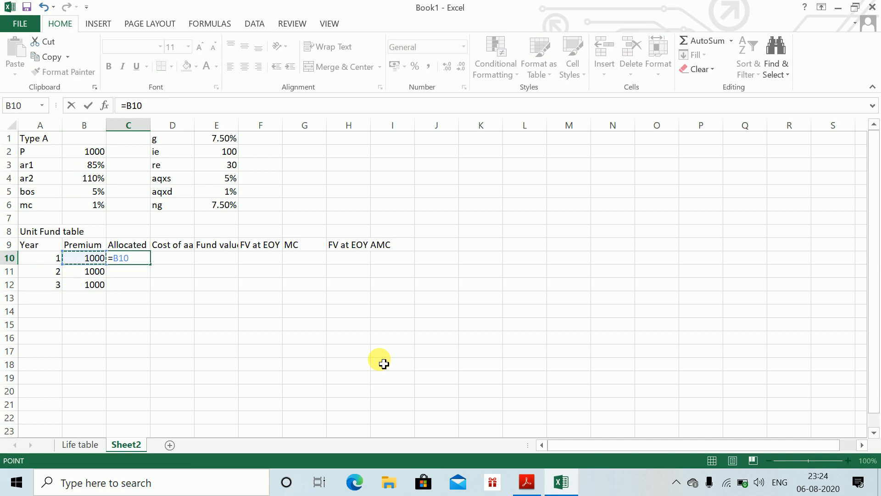
text(*)
key(Up)
key(Up)
key(Up)
key(Up)
key(Up)
key(Up)
key(Left)
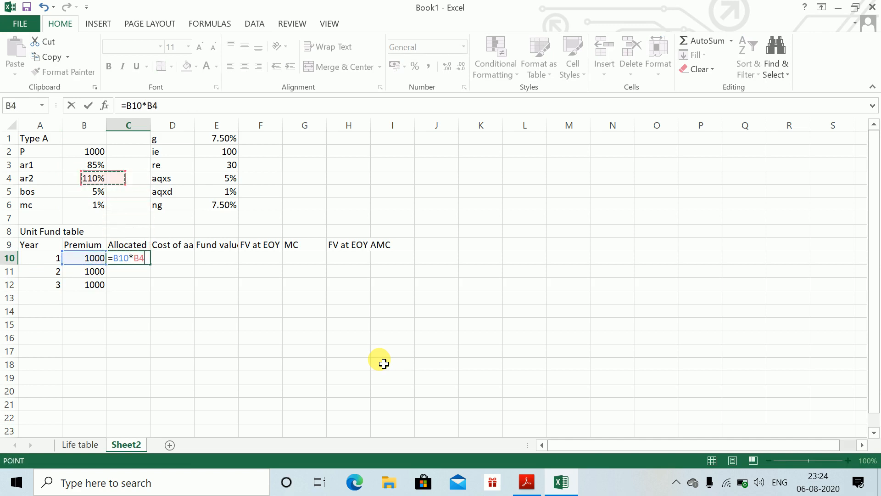
key(Up)
key(Return)
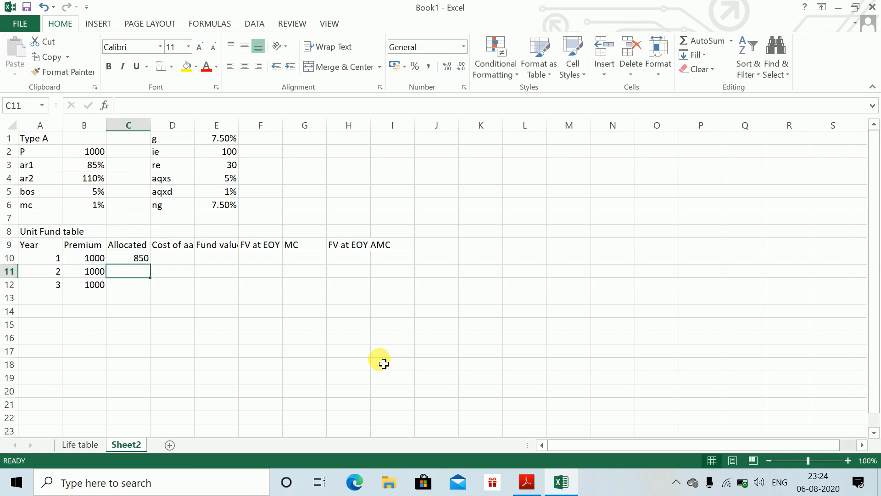
- Calculate the year 2 allocated premium in C11 as =B11*$B$4 and copy the formula down to C12
text(=)
key(Left)
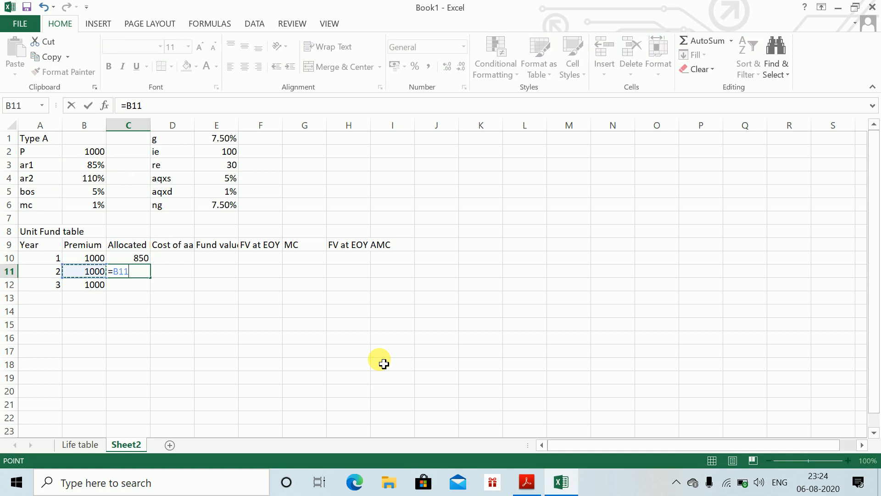
text(*)
key(Up)
key(Up)
key(Up)
key(Up)
key(Up)
key(Up)
key(Up)
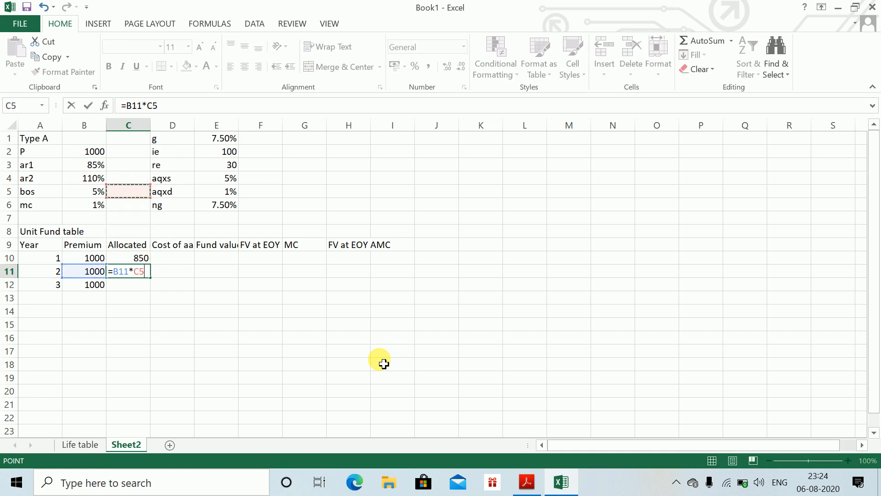
key(Left)
key(F4)
key(Return)
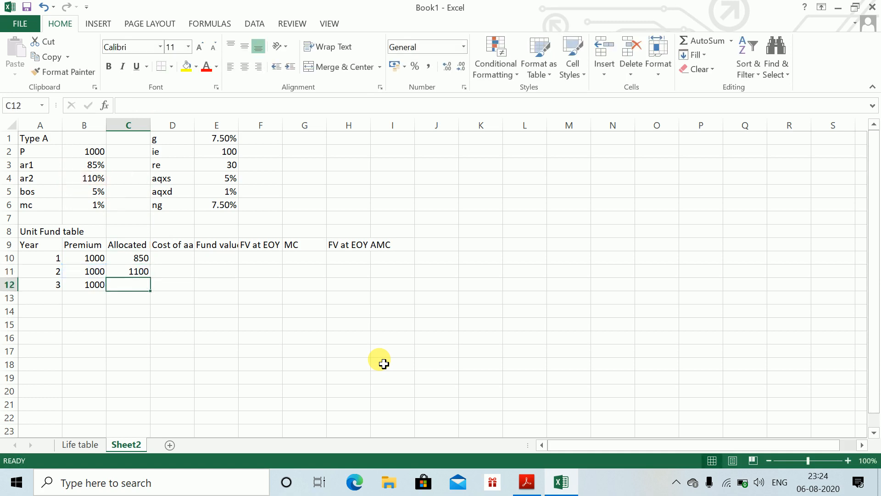
key(ctrl+d)
key(Right)
key(Up)
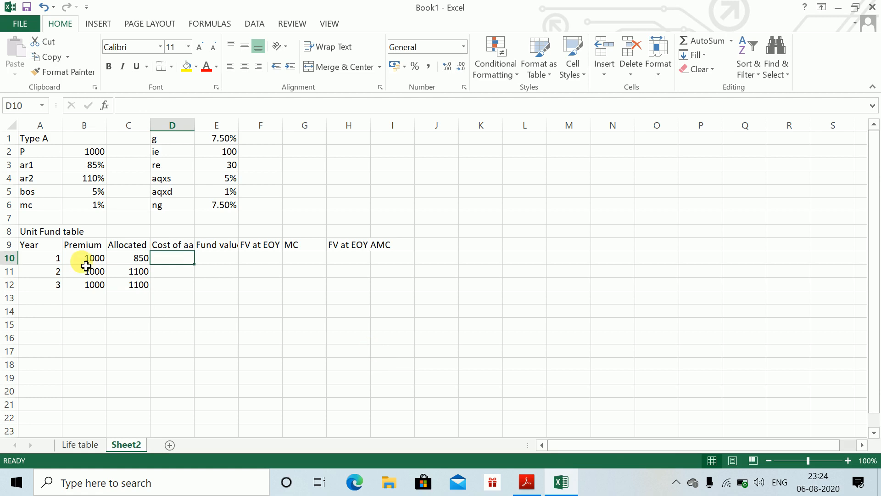
- Correct the ar2 allocation rate in B4 to 101%
click(87, 179)
text(101)
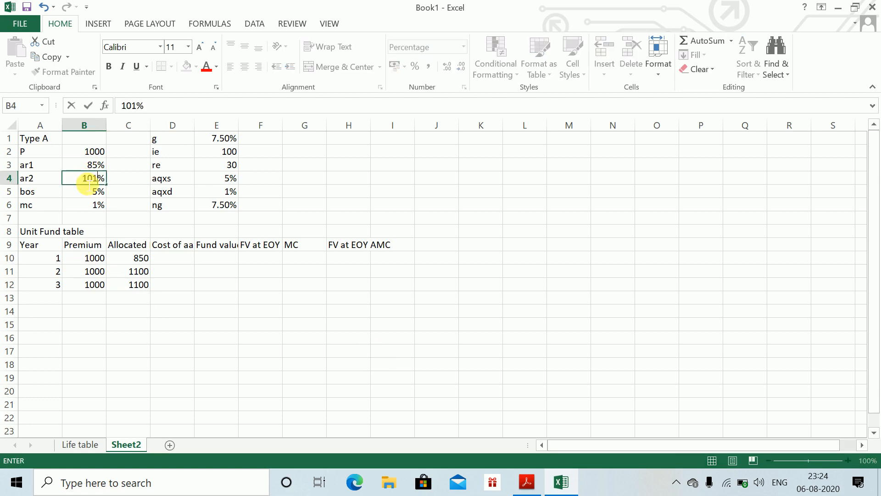
key(Return)
key(Down)
key(Down)
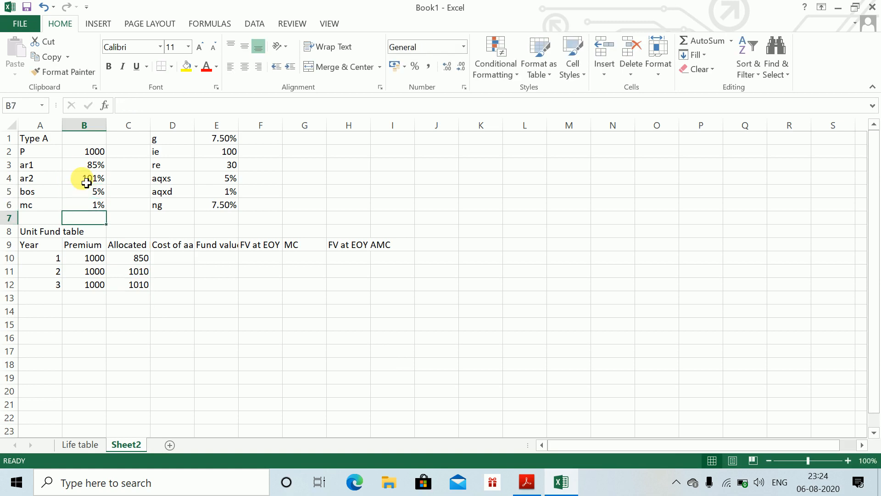
- Calculate the year 1 cost of allocation in D10 as =C10*(1-$B$5)
key(Right)
key(Down)
key(Down)
key(Down)
key(Right)
text(=)
key(Left)
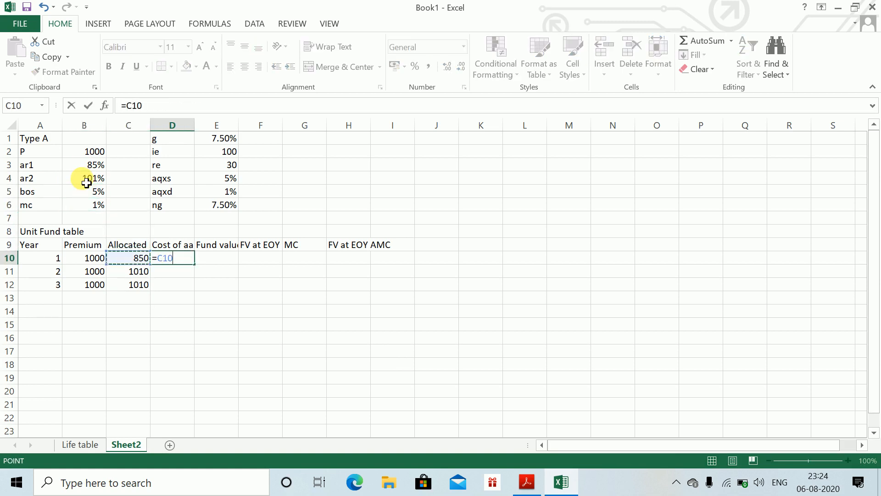
text(*)
click(89, 196)
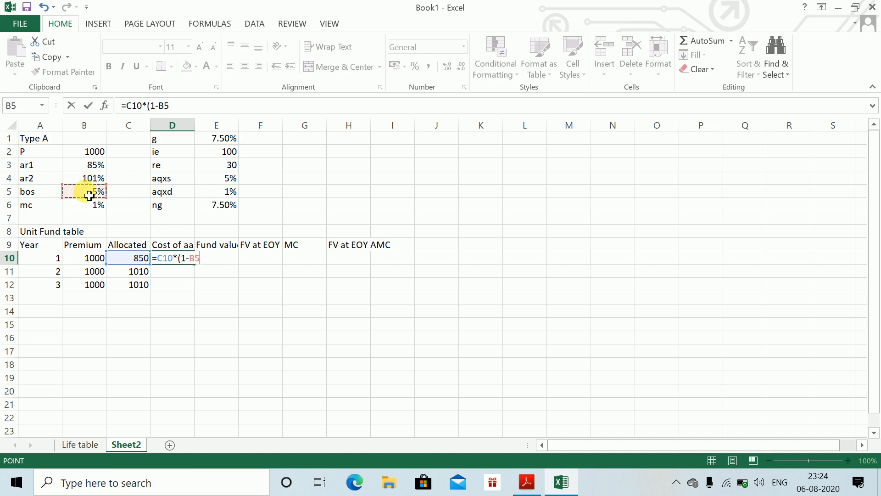
key(F5)
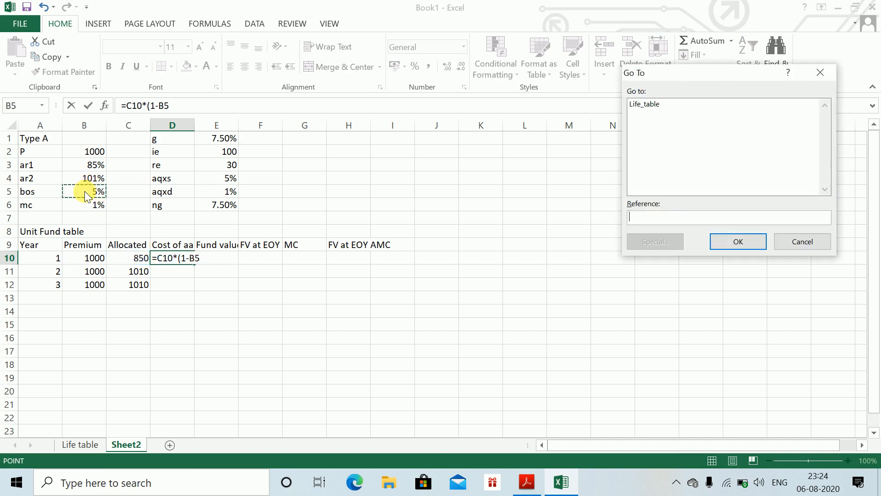
key(Escape)
key(F4)
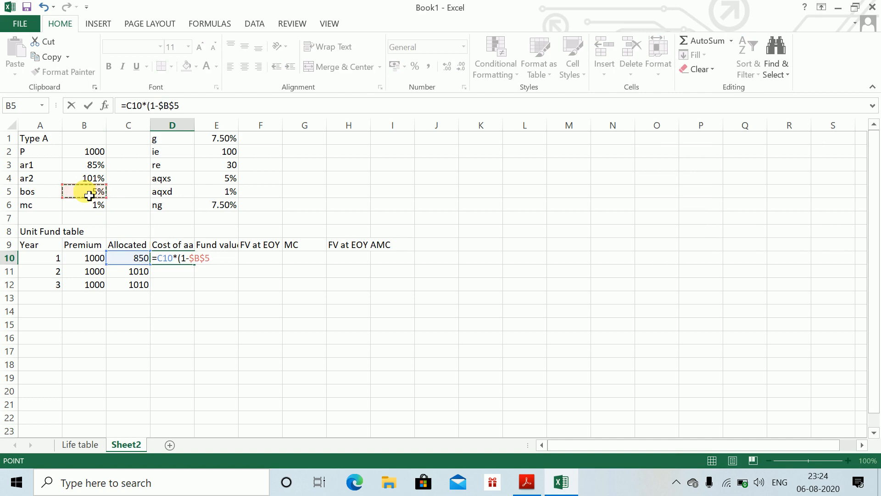
key(ctrl+Return)
- Fill the cost of allocation formula down from D10 to D12
key(shift+Down)
key(shift+Down)
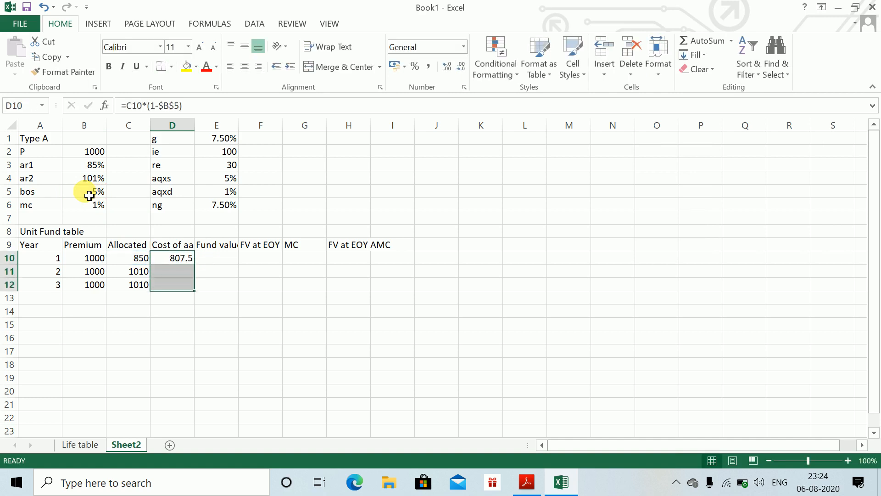
key(ctrl+d)
- Set the year 1 fund value at beginning of year in E10 to =D10
key(Up)
key(Right)
key(Down)
text(=)
key(Left)
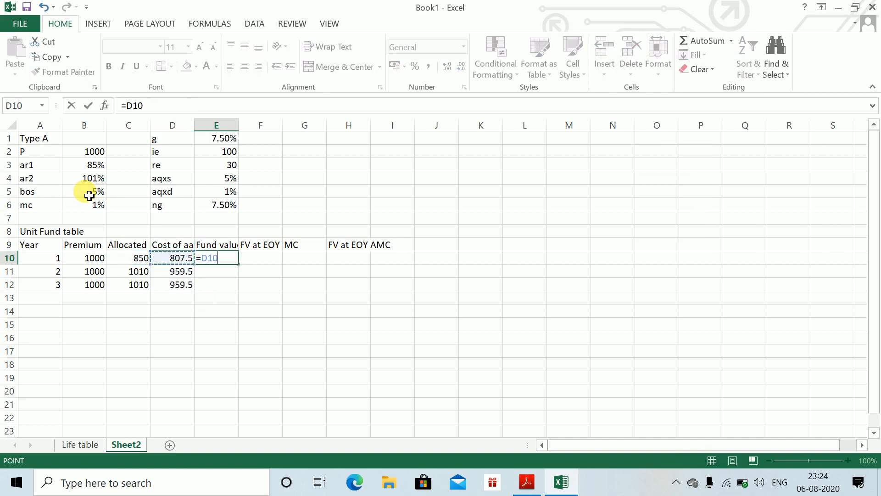
key(Return)
- AutoFit the column widths of the unit fund table in A9:H12 so the headings fit
key(Up)
key(Right)
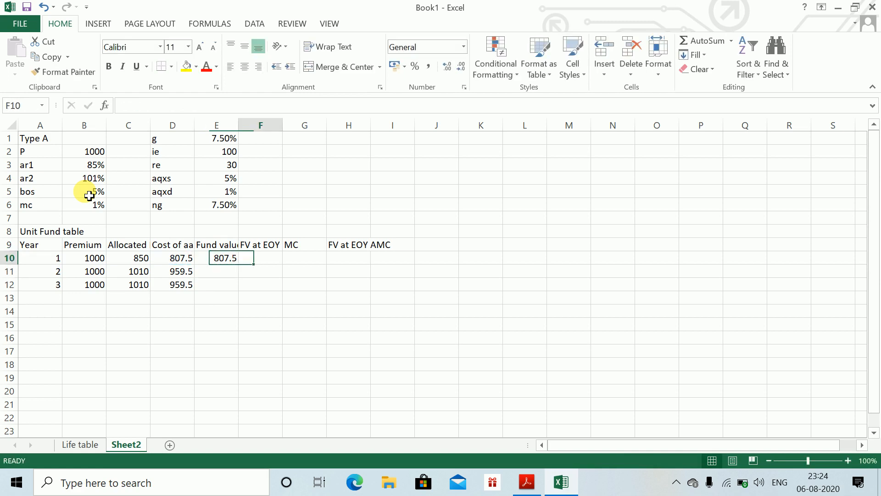
key(Up)
key(Home)
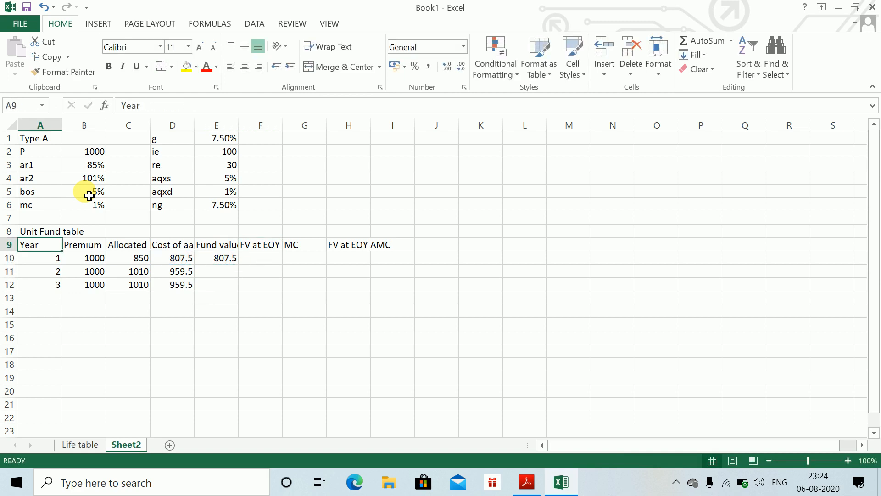
key(ctrl+shift+Down)
key(shift+Right)
key(shift+Right)
key(shift+Right)
key(shift+Right)
key(shift+Right)
key(shift+Right)
key(shift+Right)
key(alt)
key(h)
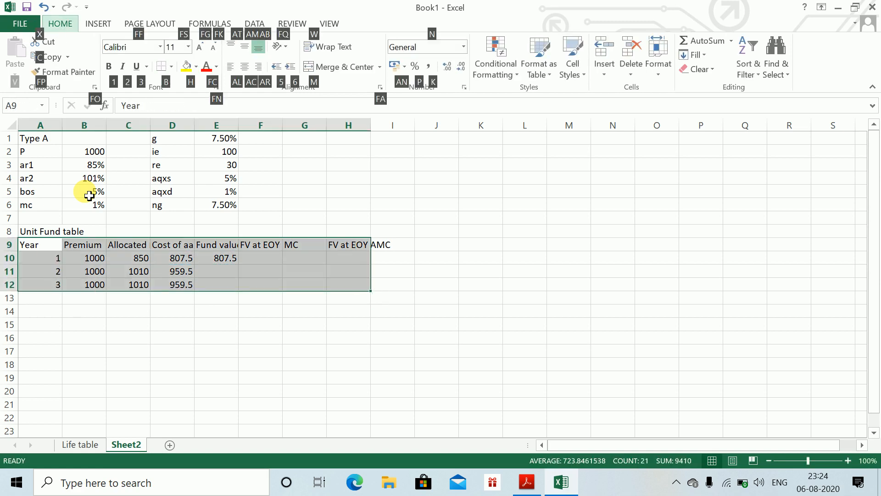
key(o)
key(i)
- Calculate the year 1 end-of-year fund value before management charge in F10 as =E10*(1+$E$1)
key(Right)
key(Right)
key(Right)
key(Right)
key(Right)
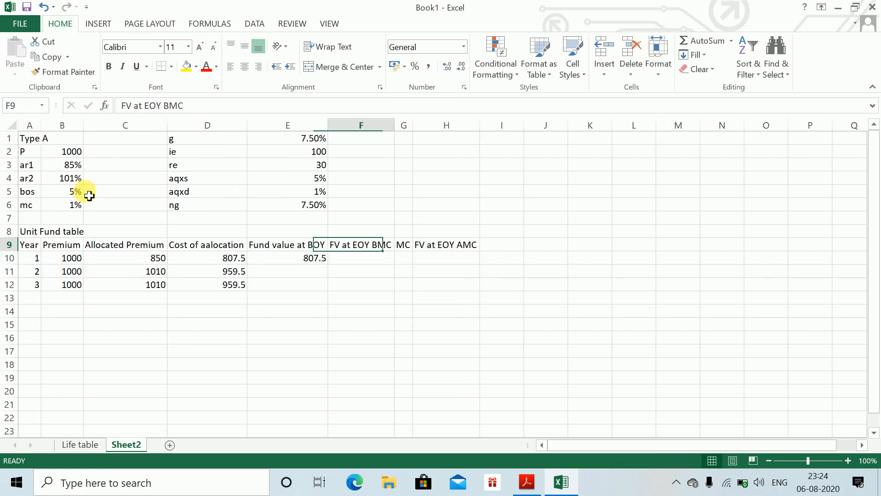
key(Down)
text(=)
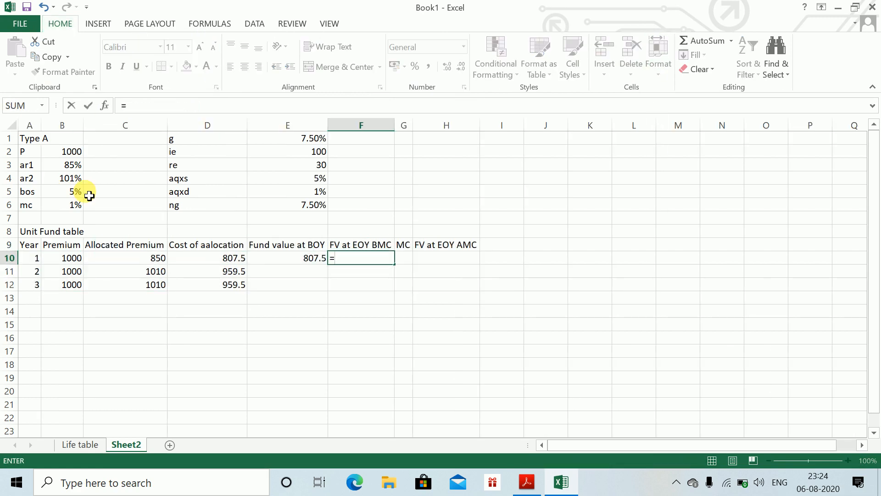
key(Left)
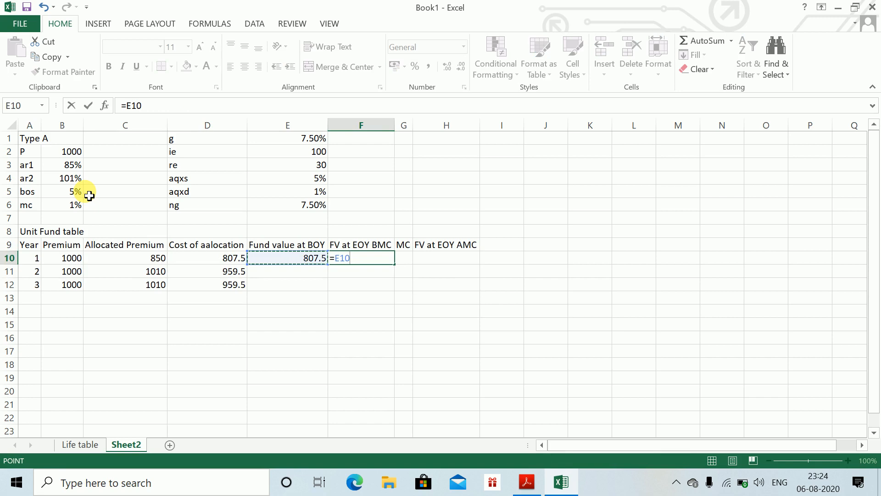
text(*(1+)
key(Up)
key(Up)
key(Up)
key(Up)
key(Up)
key(Up)
key(Up)
key(Up)
key(Up)
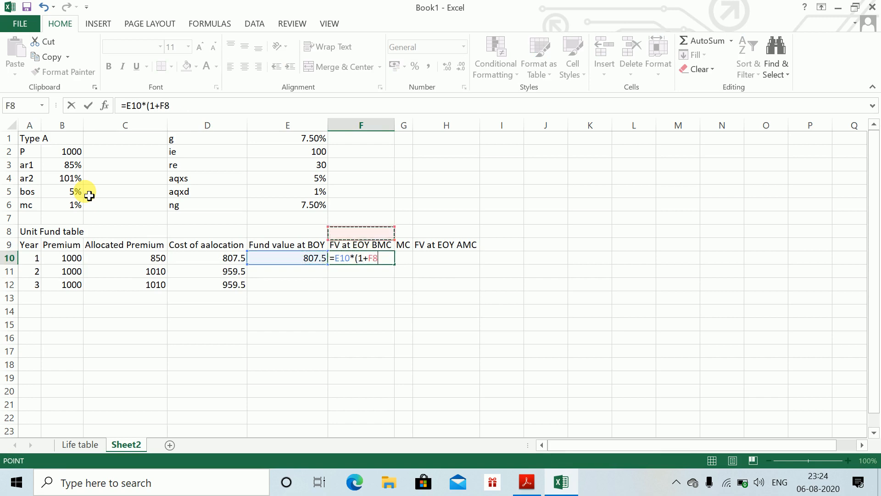
key(Left)
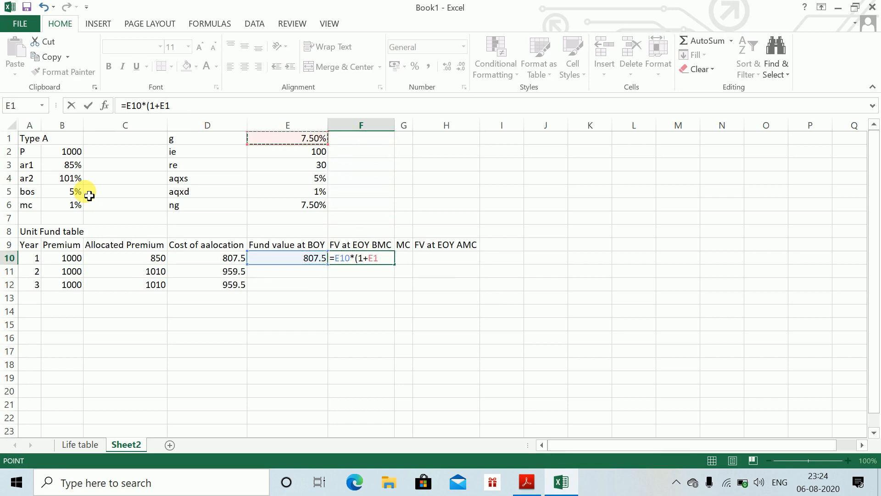
key(F4)
text())
key(Return)
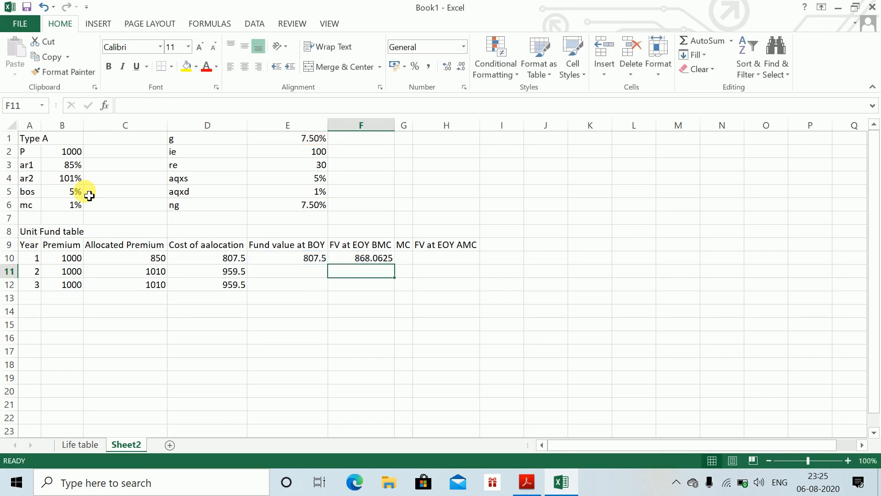
- Calculate the year 1 management charge in G10 as =F10*$B$6
key(Up)
key(Right)
text(=)
key(Left)
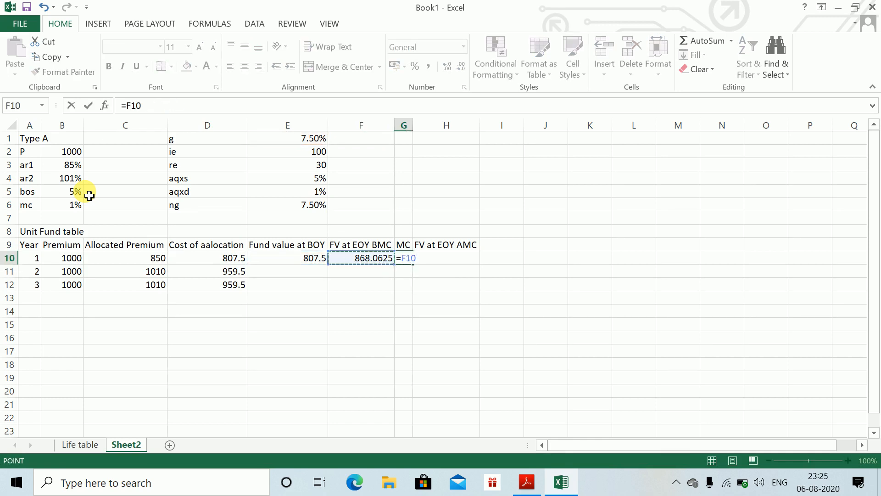
text(*)
key(Up)
key(Up)
key(Up)
key(Up)
key(Left)
key(Left)
key(Left)
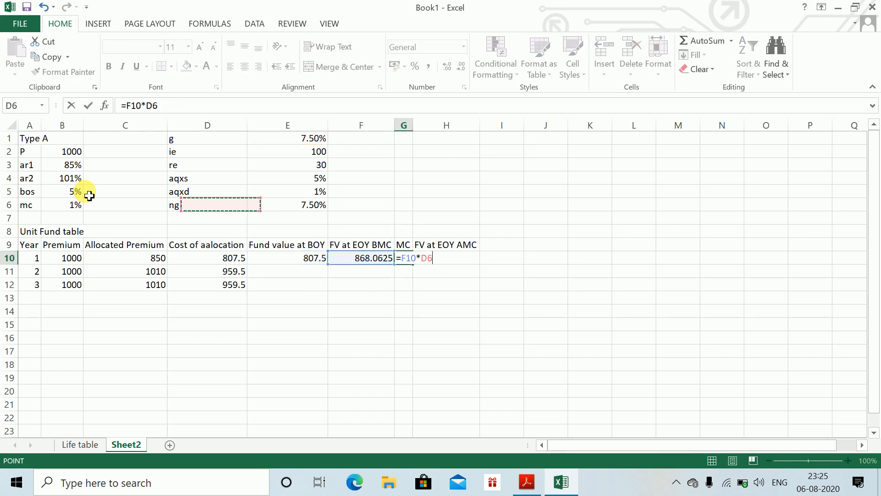
key(Left)
key(Left)
key(Left)
key(Right)
key(F4)
key(Return)
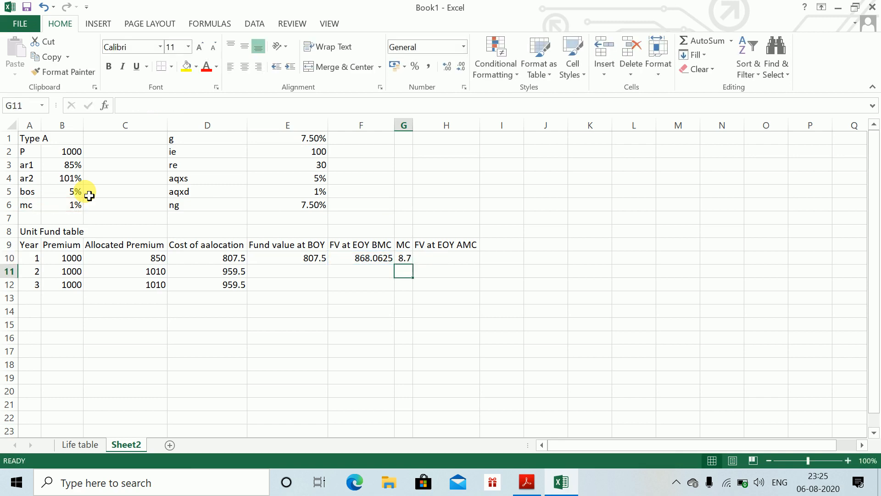
- Calculate the year 1 end-of-year fund value after management charge in H10 as =F10-G10
key(Up)
key(shift+Down)
key(shift+Down)
key(Right)
key(Down)
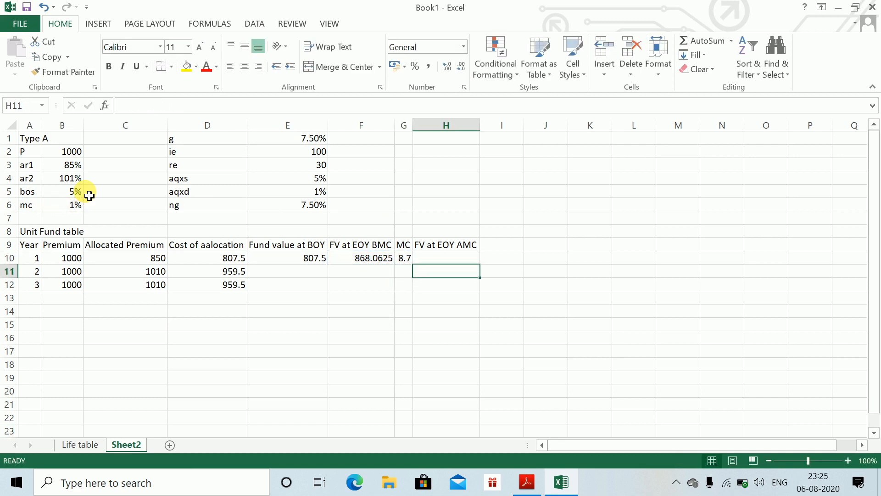
key(Up)
text(=)
key(Left)
key(Left)
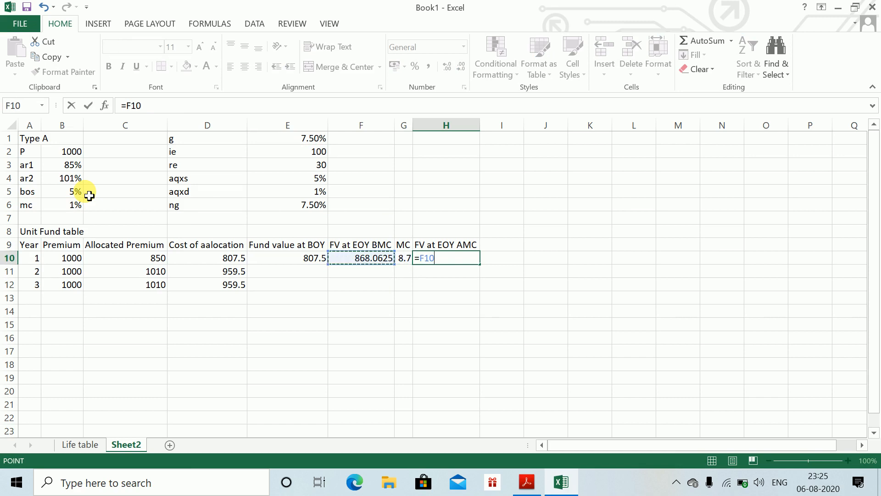
text(-)
key(Left)
key(Return)
key(Up)
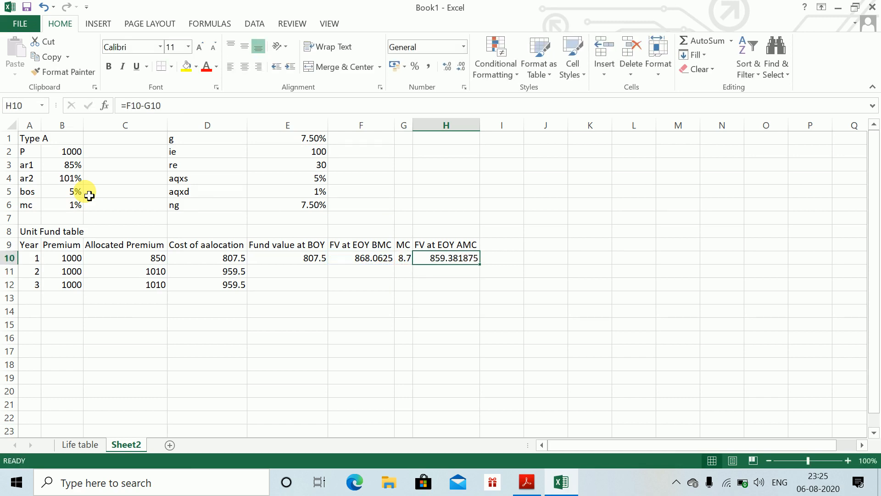
- Calculate the year 2 fund value at beginning of year in E11 as =D11+H10
key(Left)
key(Down)
key(Left)
key(Left)
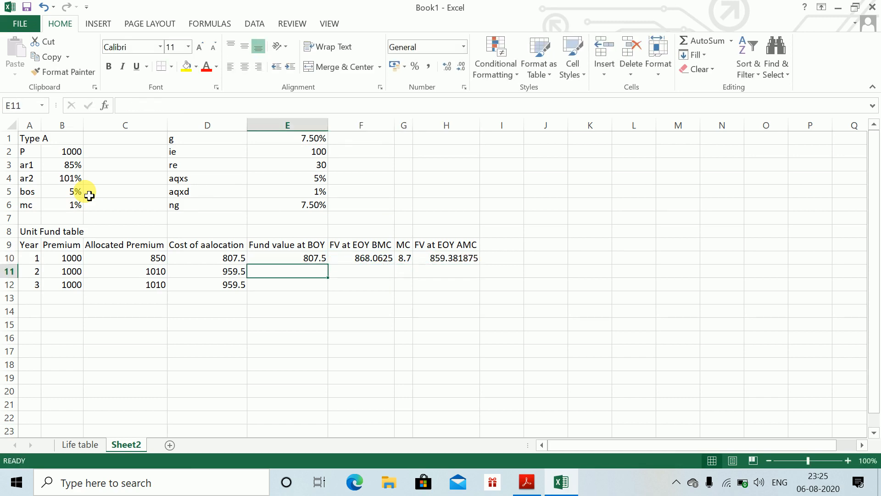
text(=)
key(Left)
text(+)
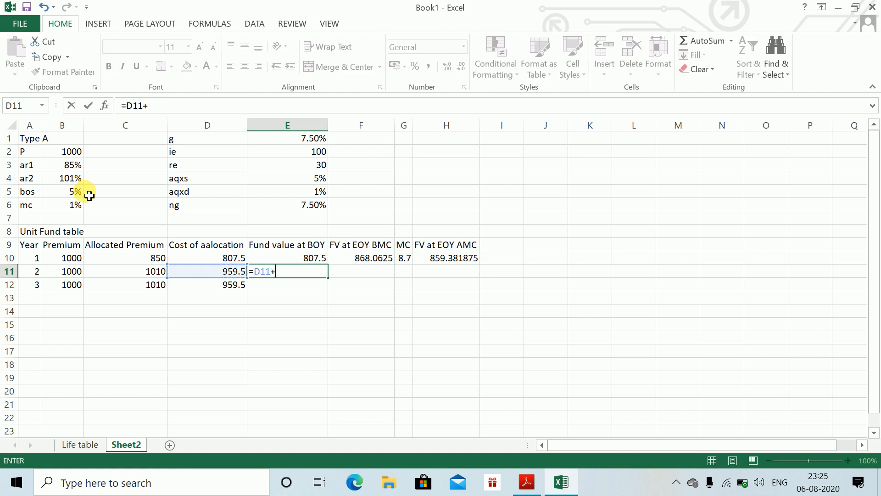
key(Up)
key(Right)
key(Right)
key(Right)
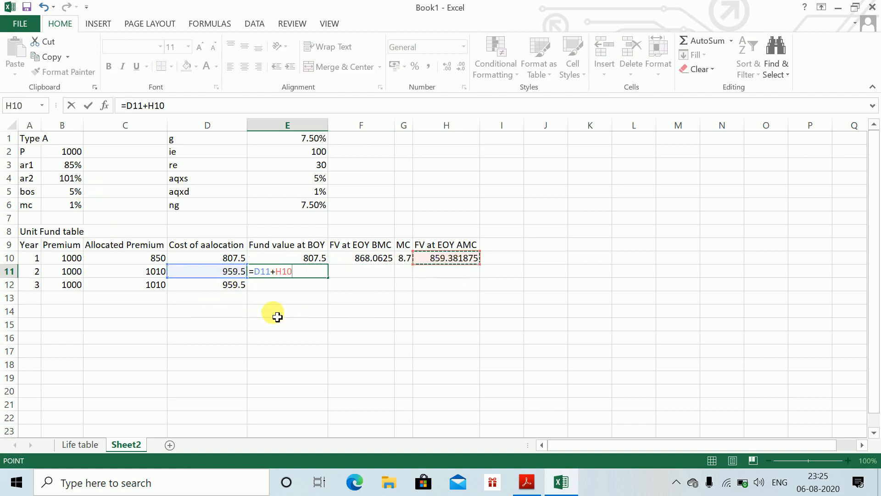
key(Return)
key(Up)
key(Right)
text(=)
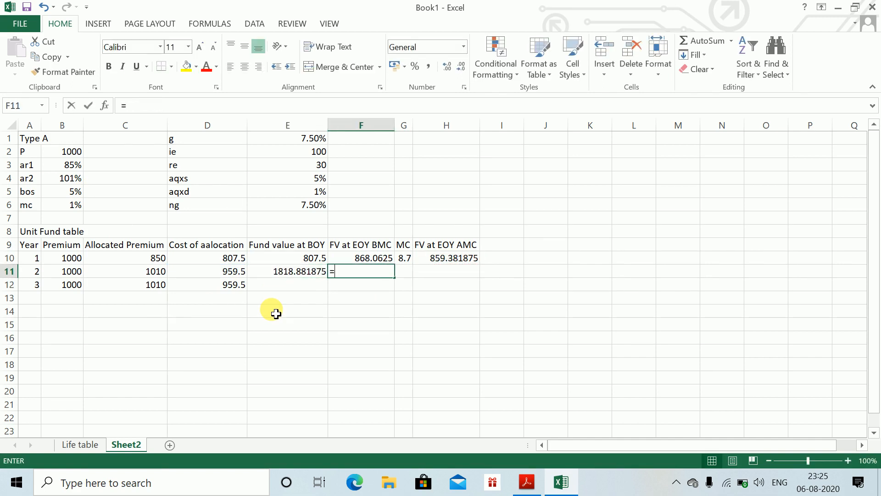
key(Left)
key(Escape)
- Fill the beginning-of-year fund value formula down from E11 to E12
key(Left)
key(shift+Down)
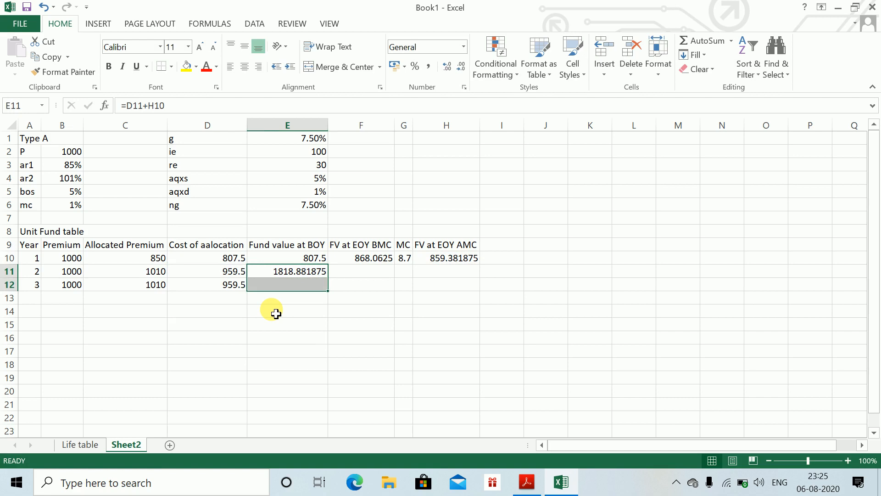
key(ctrl+d)
- Fill the FV at EOY BMC formula down from F10 to F12
key(Right)
key(Up)
key(shift+Down)
key(shift+Down)
key(ctrl+d)
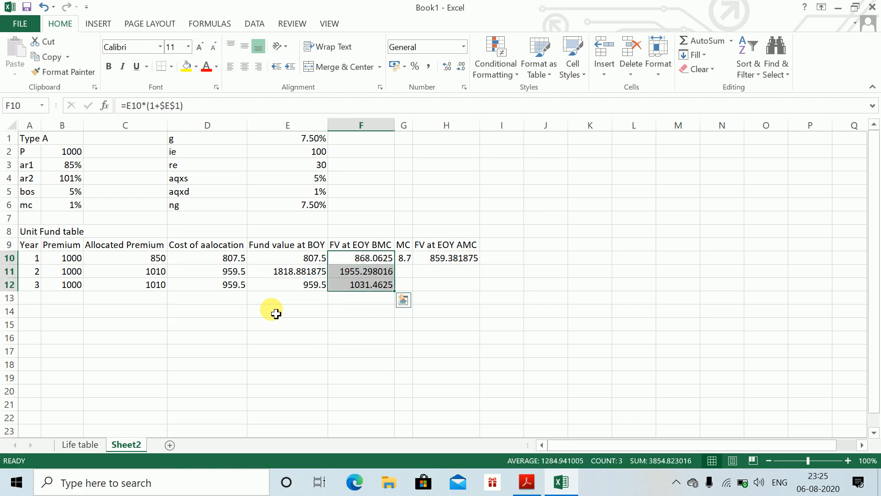
- Fill the management charge formula in G10 and the FV at EOY AMC formula in H10 down to row 12
key(Right)
key(shift+Down)
key(shift+Down)
key(ctrl+d)
key(Right)
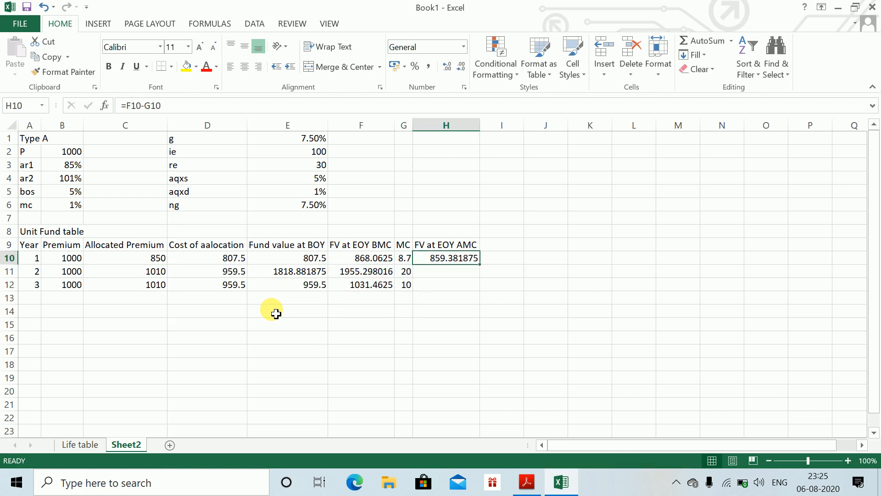
key(shift+Down)
key(shift+Down)
key(ctrl+d)
- AutoFit the column widths of the completed unit fund table in A9:H12
key(Left)
key(Left)
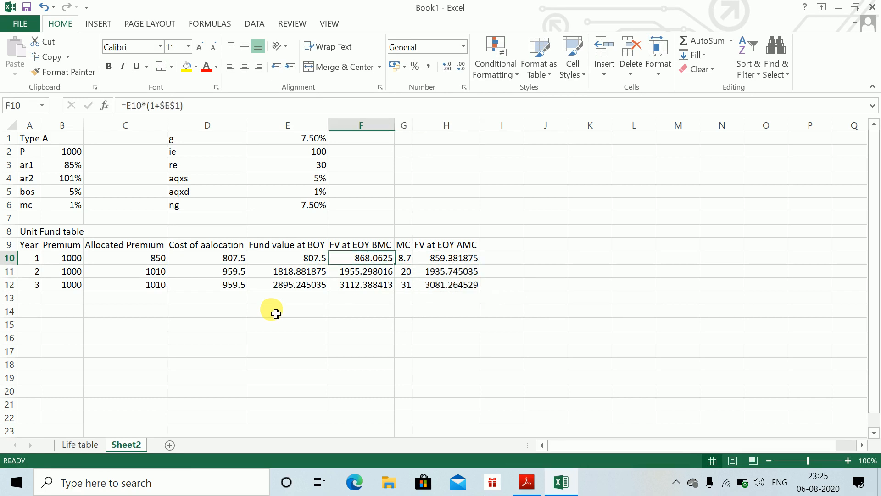
key(Home)
key(Up)
key(ctrl+shift+Right)
key(ctrl+shift+Down)
key(alt)
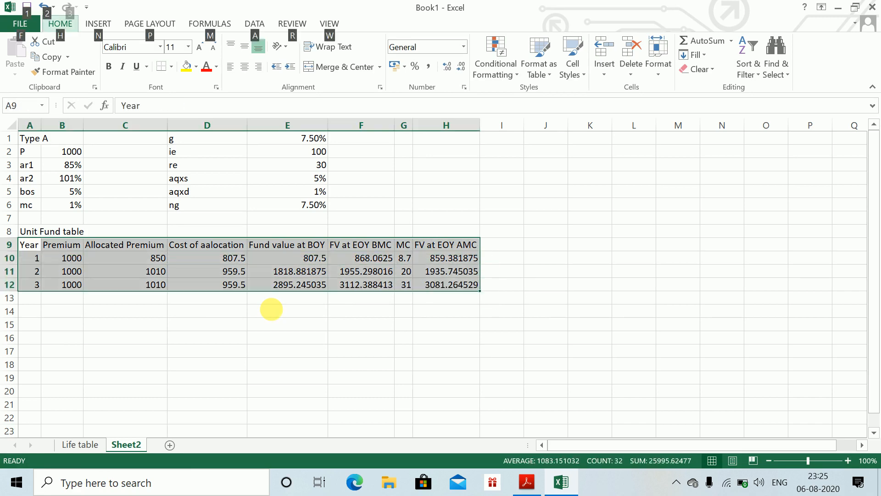
key(h)
key(o)
key(i)
key(Down)
key(Down)
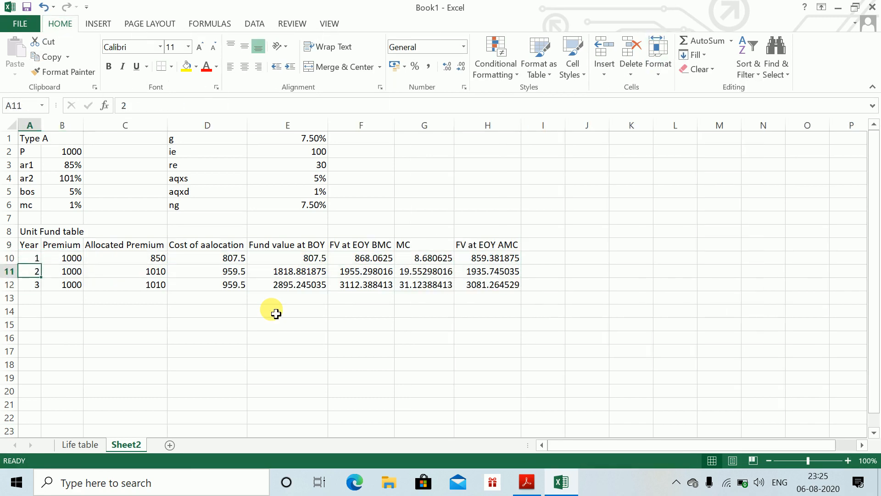
key(Down)
key(Down)
key(Down)
key(Down)
key(Up)
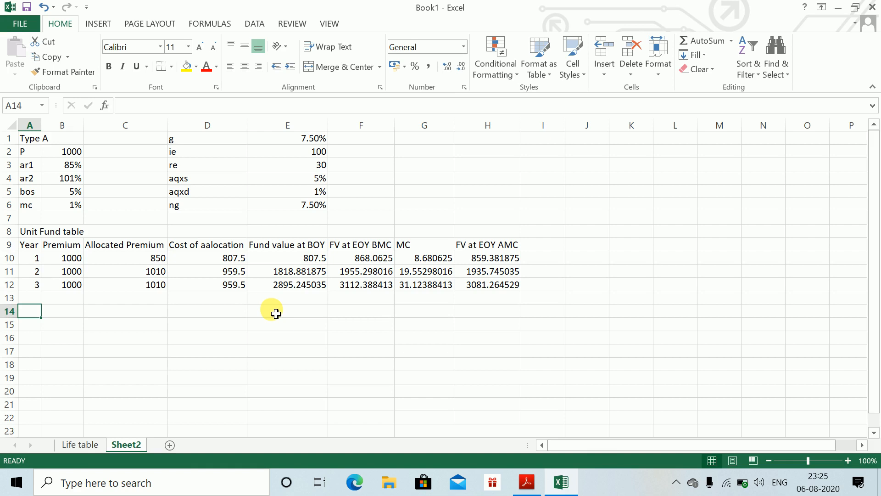
- Add a new worksheet and copy the entire contents of Sheet2 into Sheet3 starting at A1
click(171, 443)
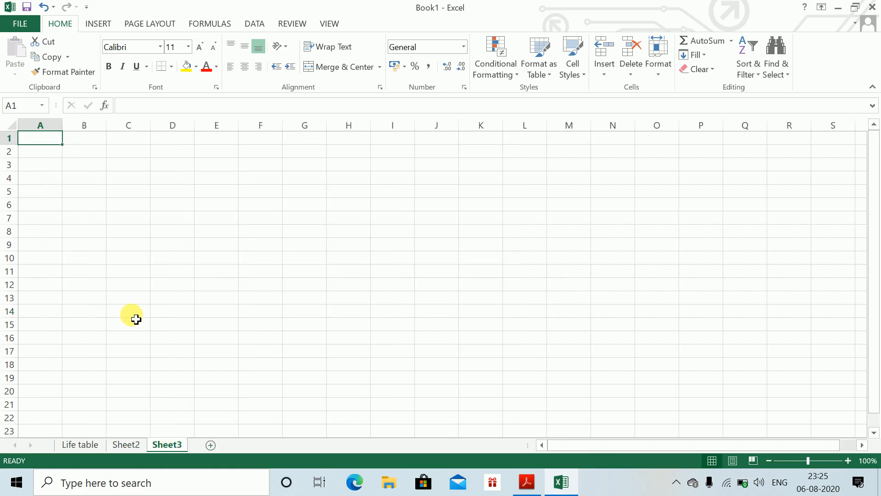
click(123, 445)
key(ctrl+Up)
key(ctrl+Up)
key(ctrl+Up)
key(ctrl+Up)
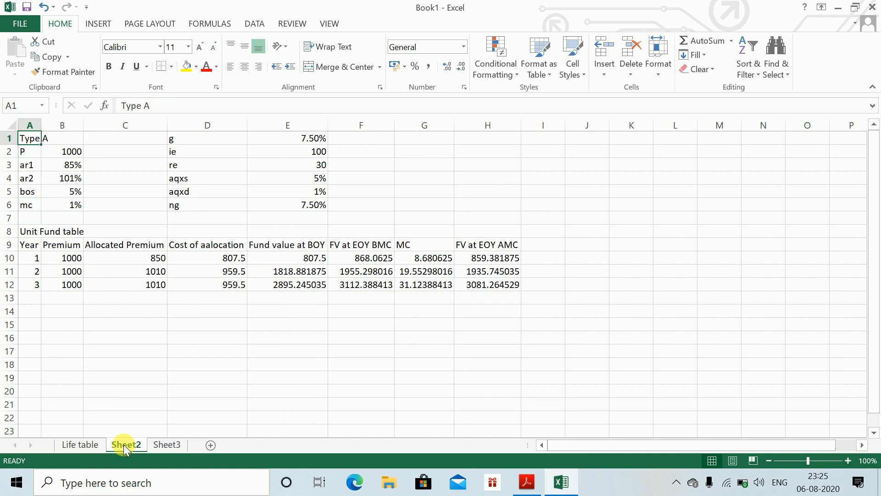
key(ctrl+a)
key(ctrl+a)
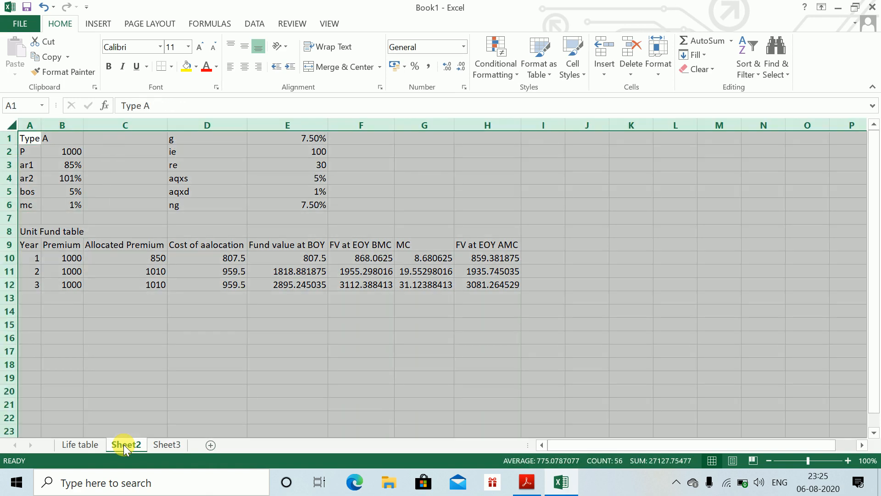
key(ctrl+c)
click(167, 445)
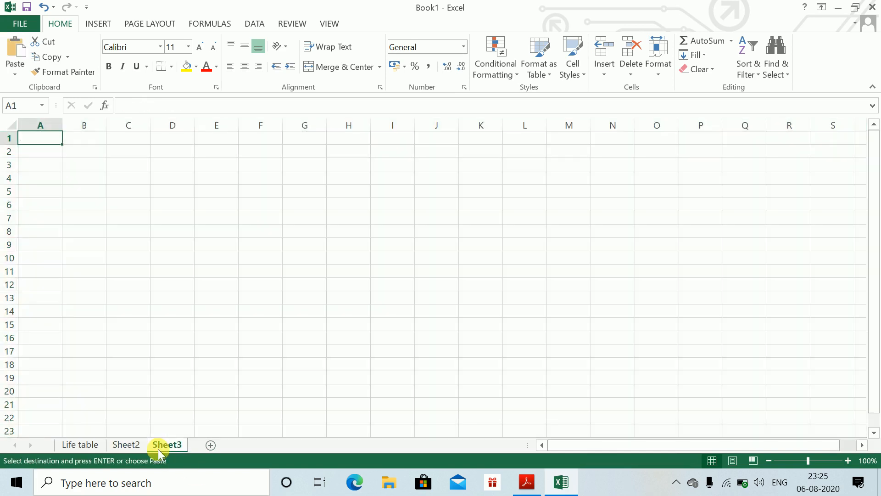
key(Return)
- On Sheet3, set the ar1 allocation rate in B3 to 95% and clear the ar2 rate in B4
click(65, 152)
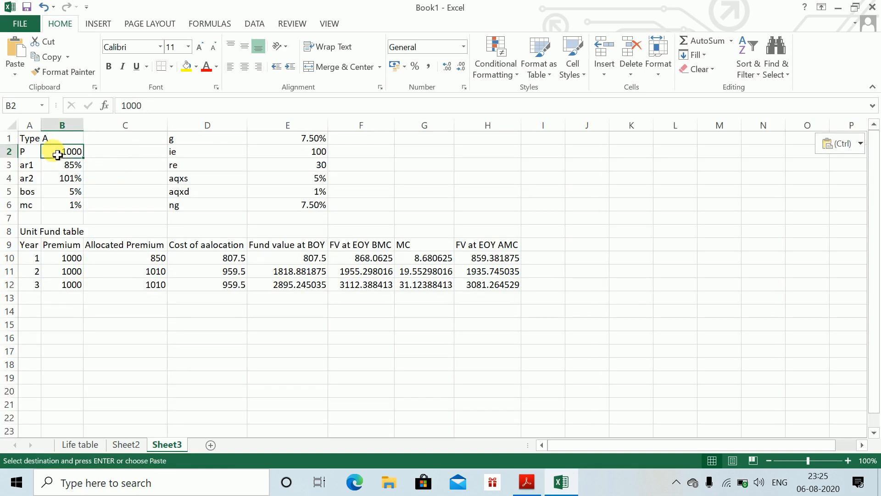
click(54, 168)
text(95)
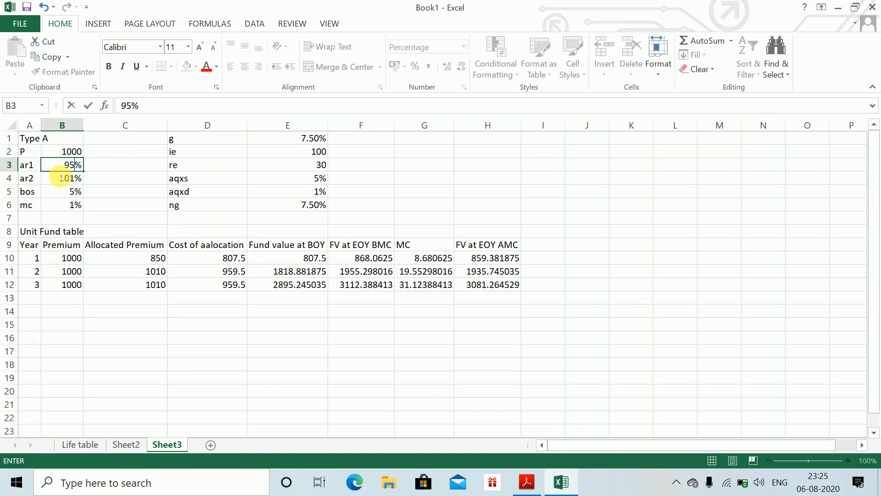
key(Return)
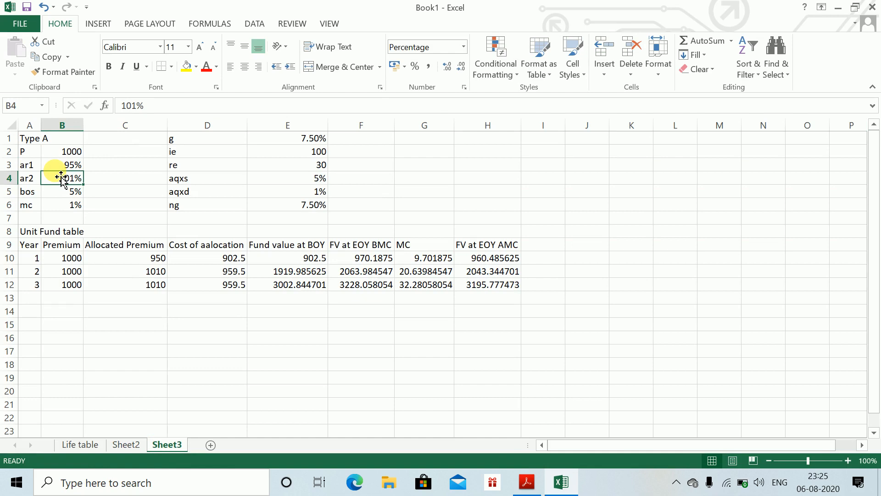
key(Delete)
- Fill the allocated premium formula down from C10 to C12 so every year uses the ar1 rate
key(Down)
key(Down)
key(Down)
key(Down)
key(Down)
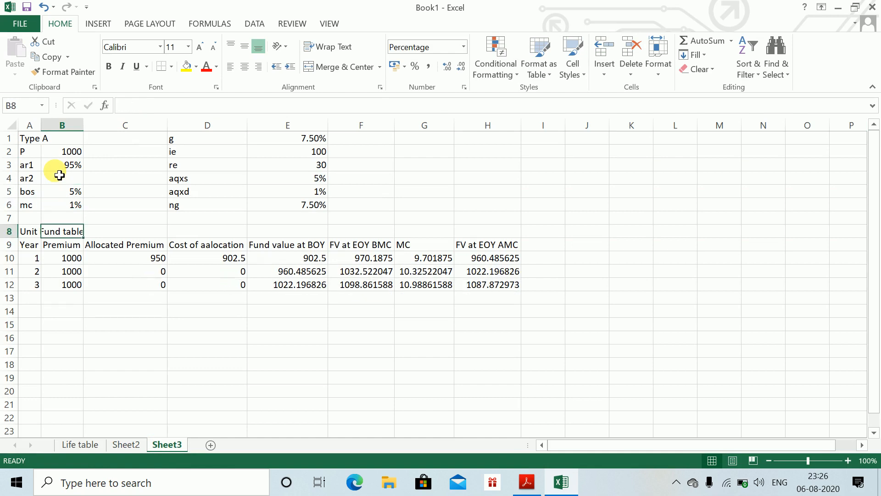
key(Right)
key(Down)
key(shift+Down)
key(shift+Down)
key(shift+Down)
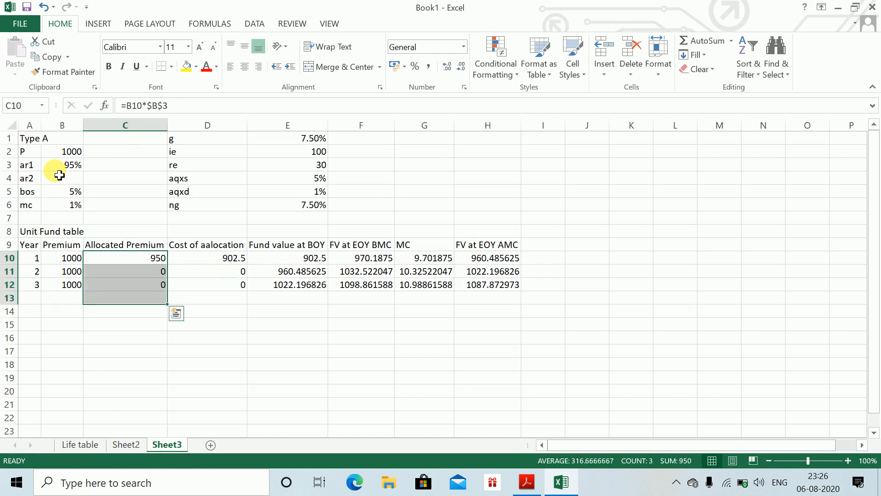
key(shift+Up)
key(ctrl+d)
key(Right)
key(Right)
key(Right)
key(Right)
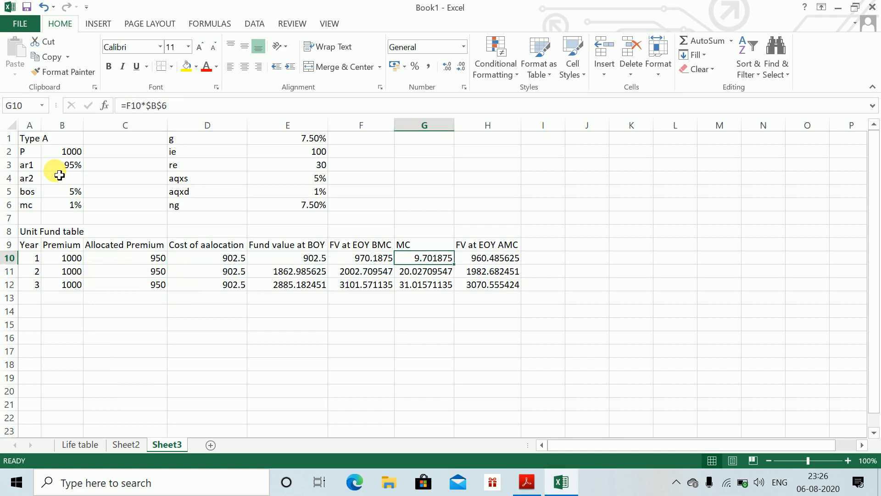
key(Down)
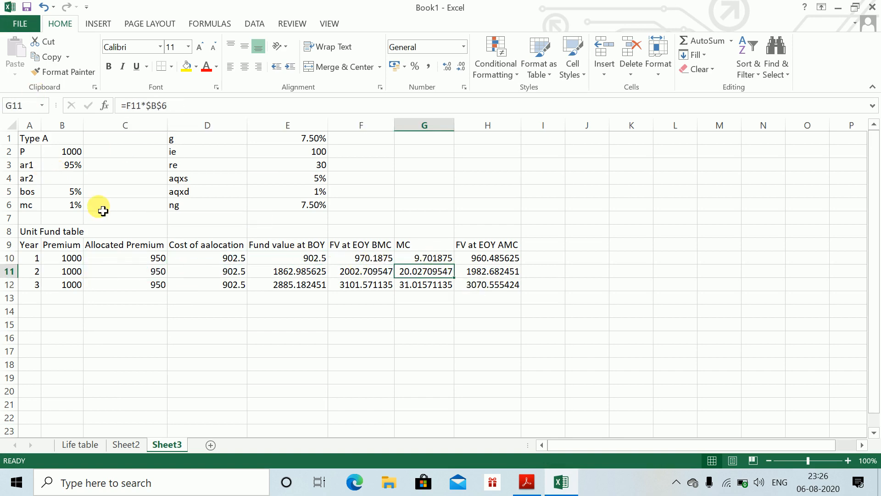
- Clear the ar2 label in A4 and change the heading in A1 to "Type b"
click(35, 176)
key(Delete)
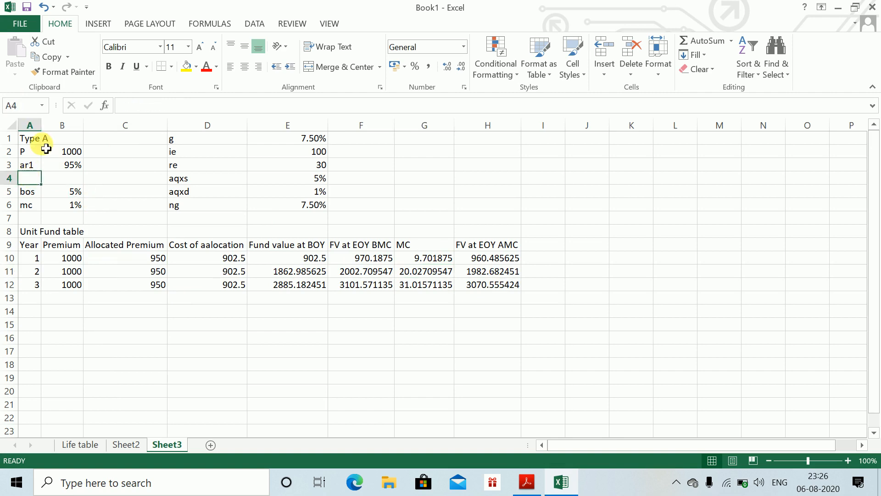
click(34, 139)
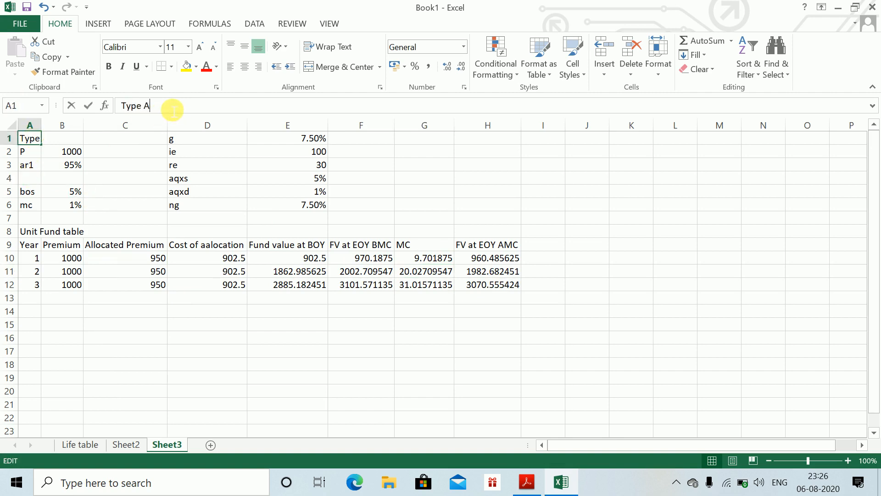
key(BackSpace)
text(b)
key(Return)
key(Down)
key(Down)
key(Down)
key(Down)
key(Down)
key(Down)
key(Down)
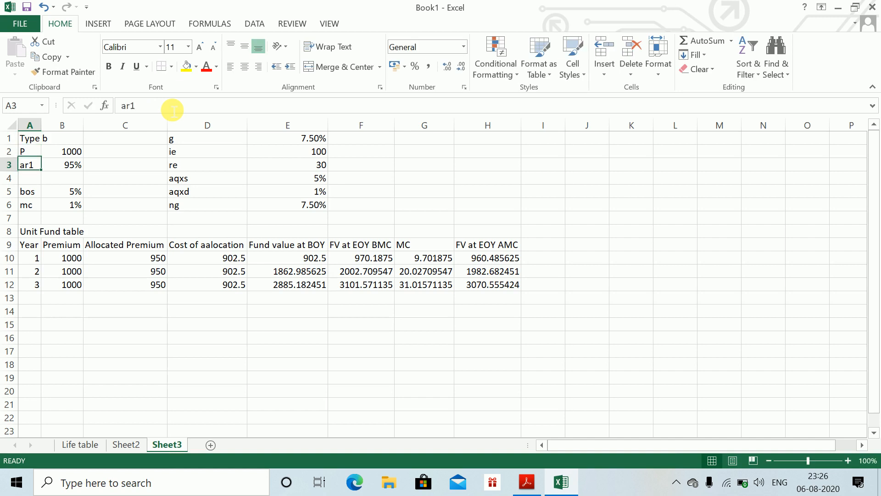
- Check the question in the Acrobat Reader PDF, and highlight the year 3 FV at EOY AMC in H12 yellow on Sheet2 and Sheet3 in Excel
key(alt+Tab)
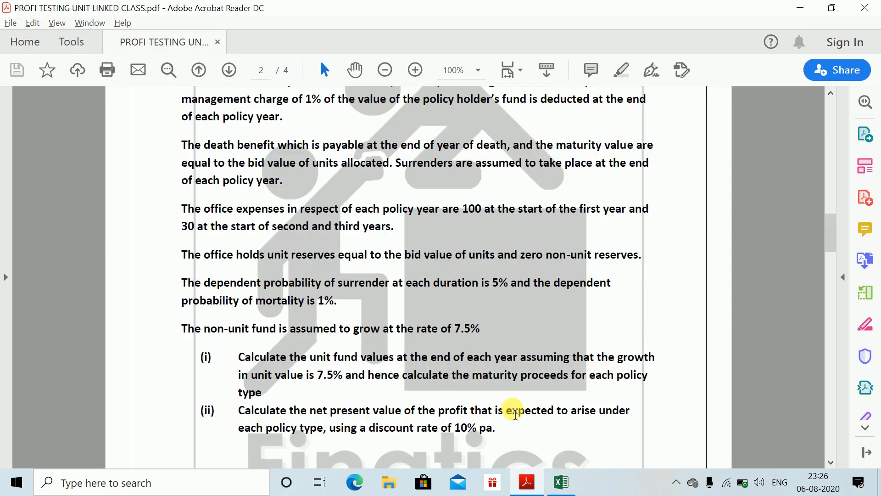
key(alt+Tab)
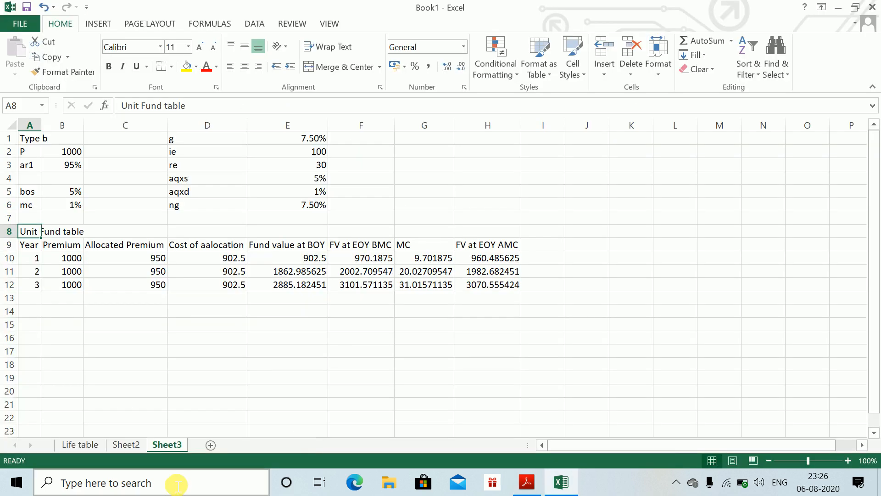
click(126, 445)
click(502, 290)
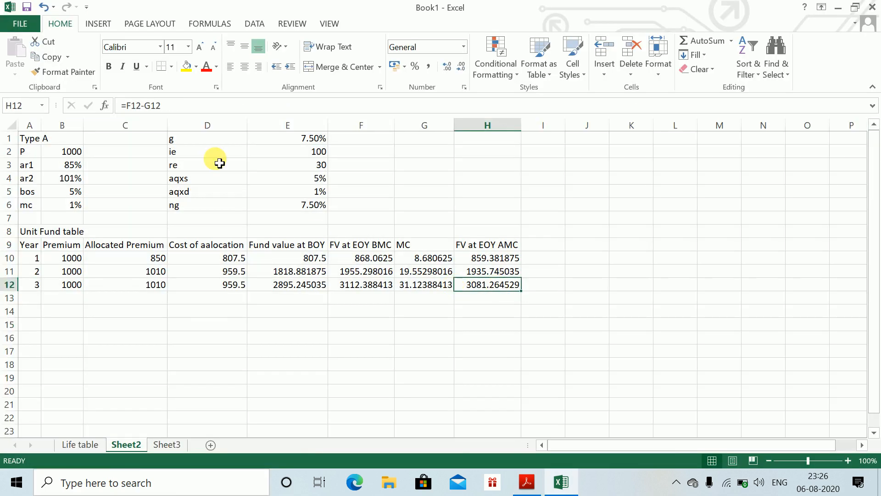
click(185, 69)
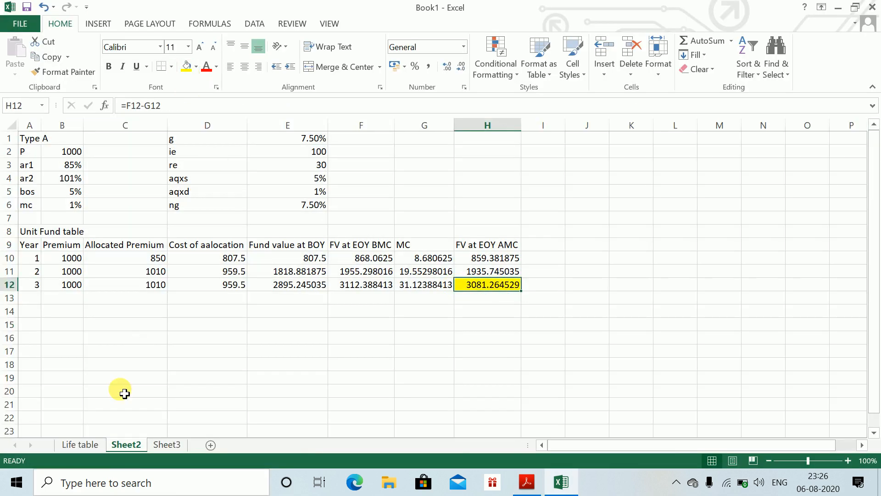
click(163, 444)
click(466, 287)
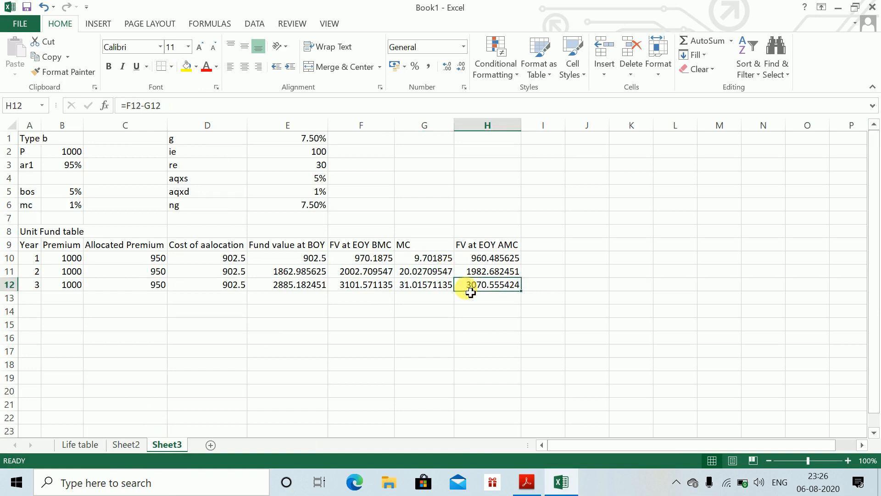
click(186, 69)
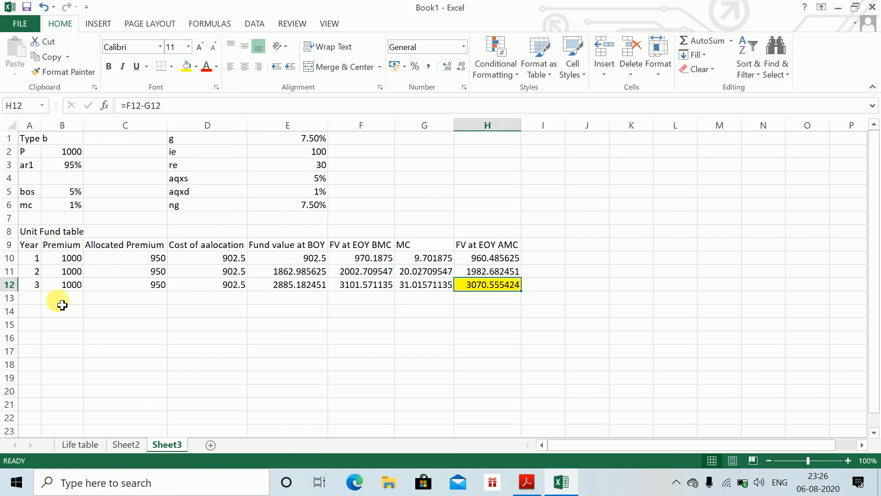
- Switch to the PDF in Acrobat Reader and review Question 2's policy terms and part (ii), then return to Excel
click(37, 312)
key(alt+Tab)
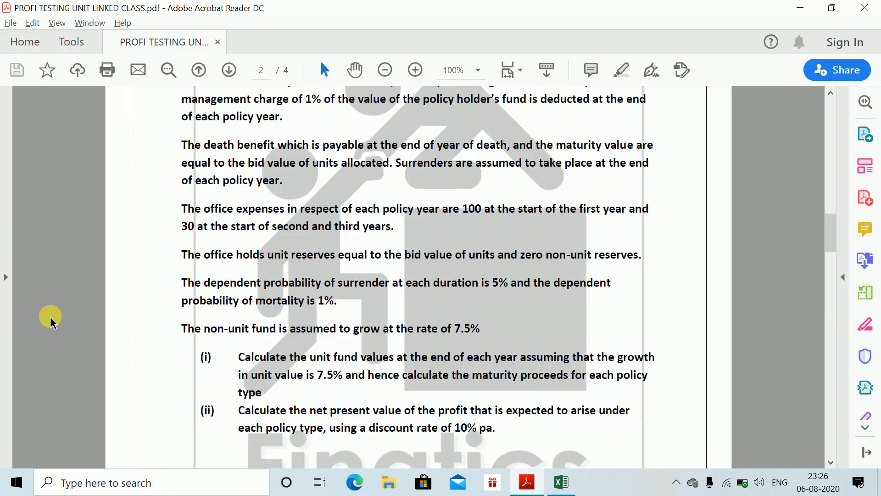
key(Right)
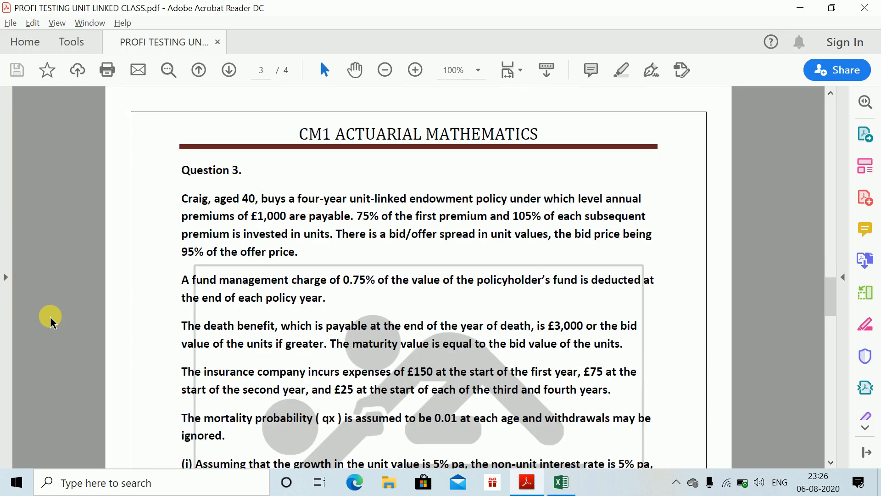
key(Left)
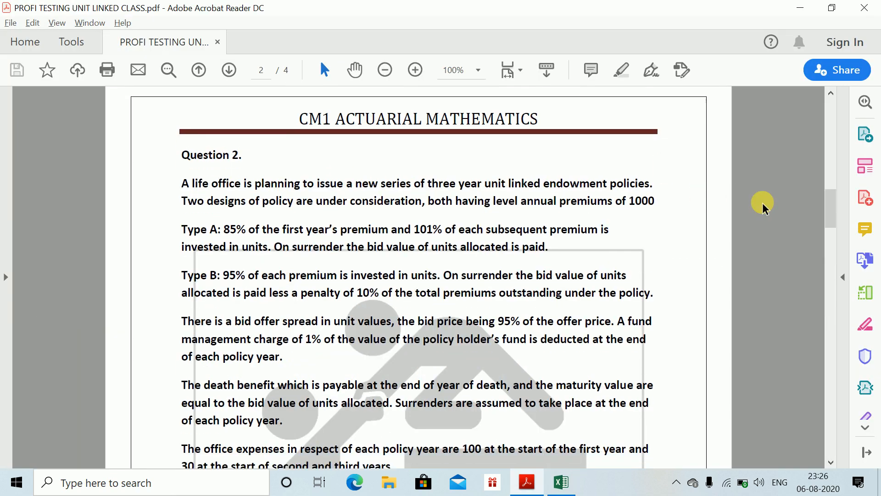
scroll(763, 205, down, 8)
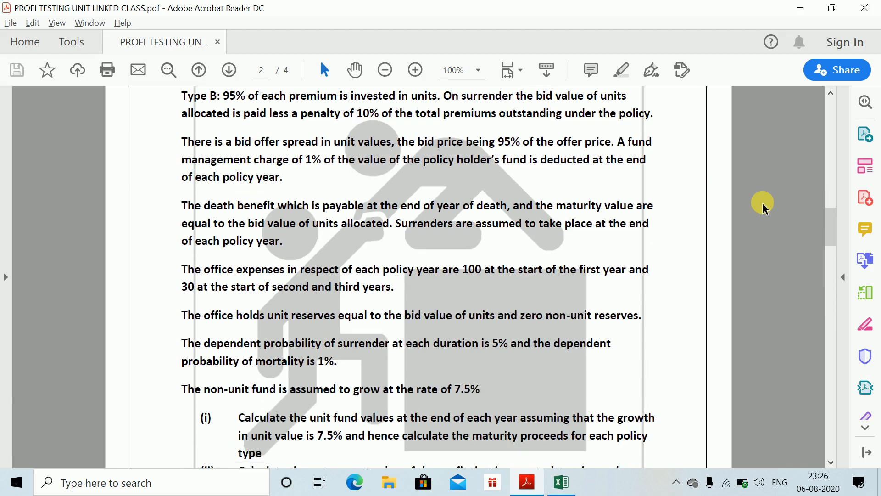
scroll(763, 206, down, 4)
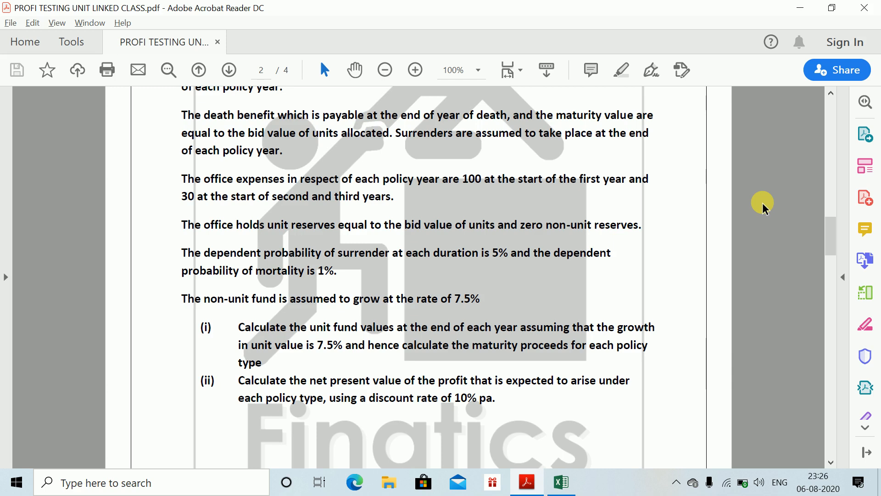
key(alt+Tab)
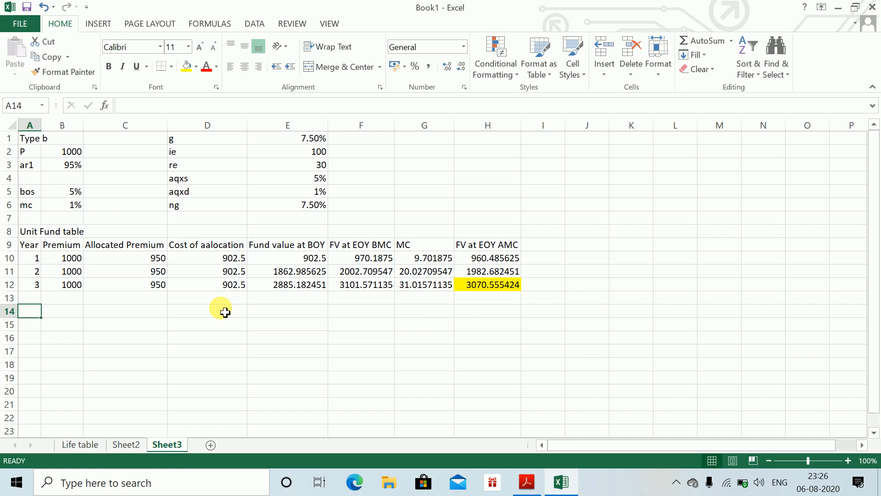
- Enter the table title "Non unit fund" in A15 of Sheet2
click(119, 446)
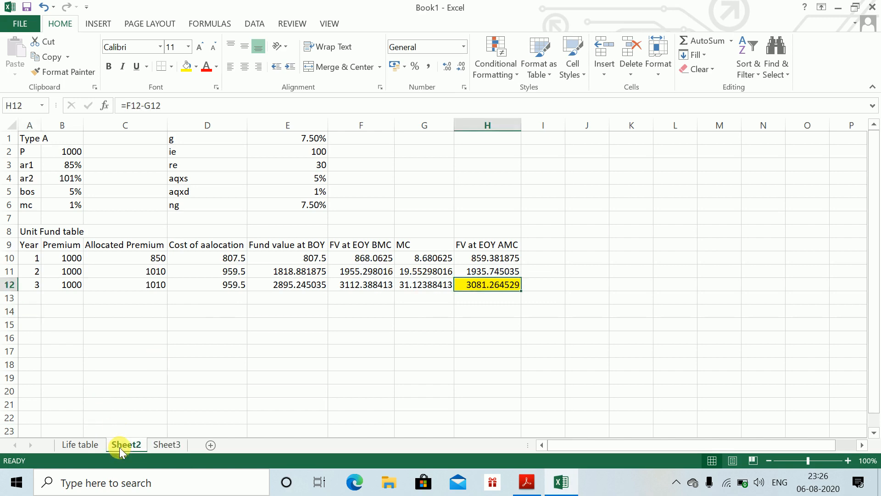
click(25, 324)
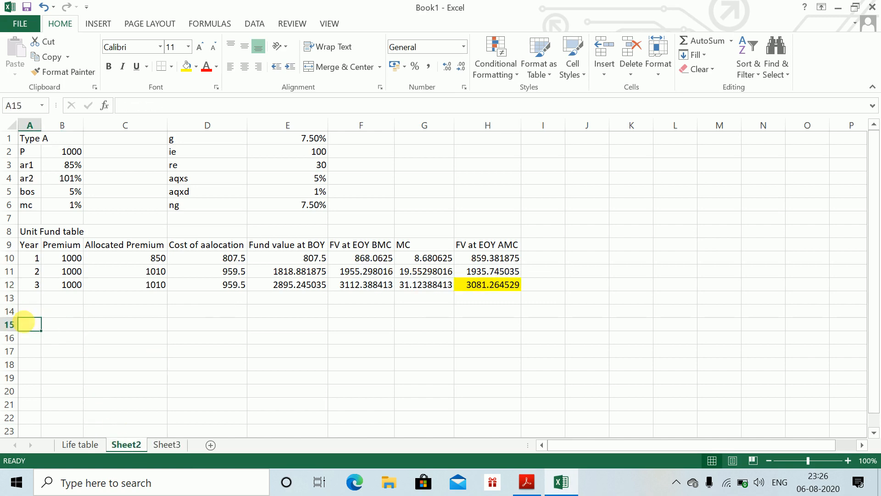
text(Non)
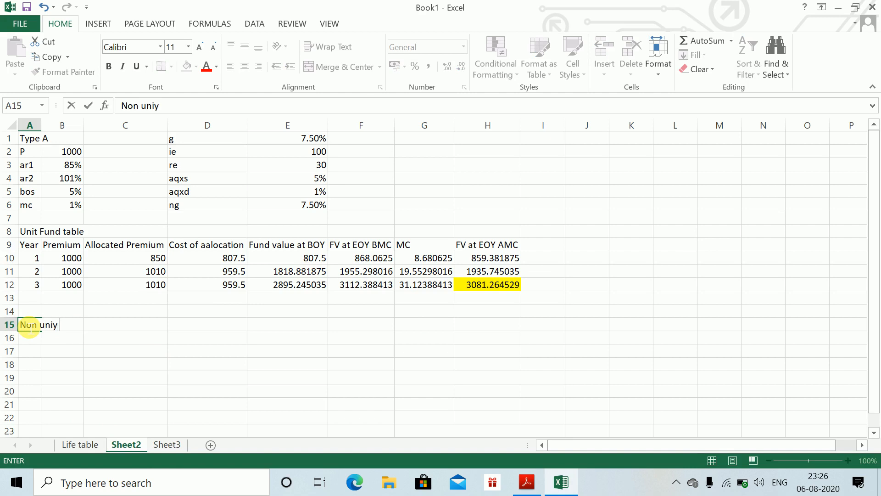
text( unit fund)
key(Return)
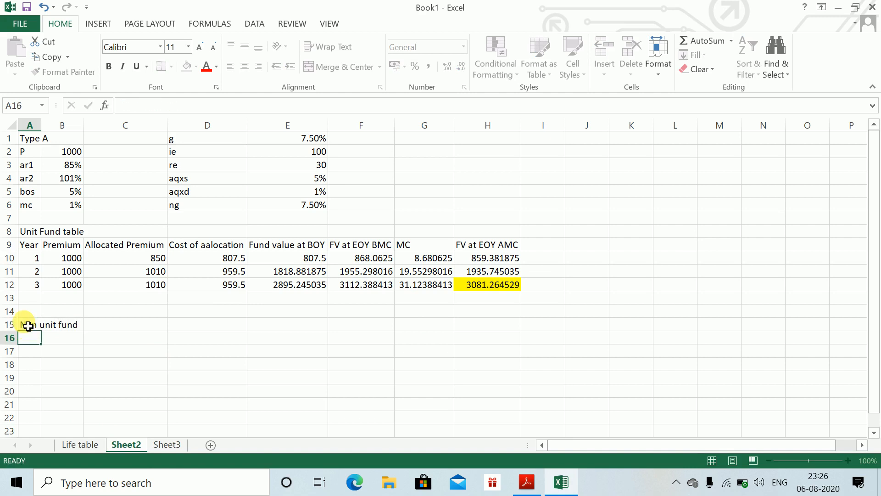
- Enter the heading "Year" in A16 and the years 1, 2 and 3 in A17:A19
text(Year)
key(Return)
text(1)
key(Return)
text(2)
key(Return)
text(3)
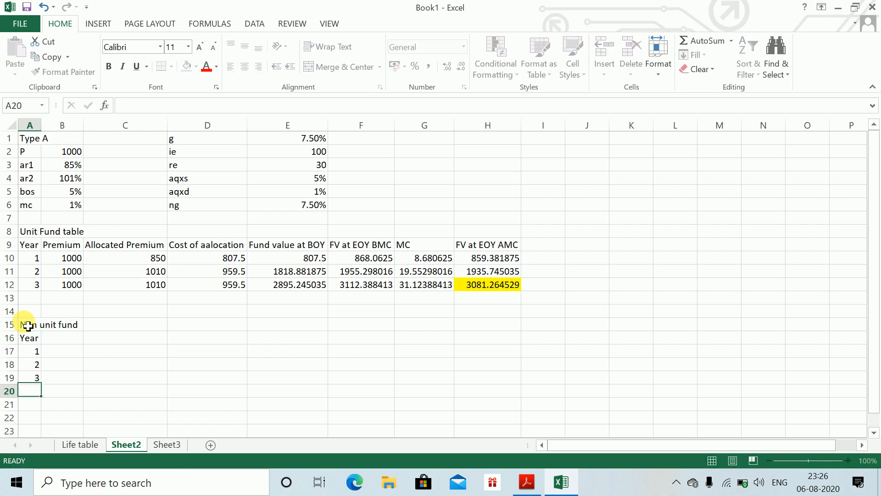
key(ctrl+Return)
- Enter the headings "P-CA", "Expense" and "Interest" in B16:D16 of the non-unit fund table
key(Up)
key(Up)
key(Up)
key(Right)
text(P-)
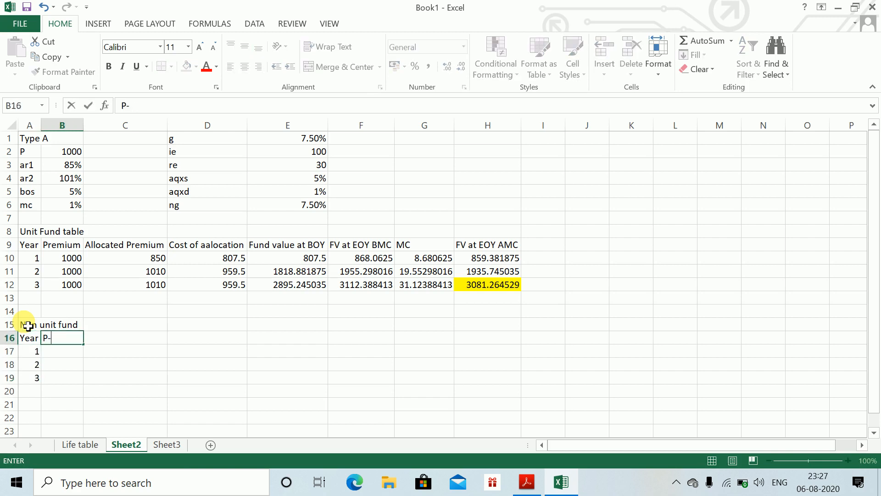
text(CA)
key(Right)
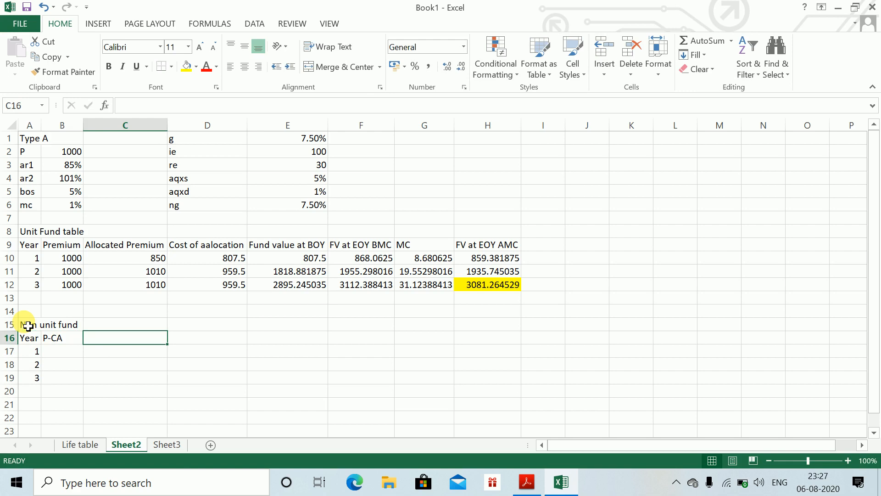
text(Expense)
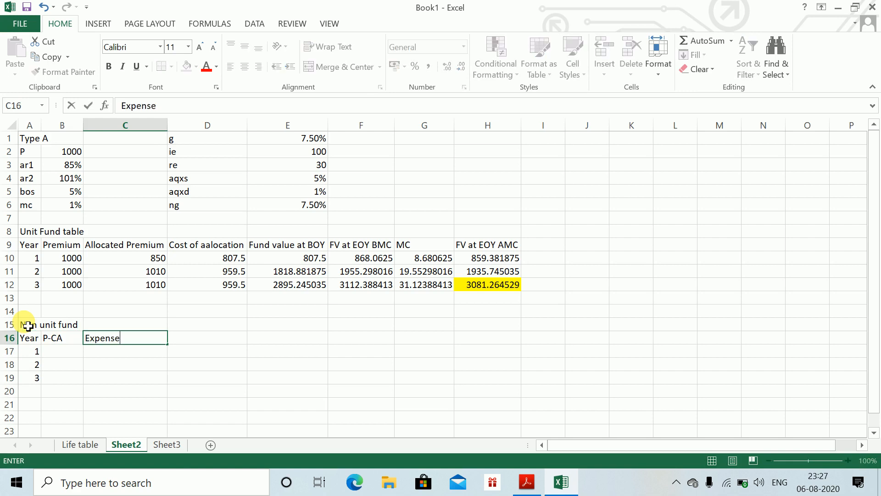
key(Right)
text(I)
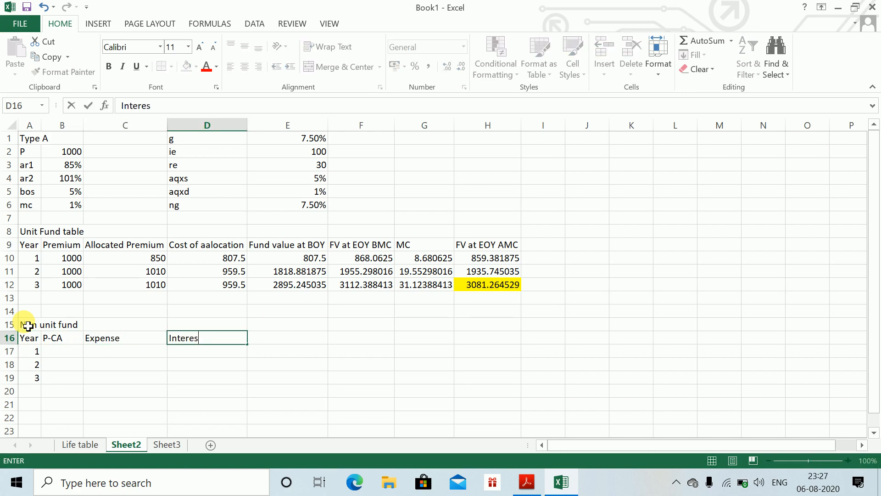
key(Right)
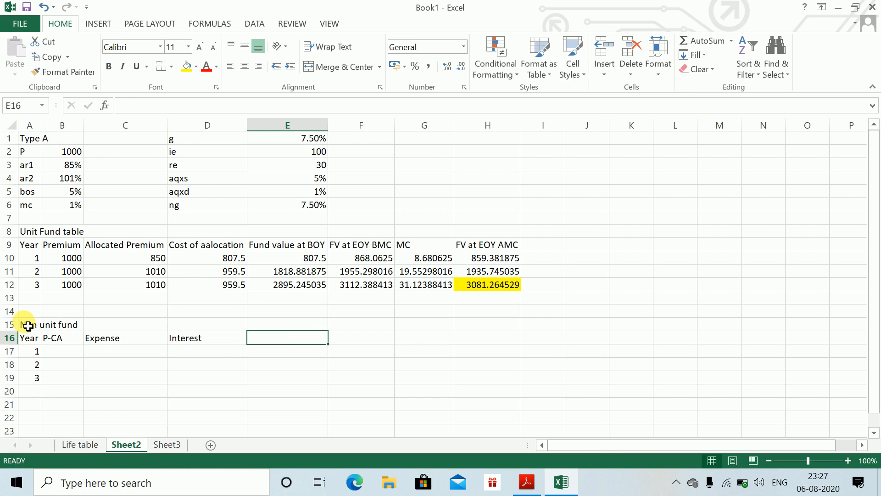
- Enter the headings "EDC", "EMC", "ESC", "MC" and "Profit Vector" in E16:I16
text(EDC)
key(Right)
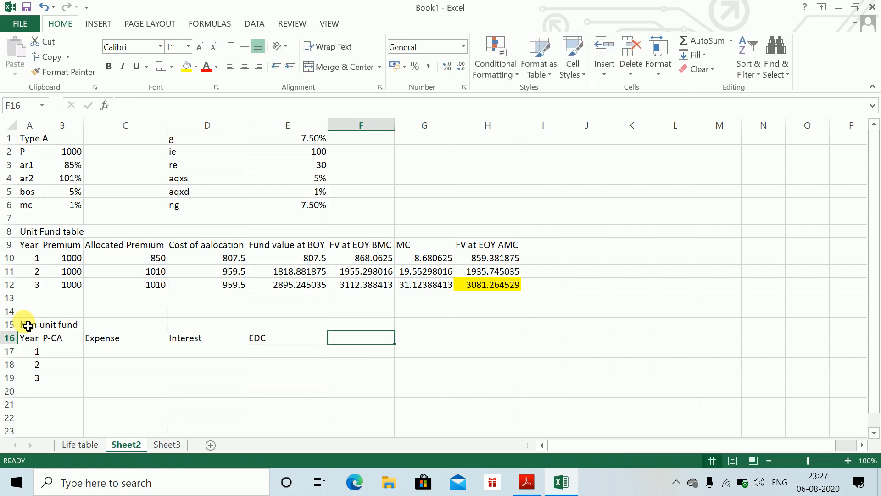
text(EMC)
key(Right)
text(ESC)
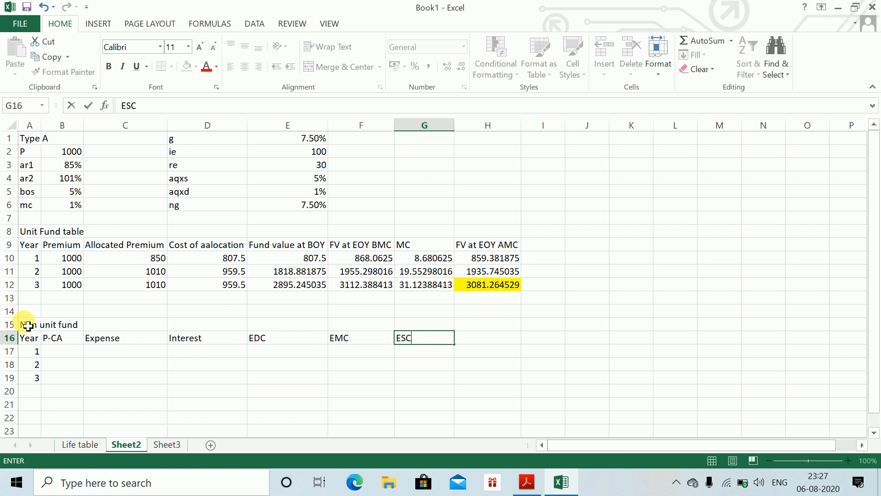
key(Right)
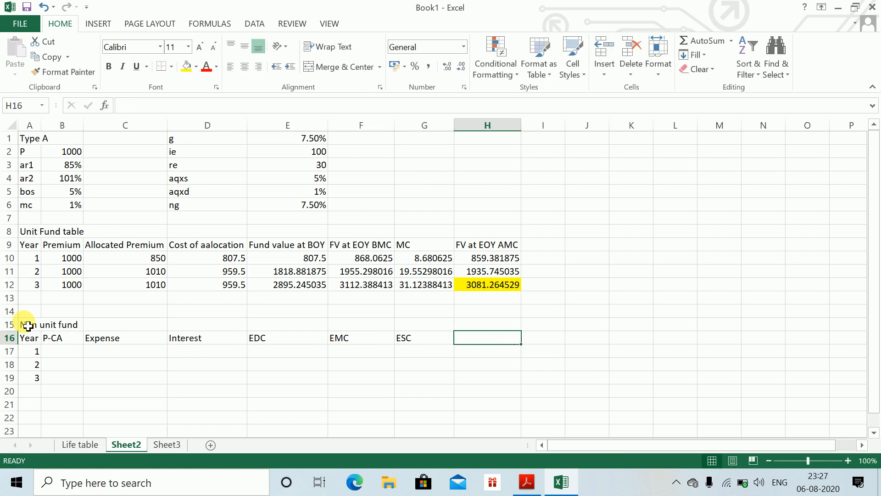
text(mC)
key(Right)
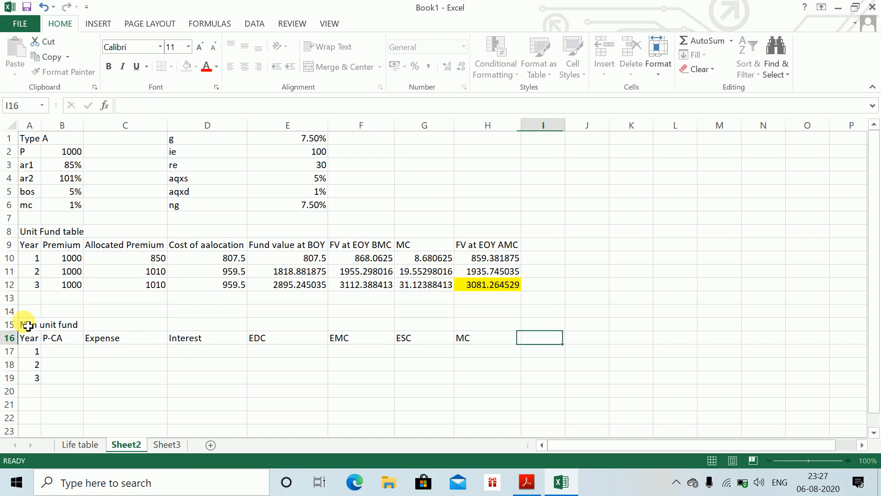
text(Profit Vector)
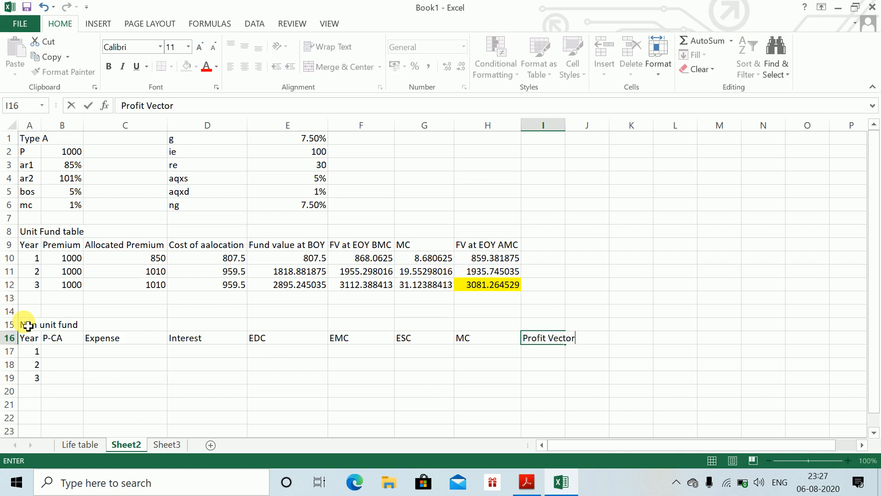
key(Return)
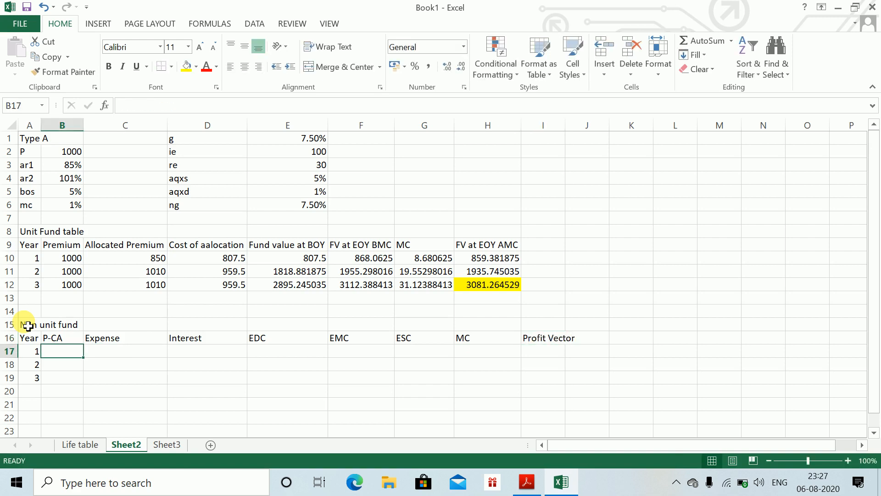
- Calculate the year 1 P-CA in B17 as premium minus cost of allocation with =B10-D10
text(=)
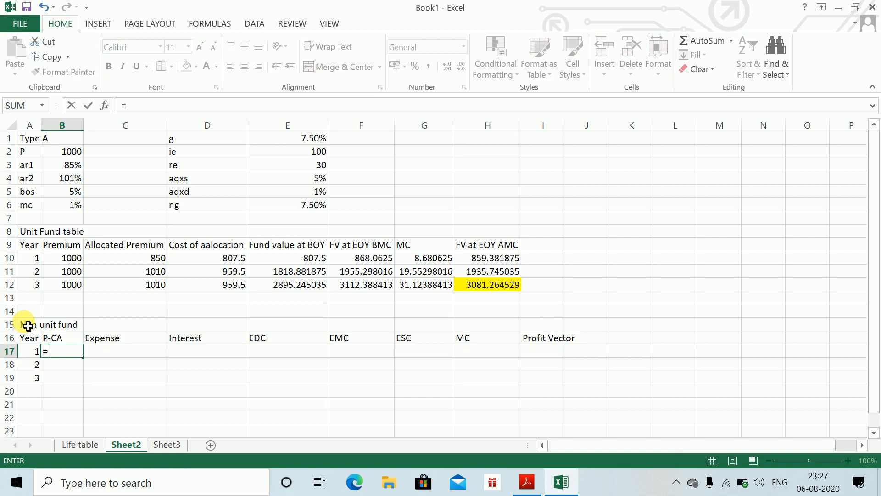
key(Up)
key(Up)
key(Up)
key(Up)
key(Up)
key(Up)
key(Up)
key(Up)
key(Up)
key(Down)
key(Down)
text(=)
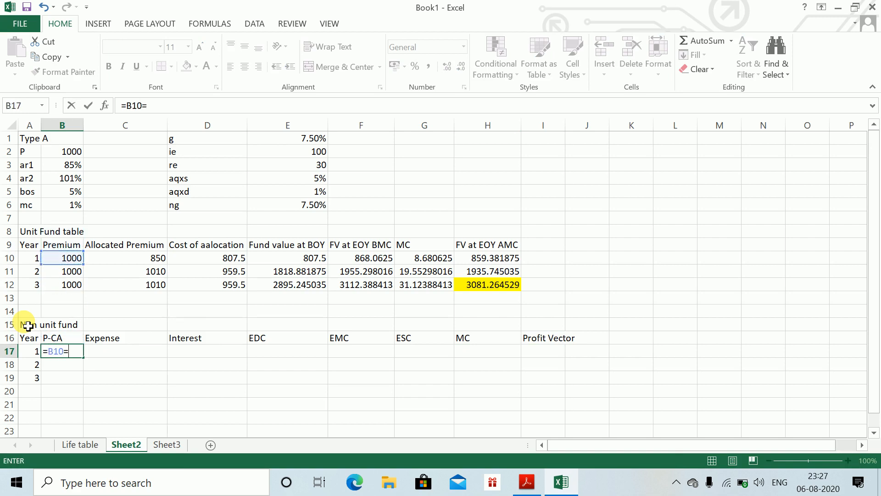
key(Up)
key(Up)
key(Up)
key(Up)
key(Up)
key(Up)
key(Up)
key(Right)
key(Right)
key(Right)
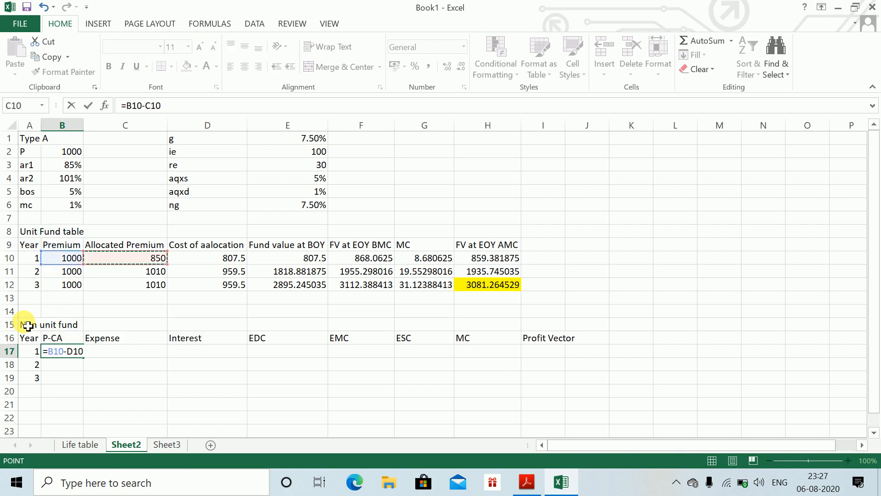
key(Left)
key(Left)
key(Right)
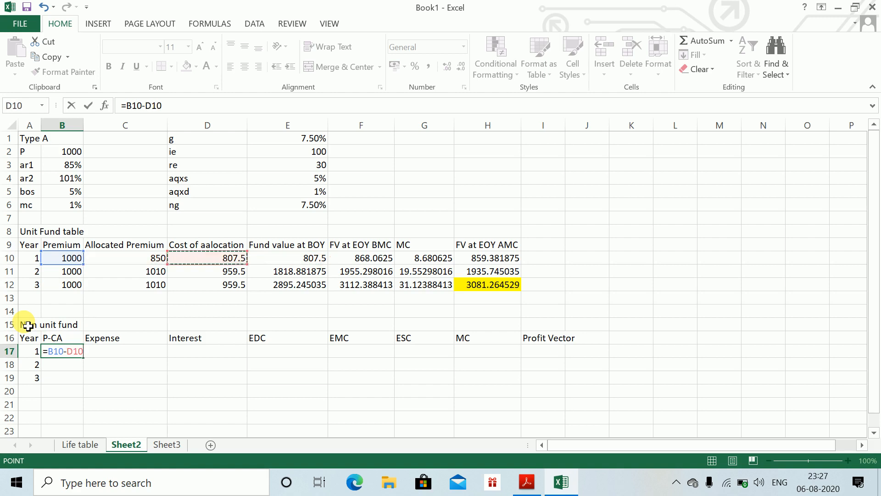
key(Return)
- Fill the P-CA formula from B17 down to B19 for years 2 and 3
key(Up)
key(shift+Down)
key(shift+Down)
key(ctrl+d)
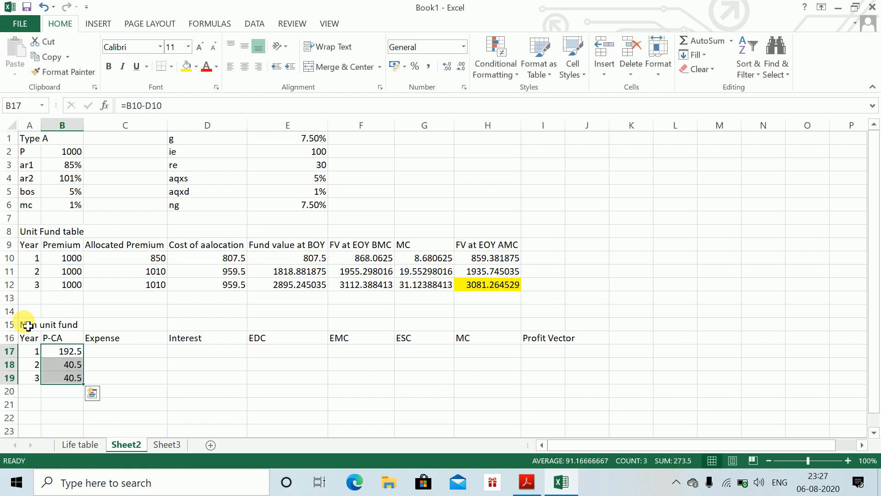
- Link the year 1 expense in C17 to the initial expense ie with =E2
key(Right)
key(Up)
key(Down)
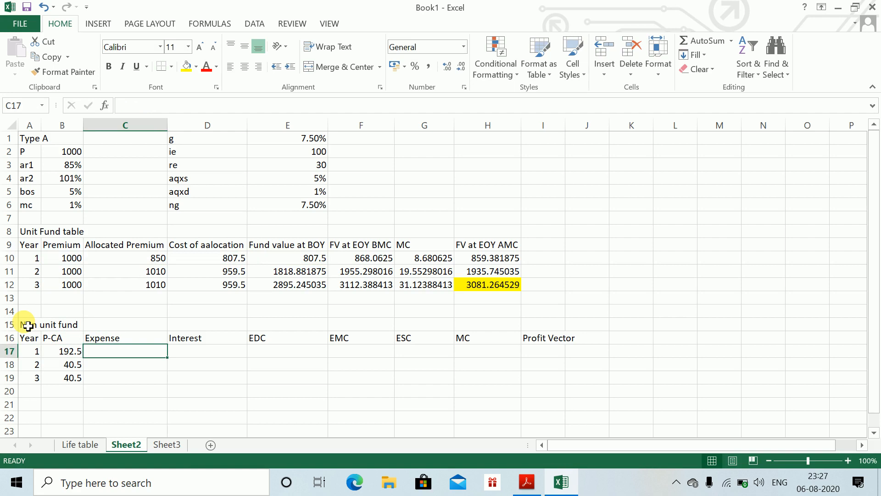
text(=)
key(Up)
key(Up)
key(Up)
key(Up)
key(Up)
key(Up)
key(Up)
key(Up)
key(Right)
key(Right)
key(Right)
key(Up)
key(Up)
key(Up)
key(Up)
key(Up)
key(Up)
key(Up)
key(Up)
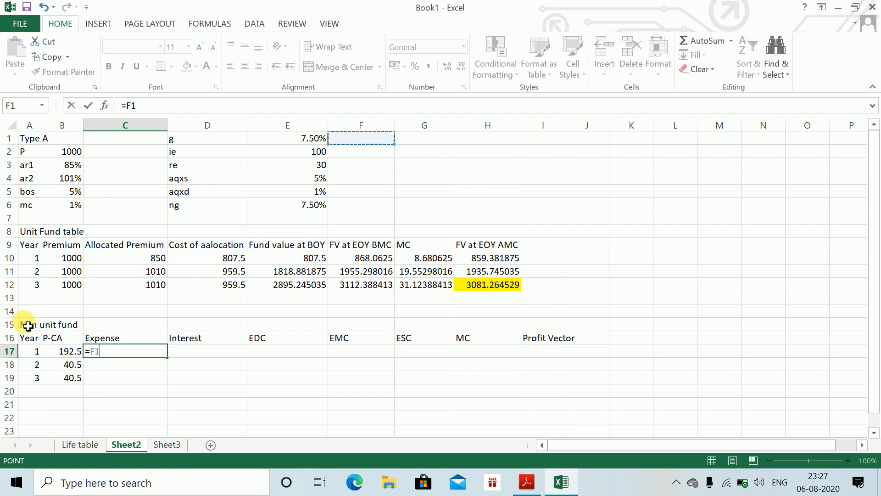
key(Left)
key(Down)
key(Return)
- Link the year 2 expense in C18 to the renewal expense with =$E$3 and fill it down to C19
text(=)
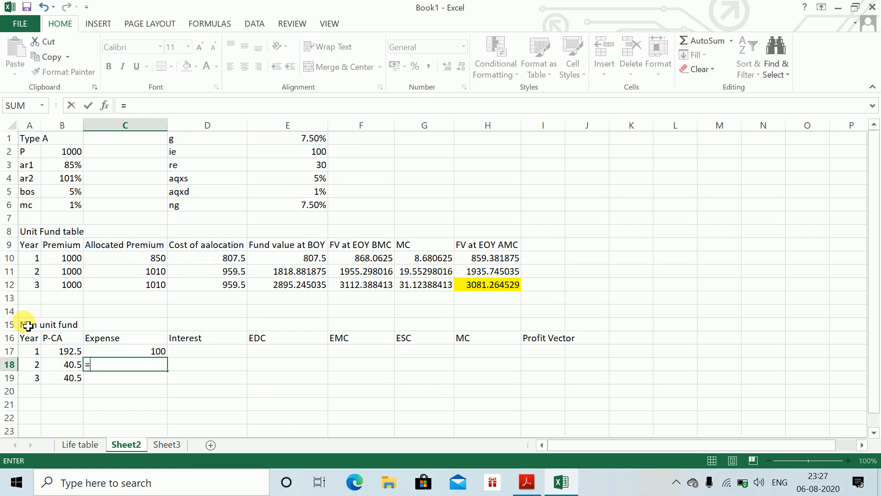
key(Up)
key(Up)
key(Right)
key(Right)
key(Up)
key(Up)
key(Up)
key(Up)
key(Up)
key(Up)
key(Up)
key(Up)
key(Up)
key(Up)
key(Up)
key(Up)
key(Up)
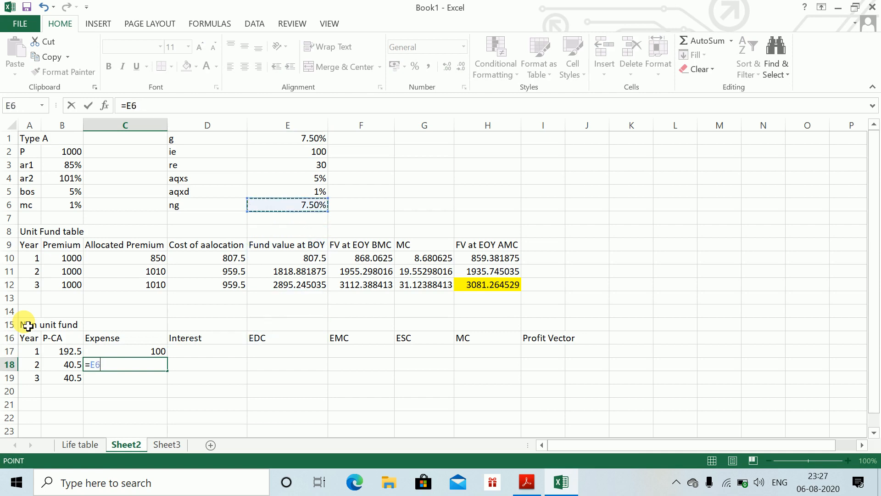
key(F4)
key(ctrl+Return)
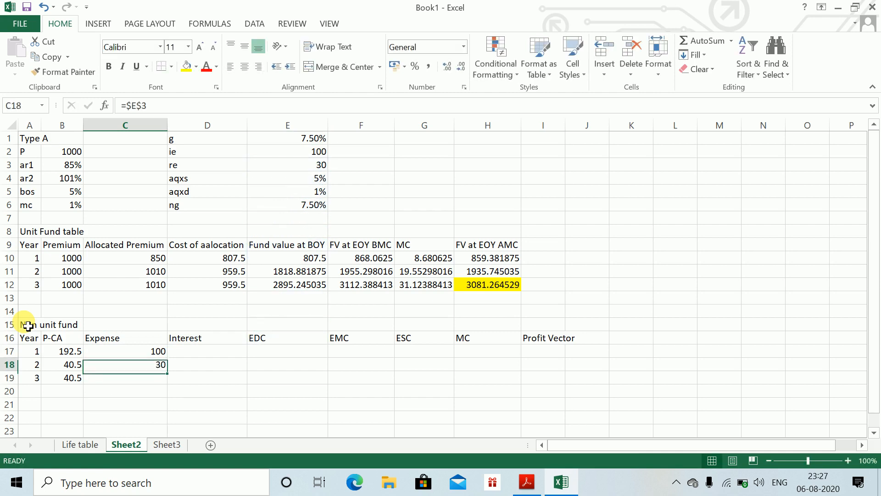
key(shift+Down)
key(ctrl+d)
- Calculate the year 1 interest in D17 with =(B17-C17)*$E$6, keeping the ng rate as an absolute reference
key(Up)
key(Right)
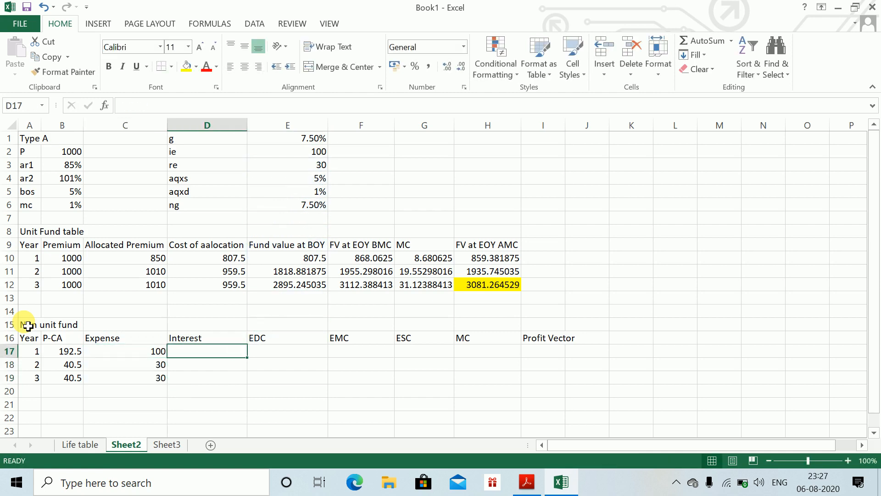
text(=)
key(Left)
key(BackSpace)
key(BackSpace)
key(BackSpace)
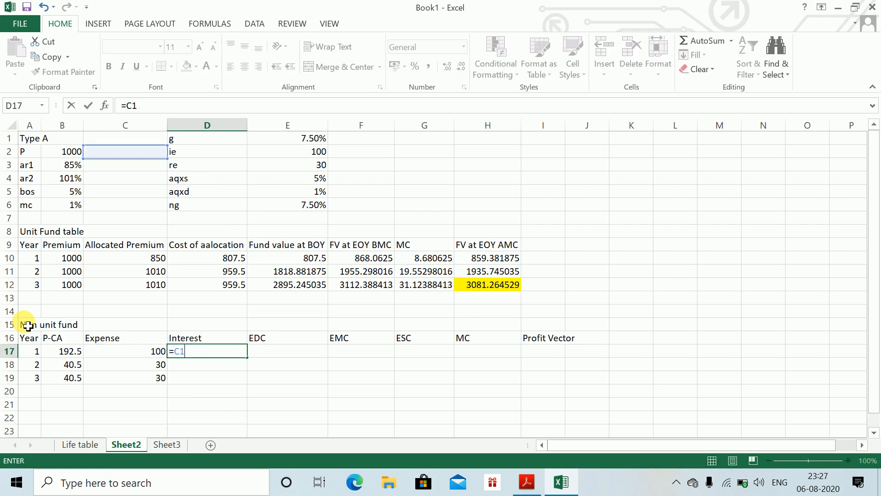
text(()
key(Left)
key(Left)
key(Left)
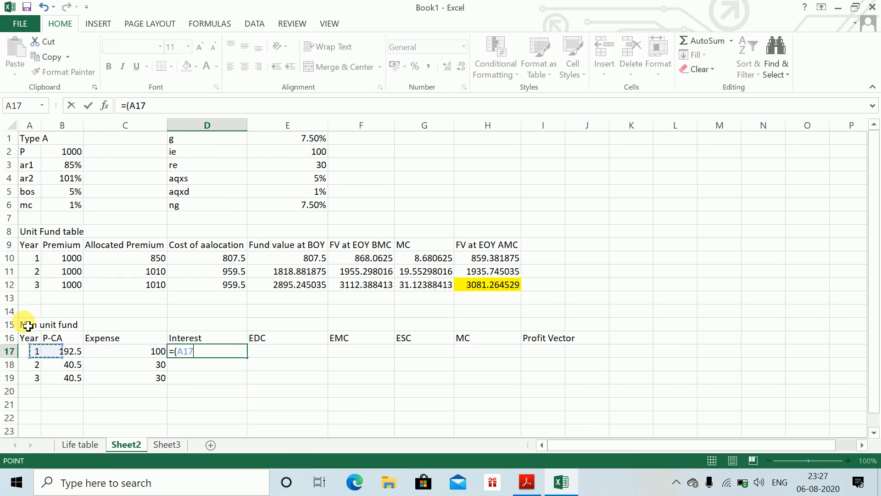
key(Right)
text(-)
key(Left)
text()*)
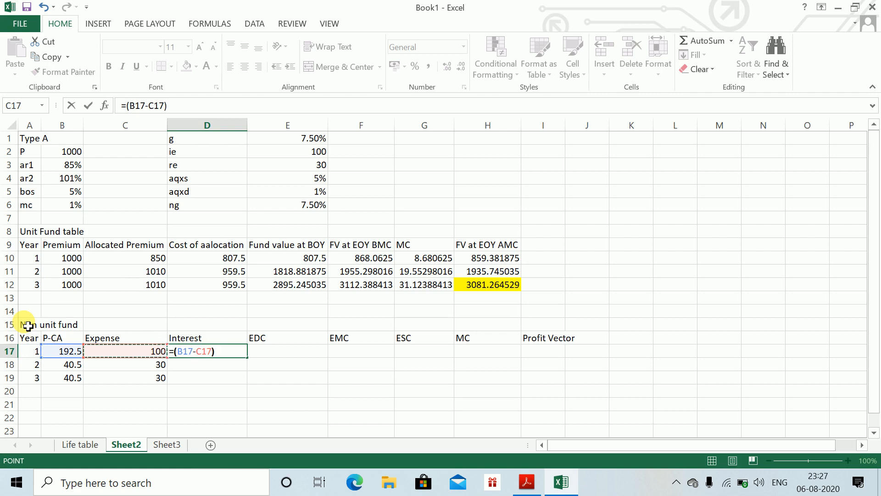
key(Up)
key(Up)
key(Up)
key(Up)
key(Up)
key(Up)
key(Up)
key(Up)
key(Up)
key(Up)
key(Up)
key(Right)
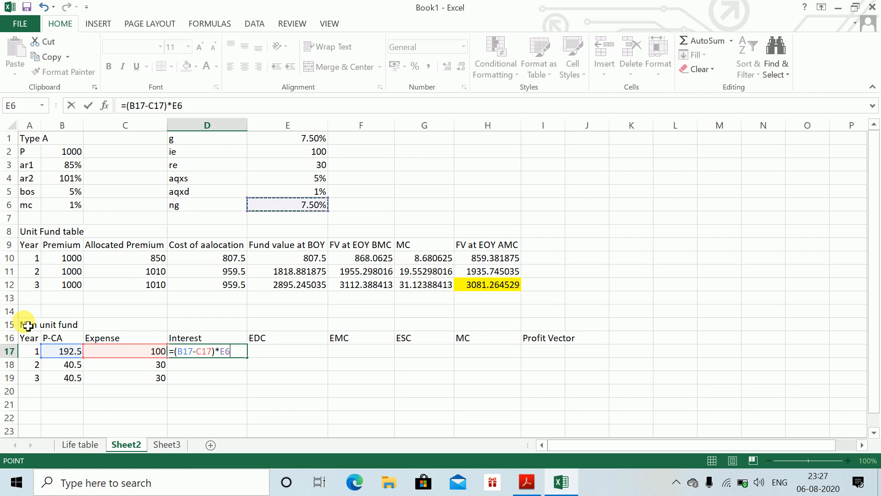
key(F4)
key(Return)
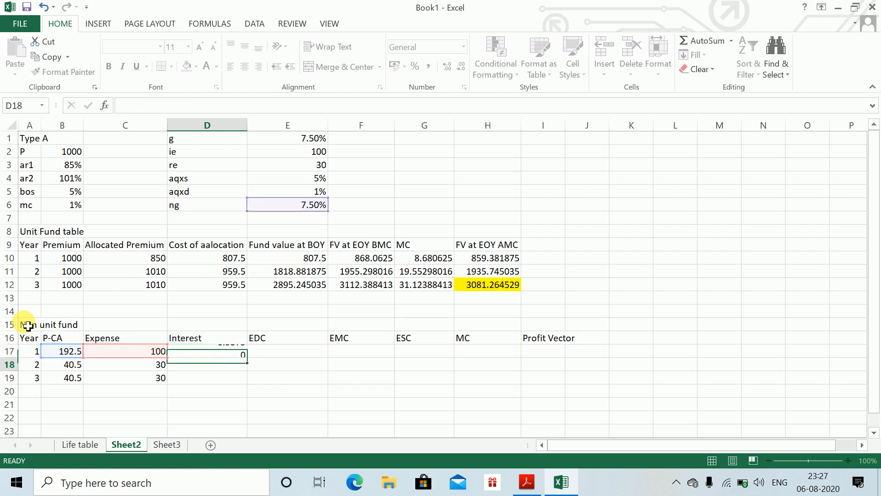
- Fill the interest formula from D17 down to D19 for years 2 and 3
key(Up)
key(shift+Down)
key(shift+Down)
key(ctrl+d)
- Enter 0 as the EDC for all three years in E17:E19
key(Right)
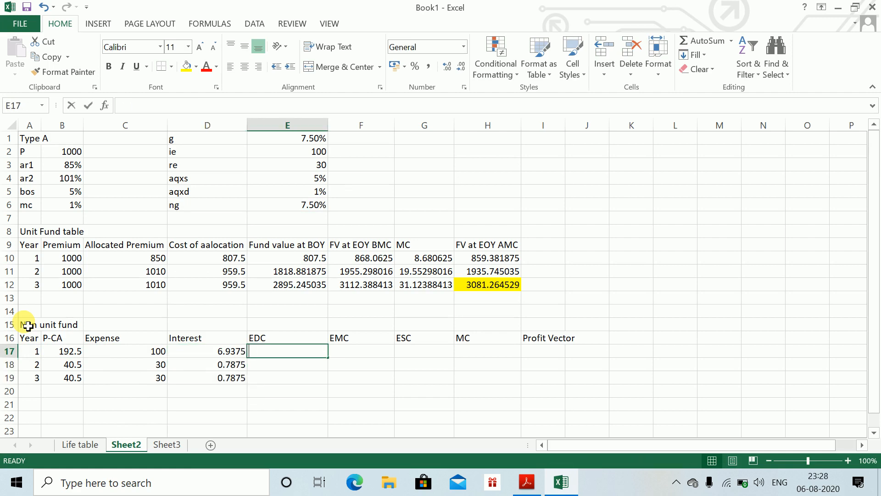
text(0)
key(Return)
text(0)
key(Return)
text(0)
key(Return)
- Fill the EDC zeros across the EMC and ESC columns for all three years in F17:G19
key(Up)
key(Up)
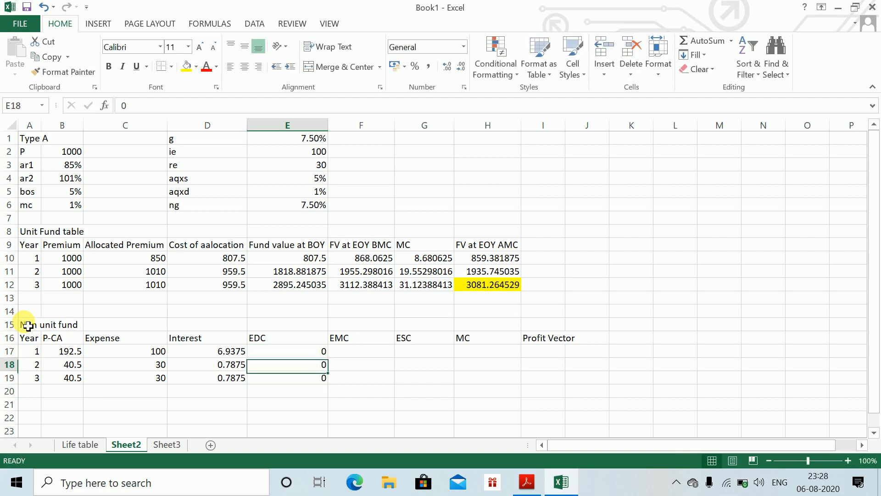
key(shift+Right)
key(Up)
key(shift+Right)
key(shift+Right)
key(shift+Down)
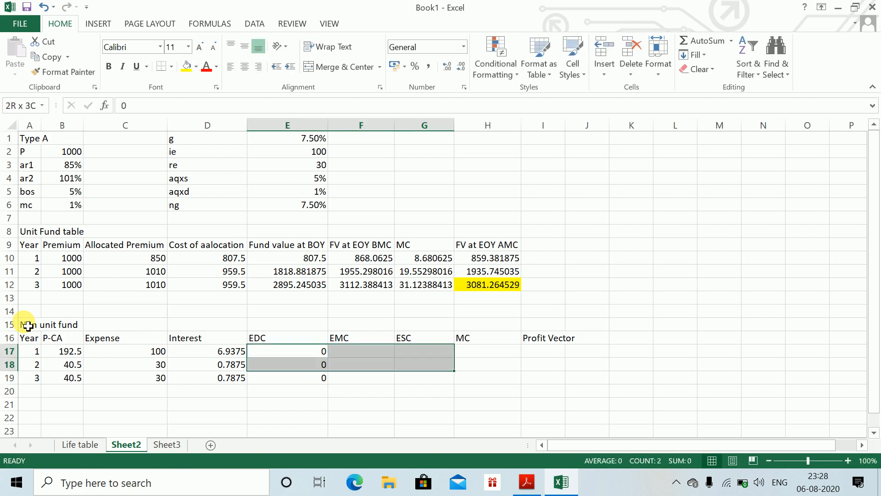
key(shift+Down)
key(ctrl+r)
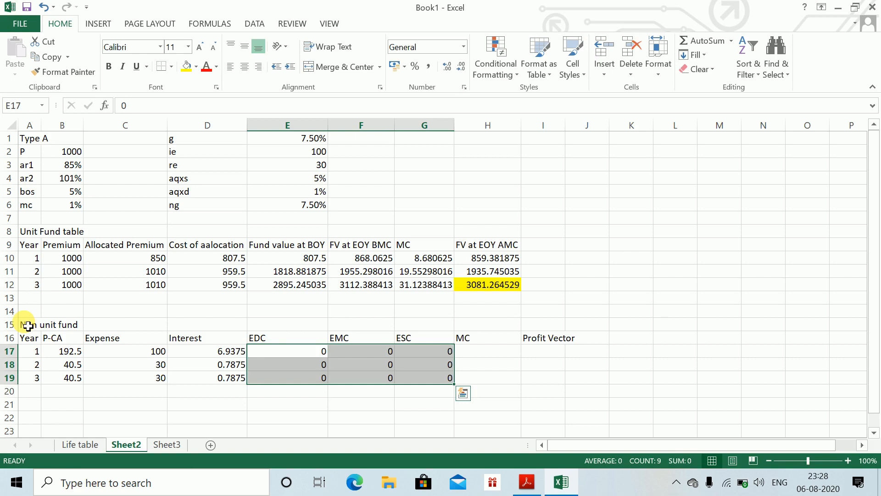
- Link the year 1 MC in H17 to the unit fund table's year 1 management charge with =G10
key(Right)
key(Right)
key(Right)
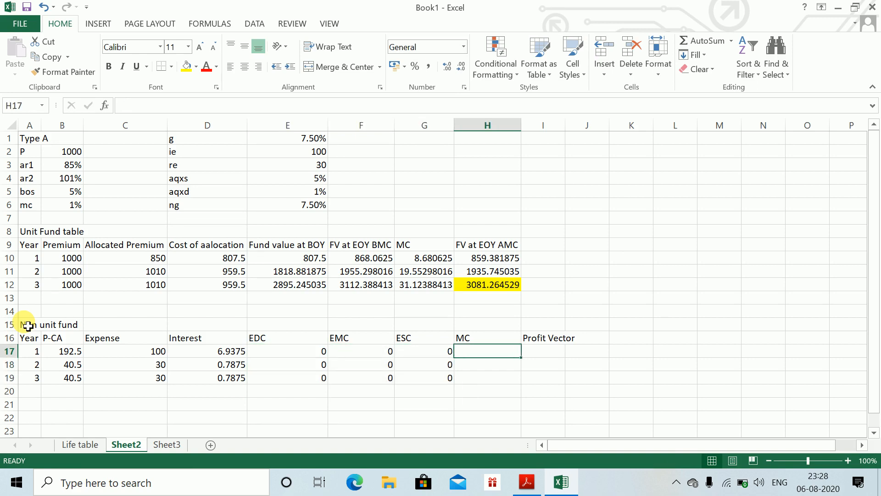
text(=)
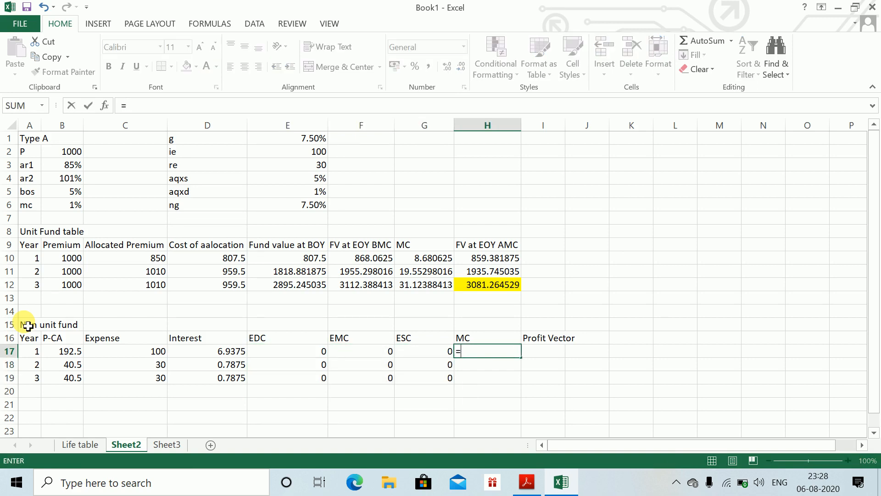
key(Up)
key(Up)
key(Up)
key(Up)
key(Up)
key(Up)
key(Left)
key(Left)
key(Up)
key(Right)
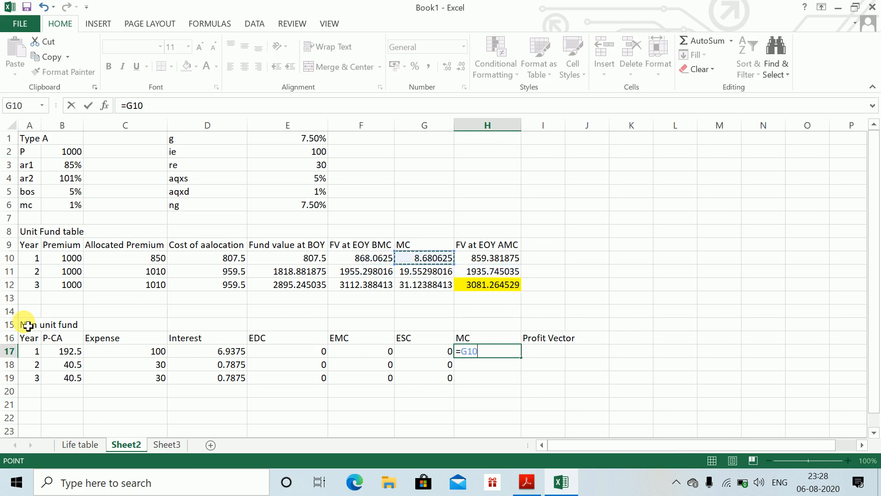
key(Return)
- Fill the MC link from H17 down to H19 for years 2 and 3
key(Up)
key(shift+Down)
key(shift+Down)
key(ctrl+d)
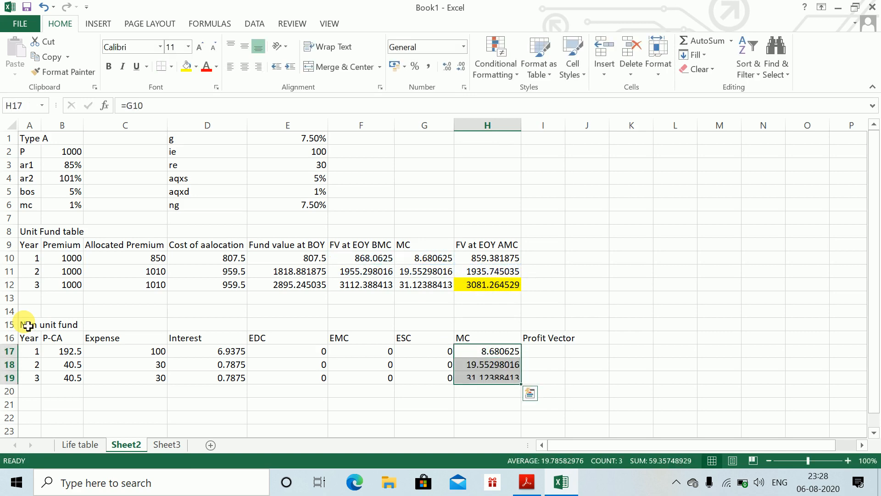
- Calculate the year 1 profit vector in I17 with =B17-C17+D17-E17-F17-G17+H17
key(Right)
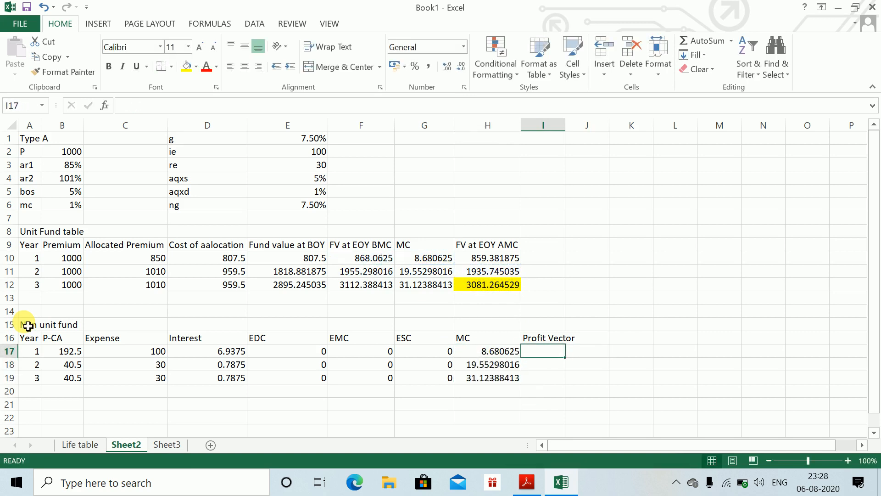
text(=)
key(Left)
key(Left)
key(Left)
key(Left)
key(Left)
key(Left)
key(Left)
key(Left)
key(Right)
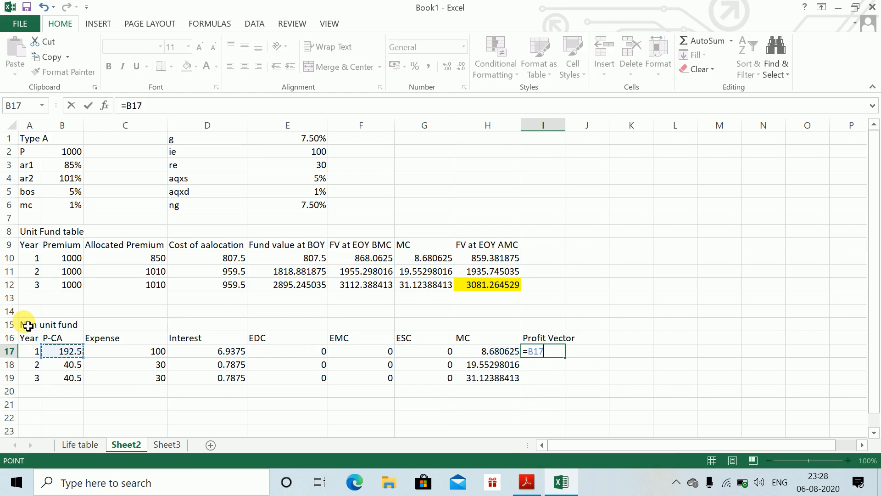
text(-)
key(Left)
key(Left)
key(Left)
key(Left)
key(Left)
key(Left)
key(Left)
key(Right)
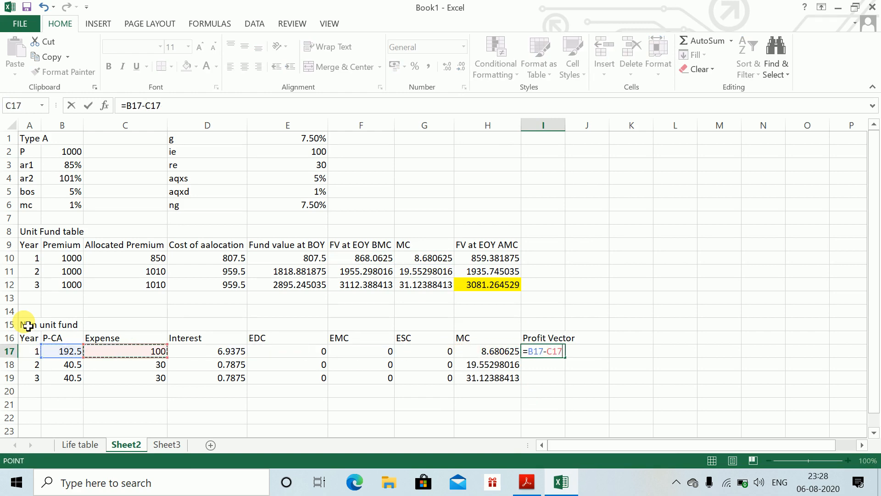
text(+)
key(Left)
key(Left)
key(Left)
key(Left)
key(Left)
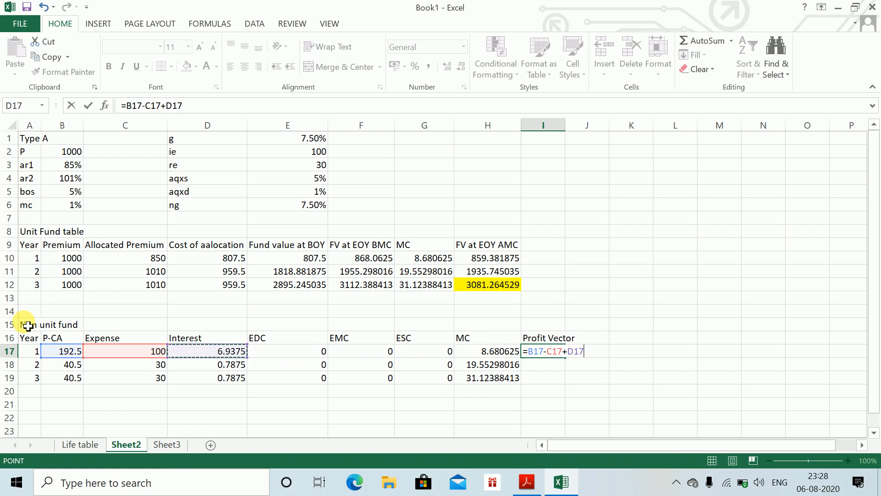
text(-)
key(Left)
key(Left)
key(Left)
key(Left)
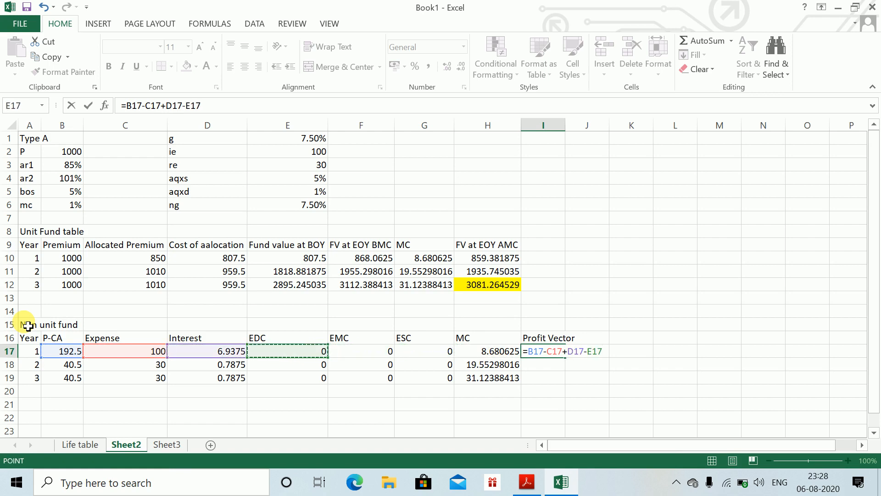
text(-)
key(Left)
key(Left)
key(Left)
text(-)
key(Left)
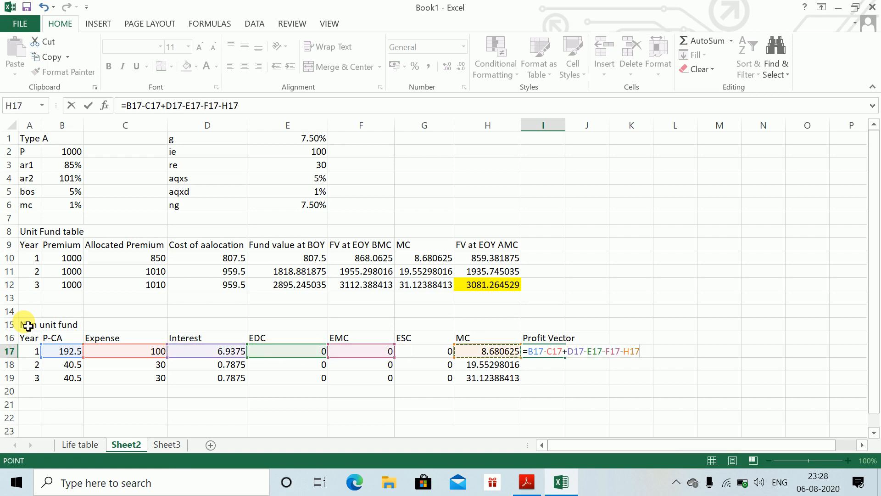
key(Left)
text(+)
key(Left)
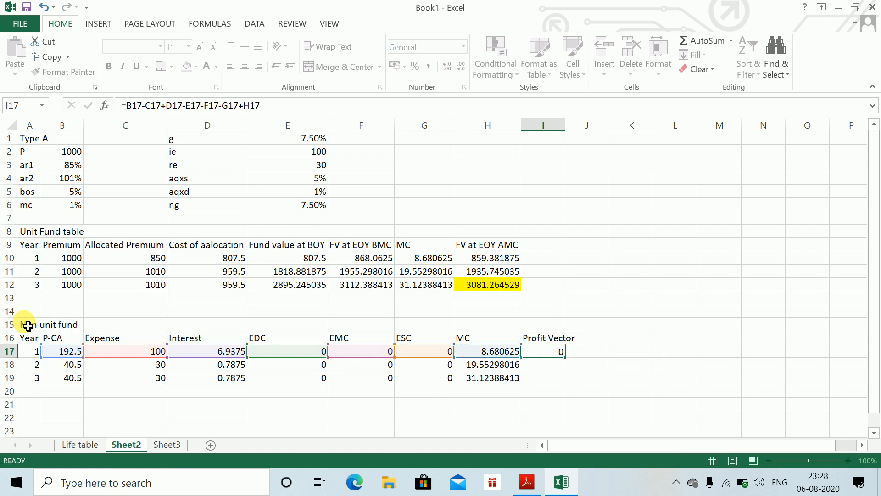
key(Return)
- Fill the profit vector formula from I17 down to I19 for years 2 and 3
key(Up)
key(shift+Down)
key(shift+Down)
key(ctrl+d)
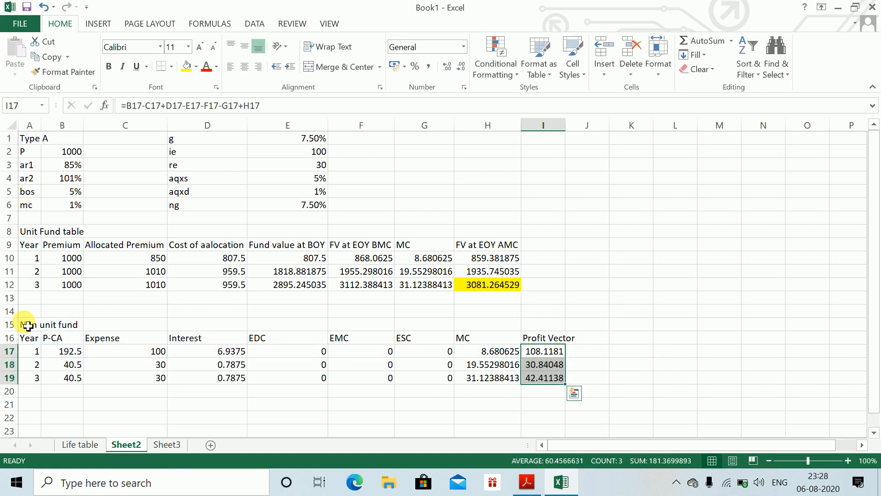
- Widen column I to fit the Profit Vector values and add the heading Survival Probability in J16
key(Down)
key(Up)
key(Up)
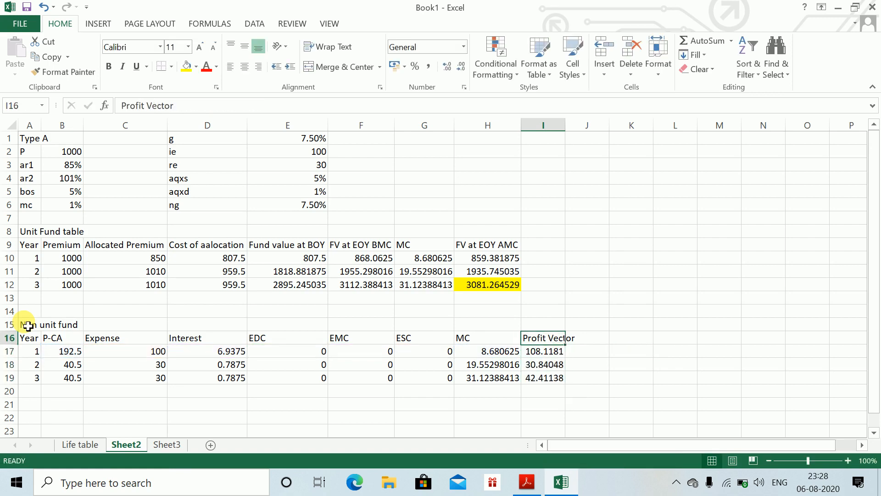
key(Right)
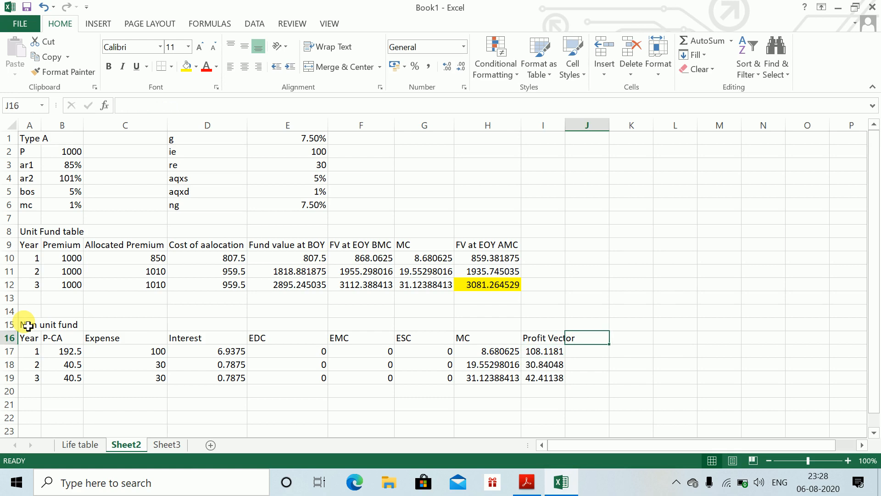
drag(565, 127, 581, 130)
text(Survival Probability)
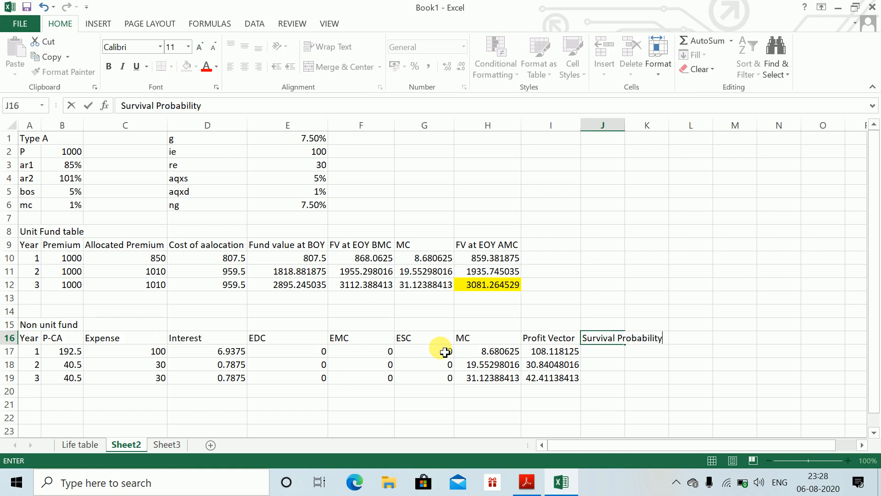
key(Return)
- Calculate the year 1 survival probability in J17 from the aqxd and aqxs rates with =1-E5-E4
text(=1-)
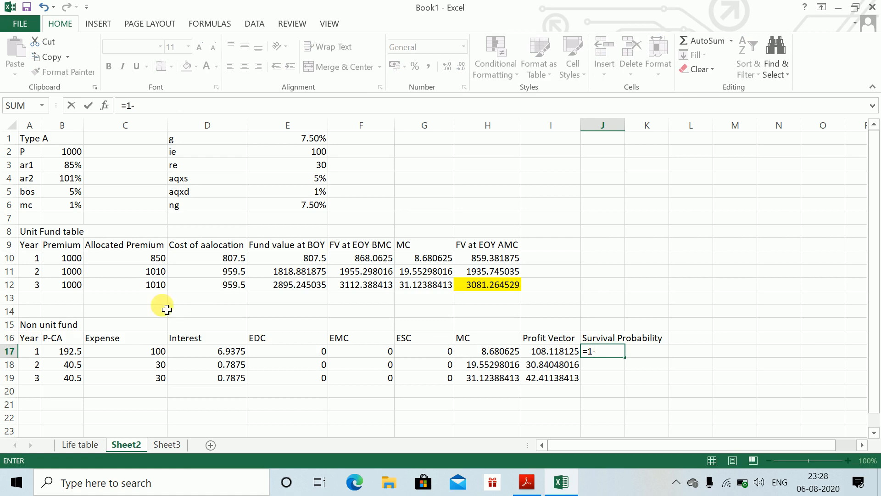
click(276, 193)
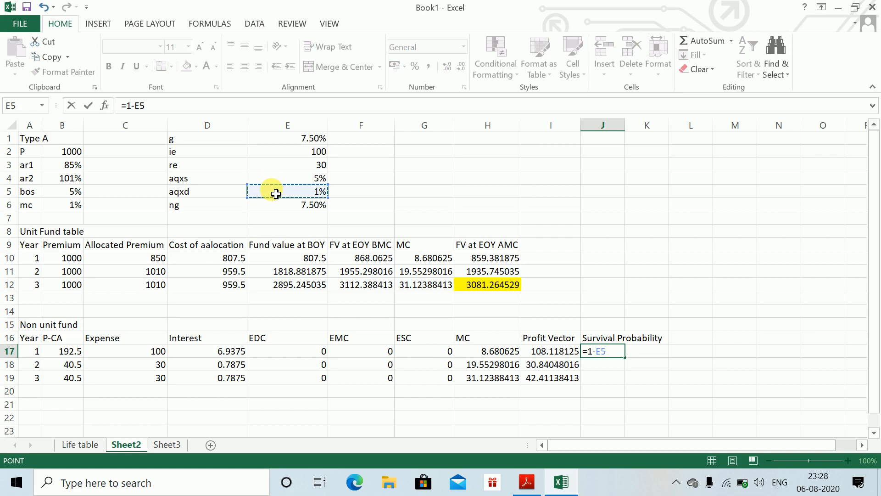
text(-)
click(278, 182)
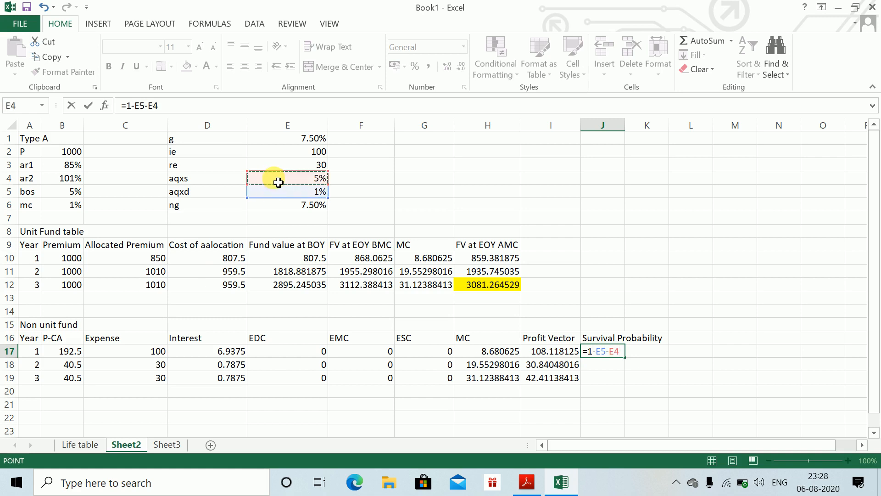
key(Return)
key(Up)
key(Up)
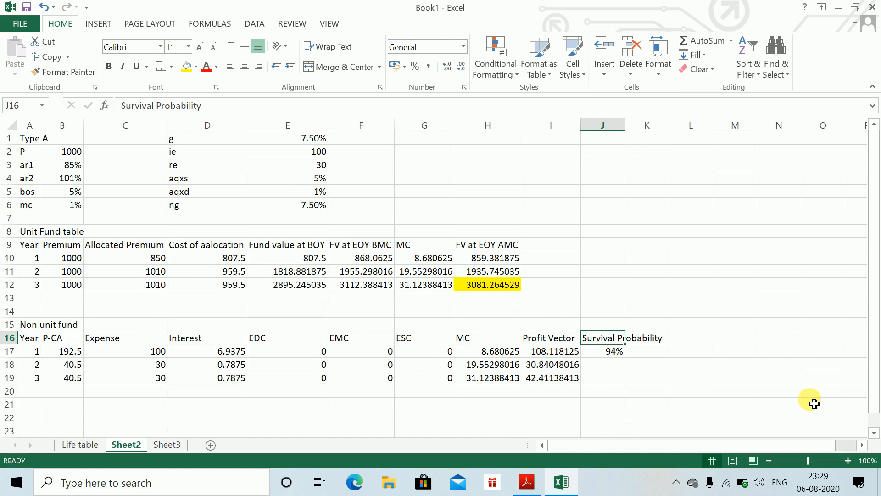
- Make both rate references in J17 absolute so the formula reads =1-$E$5-$E$4
key(Down)
click(141, 108)
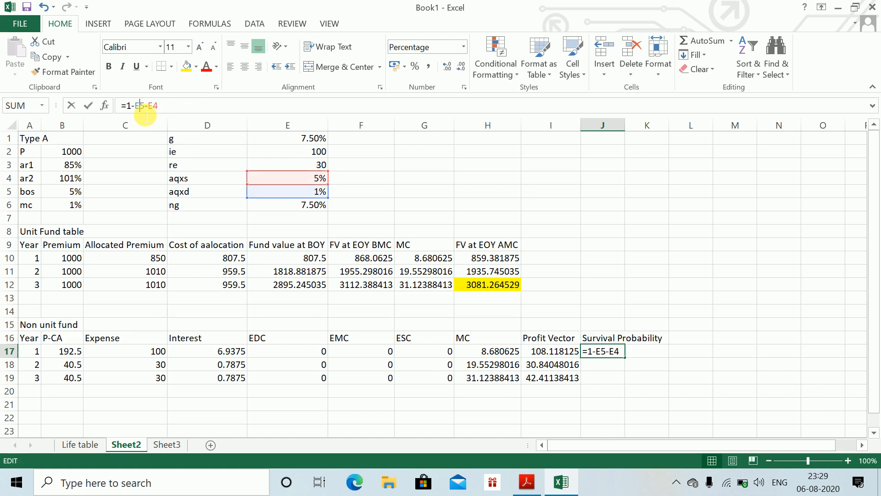
double_click(144, 110)
key(F4)
click(172, 108)
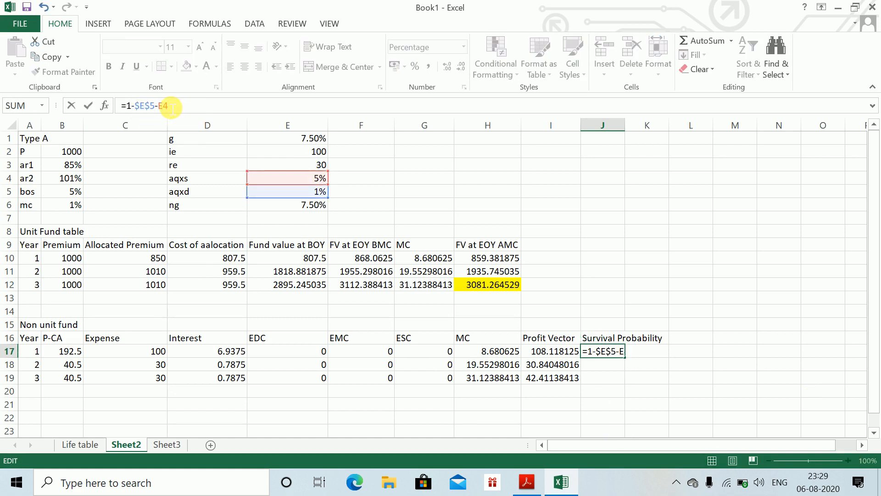
key(F4)
key(Return)
- Fill the survival probability formula from J17 down to J19
key(Up)
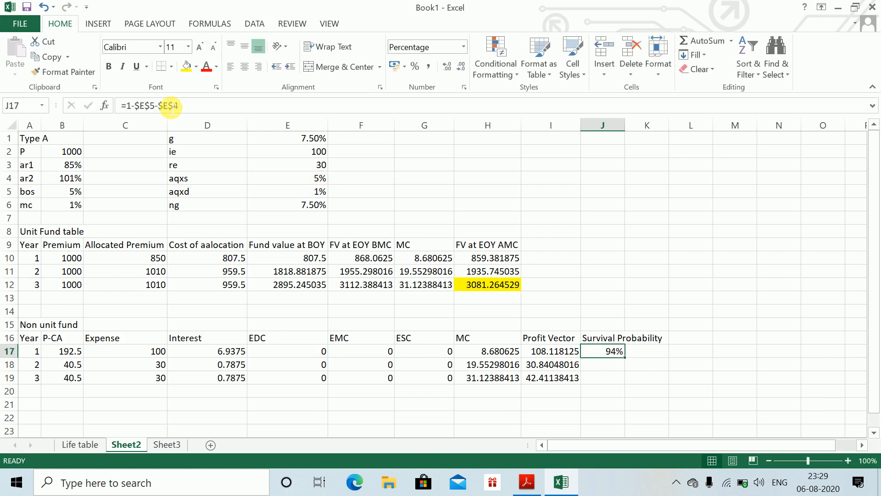
key(shift+Down)
key(shift+Down)
key(ctrl+d)
- Add the heading (t-1)apx in K16 and enter 1 for year 1 in K17
key(Up)
key(Right)
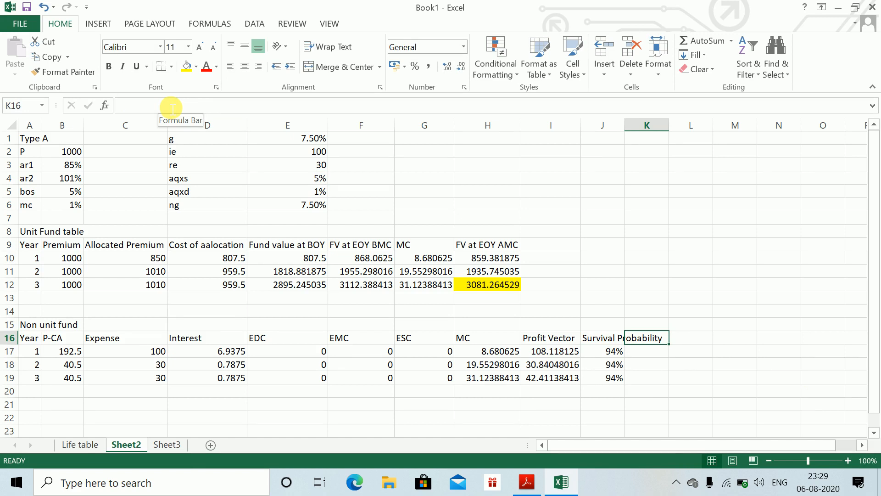
text((t-1)ap)
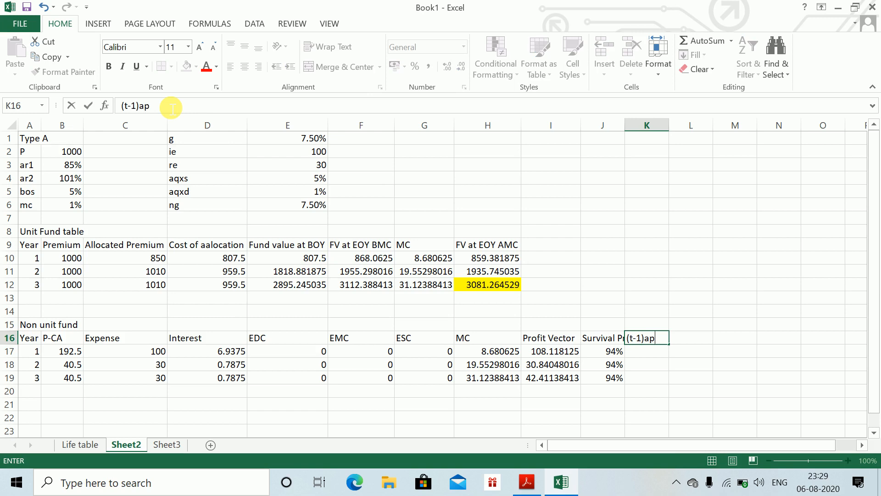
text(x)
key(Return)
key(Up)
key(Down)
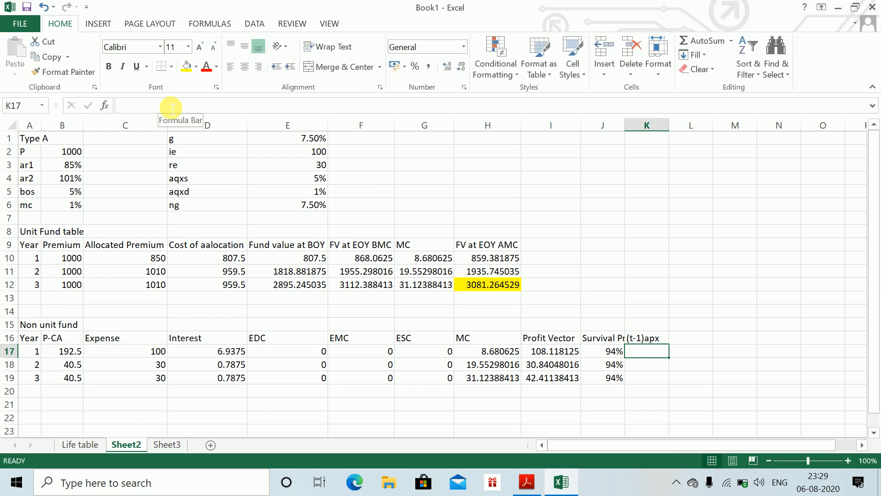
text(1)
key(Return)
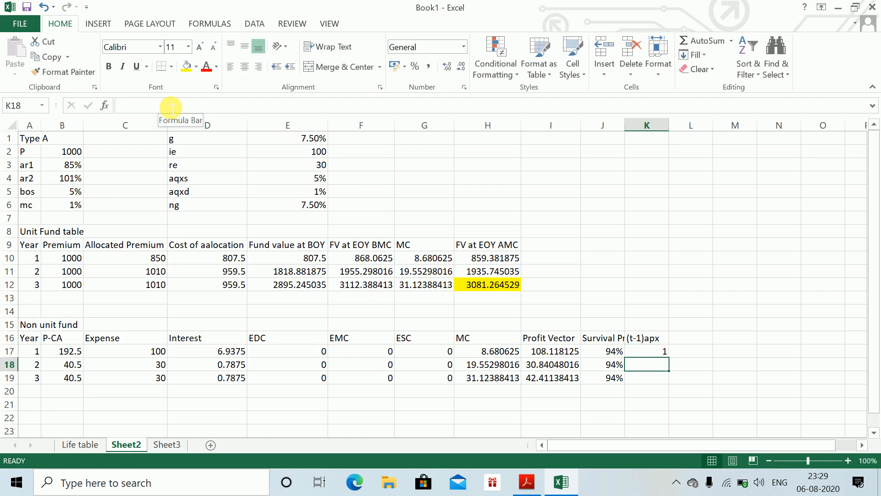
- Calculate the year 2 (t-1)apx in K18 with =K17*J17 and fill it down to K19
text(=)
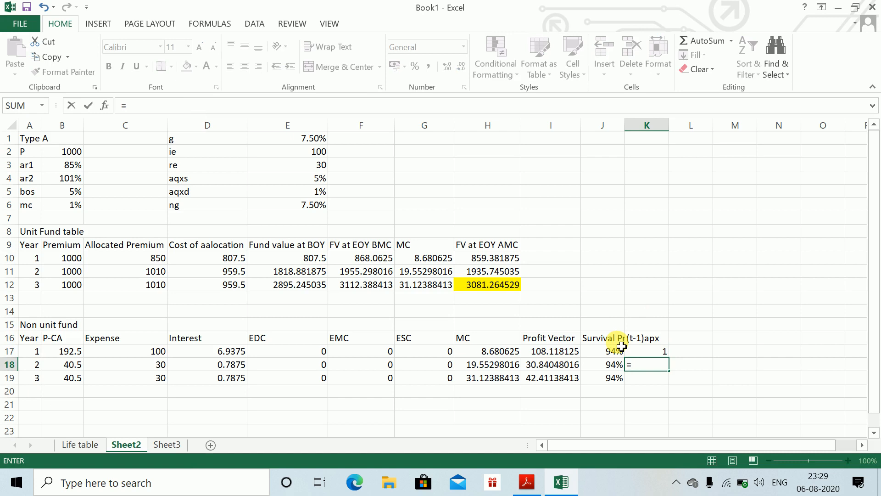
key(Up)
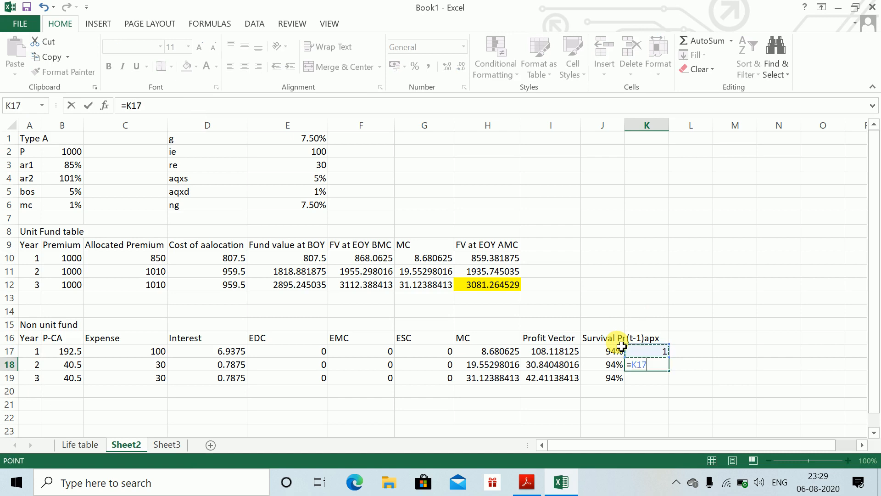
text(*)
key(Left)
key(Up)
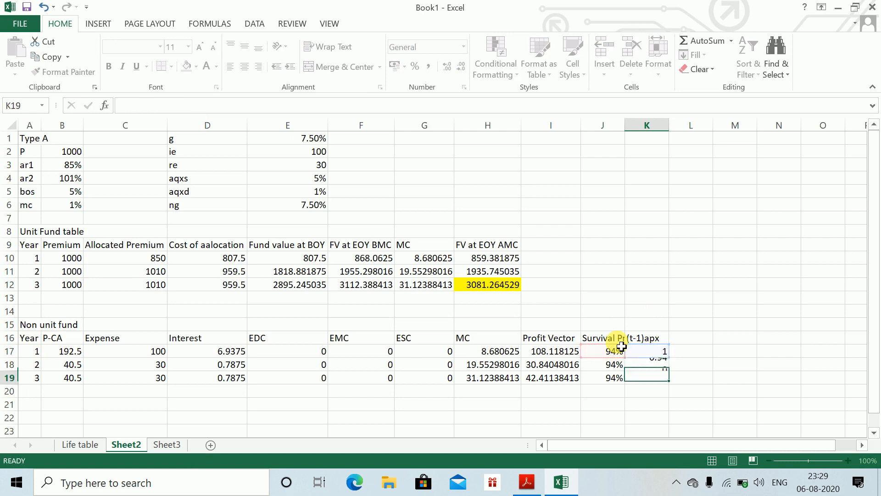
key(ctrl+Return)
key(shift+Down)
key(ctrl+d)
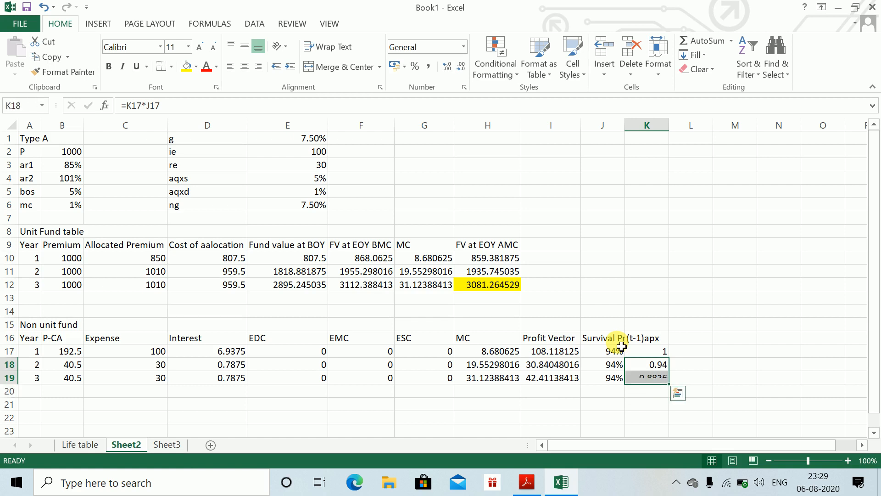
- Check the entries and formulas behind the (t-1)apx values in K17:K19 without changing them
key(Up)
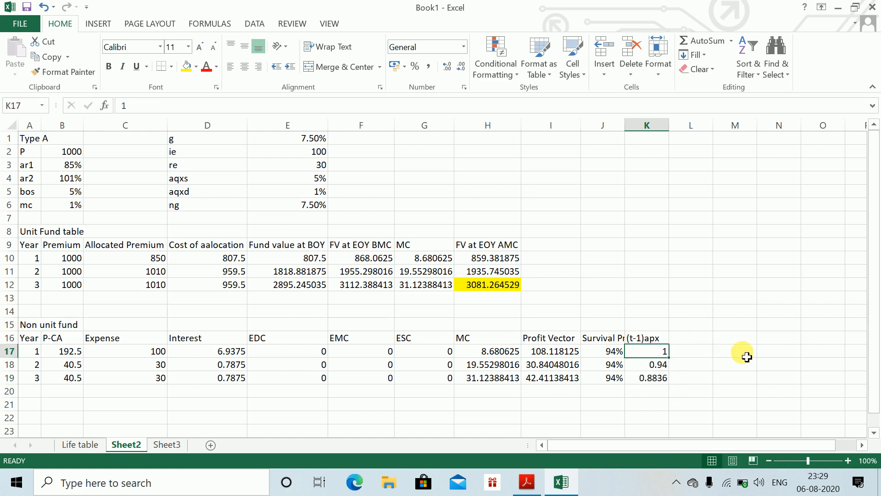
click(661, 362)
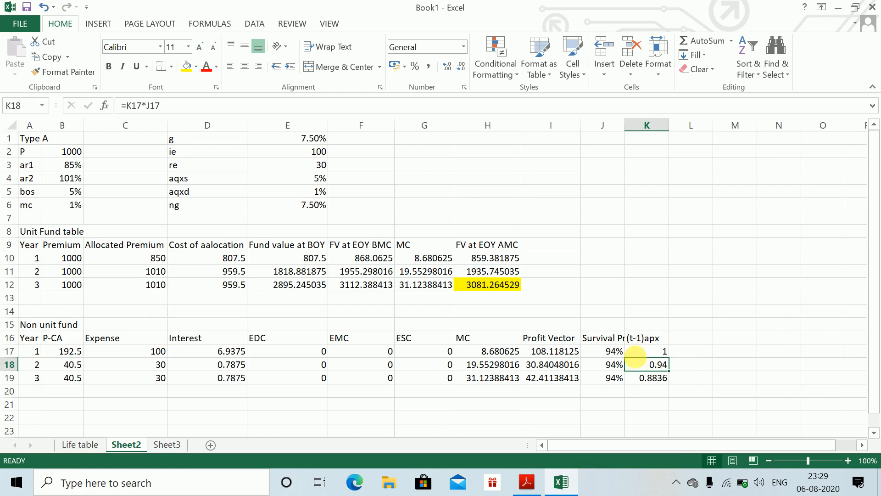
double_click(635, 351)
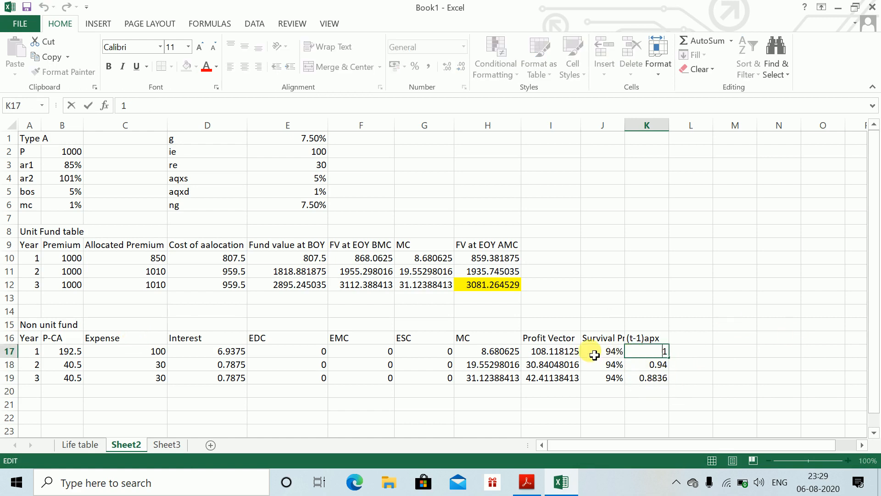
key(Escape)
double_click(645, 379)
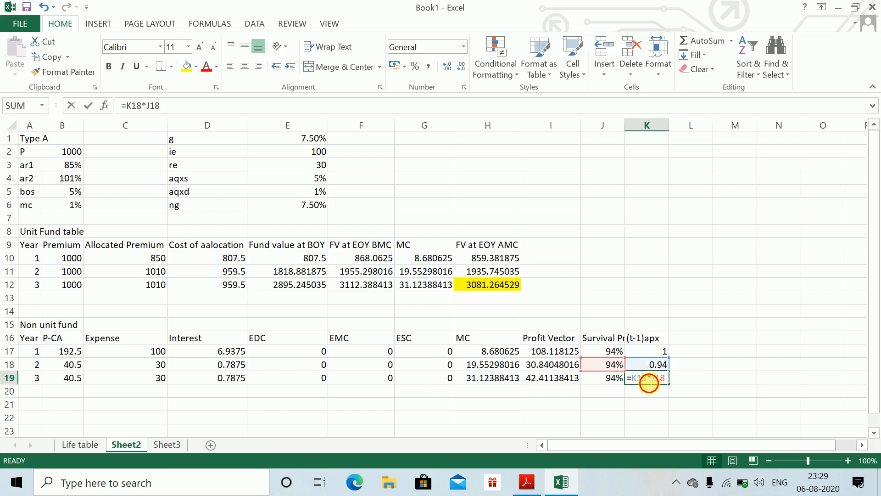
key(Escape)
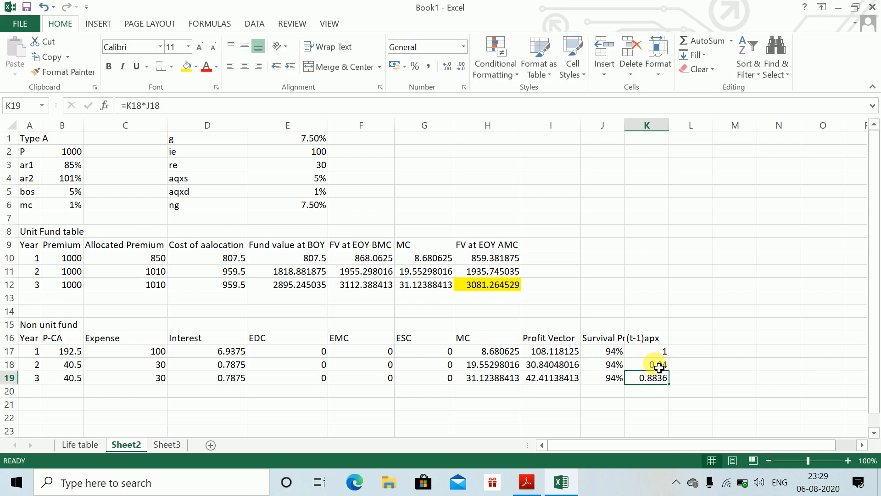
- Add the heading PS in L16 and calculate the year 1 value in L17 with =I17*K17
click(693, 342)
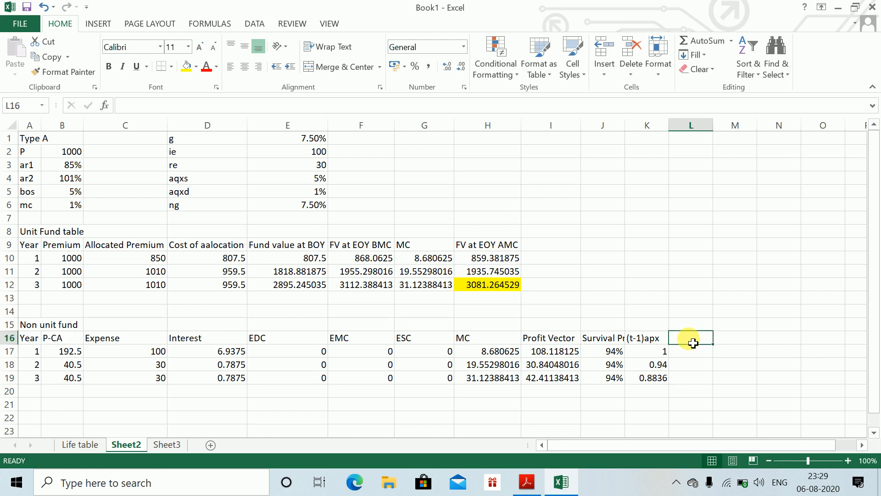
text(PS)
key(Return)
text(=)
key(Left)
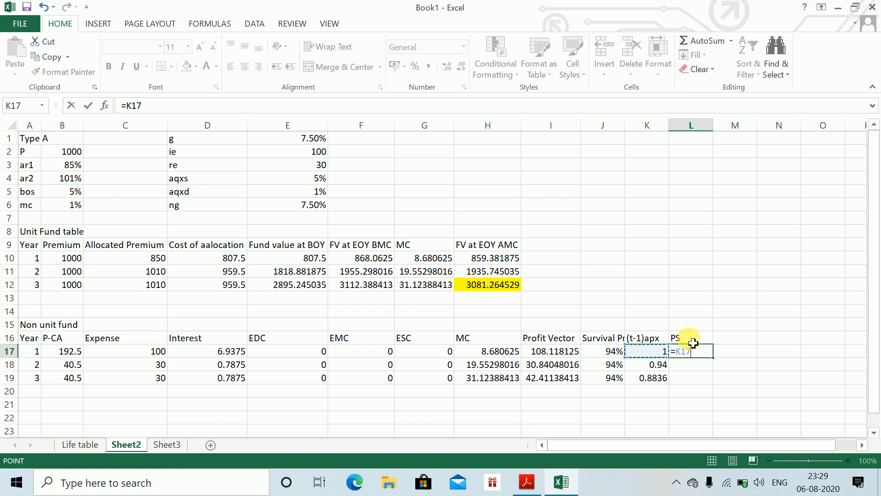
key(Left)
key(Left)
text(*)
key(Left)
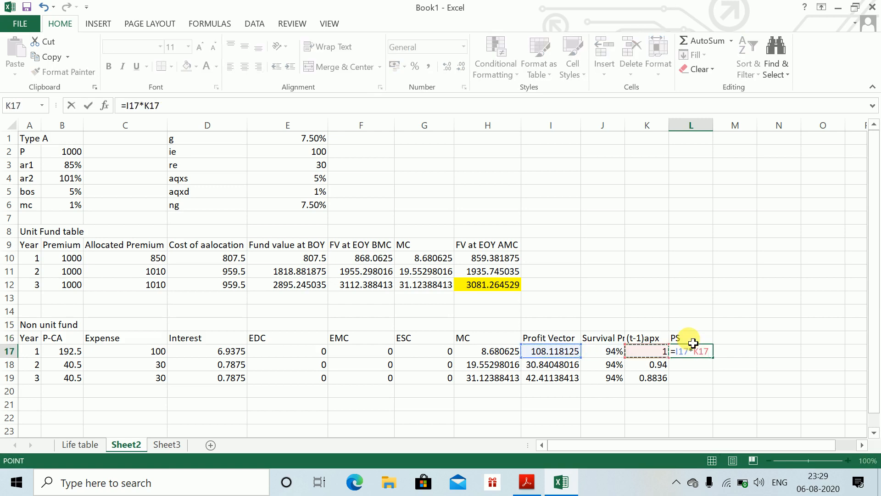
key(Return)
- Fill the PS formula from L17 down to L19
key(Up)
key(shift+Down)
key(shift+Down)
key(ctrl+d)
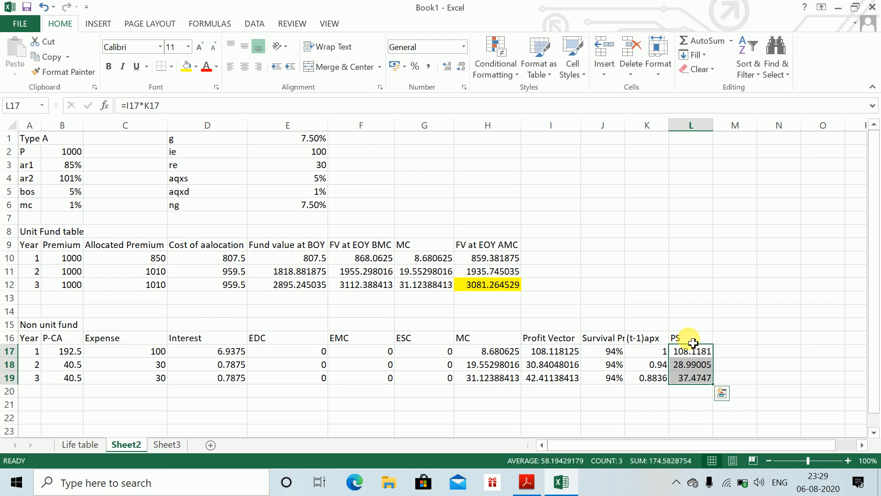
- Add the heading DF in M16, beside the PS column of the non-unit fund table
key(Up)
key(Right)
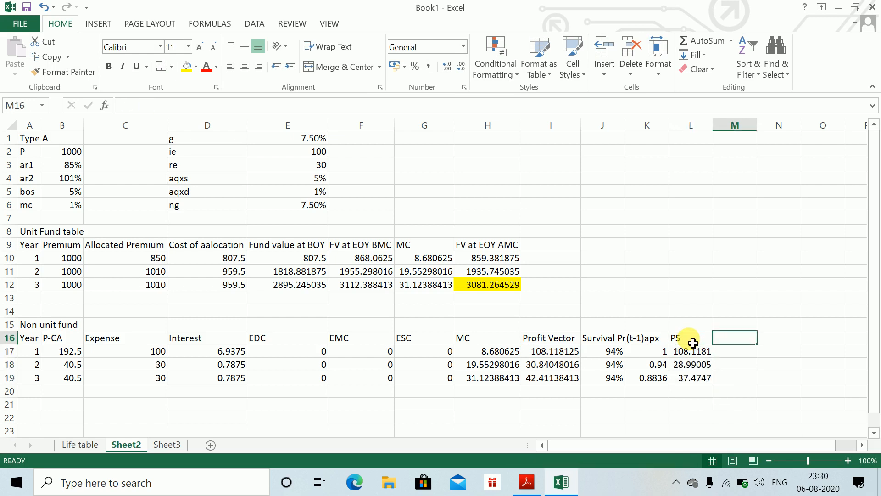
text(DF)
key(Return)
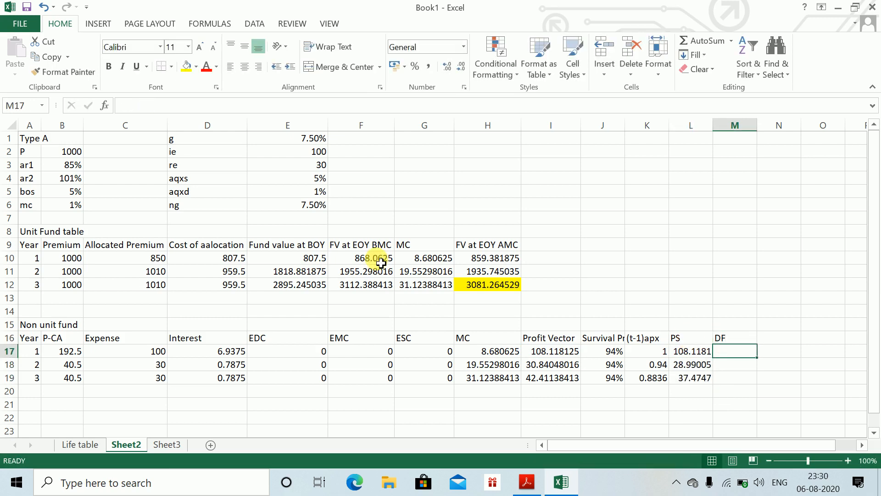
- Add the parameter label rdr in F1 and enter 10% in G1
click(362, 144)
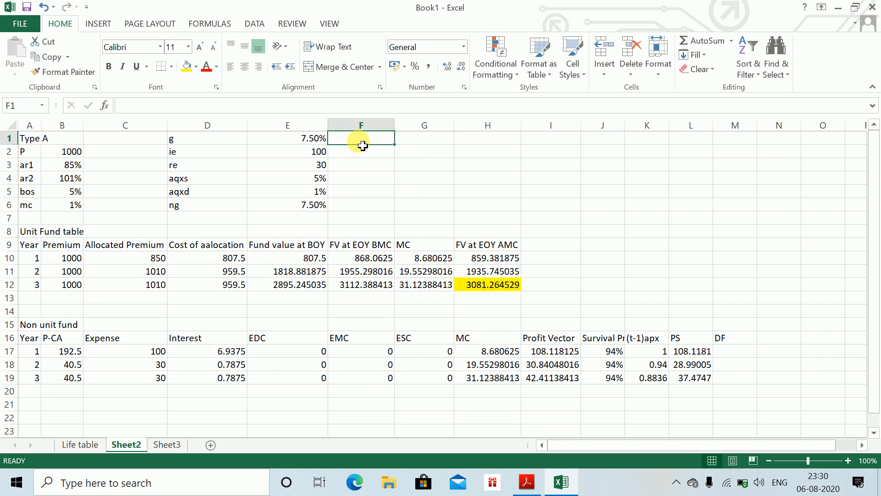
text(rdr)
key(Tab)
text(10)
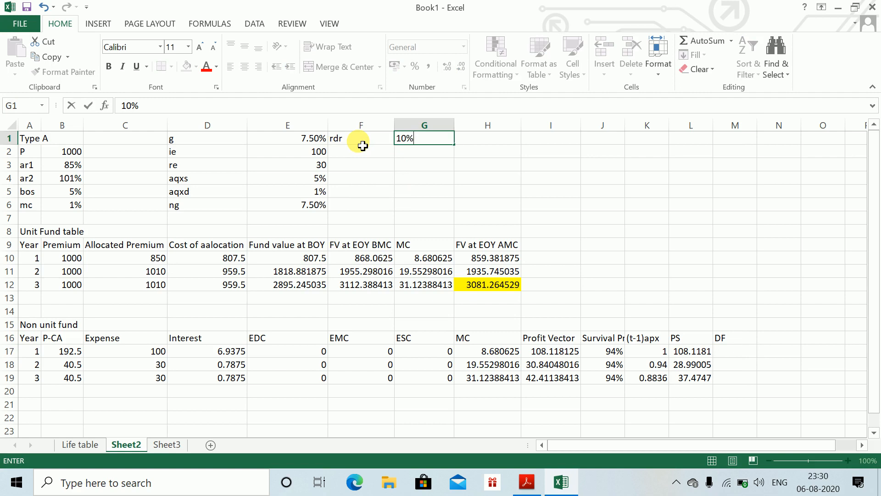
text(%)
key(Return)
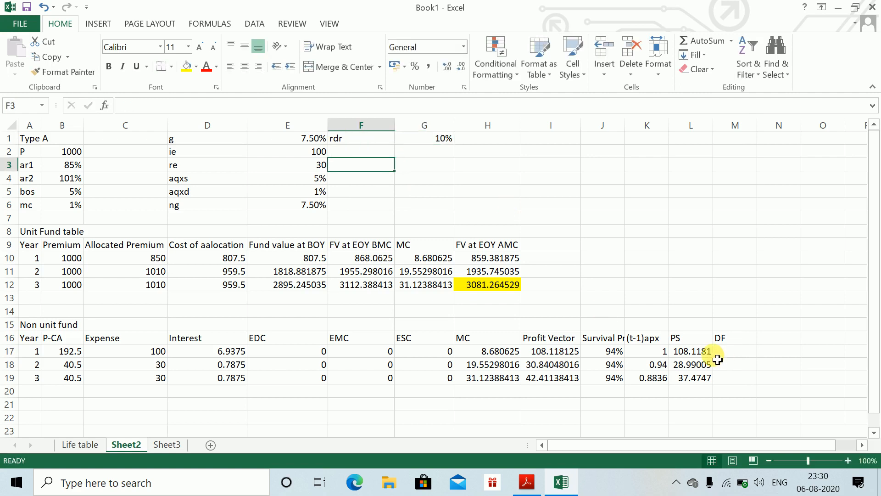
- Calculate the year 1 discount factor in M17 with =(1+$G$1)^(-A17)
click(711, 354)
click(719, 356)
text(=)
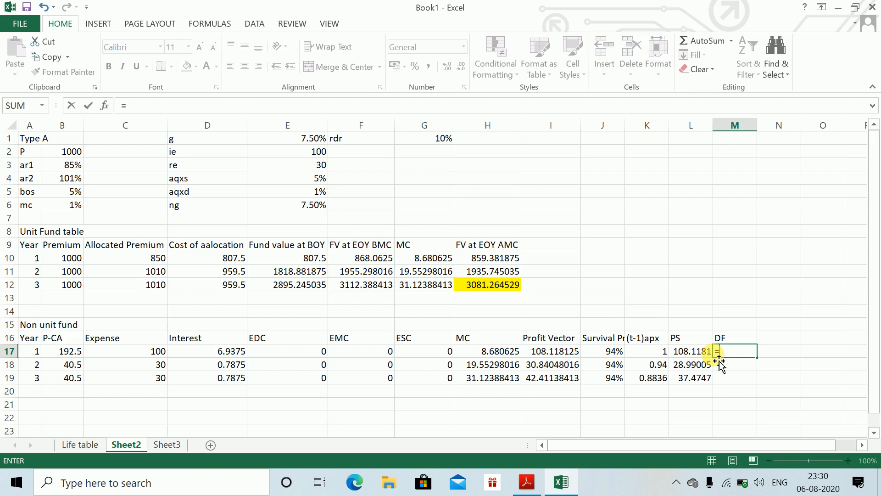
text((1+)
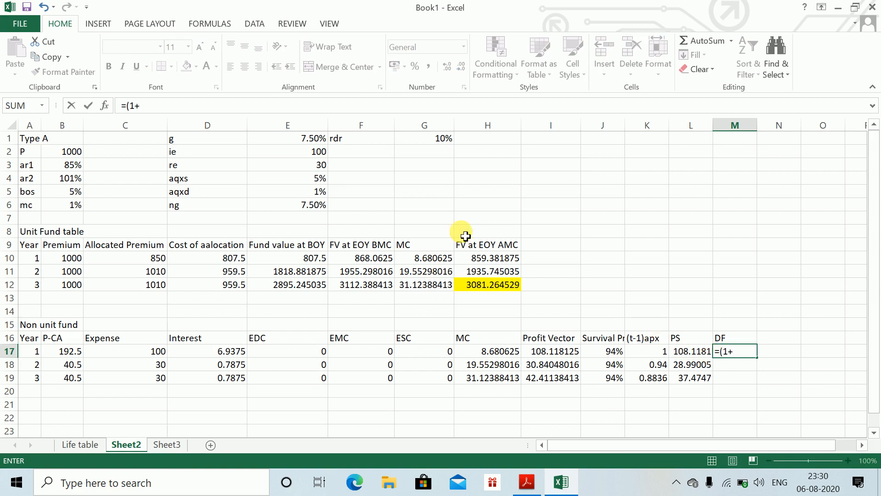
click(425, 139)
key(F4)
text())
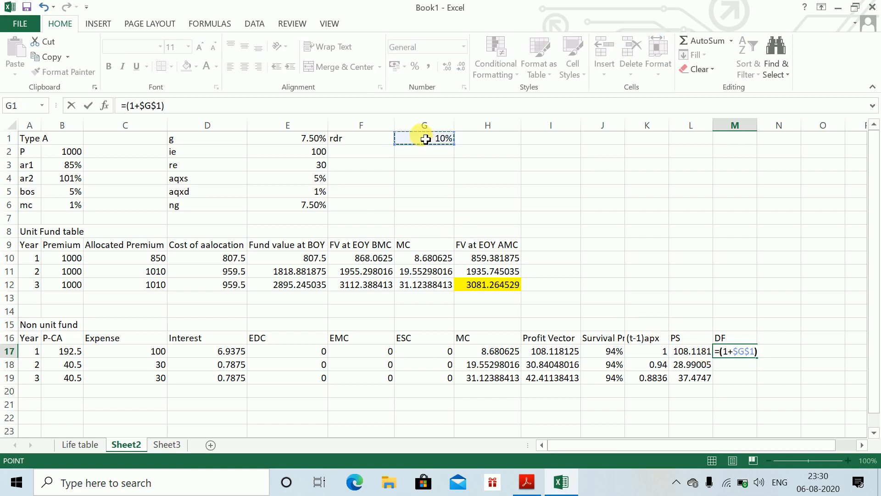
text(^(-)
key(Left)
key(Left)
key(Left)
key(Left)
key(Left)
key(Left)
key(Left)
key(Left)
key(Left)
key(Left)
key(Left)
key(Left)
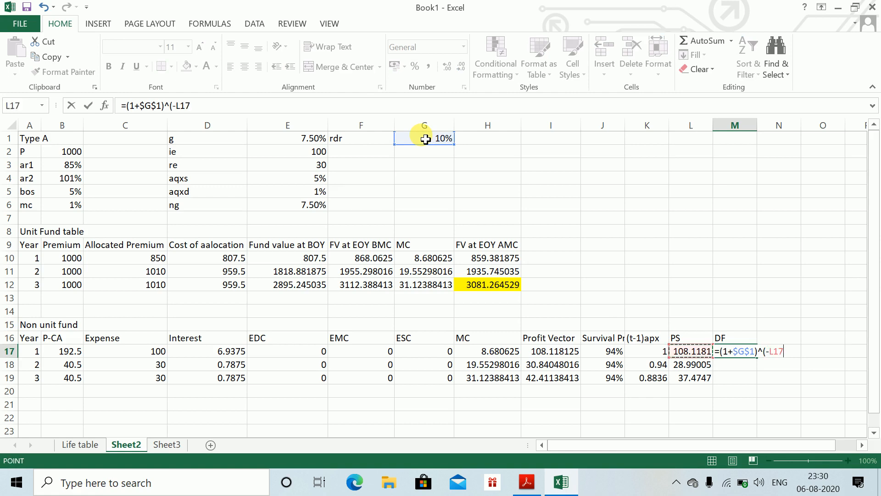
text())
key(ctrl+Return)
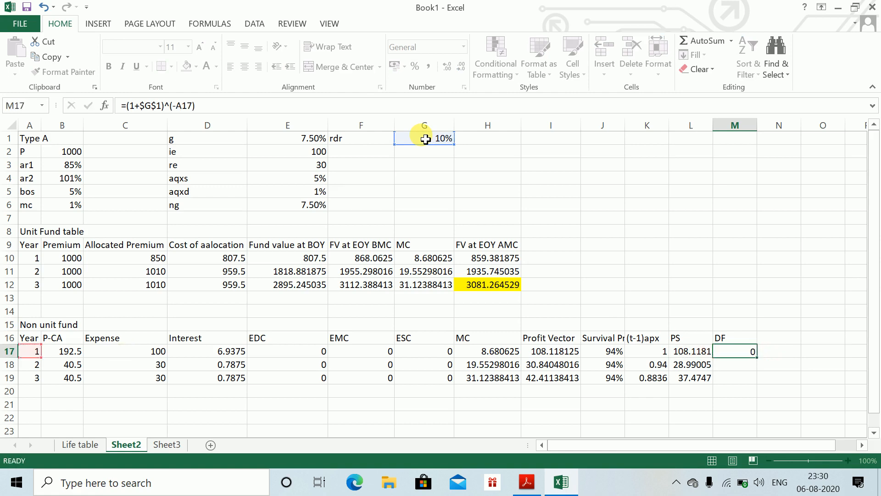
- Fill the discount factor formula from M17 down to M19
key(shift+Down)
key(shift+Down)
key(ctrl+d)
- Add the heading PV in N16 and calculate the year 1 present value in N17 with =L17*M17
key(Up)
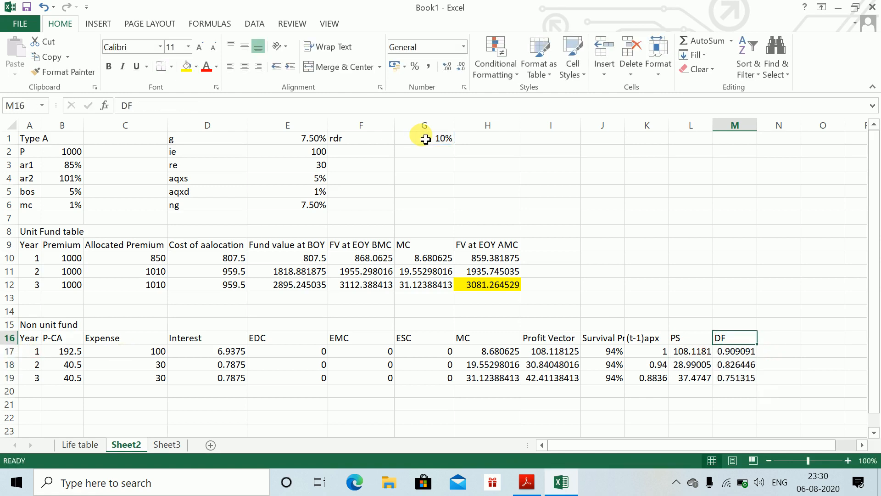
key(Right)
text(PV)
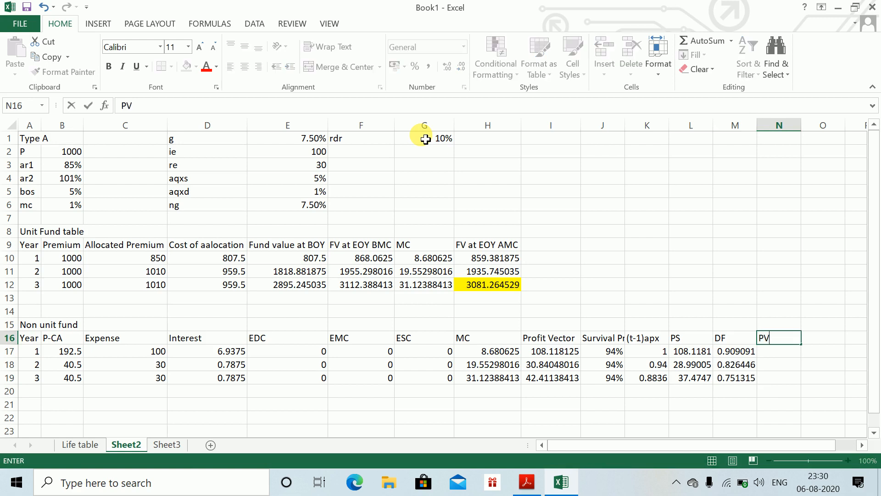
key(Return)
text(=)
key(Left)
key(Left)
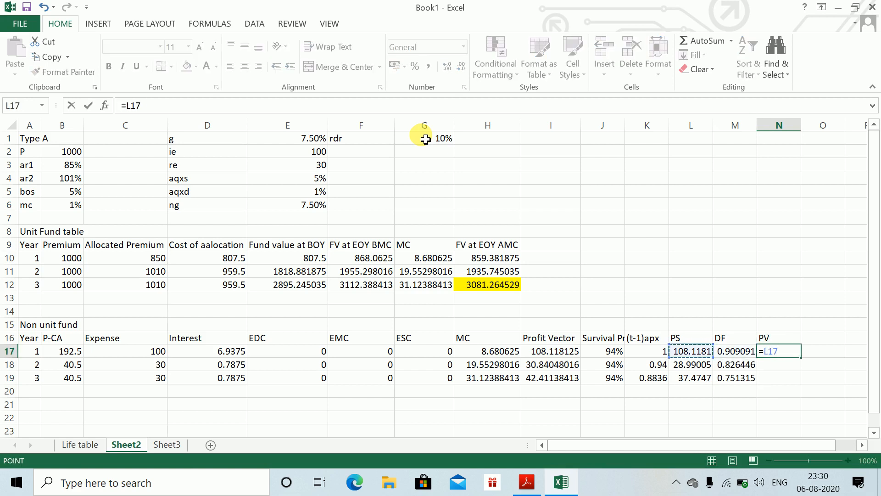
text(*)
key(Left)
key(Return)
- Fill the PV formula from N17 down to N19
key(Up)
key(shift+Down)
key(shift+Down)
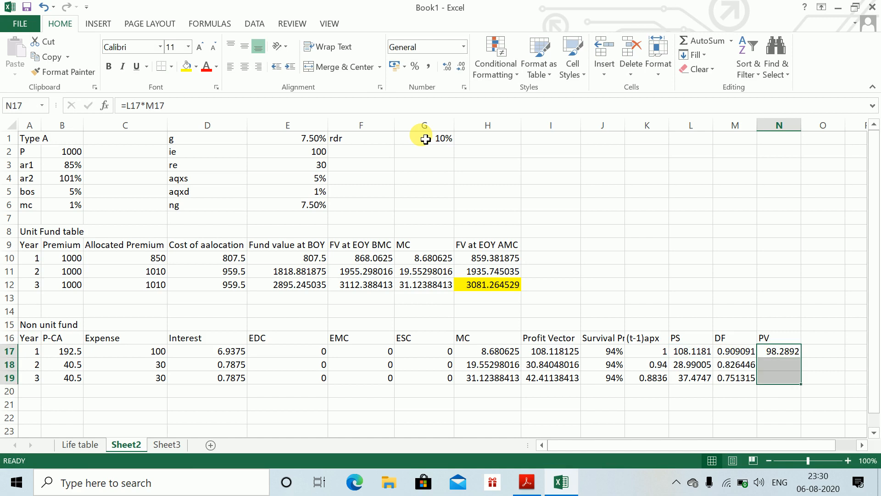
key(ctrl+d)
- Total the present values in N21 with =SUM(N17:N19) and highlight the cell in yellow
key(Down)
key(Down)
key(Down)
key(Down)
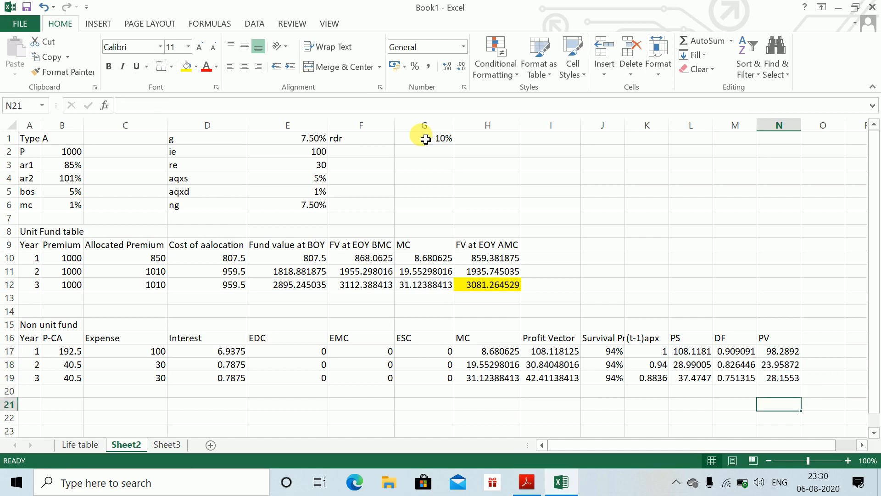
text(=sum)
key(Tab)
key(Up)
key(Up)
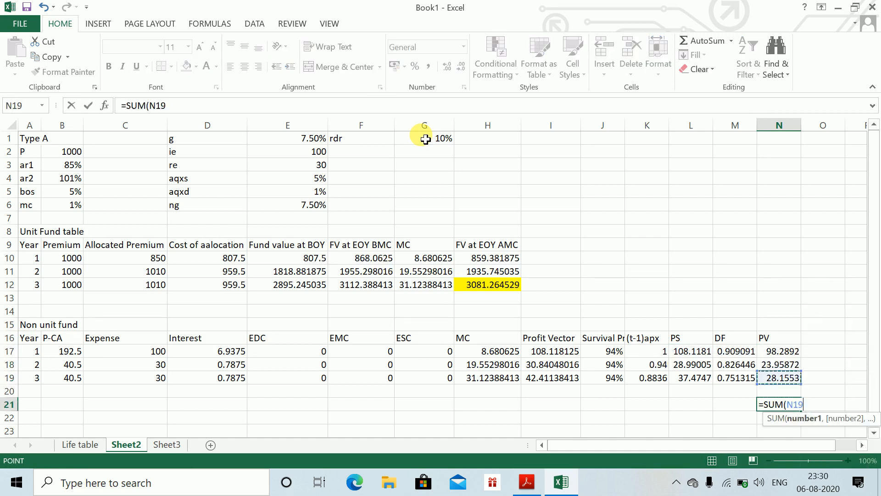
key(shift+Up)
key(shift+Up)
key(ctrl+Return)
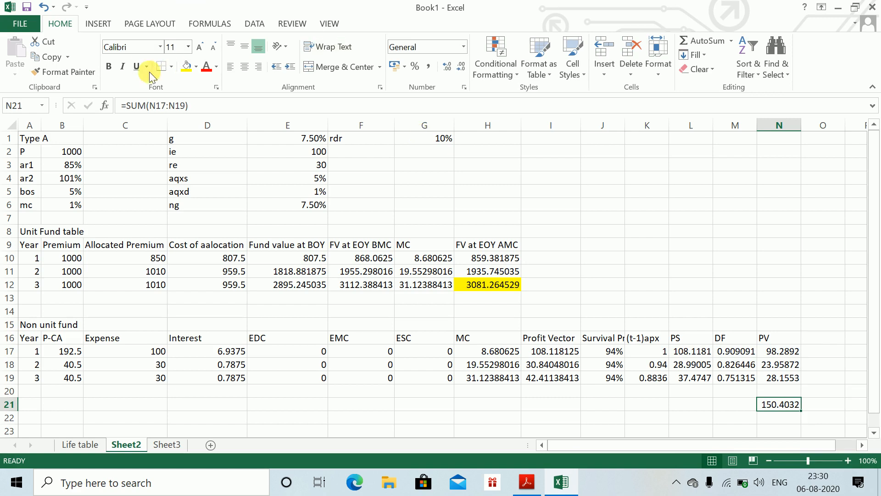
click(187, 66)
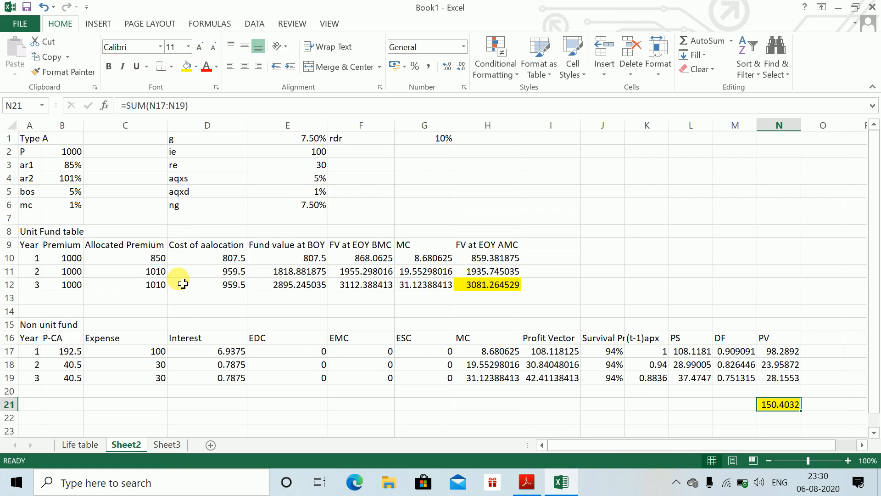
- Copy the entire contents of Sheet2 and paste them over Sheet3 starting at A1
click(47, 288)
key(Up)
key(Up)
key(Up)
key(Up)
key(Up)
key(Up)
key(Up)
key(Up)
key(Up)
key(Up)
key(Up)
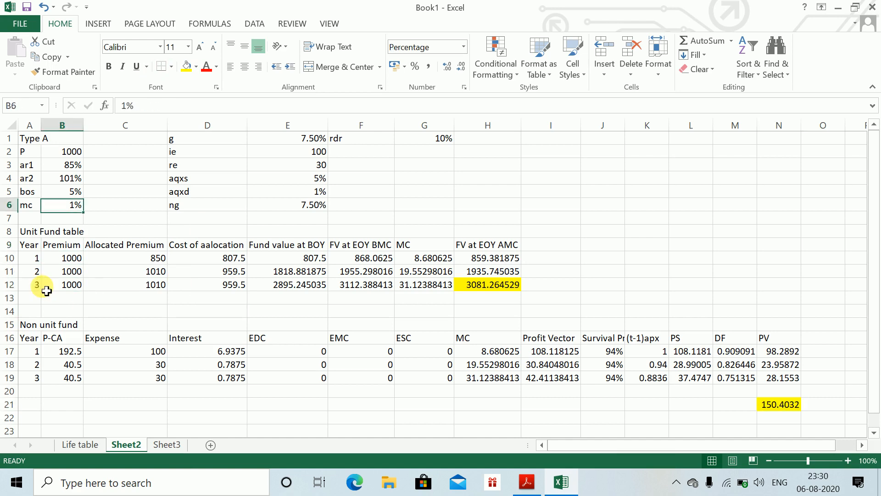
key(Left)
key(ctrl+a)
key(ctrl+a)
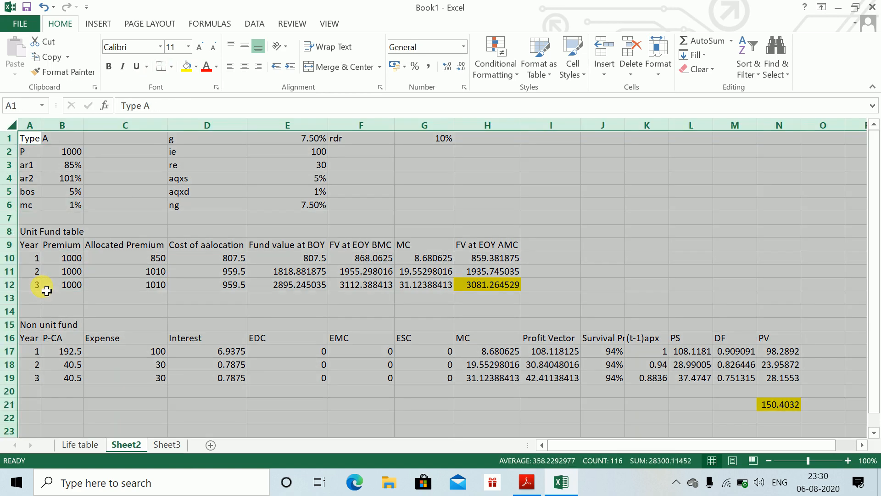
key(ctrl+c)
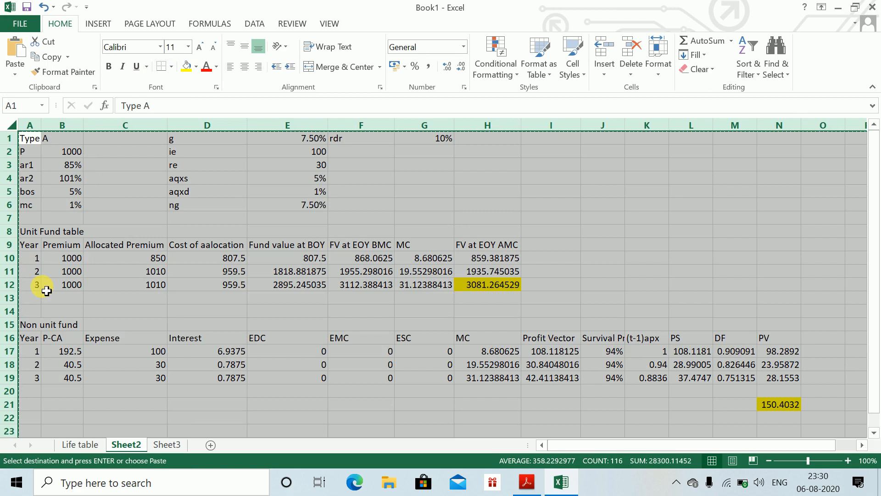
click(162, 445)
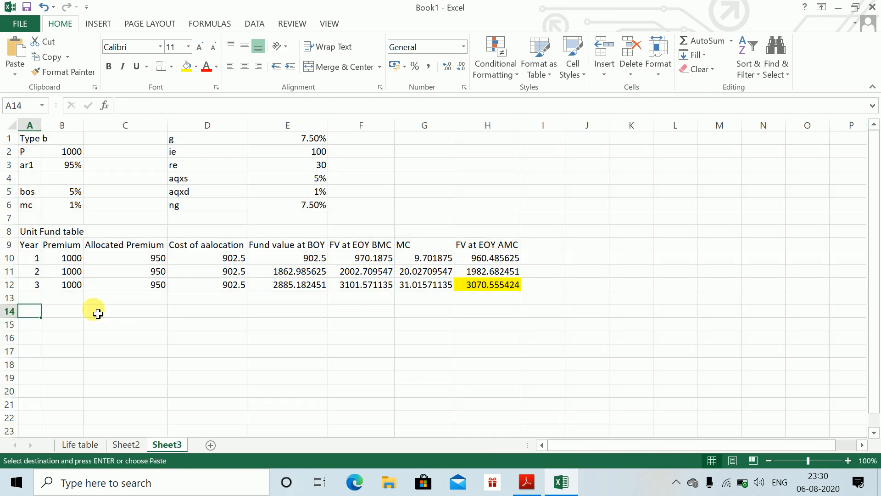
click(32, 138)
key(ctrl+v)
- On Sheet3, set ar1 in B3 to 95% and clear the ar2 label and rate from A4:B4
click(61, 167)
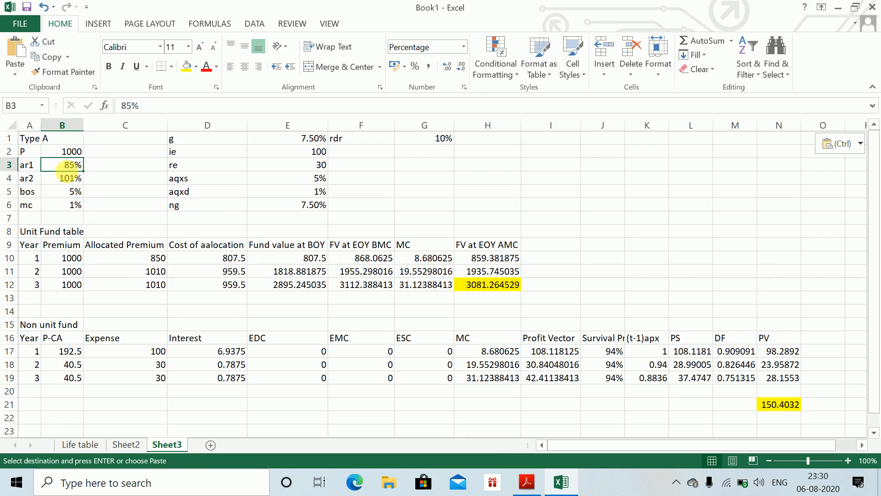
text(95)
key(Return)
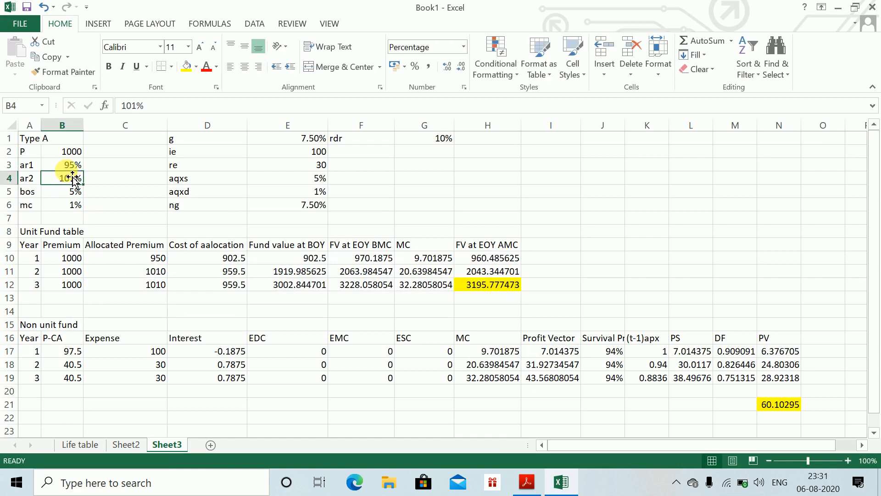
key(Left)
key(shift+Right)
key(Delete)
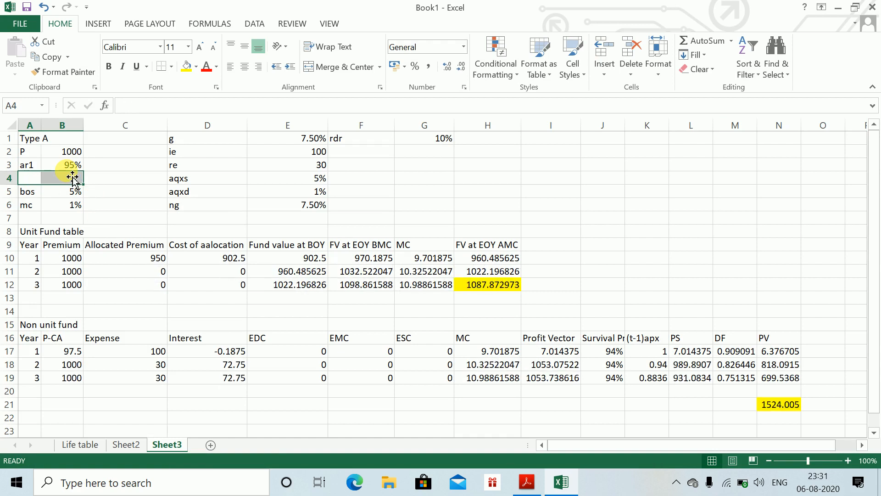
- Copy the year 1 allocated premium formula from C10 and paste it over C10:C12 so all years use ar1
key(Down)
key(Down)
key(Down)
key(Down)
key(Down)
key(Right)
key(Right)
key(Right)
key(Down)
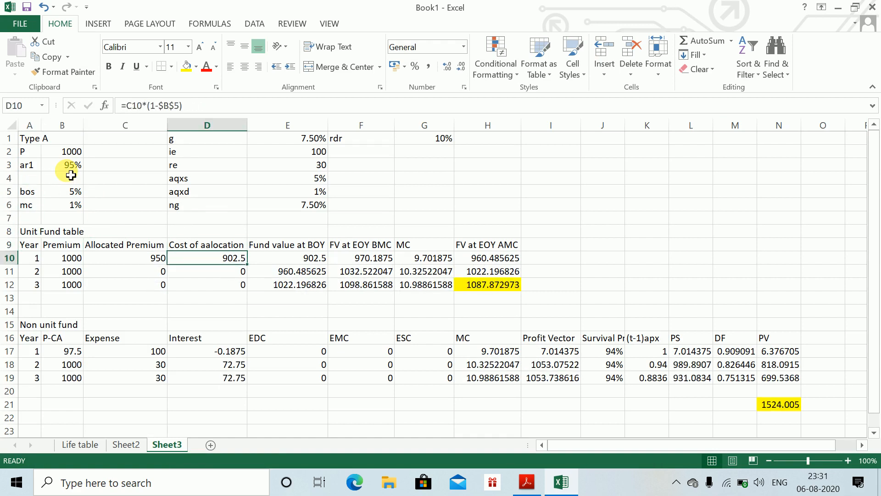
key(Left)
key(ctrl+c)
key(shift+Down)
key(shift+Down)
key(ctrl+v)
- Check the P-CA, Expense and Interest formulas in the non-unit fund table on Sheet3, rows 17 to 19
key(Down)
key(Down)
key(Down)
key(Down)
key(Down)
key(Down)
key(Down)
key(Down)
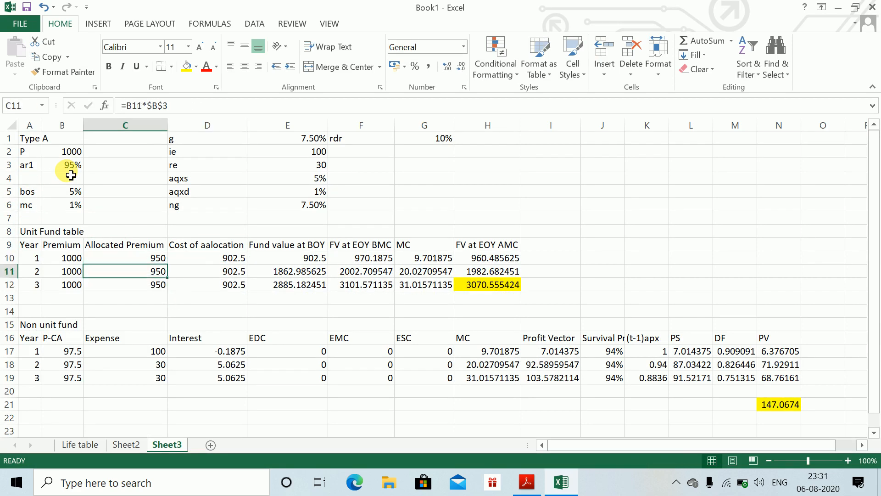
key(Down)
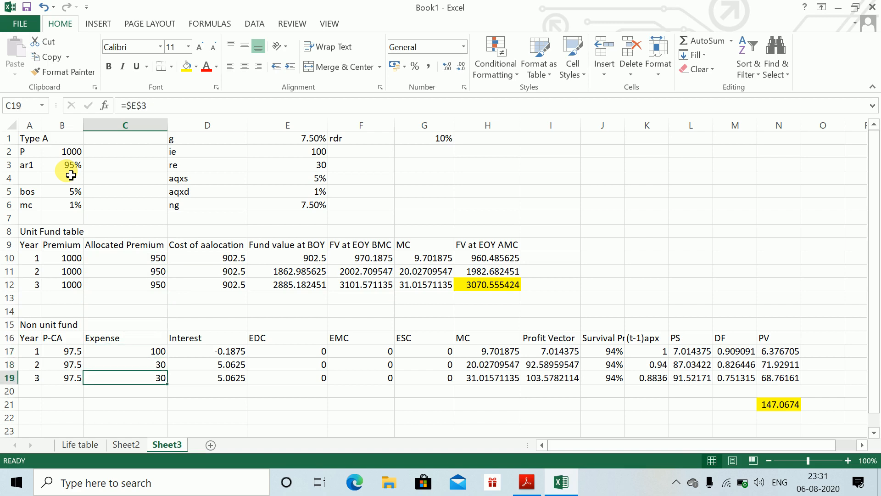
key(Left)
key(Up)
key(Up)
key(Right)
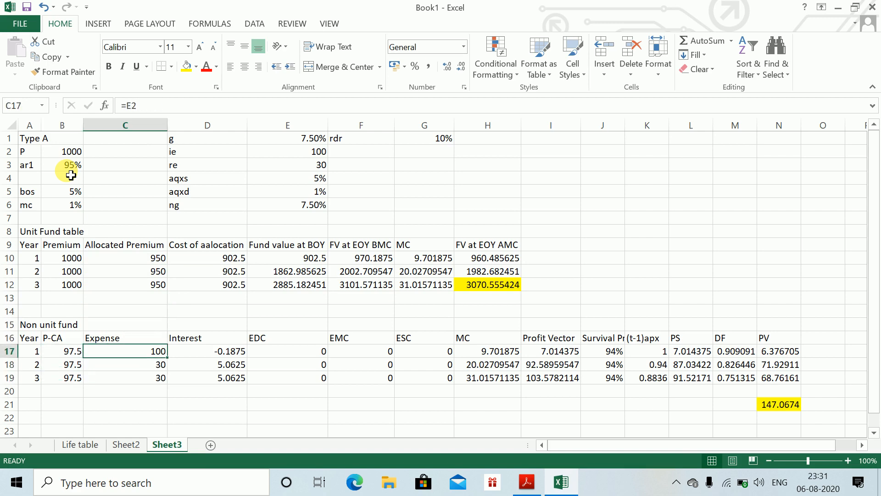
key(Down)
key(Right)
key(Up)
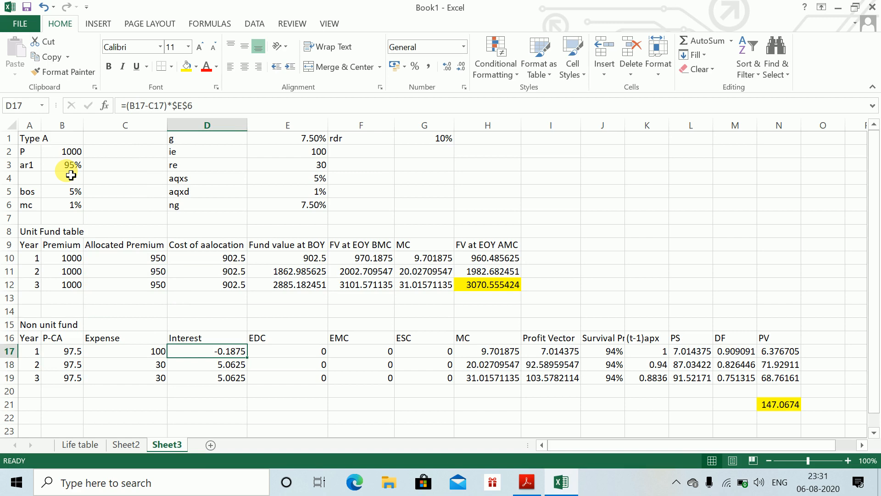
key(Down)
key(Down)
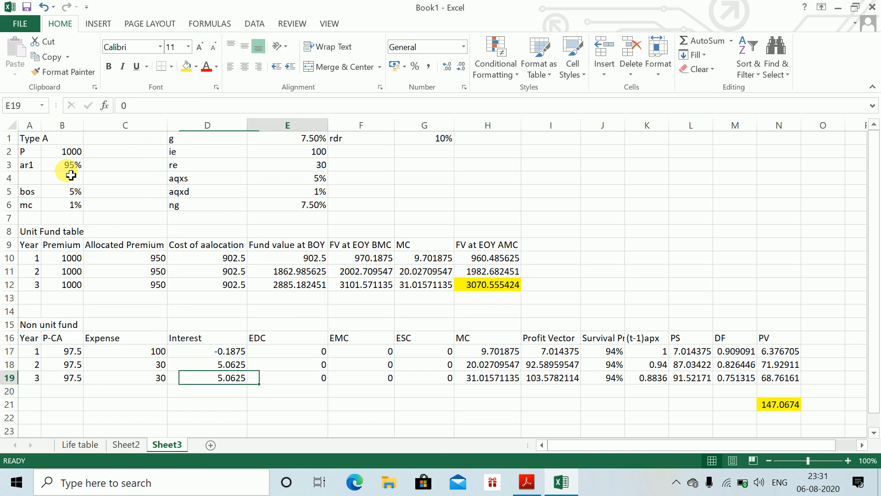
- Check the EDC, EMC, ESC and MC entries of the non-unit fund table in rows 17 to 19
key(Right)
key(Up)
key(Right)
key(Right)
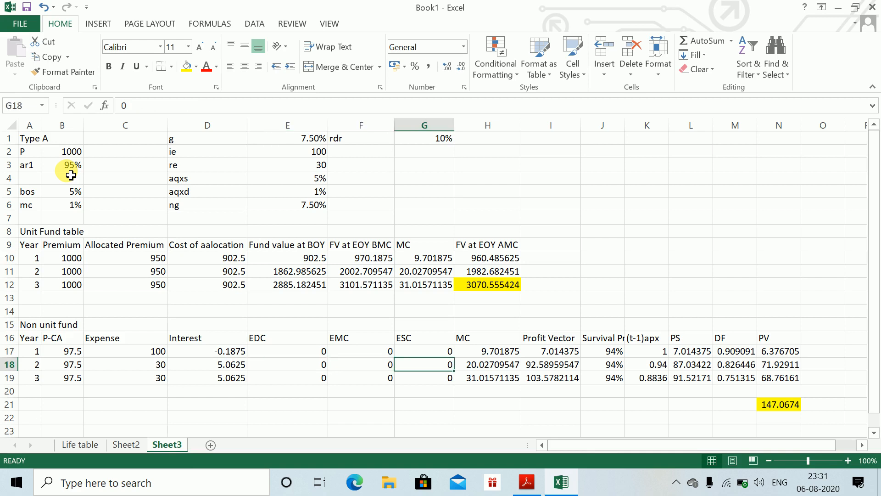
key(Right)
key(Up)
key(Up)
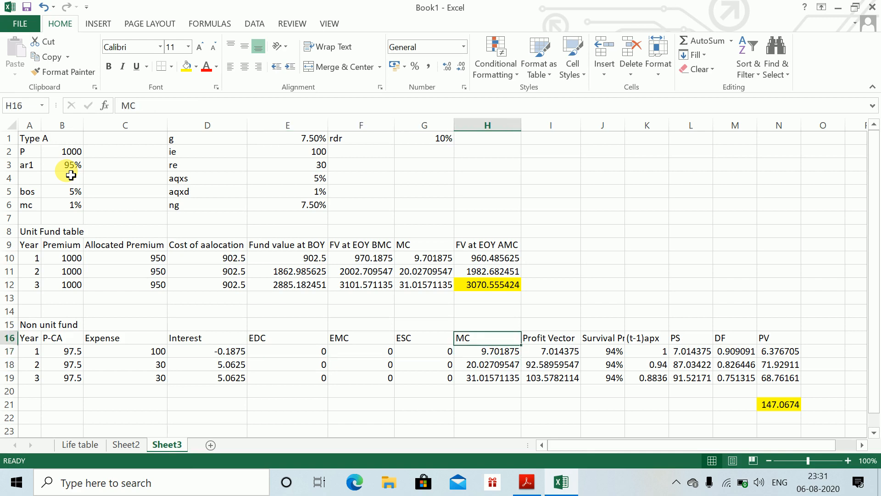
key(Down)
key(Down)
key(Up)
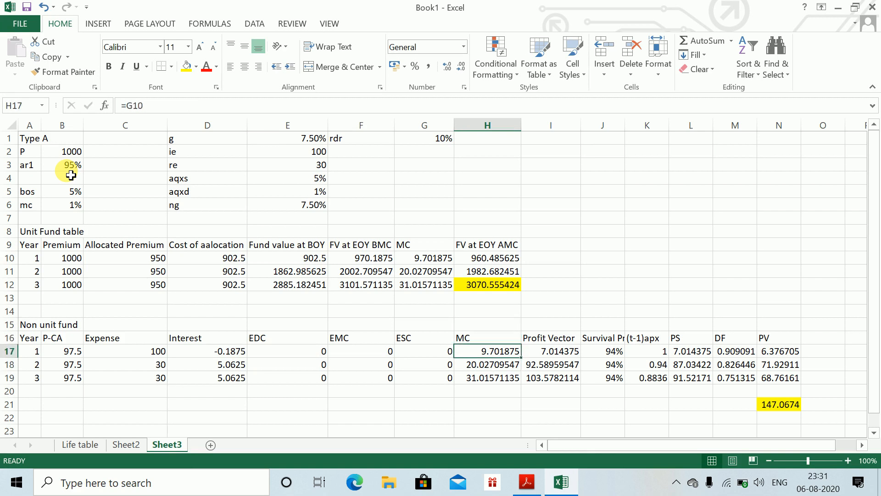
key(Down)
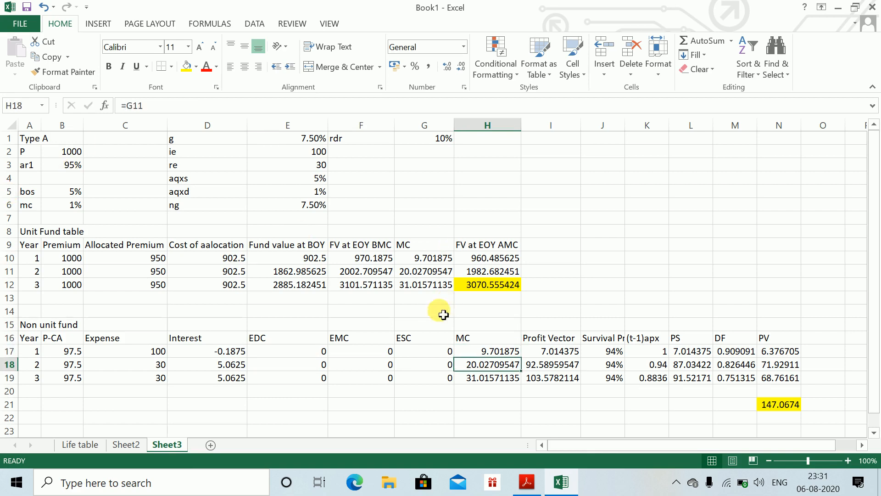
- Insert blank cells at I16:I19 before the Profit Vector column, shifting the existing cells right
click(550, 354)
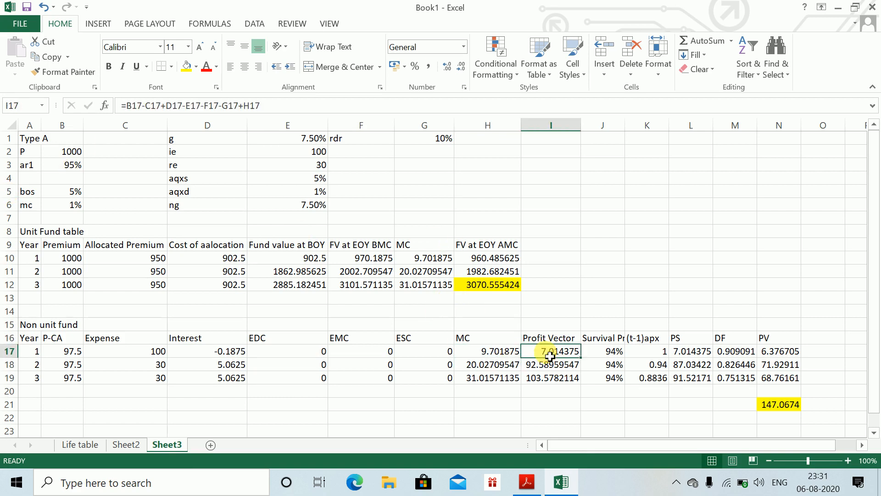
key(Right)
key(Left)
key(Up)
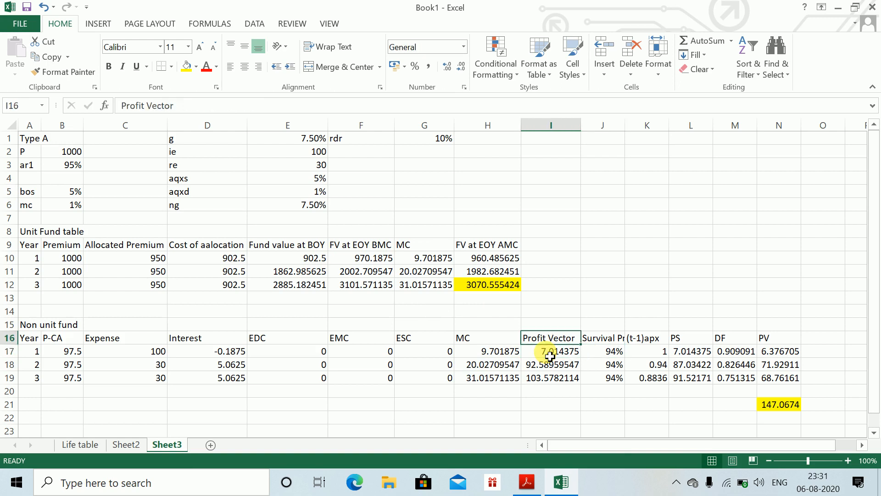
key(shift+Down)
key(shift+Down)
key(shift+Down)
key(ctrl+shift+plus)
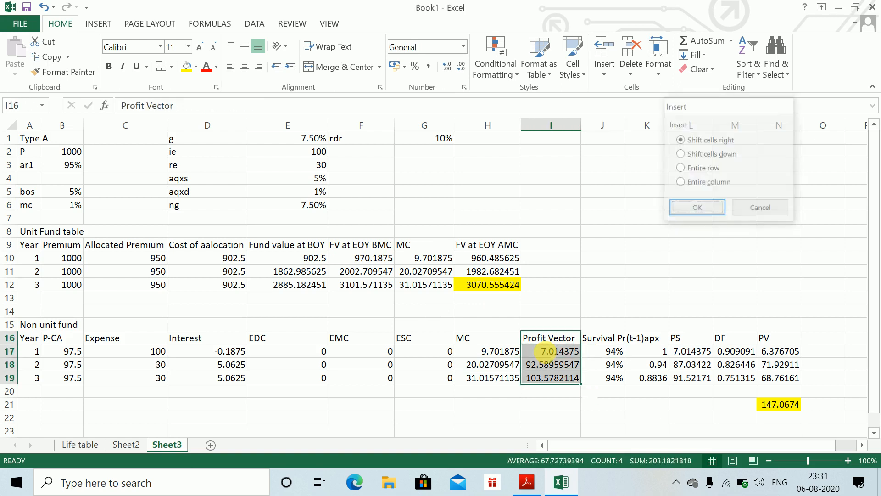
key(Return)
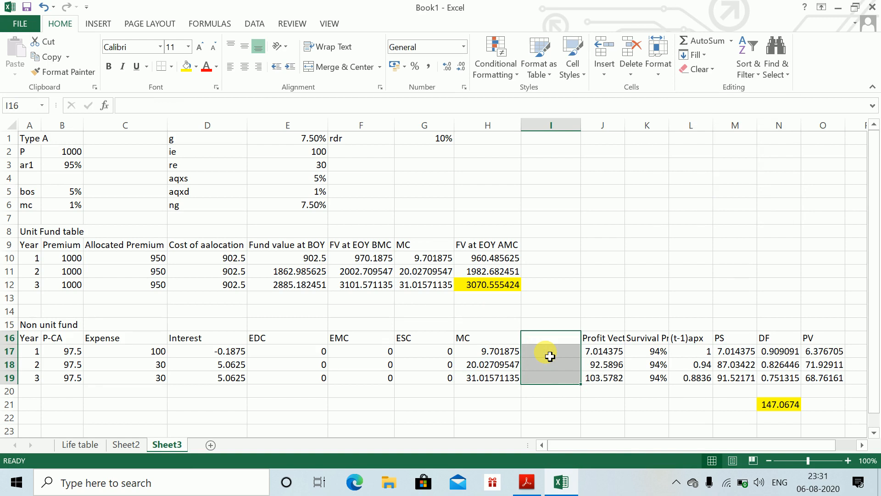
- Enter the heading "Surrendar penalty" in I16 for the new column of the non-unit fund table
key(shift+Up)
key(shift+Up)
key(shift+Up)
text(Suure)
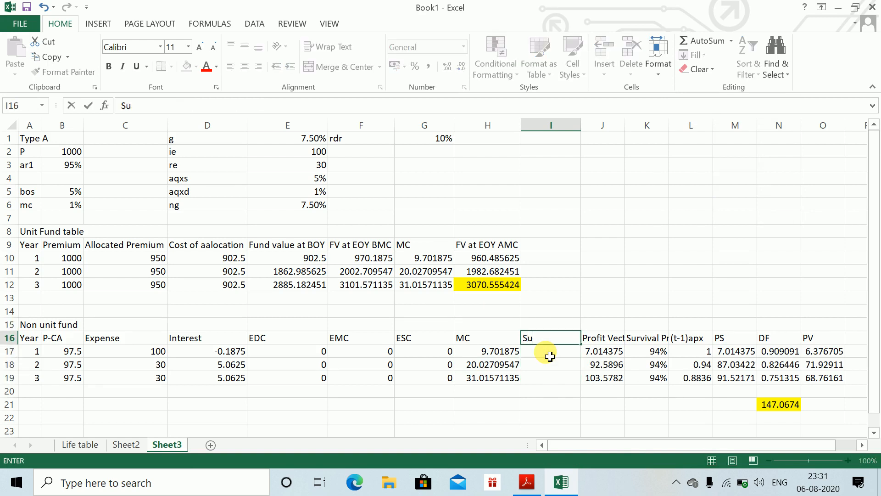
key(BackSpace)
key(BackSpace)
key(BackSpace)
text(rrendar pena;)
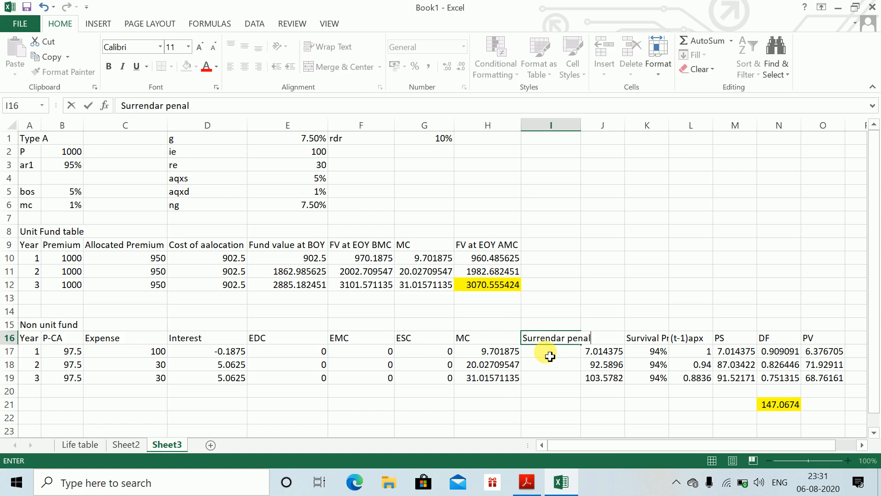
text(ty)
key(Return)
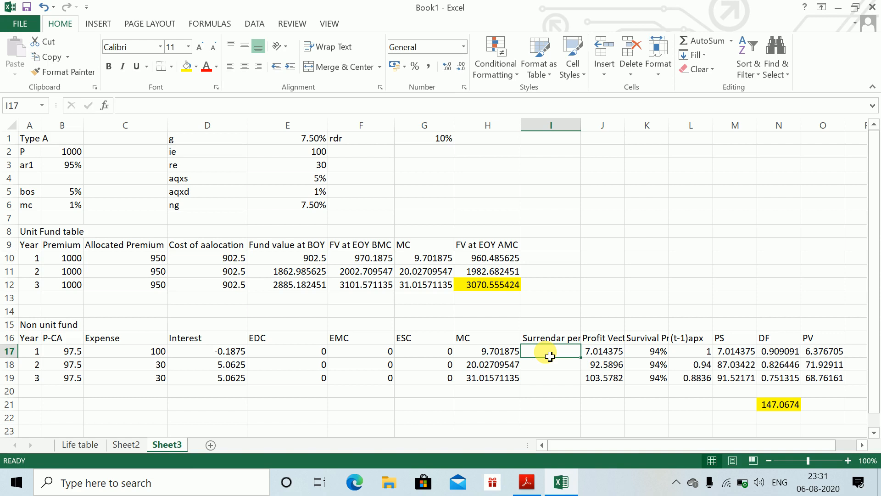
- Add the word "Expected" in front of the I16 heading so it reads "Expected Surrendar penalty"
key(Up)
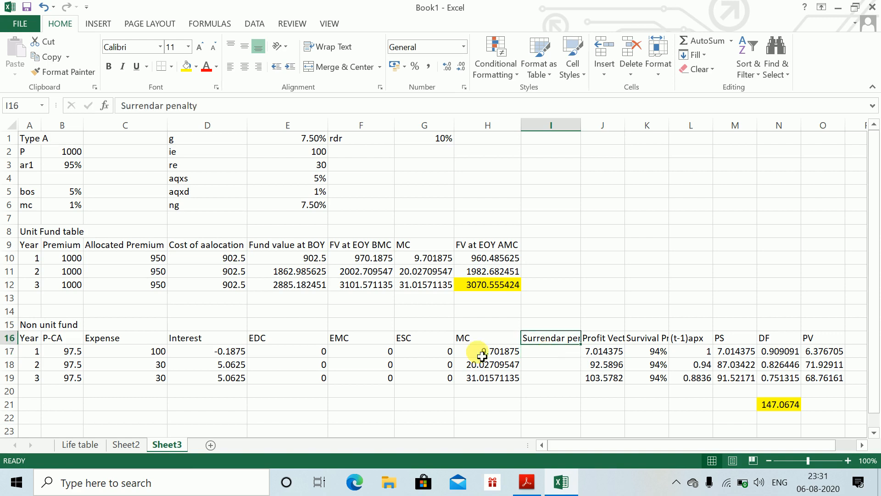
click(122, 106)
text(Expected)
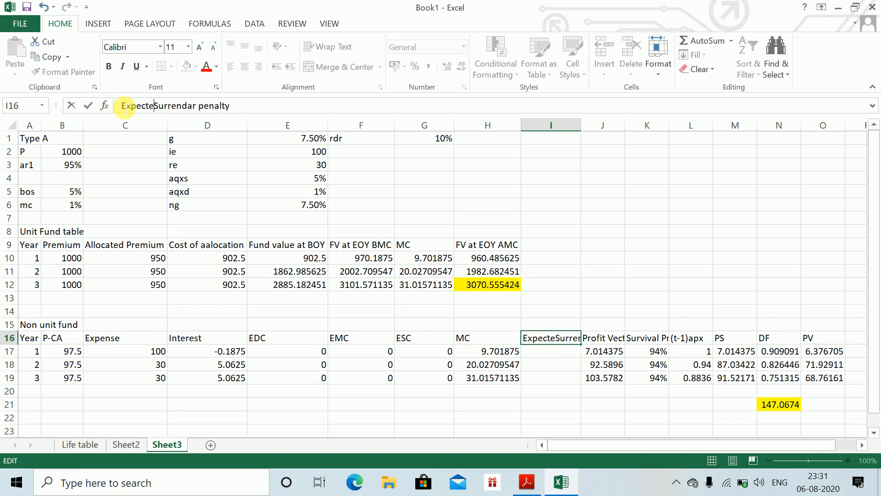
key(Return)
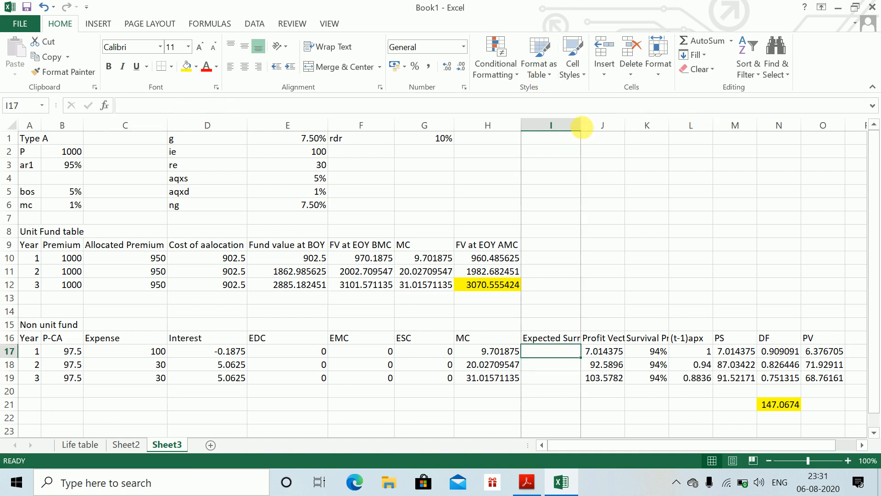
- Autofit column I and enter =10%*(3-A17)*$B$2*$E$4 as the year 1 expected surrender penalty in I17
double_click(581, 125)
text(=10%)
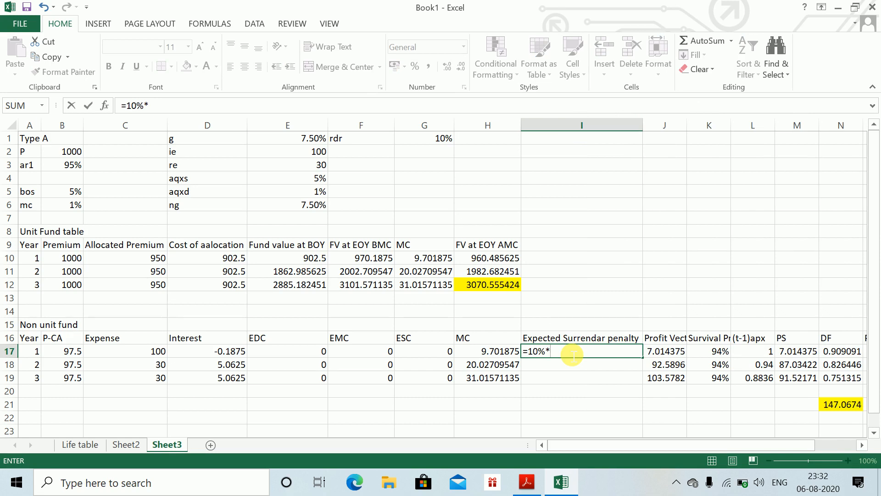
text(*(3-)
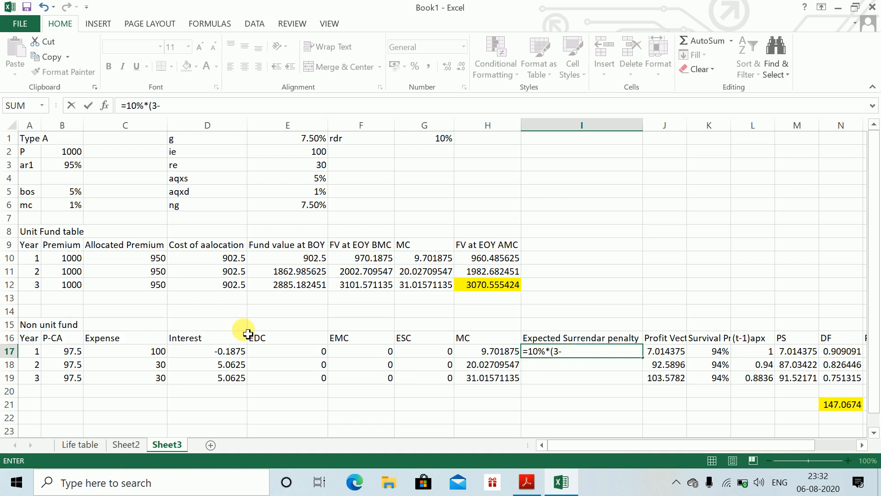
click(34, 354)
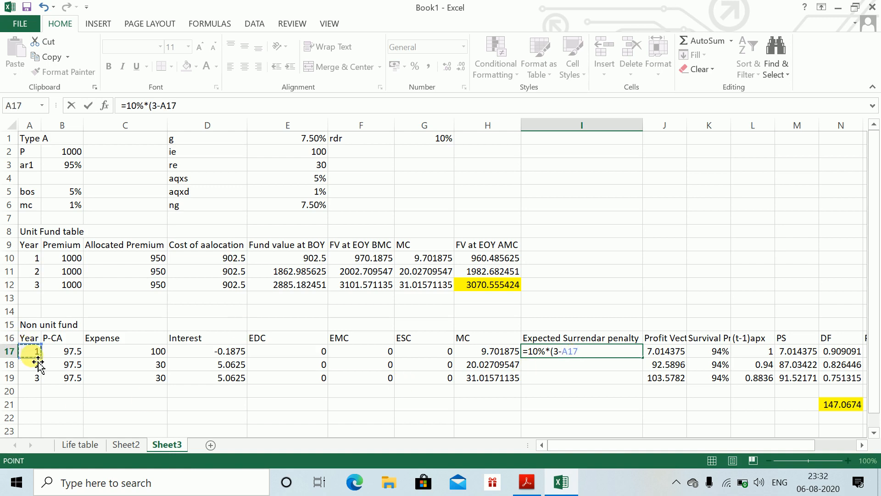
text()*)
click(71, 152)
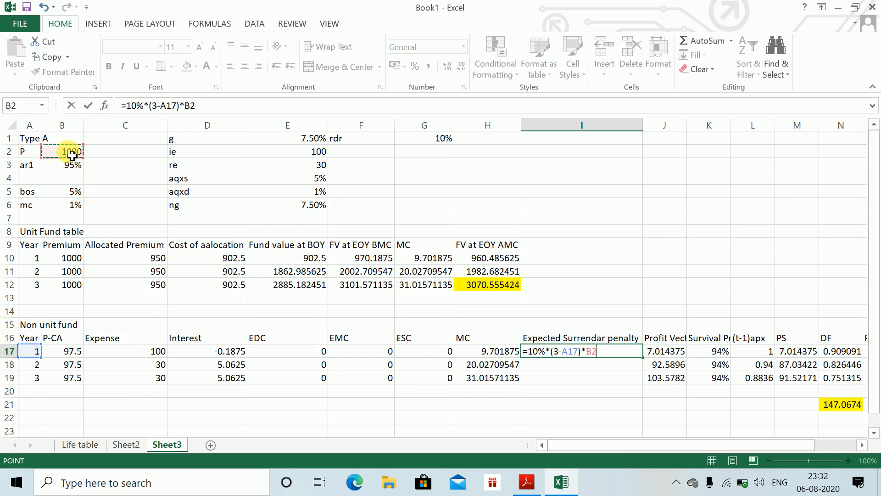
key(F5)
key(Escape)
key(F4)
text(*)
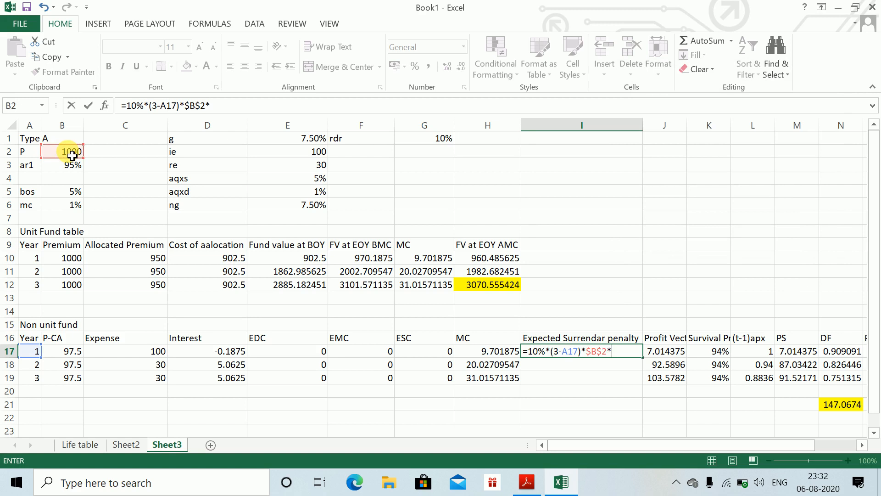
click(295, 184)
key(F4)
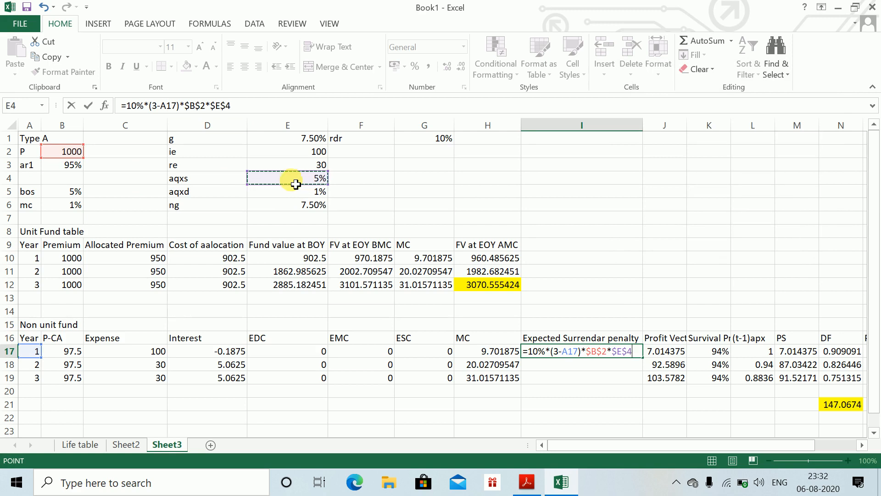
key(ctrl+Return)
- Fill the expected surrender penalty formula down through I19 and check the copied formulas for years 2 and 3
key(shift+Down)
key(shift+Down)
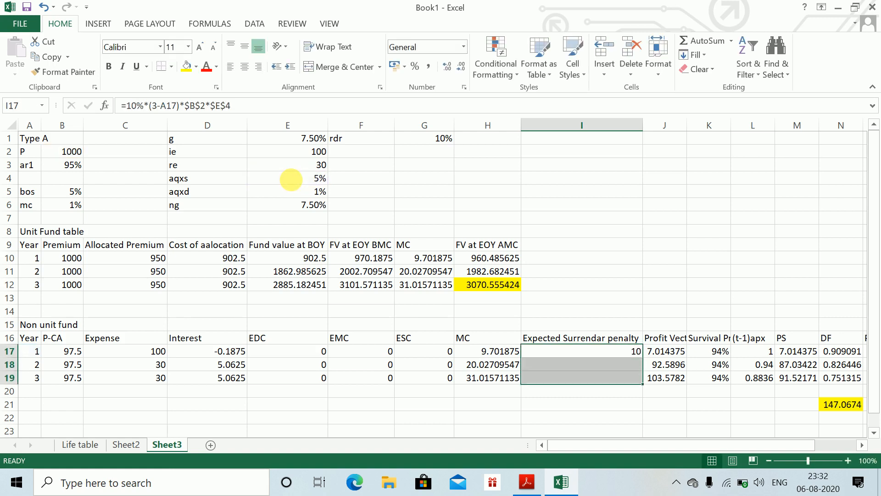
key(ctrl+d)
click(589, 365)
key(Down)
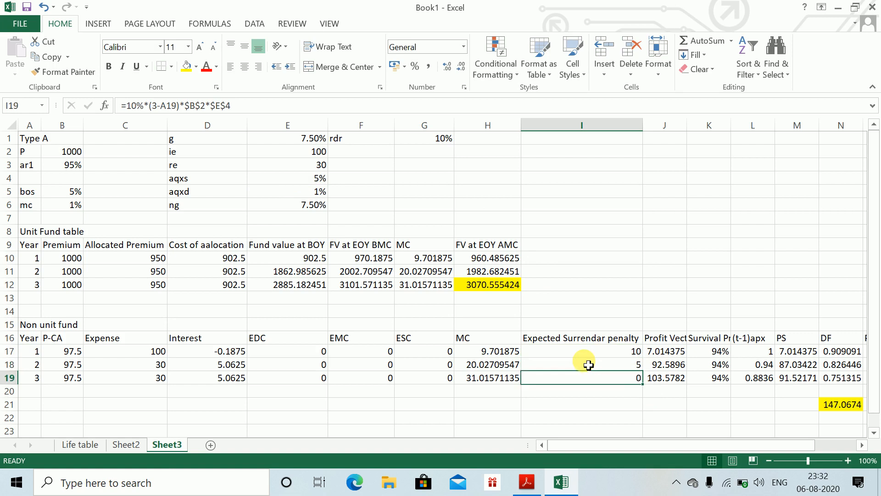
key(Right)
key(Right)
key(Right)
key(Right)
key(Right)
key(Right)
key(Left)
key(Left)
key(Left)
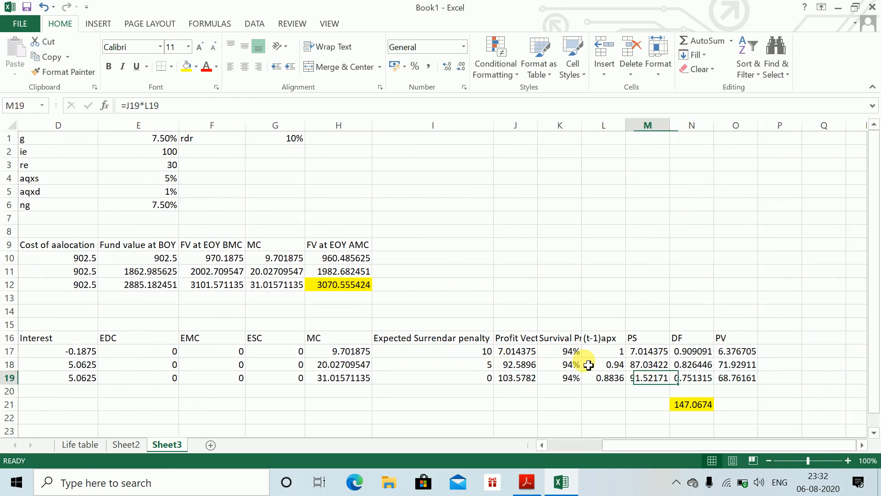
key(Up)
key(Left)
key(Left)
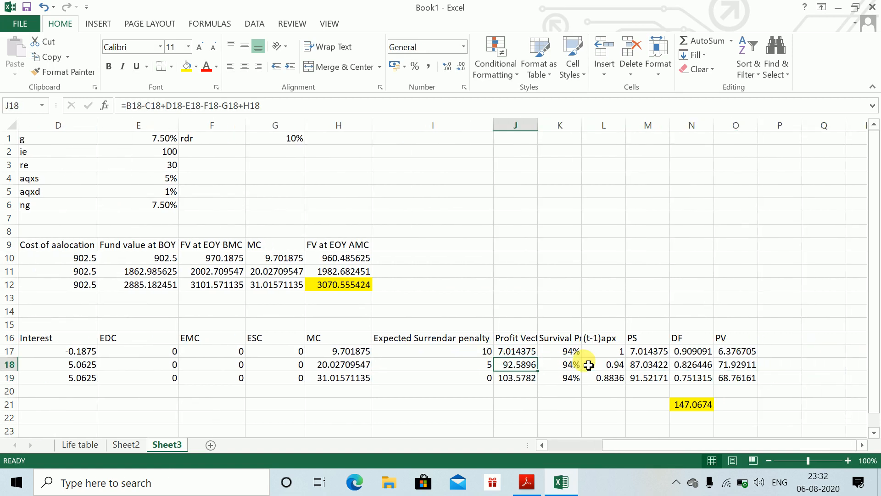
key(Up)
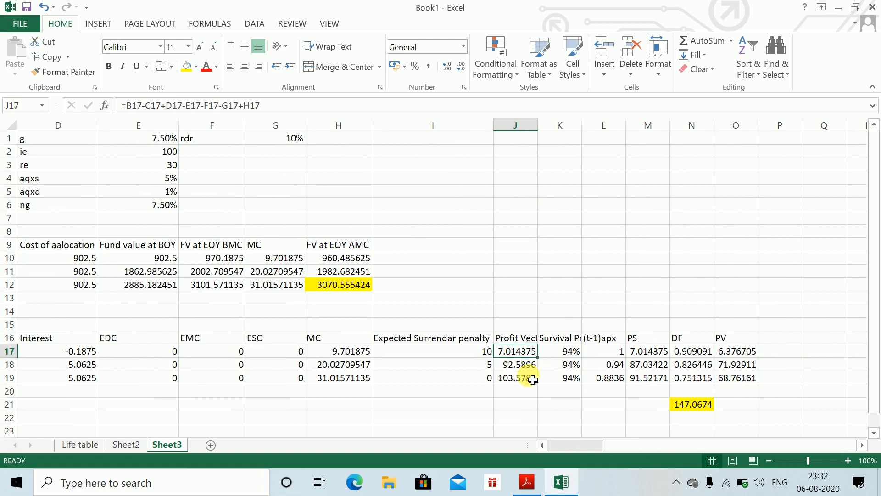
click(343, 112)
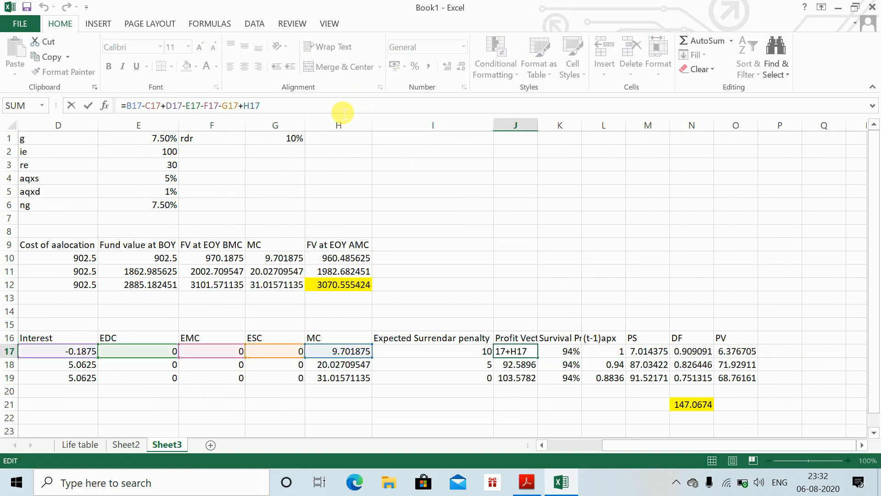
text(+)
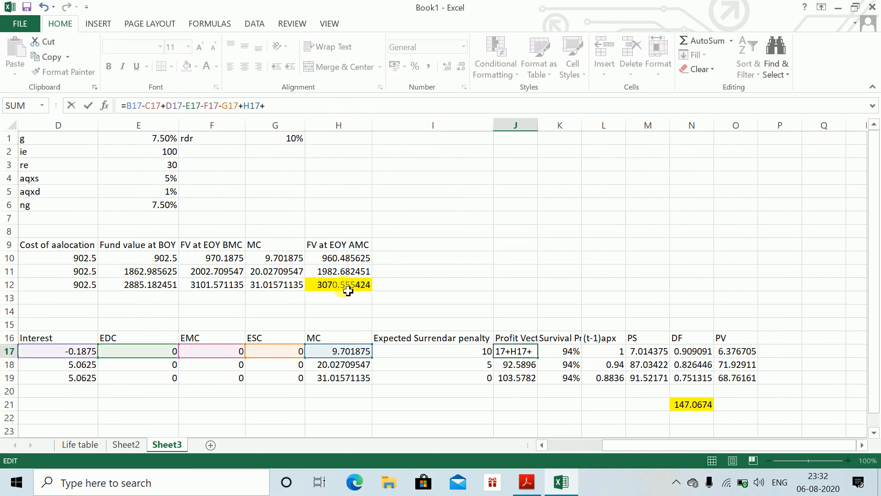
key(Return)
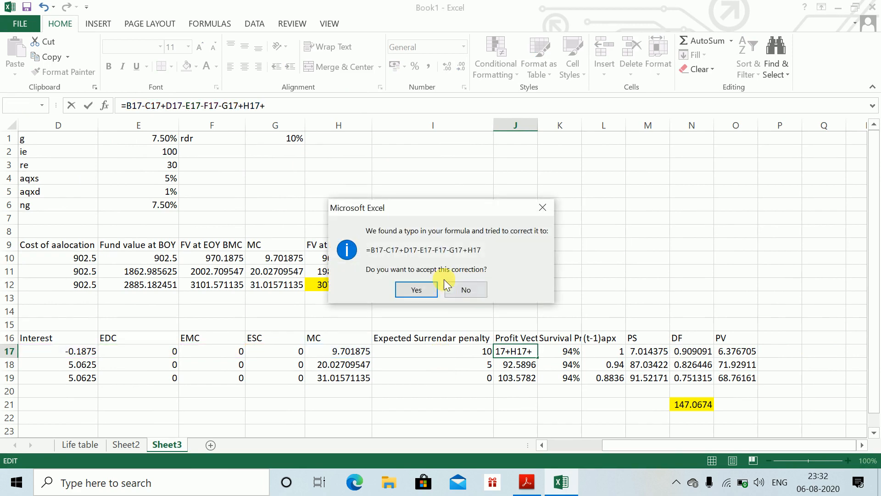
click(543, 209)
key(Escape)
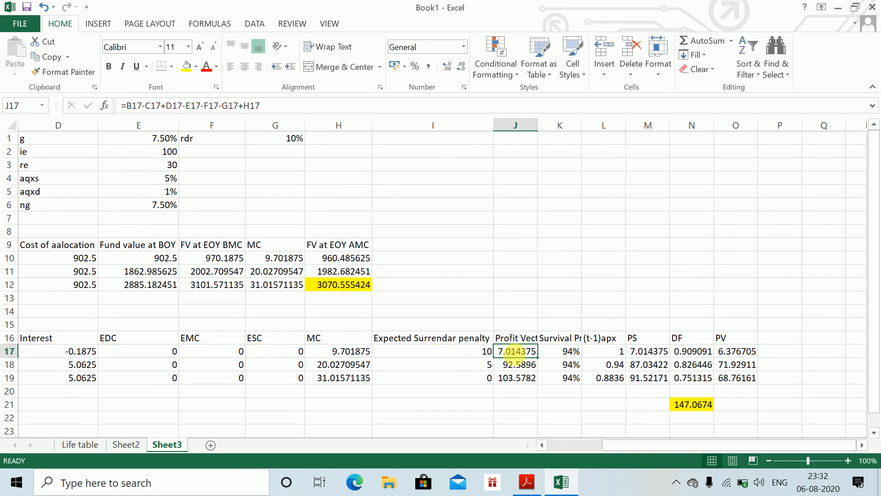
- Add +I17 to the end of the year 1 profit vector formula in J17 and fill it down through J19
double_click(514, 352)
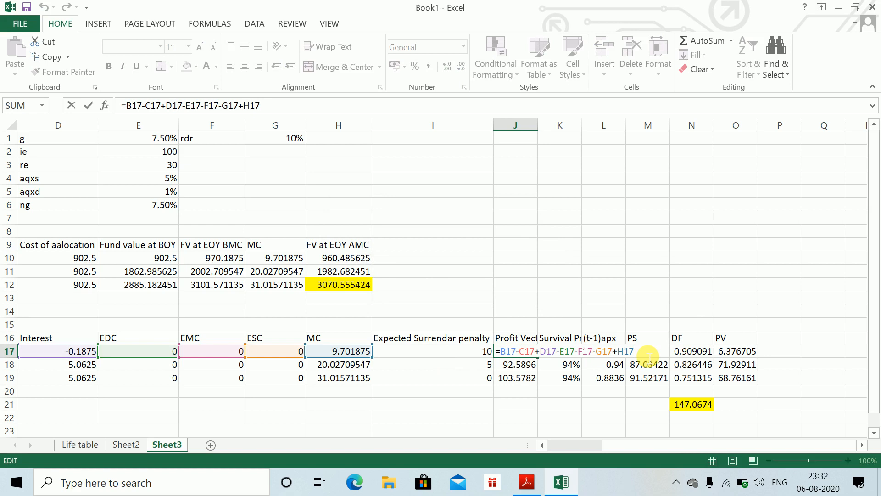
text(+)
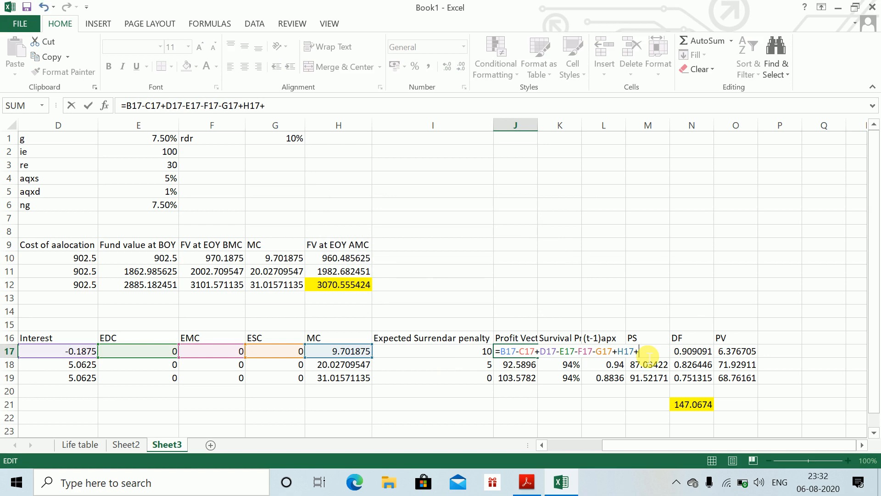
click(432, 353)
key(Return)
key(Up)
key(shift+Down)
key(shift+Down)
key(ctrl+d)
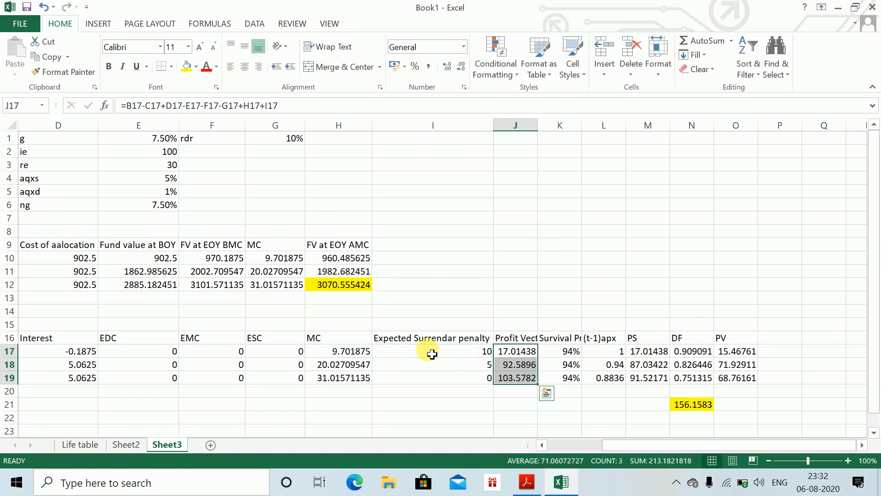
- Examine the survival probability formulas, the present value total in N21, and the aqxs and aqxd assumptions
click(572, 353)
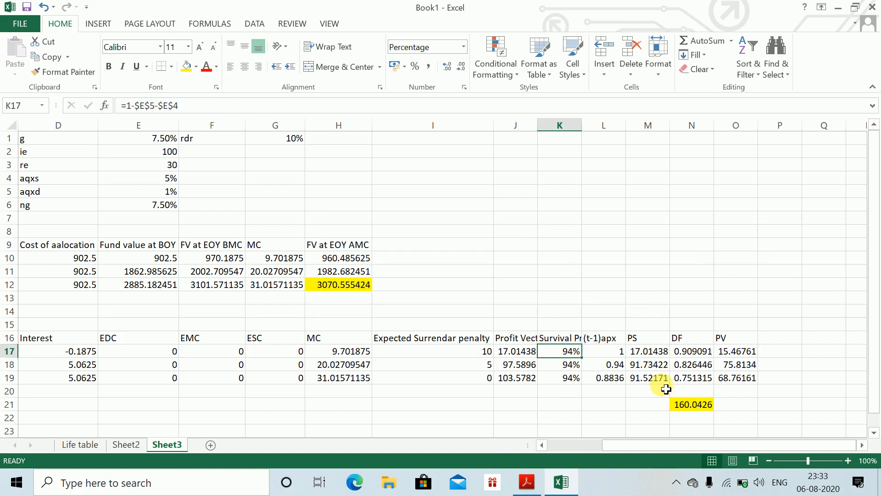
click(691, 404)
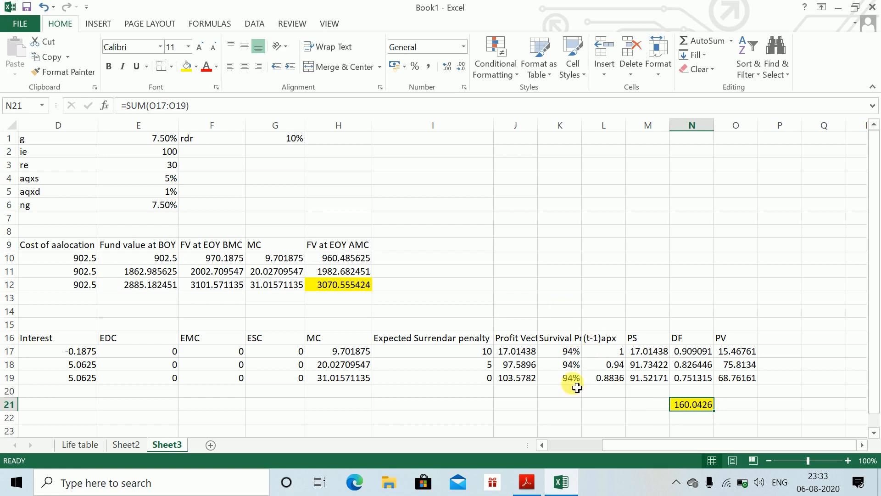
click(561, 363)
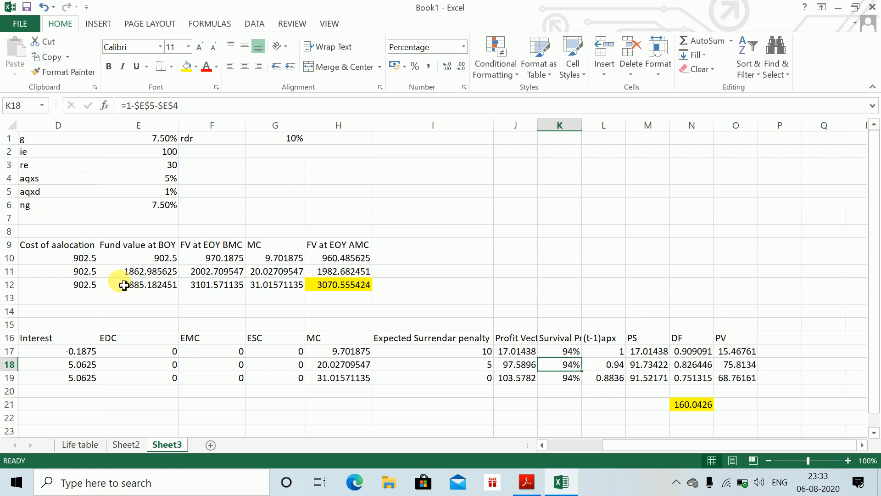
click(157, 197)
key(Left)
key(Left)
key(Up)
key(Right)
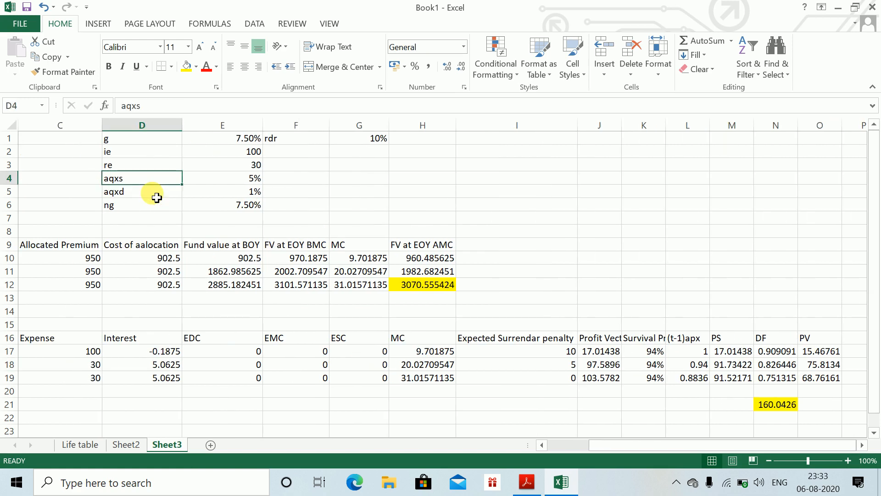
key(Down)
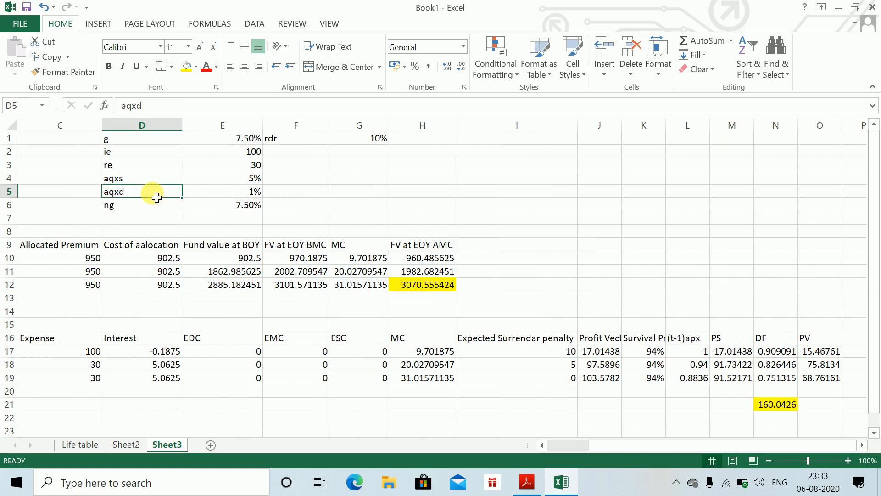
key(Up)
key(Right)
key(Down)
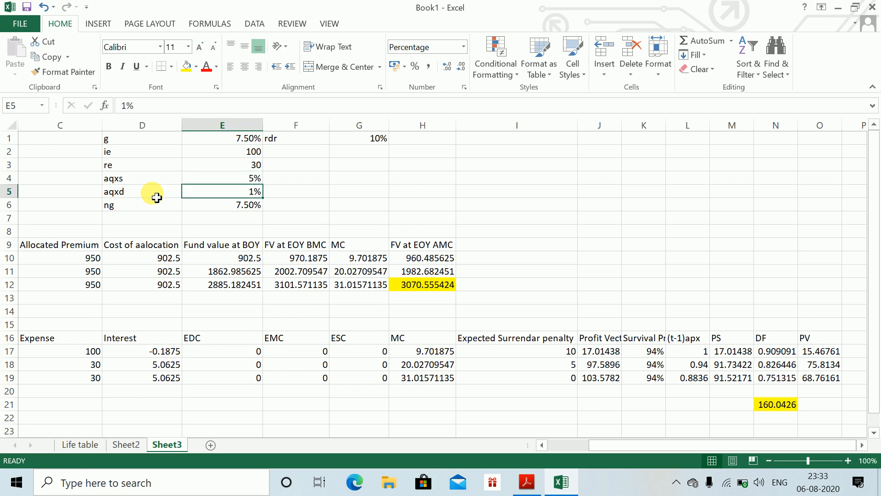
- Switch to the PDF in Acrobat Reader and read Question 3 about the four-year unit-linked endowment policy
key(alt+Tab)
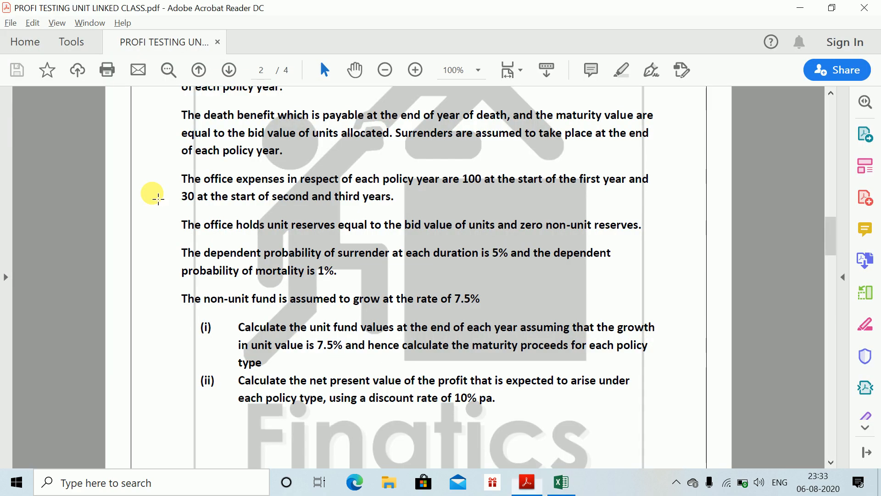
scroll(152, 194, down, 5)
scroll(158, 198, down, 2)
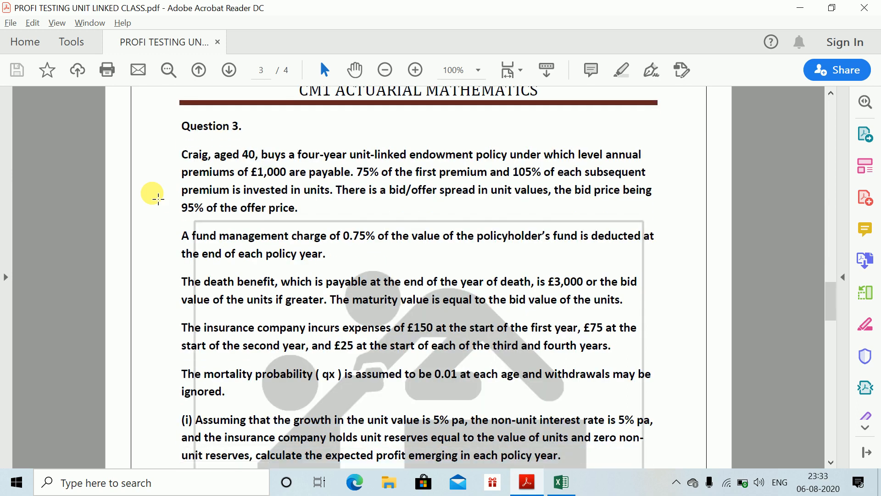
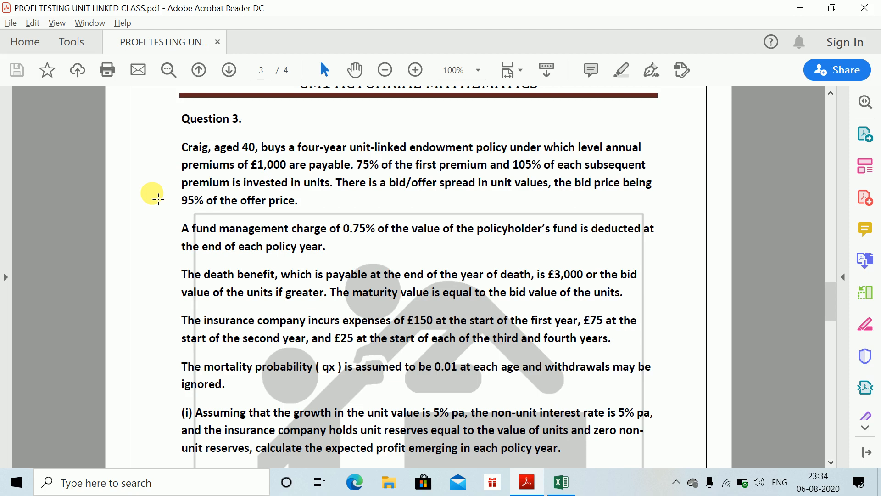
- Switch back to Excel and add a new worksheet after Sheet3, checking Question 3 in the PDF again
key(alt+Tab)
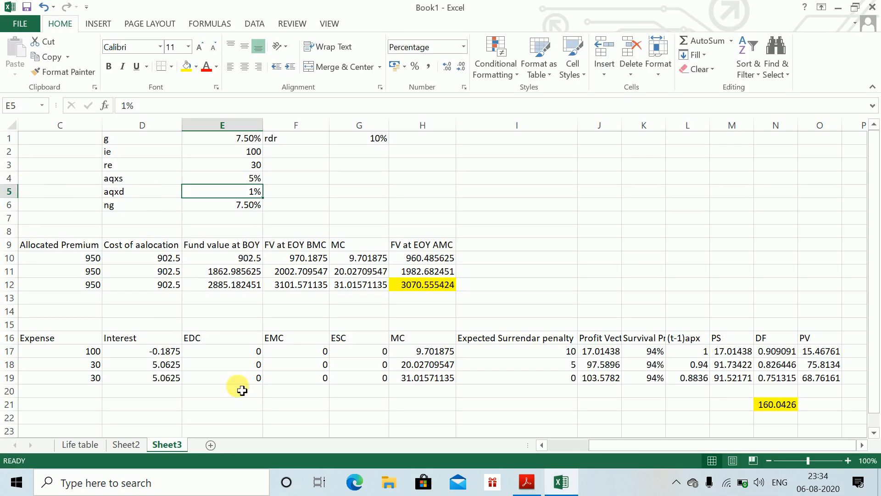
click(214, 449)
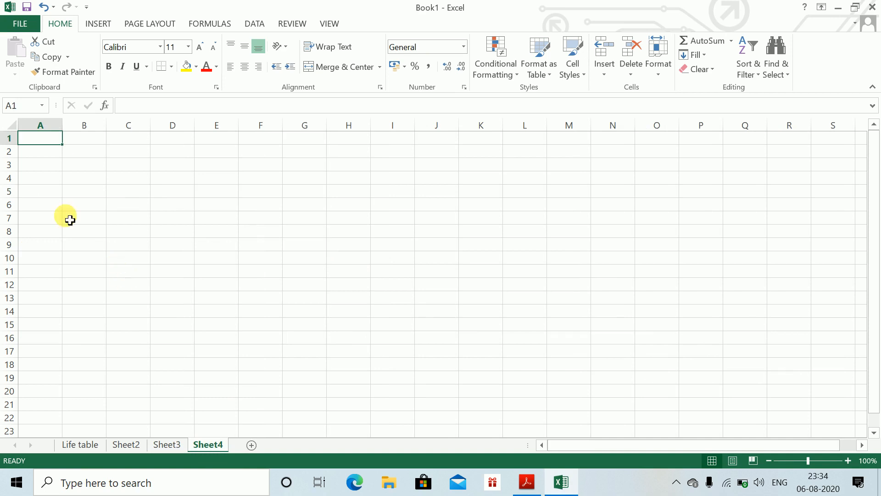
key(alt+Tab)
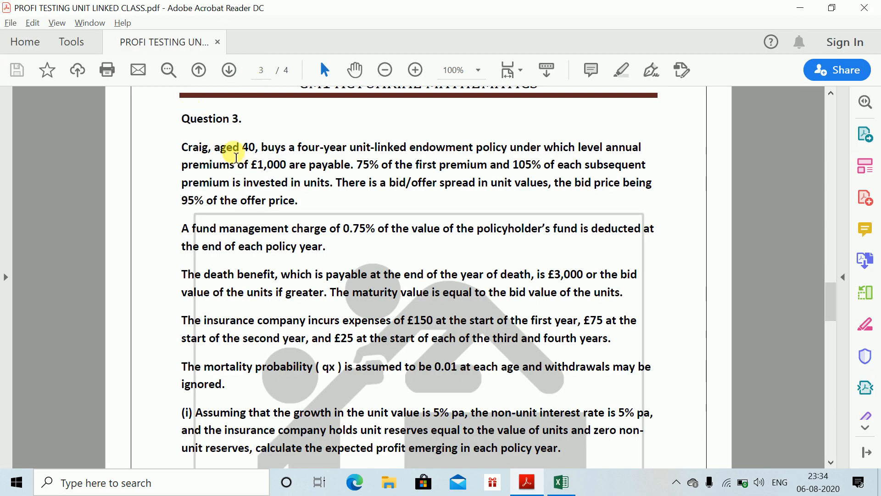
key(alt+Tab)
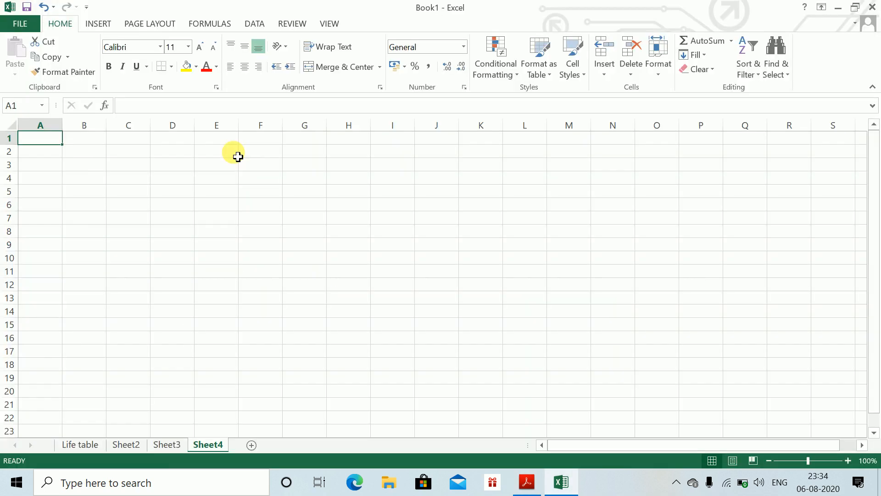
- Copy the entire contents of Sheet3 and paste them into Sheet4
click(164, 444)
key(ctrl+Home)
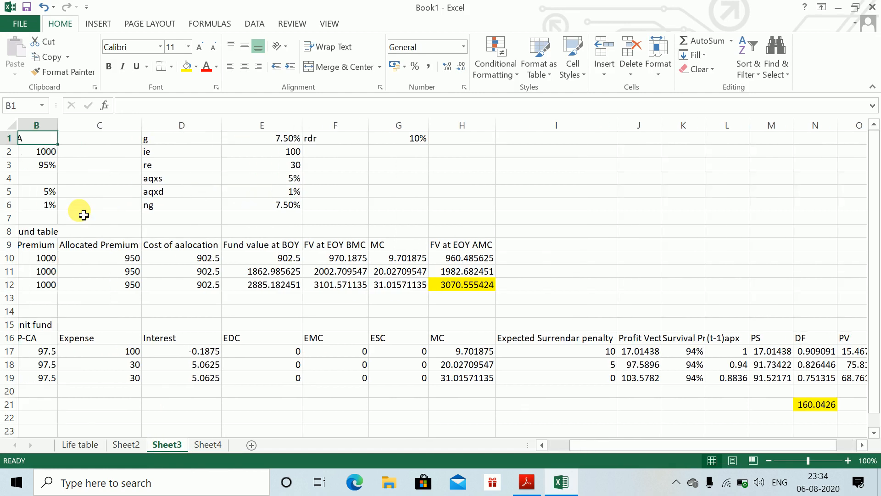
key(ctrl+a)
key(ctrl+a)
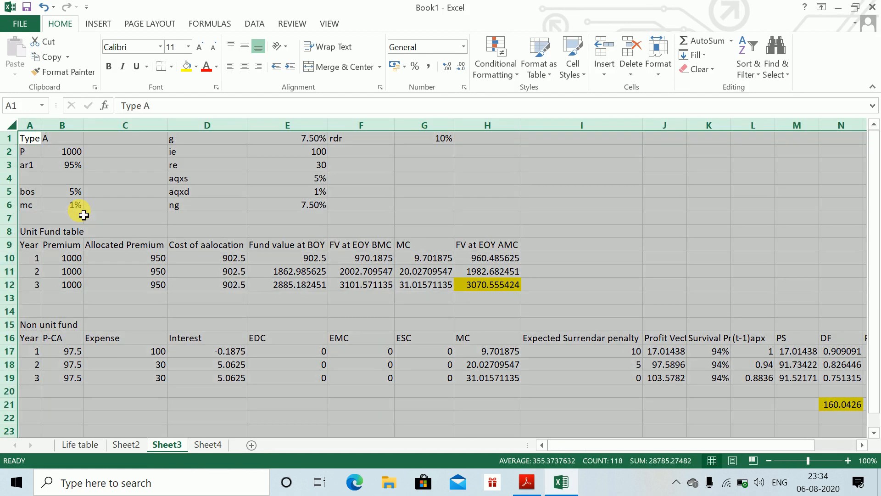
key(ctrl+c)
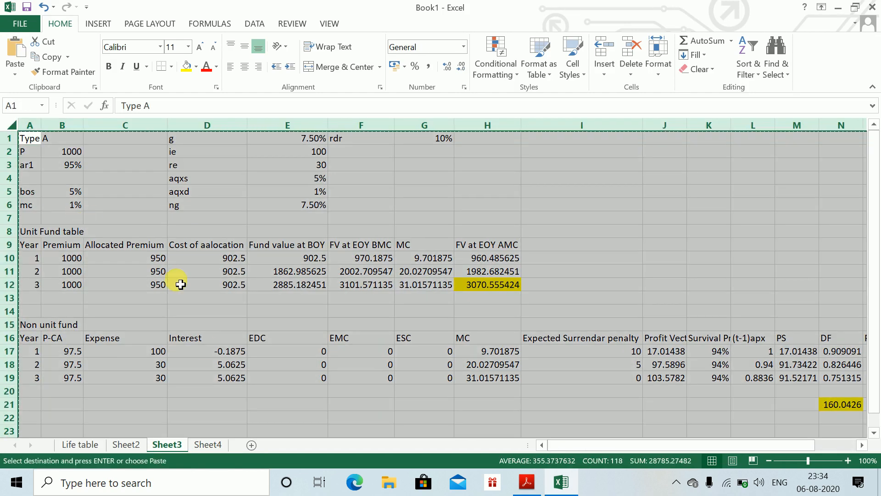
click(217, 447)
key(ctrl+v)
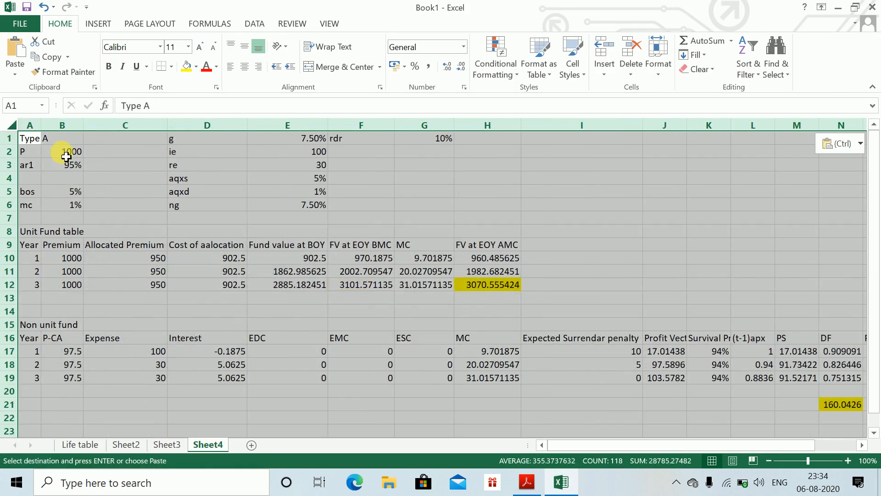
- Check the first-premium allocation in Question 3 of the PDF and set ar1 in B3 to 75%
click(69, 157)
click(69, 161)
key(alt+Tab)
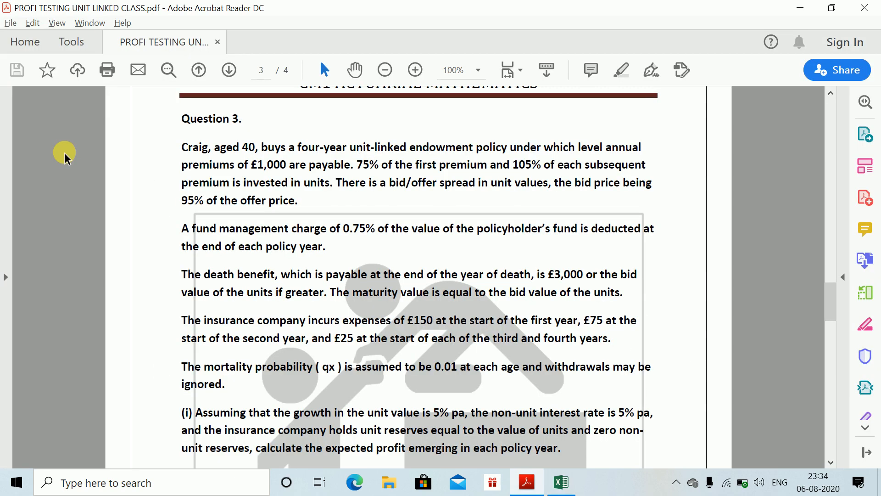
key(alt+Tab)
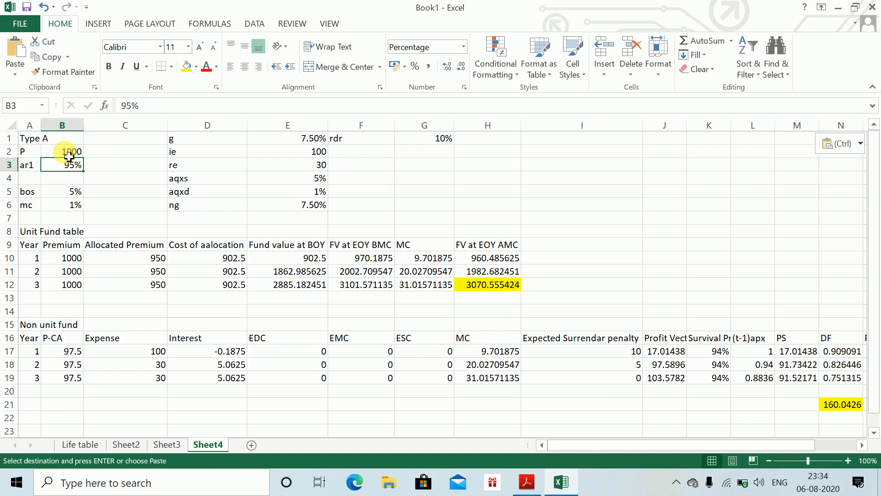
text(75)
key(Return)
- Label A4 as ar2 and enter the subsequent-premium allocation rate of 105% in B4, checking it in the PDF
key(Left)
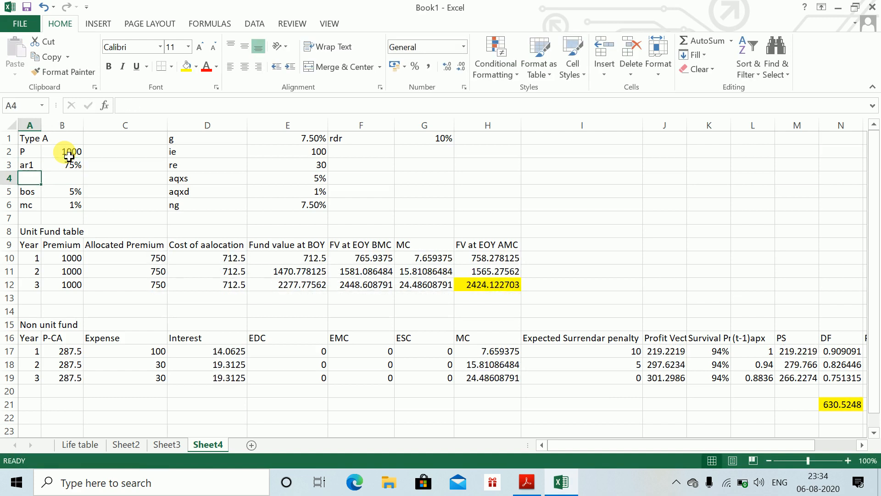
text(ar1)
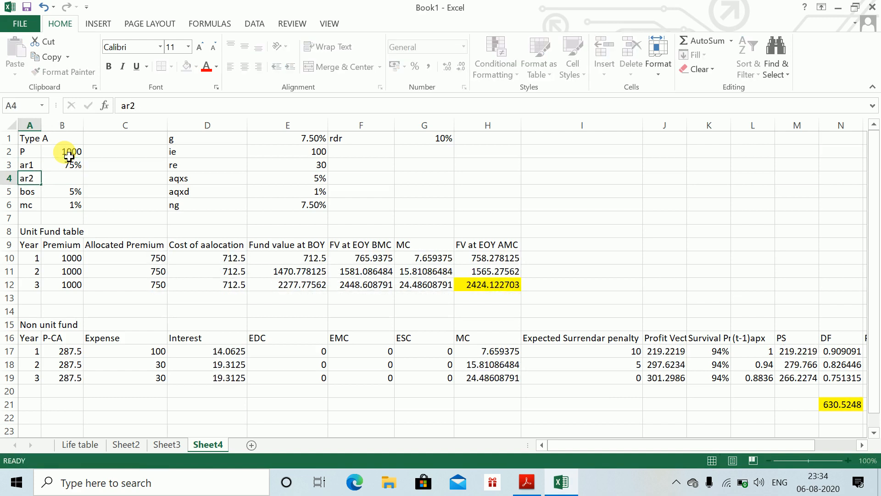
key(Tab)
key(alt+Tab)
key(alt+Tab)
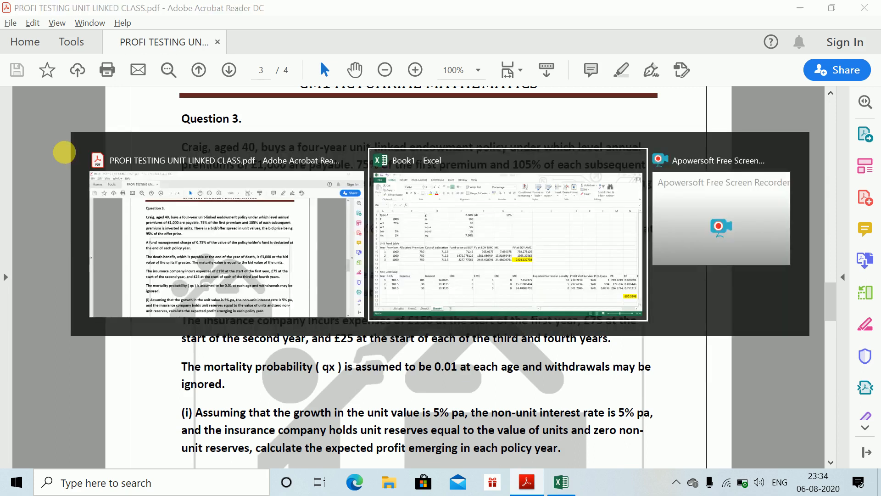
text(105%)
key(Return)
- Set the management charge mc in B6 to 0.75% after checking the PDF, and display it with two decimal places
key(alt+Tab)
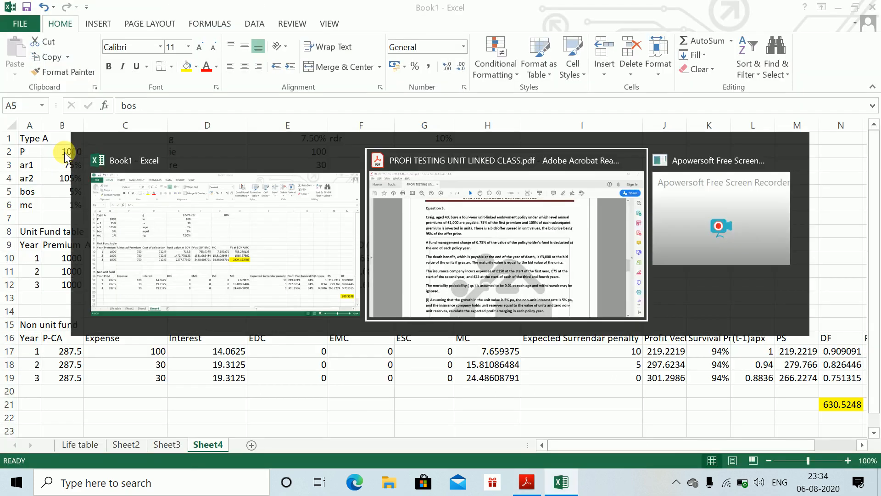
key(alt+Tab)
key(Right)
key(Down)
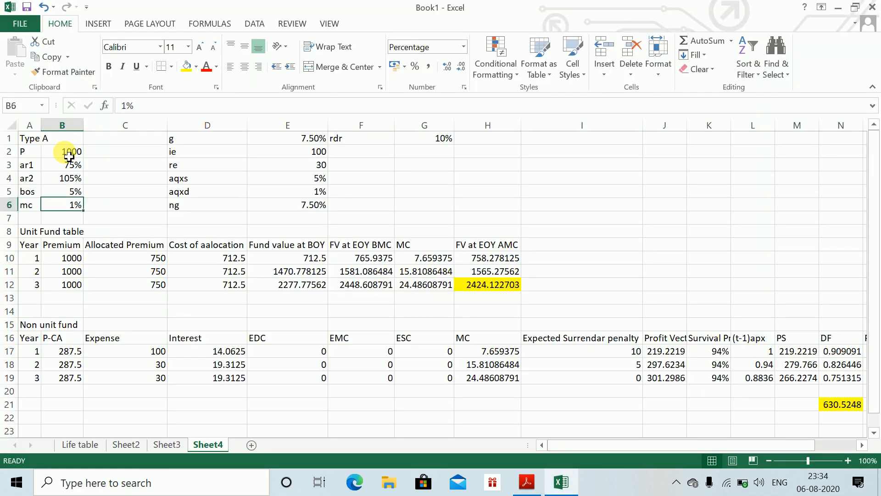
key(alt+Tab)
key(alt+Tab)
text(0.)
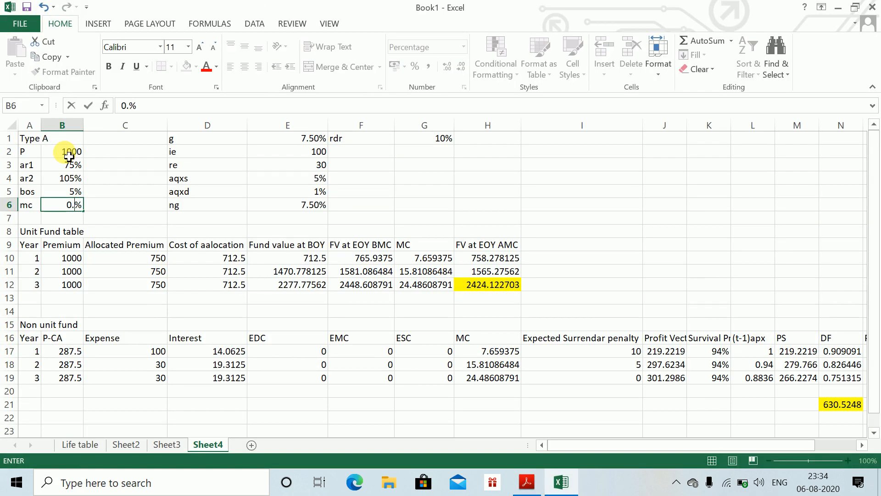
key(ctrl+Return)
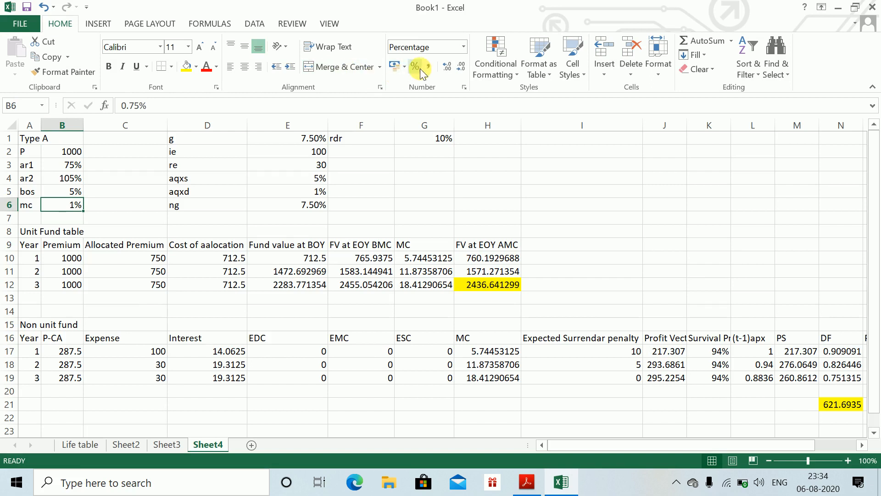
click(443, 71)
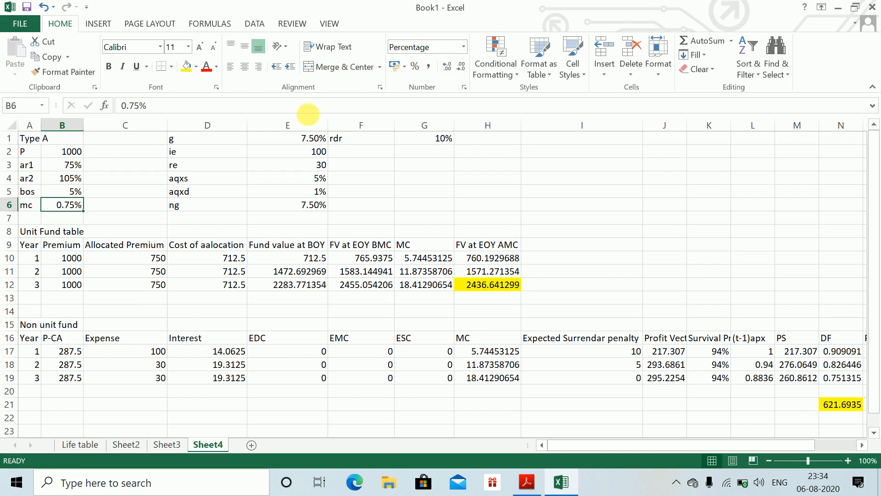
- Check Question 3's death benefit in the PDF and insert a blank row above the Unit Fund table
click(161, 165)
key(alt+Tab)
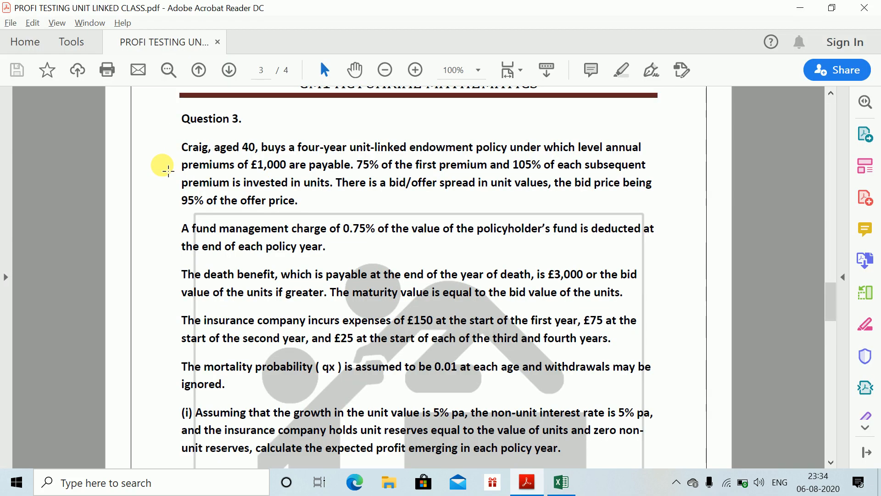
key(alt+Tab)
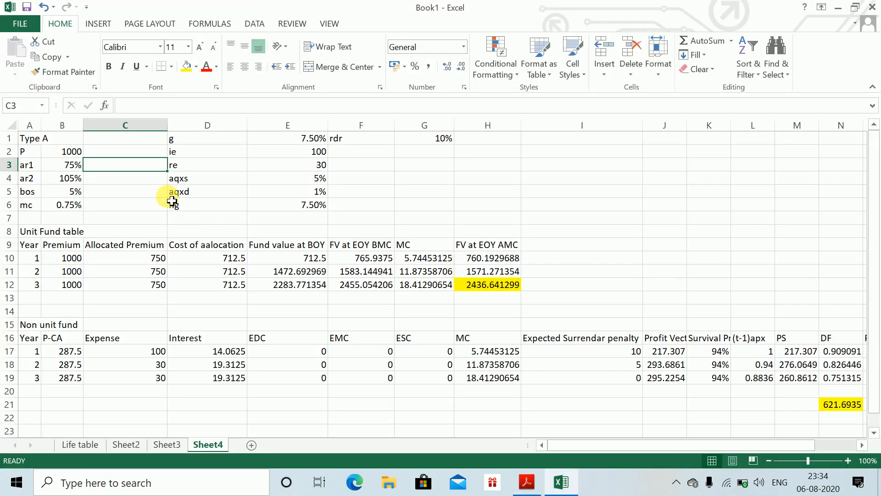
click(44, 223)
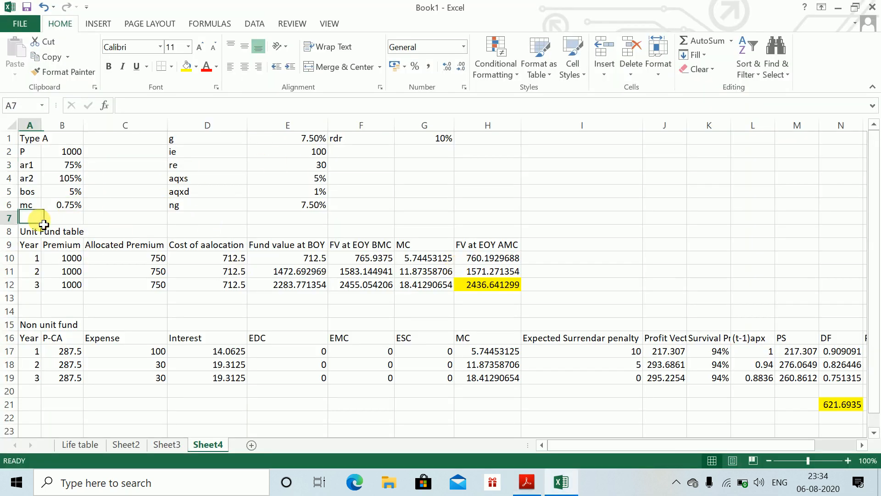
key(shift+space)
key(ctrl+plus)
click(43, 224)
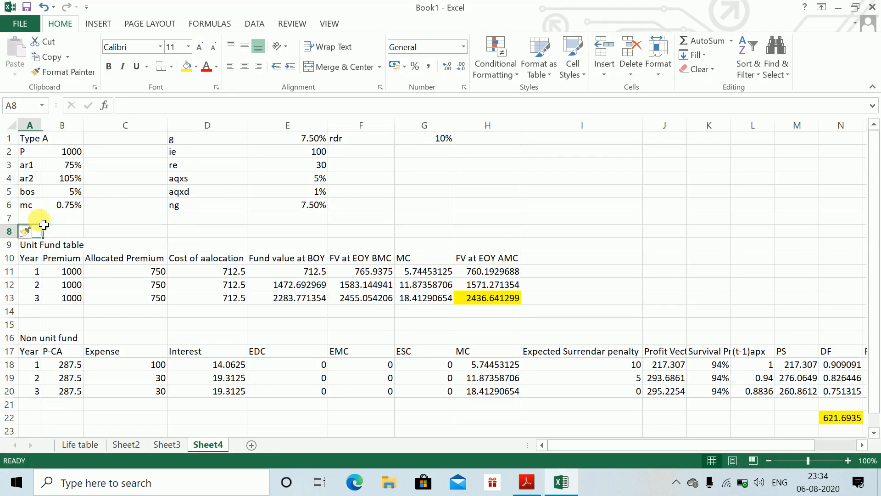
- Label A7 as SA, change B7 to the Number format and enter 3000 as the sum assured
text(SA)
key(Tab)
text(3000)
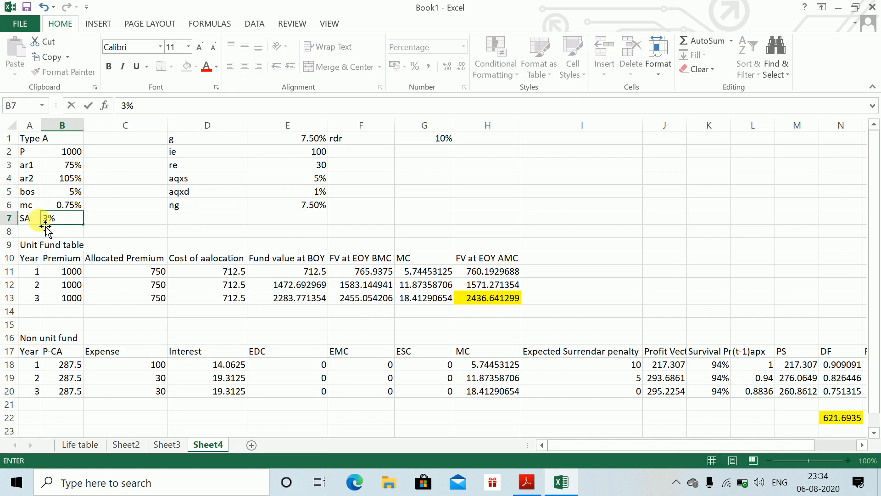
key(Return)
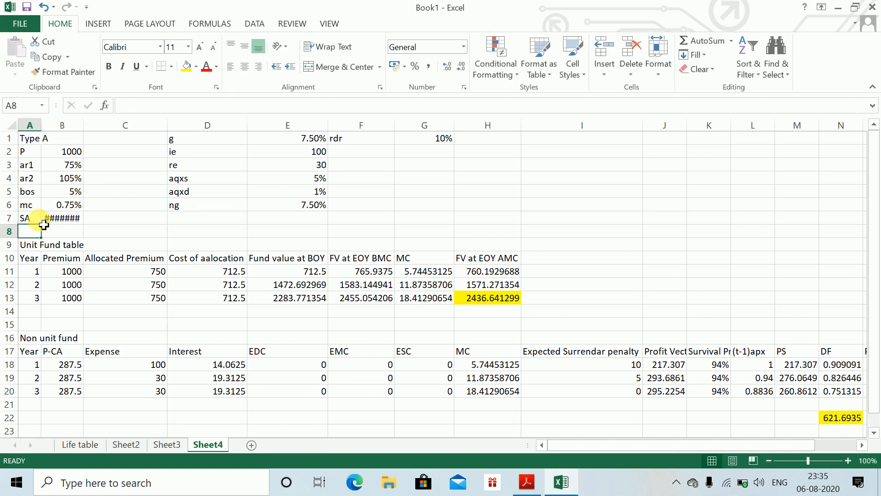
key(Up)
key(Right)
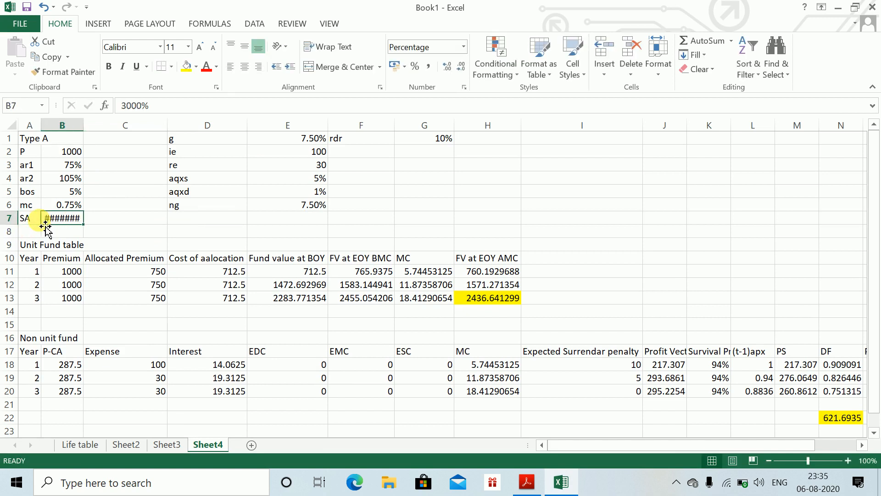
click(463, 46)
click(452, 97)
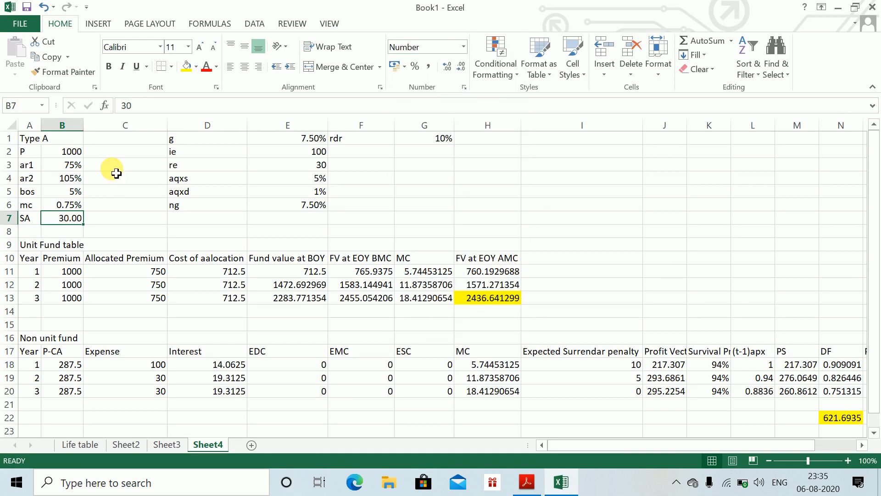
text(3)
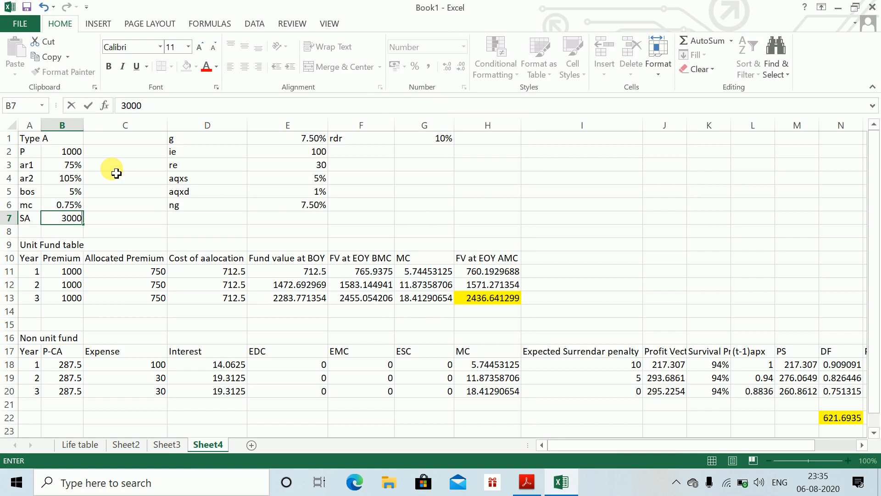
key(Return)
key(alt+Tab)
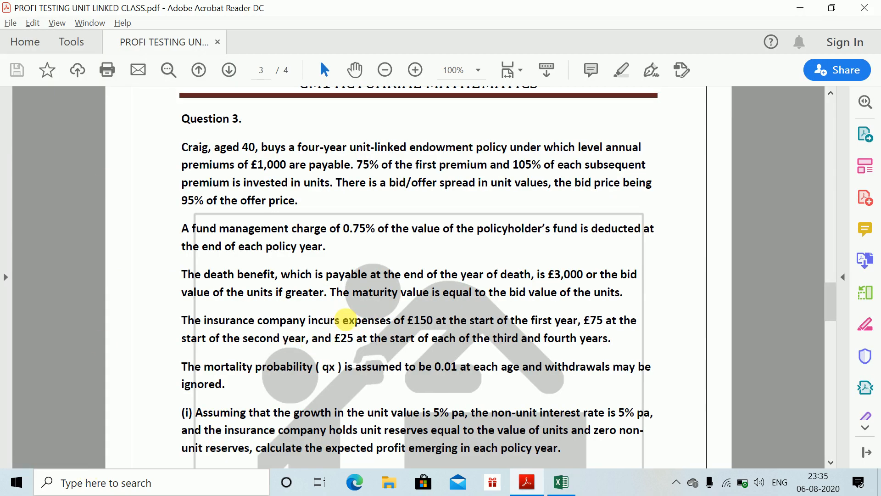
key(alt+Tab)
key(alt+Tab)
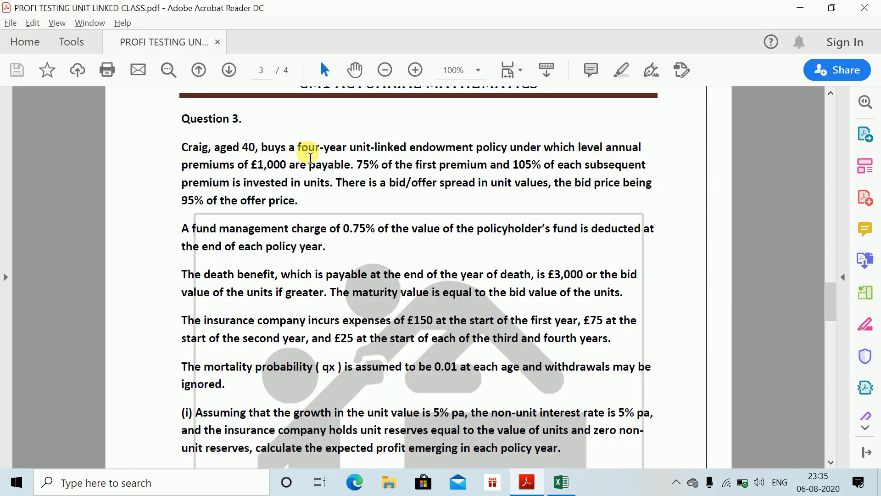
key(alt+Tab)
double_click(313, 152)
text(15)
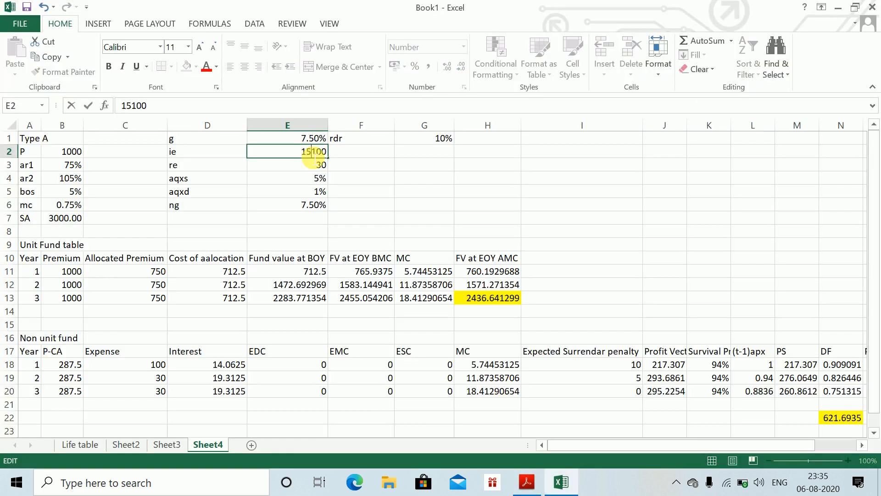
text(0)
key(Return)
- Set the initial expense ie in E2 to 150
click(314, 154)
text(15)
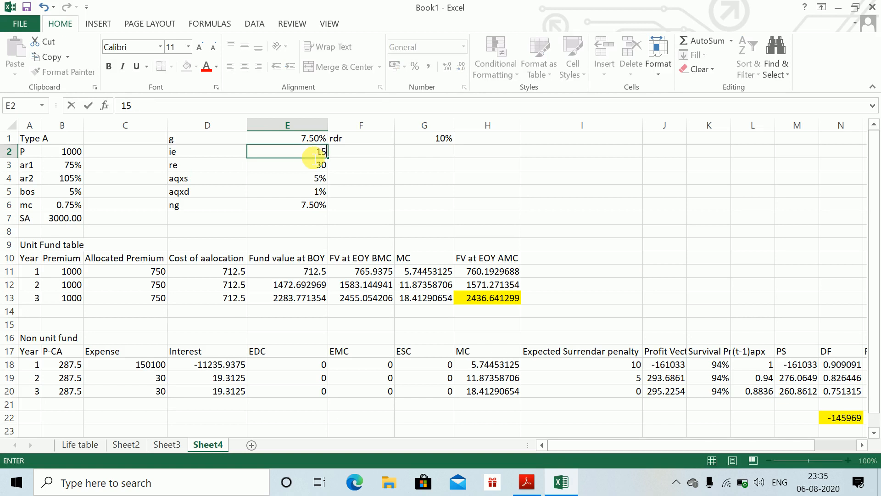
text(0)
key(Return)
- Set the renewal expense re in E3 to 75 and enter 25 beside it in F3, checking both amounts in the PDF
key(alt+Tab)
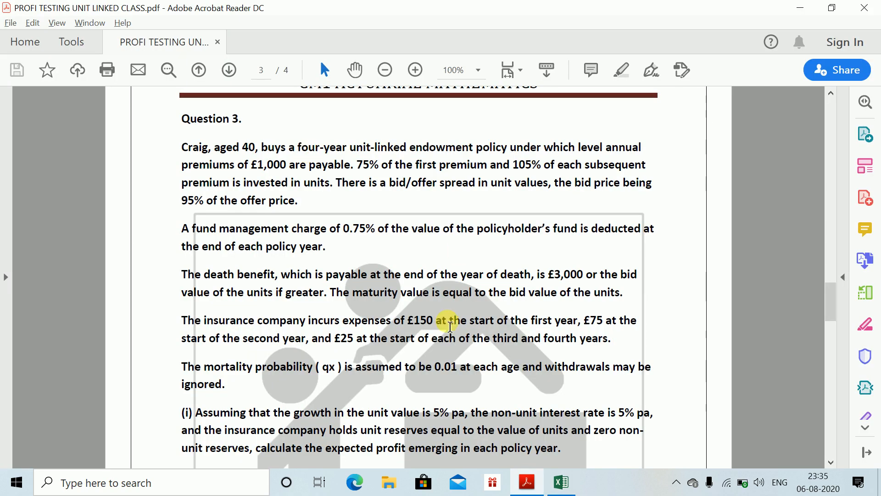
key(alt+Tab)
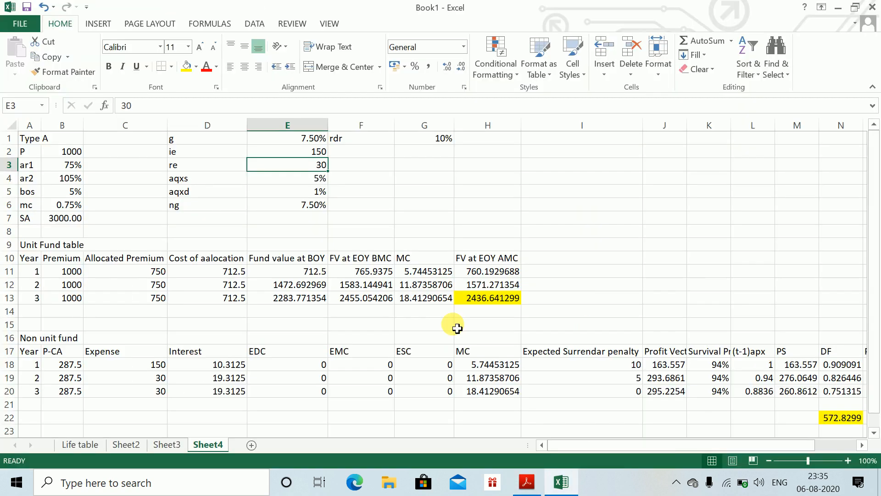
text(75)
key(Return)
key(alt+Tab)
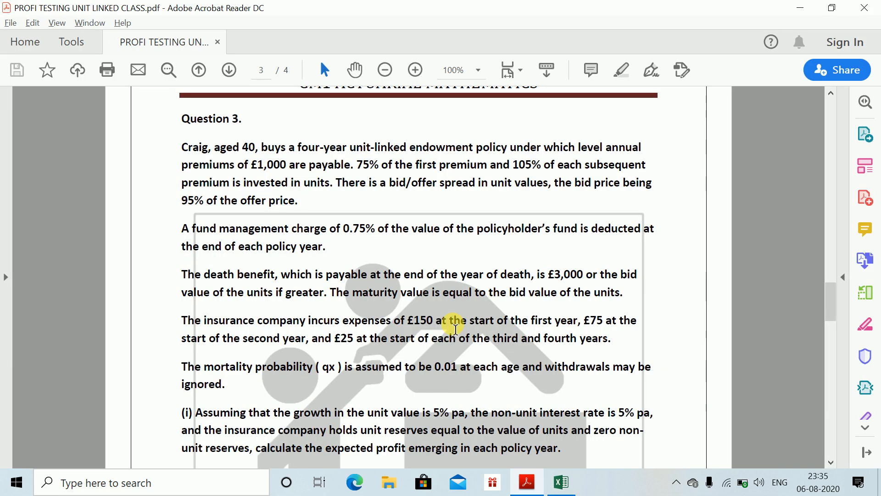
key(alt+Tab)
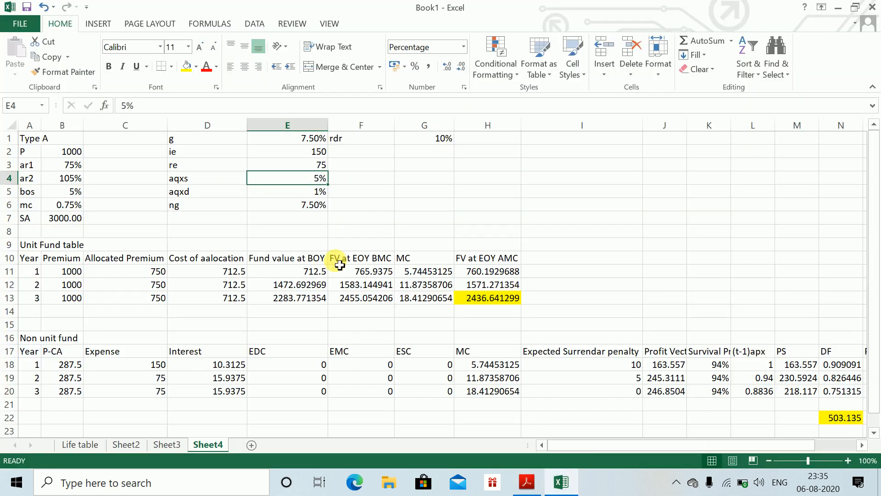
click(355, 166)
text(25)
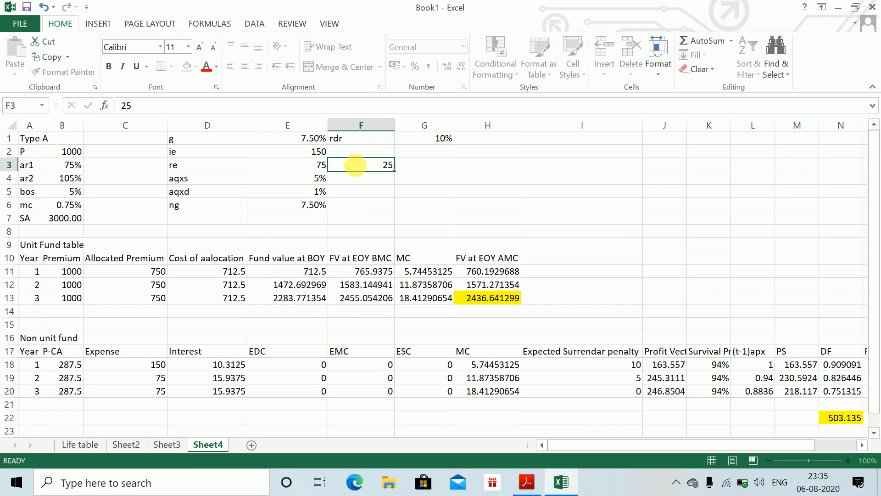
key(Return)
key(Left)
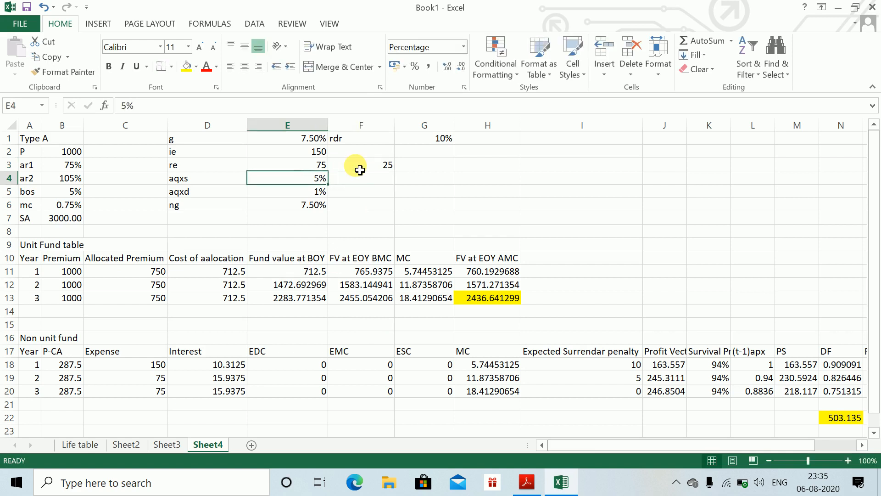
- Check the withdrawal assumption in the PDF and clear the aqxs label and rate from D4:E4
key(alt+Tab)
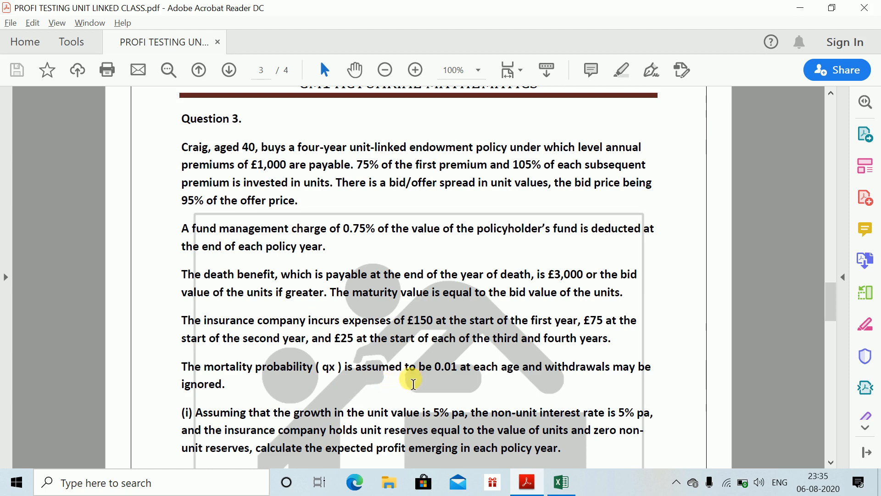
key(alt+Tab)
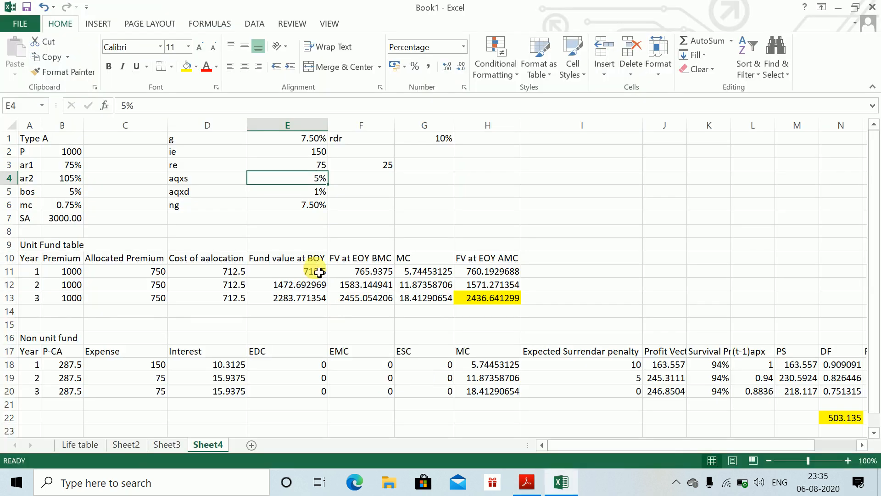
click(306, 199)
key(Up)
key(Left)
key(shift+Right)
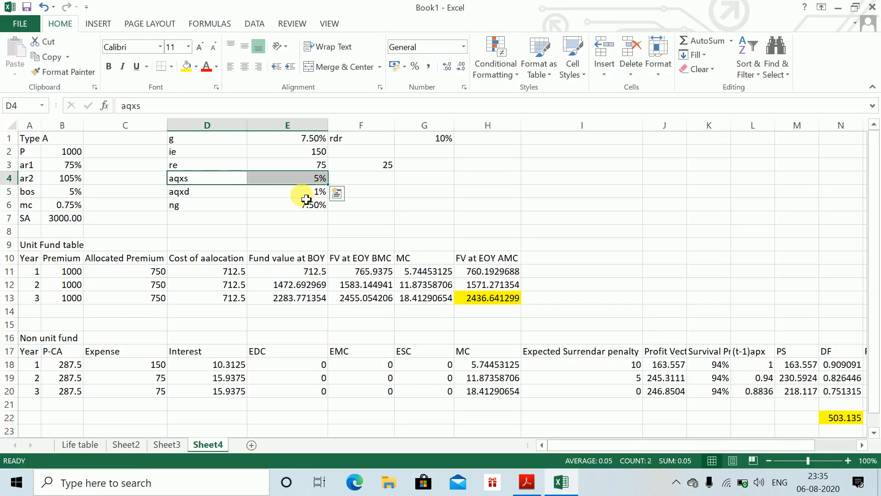
- Check the unit growth assumption in the Question 3 PDF and set the growth rate g in E1 to 5%
key(alt+Tab)
scroll(305, 200, down, 3)
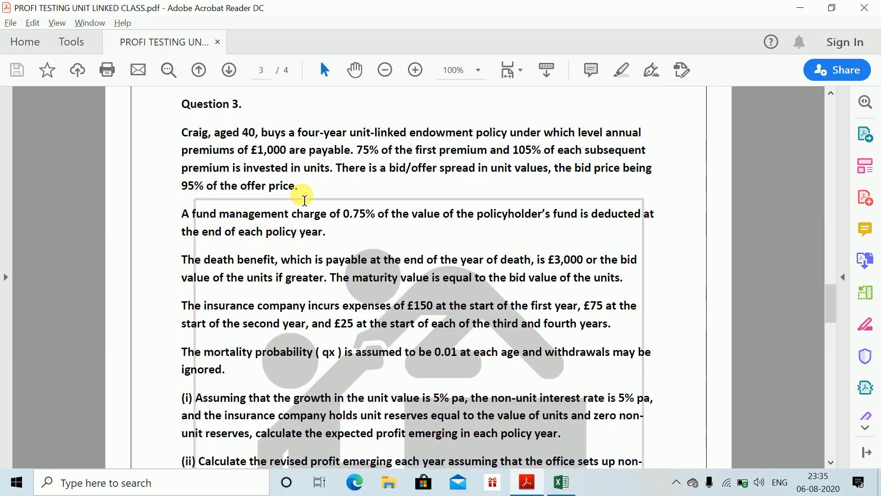
scroll(304, 200, down, 3)
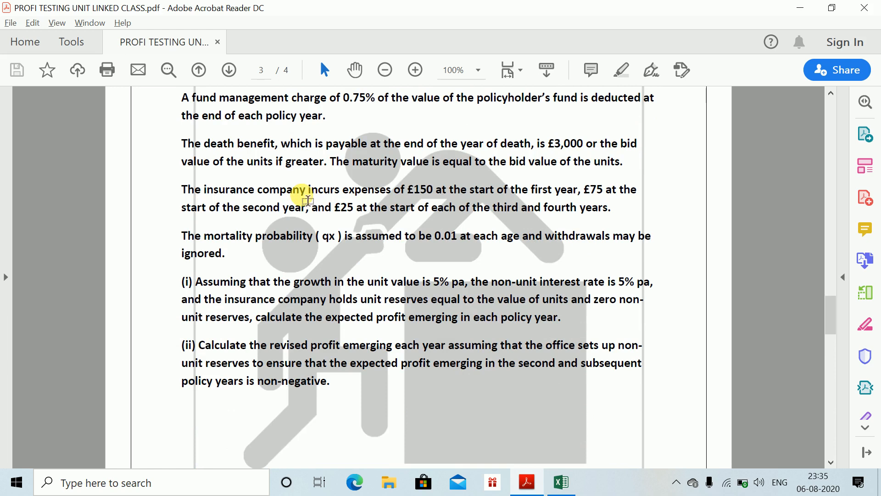
key(alt+Tab)
key(Up)
key(Up)
key(Up)
key(Right)
text(5%)
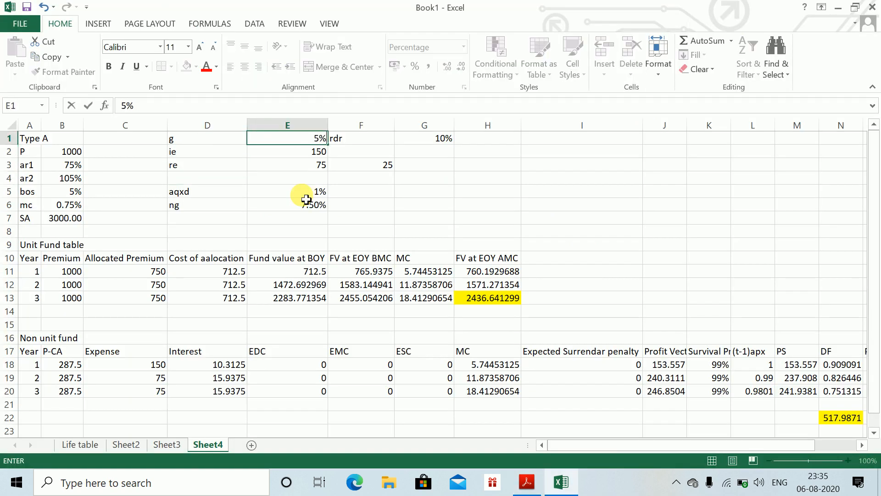
key(Return)
- Check the non-unit interest rate in the PDF and set ng in E6 to 5%
key(alt+Tab)
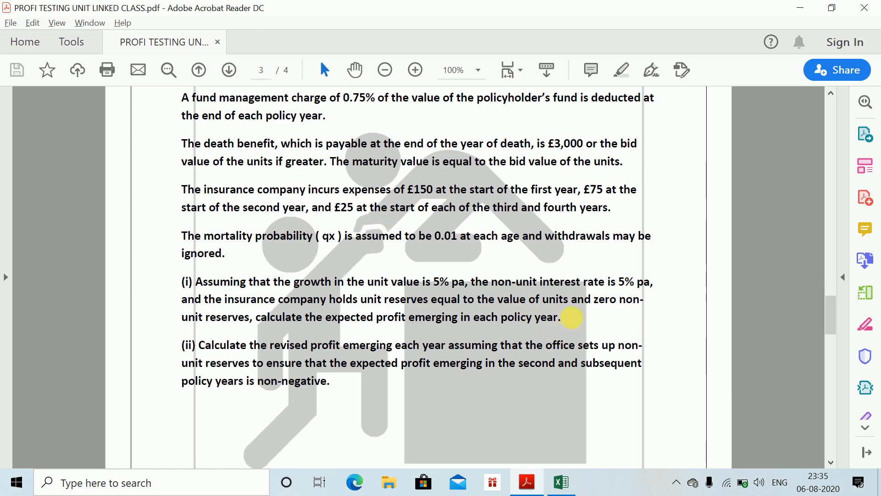
key(alt+Tab)
click(298, 210)
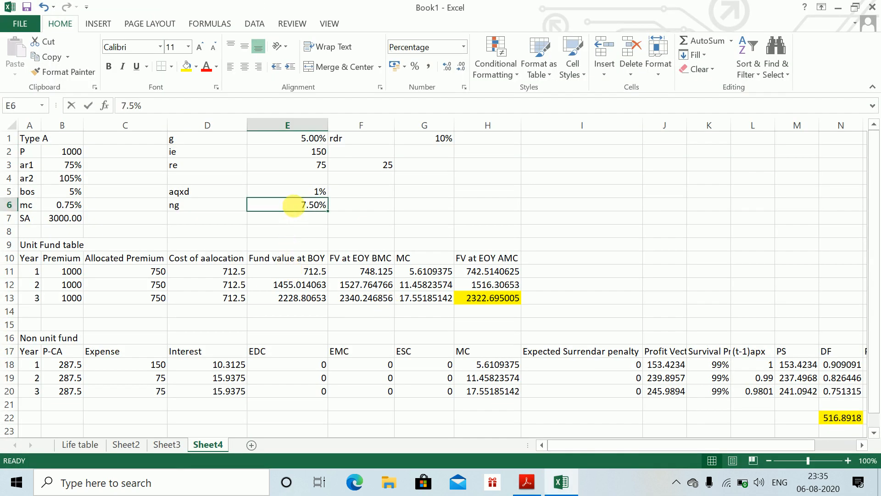
text(5%)
key(Return)
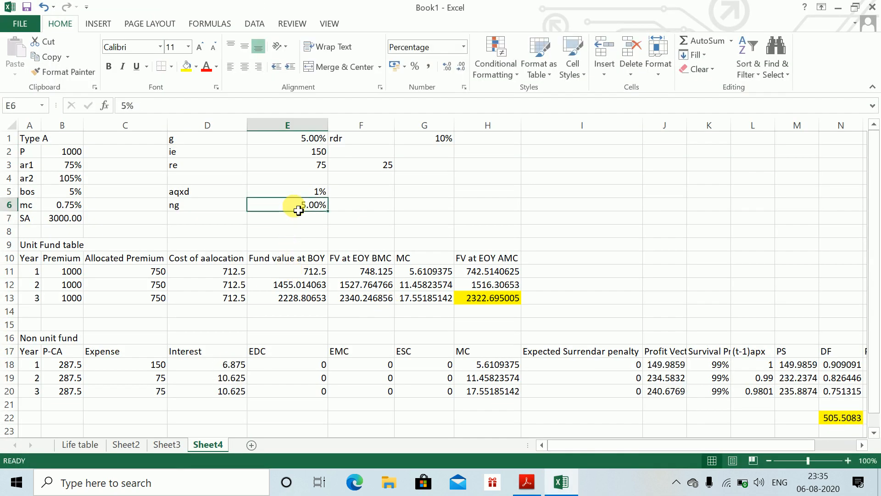
- Check the PDF for a risk discount rate and clear the rdr label and rate from F1:G1
key(alt+Tab)
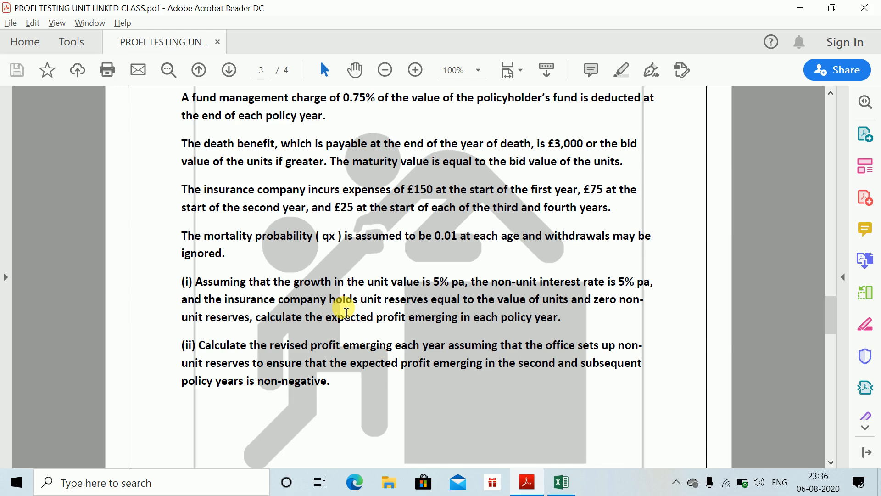
key(alt+Tab)
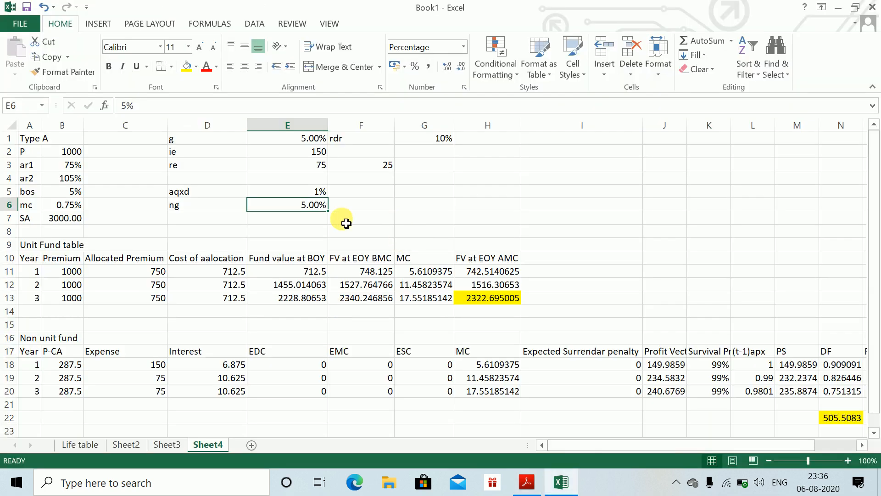
click(408, 140)
key(Left)
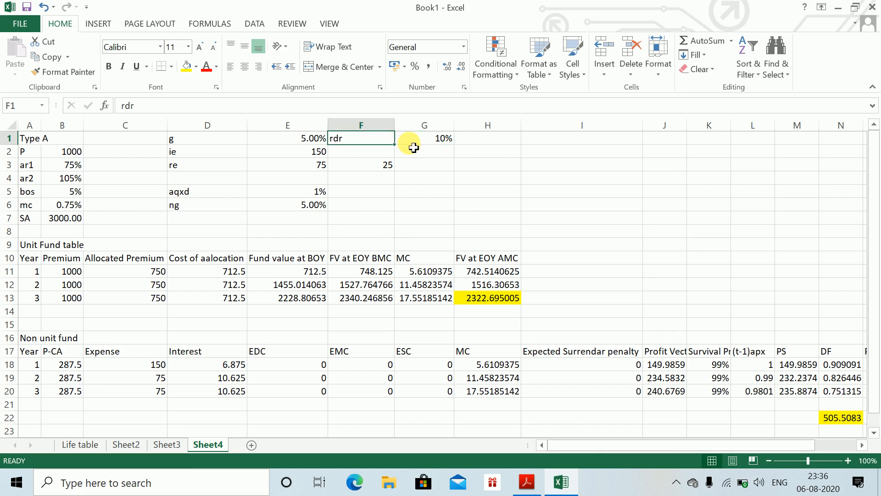
key(shift+Right)
key(Delete)
- Change the year 2 allocated premium in C12 to =B12*$B$4 and fill the formula down to C13 for year 3
key(Down)
key(Down)
key(Down)
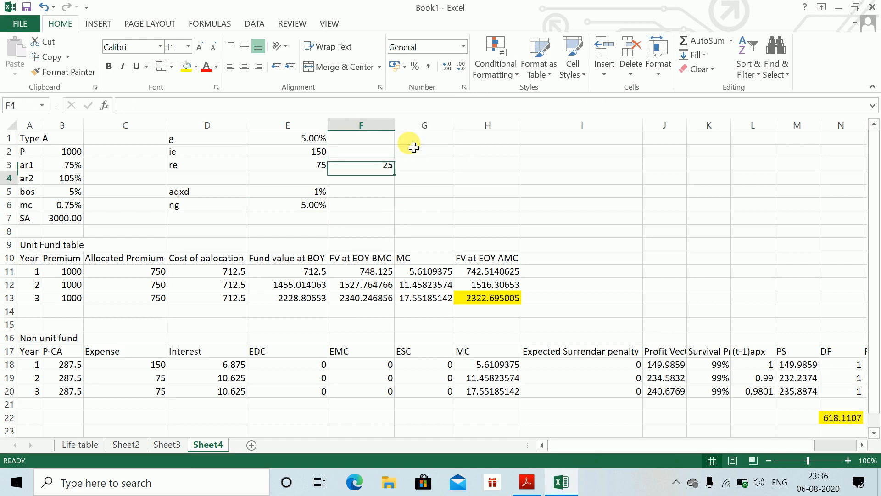
key(Down)
key(Down)
key(Down)
key(Down)
key(Down)
key(Down)
key(Down)
key(Left)
key(Left)
key(Left)
key(Left)
key(Down)
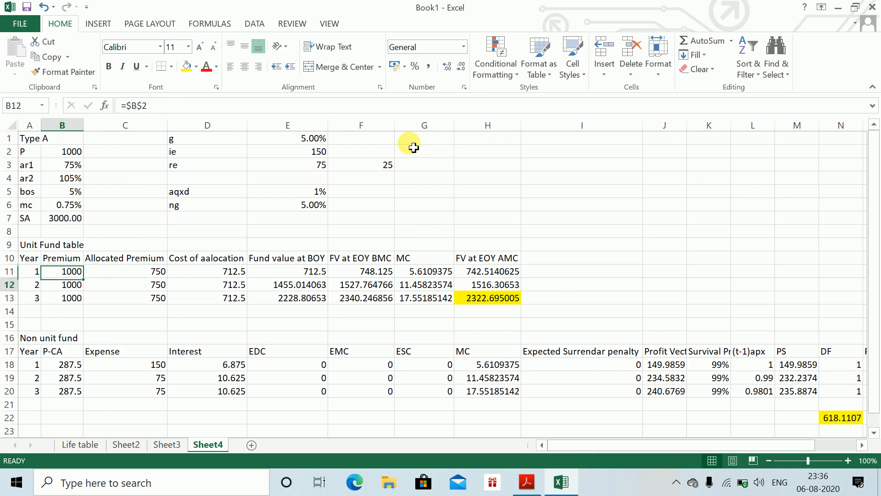
key(Up)
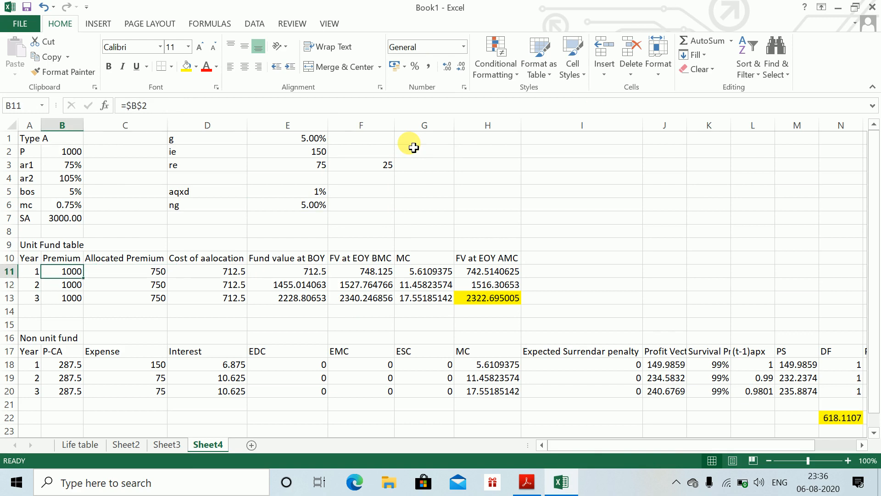
click(143, 273)
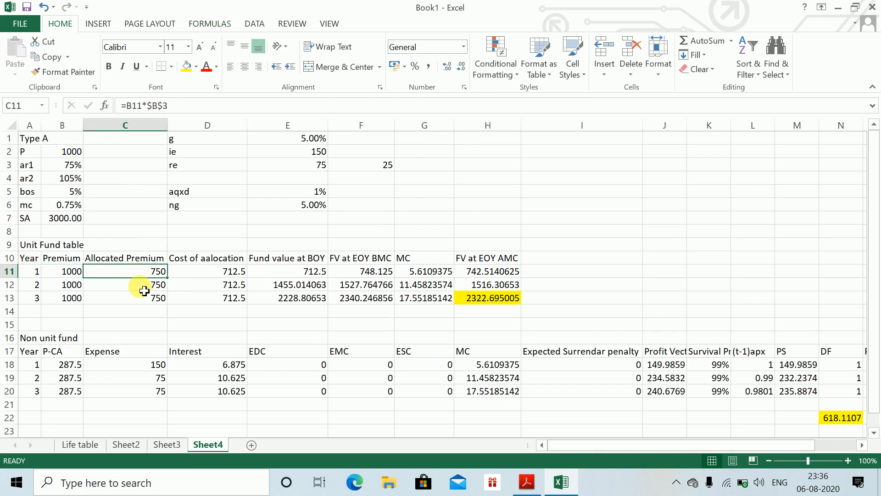
click(142, 287)
text(=)
key(Left)
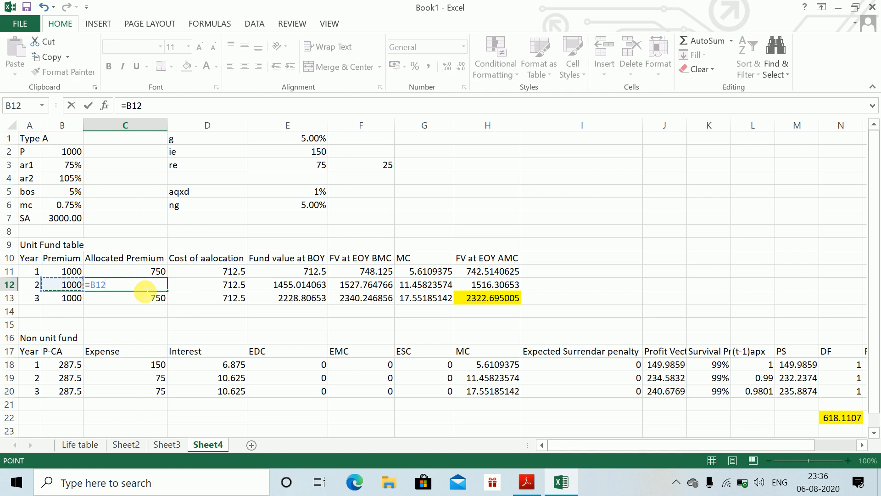
text(*)
click(69, 179)
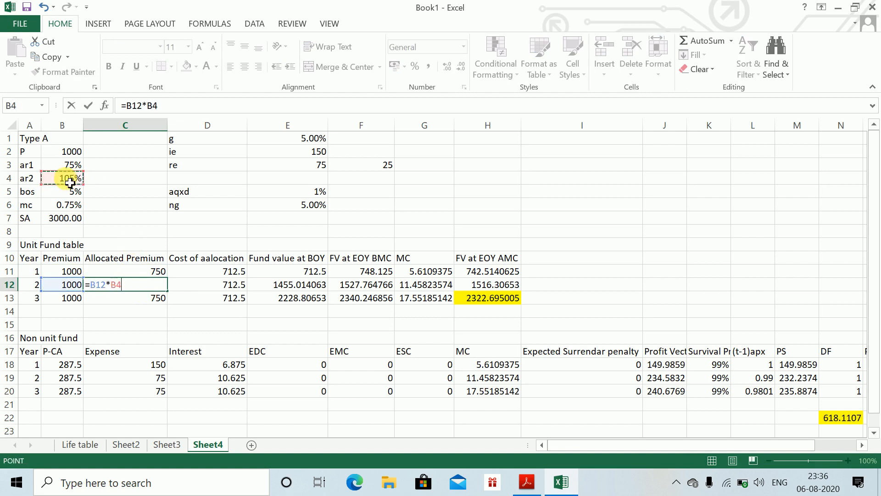
key(F4)
key(ctrl+Return)
key(shift+Down)
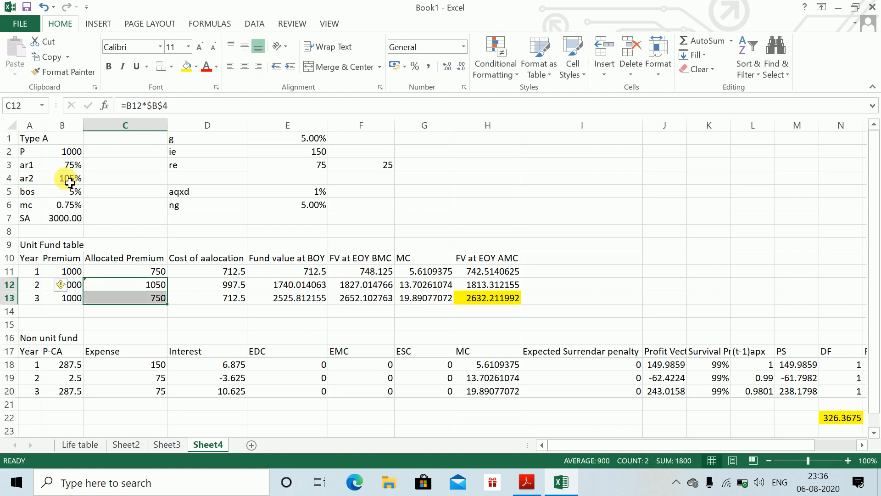
key(ctrl+d)
- Add year 4 in A14 of the unit fund table and fill the Premium and Allocated Premium formulas down to row 14
key(Left)
key(Left)
key(Down)
key(Down)
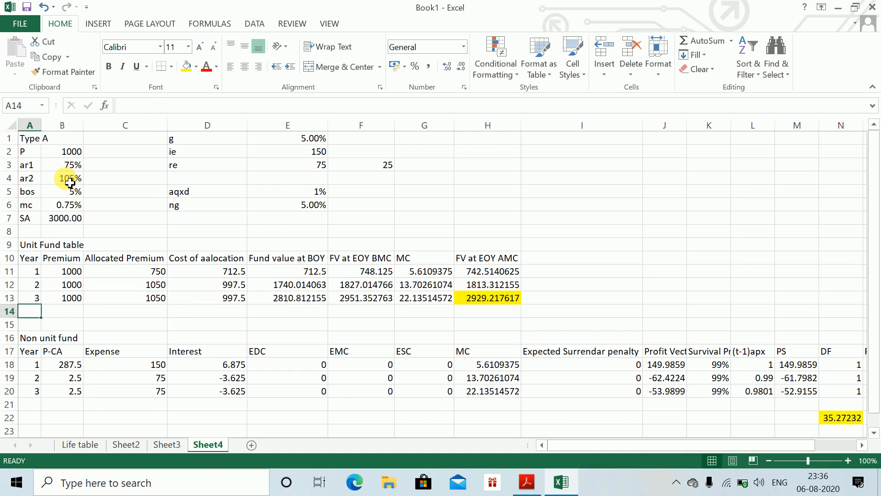
text(4)
key(Right)
key(Up)
key(shift+Down)
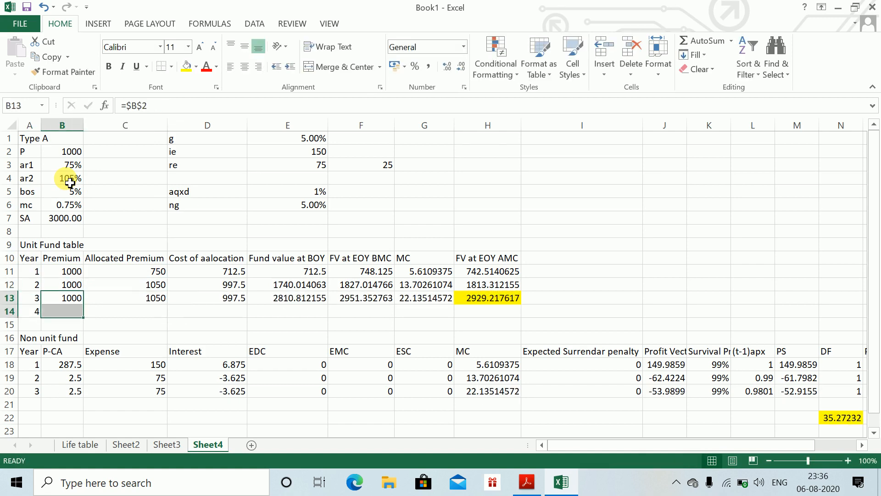
key(ctrl+d)
key(Right)
key(shift+Down)
key(ctrl+d)
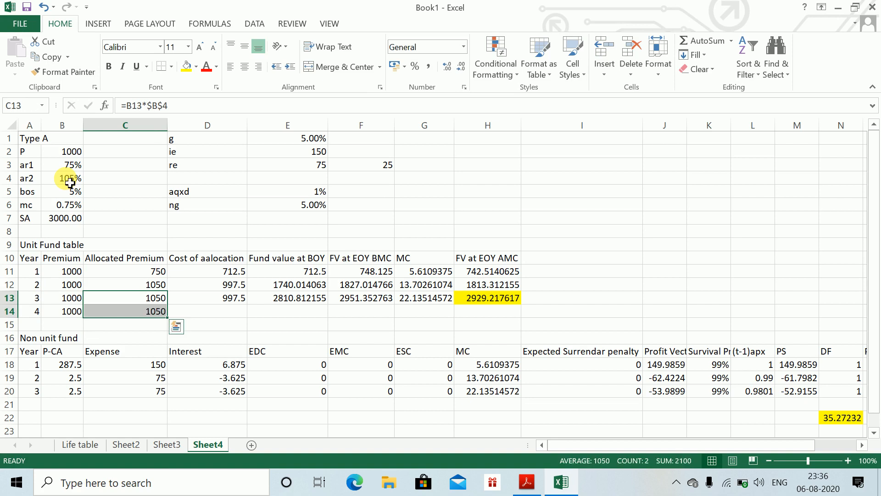
- Fill the cost of allocation and Fund value at BOY formulas from row 13 down to row 14
key(Down)
key(Right)
key(Up)
key(shift+Down)
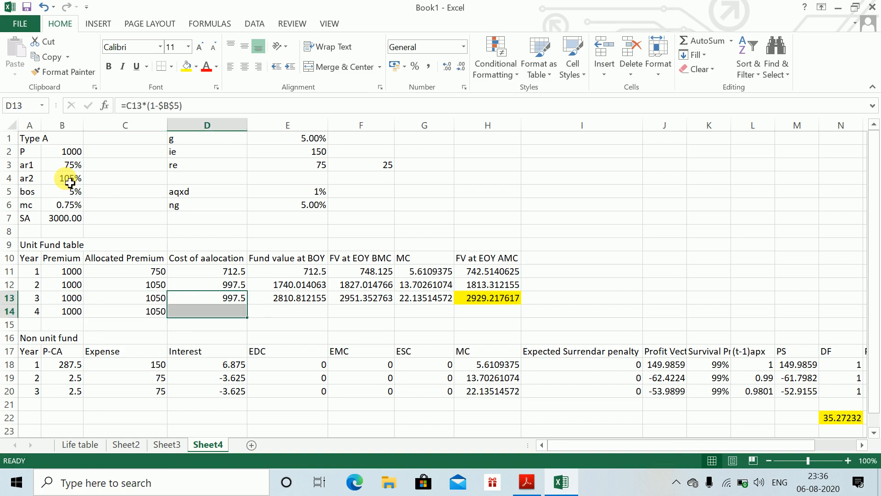
key(ctrl+d)
key(Right)
key(Left)
key(Right)
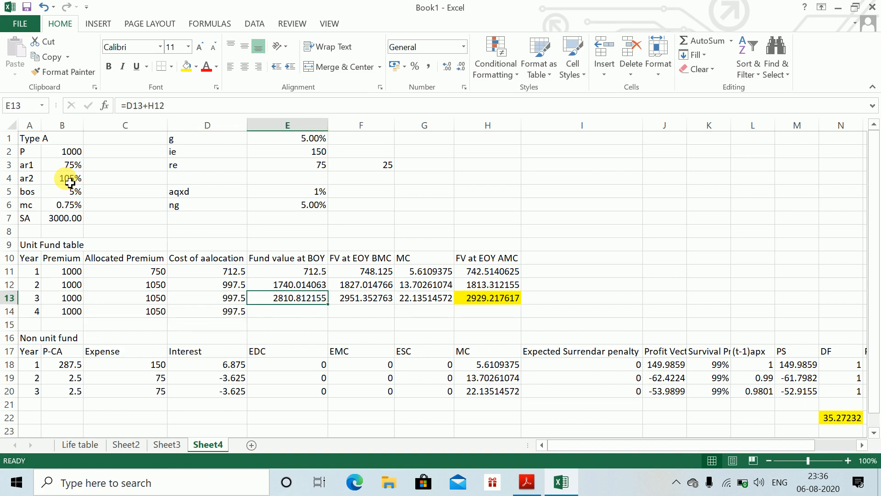
key(shift+Down)
key(ctrl+d)
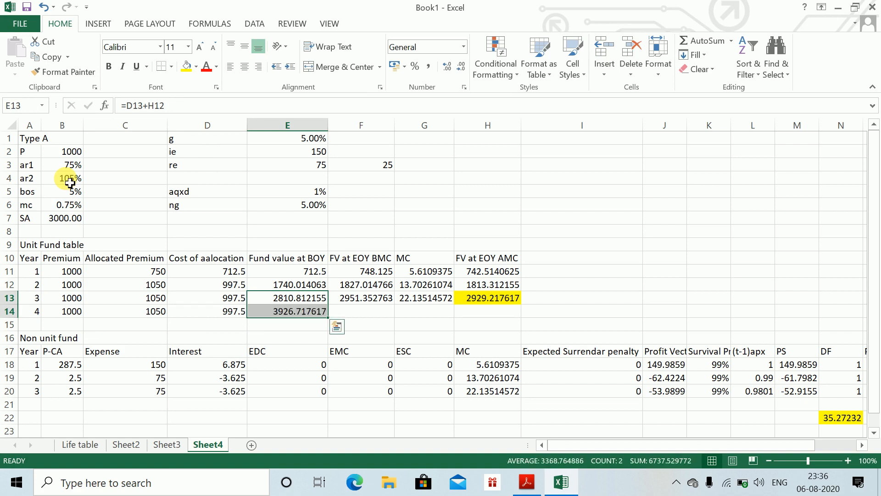
- Fill the FV at EOY BMC, MC and FV at EOY AMC formulas down to row 14 and remove the fill colour from H13:H14
key(Right)
key(shift+Down)
key(ctrl+d)
key(Right)
key(shift+Down)
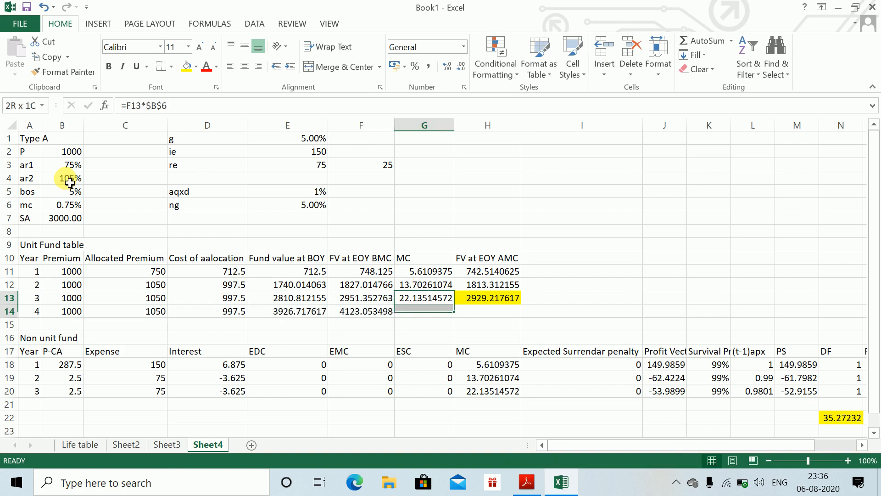
key(ctrl+d)
key(Right)
key(shift+Down)
key(ctrl+d)
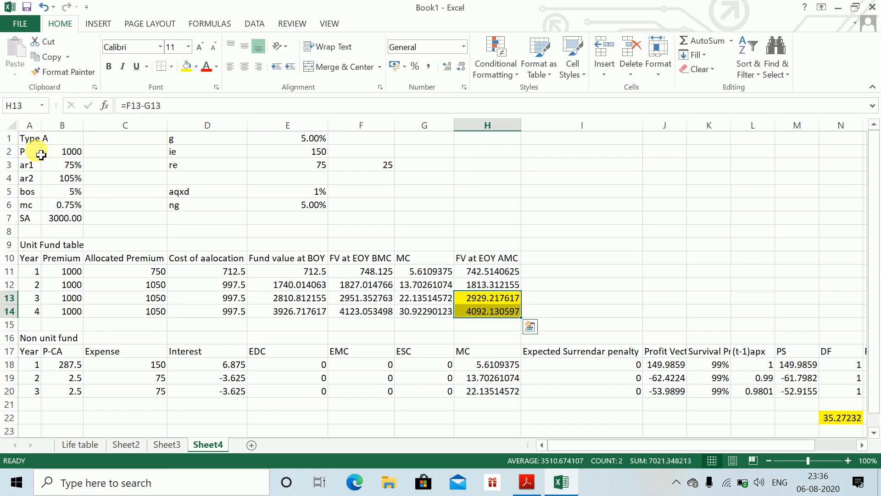
click(198, 70)
click(200, 176)
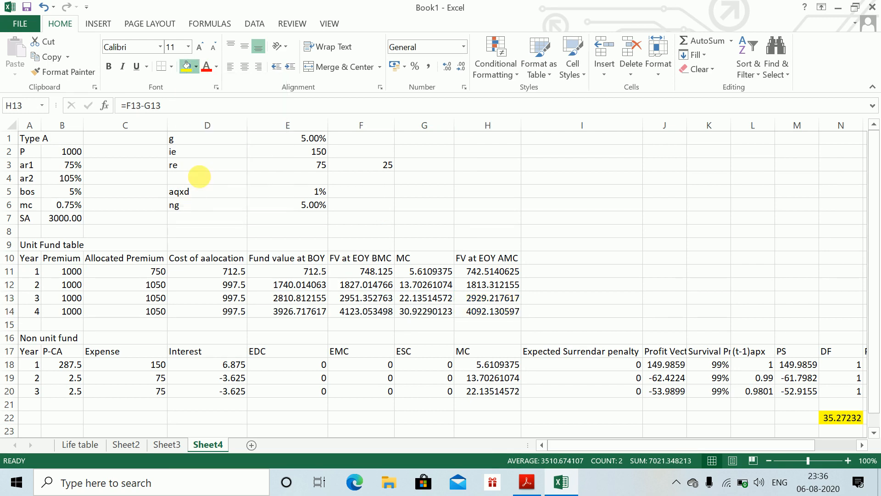
- Add year 4 in A21 of the non-unit fund table and fill the P-CA formula from B20 down to B21
click(105, 372)
key(Down)
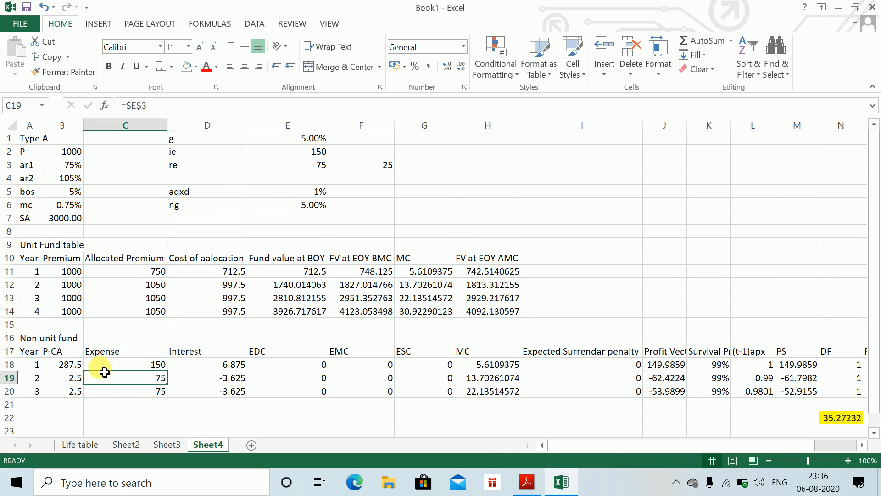
key(Left)
key(Up)
key(Right)
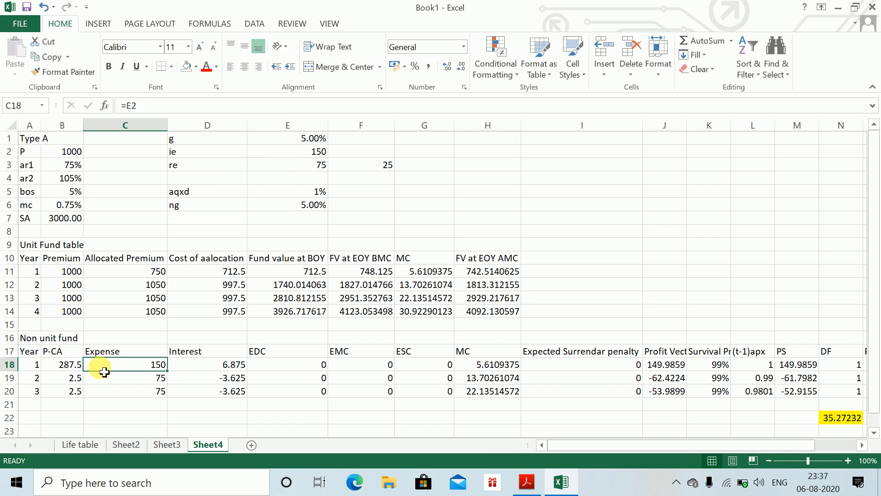
key(Down)
key(Down)
key(Left)
key(Down)
key(Left)
text(4)
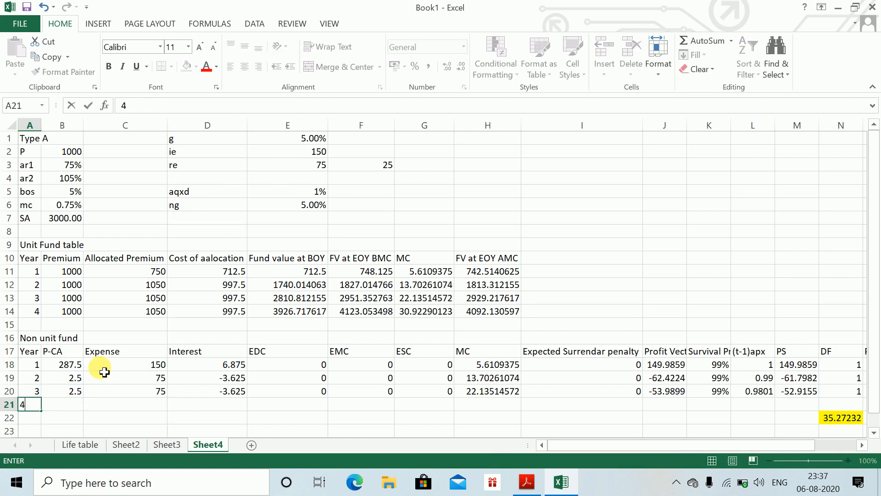
key(Return)
key(Up)
key(Up)
key(Right)
key(shift+Down)
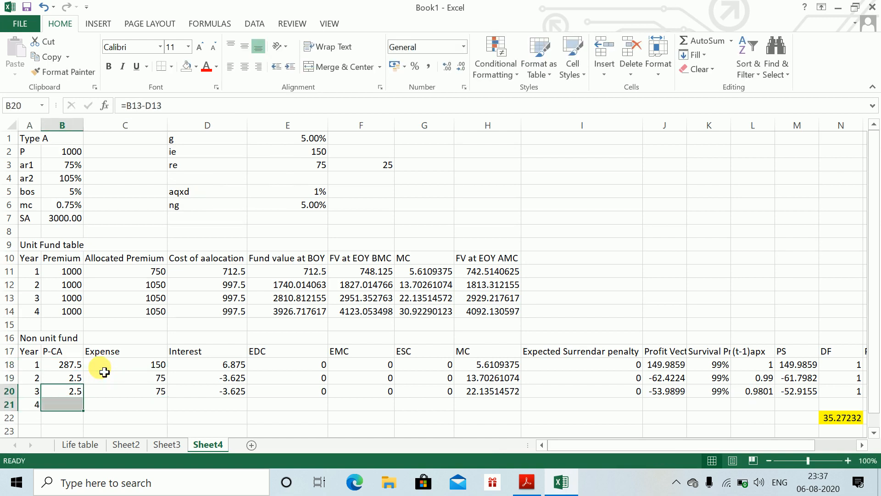
key(ctrl+s)
key(Escape)
key(ctrl+d)
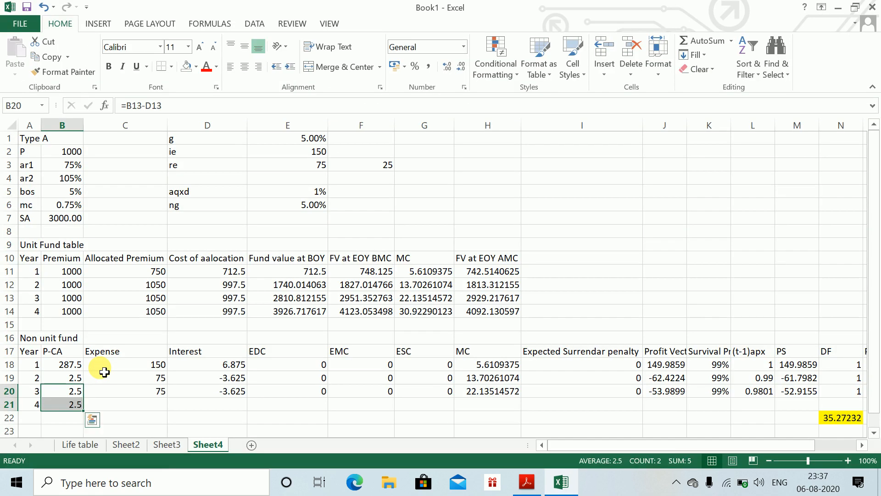
- Replace the year 3 Expense formula in C20 with a reference to F3, the second renewal expense
key(Right)
key(Up)
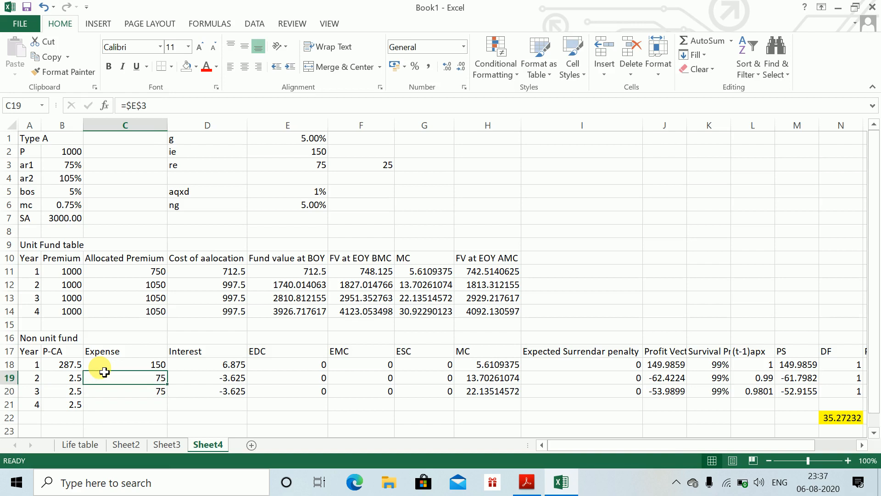
key(Down)
text(=)
key(Up)
key(Up)
key(Up)
key(Up)
key(Up)
key(Up)
key(Up)
key(Up)
key(Up)
key(Up)
key(Up)
key(Up)
key(Up)
key(Up)
key(Up)
key(Up)
key(Up)
key(Up)
key(Up)
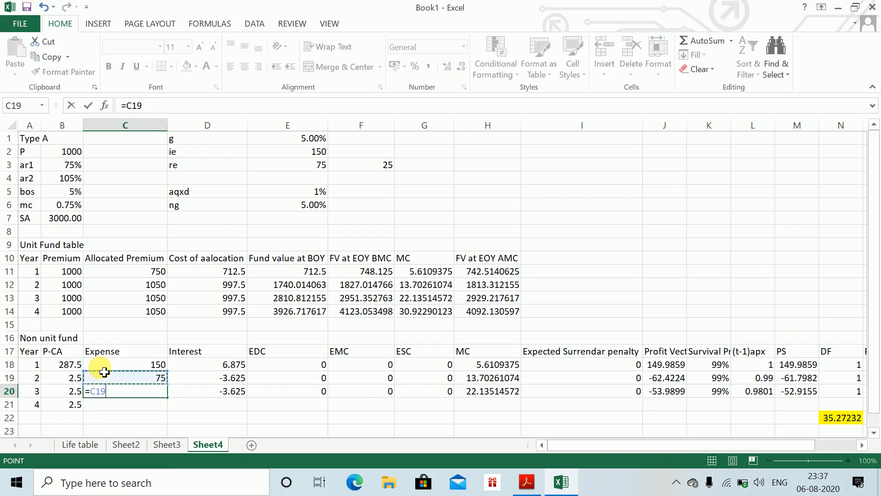
key(Right)
key(Right)
key(Right)
key(Right)
key(Down)
key(Down)
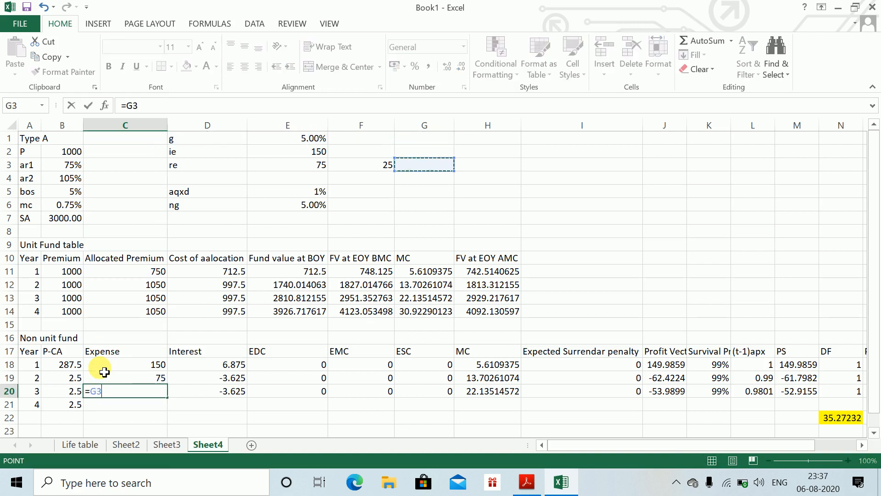
key(Left)
key(ctrl+Return)
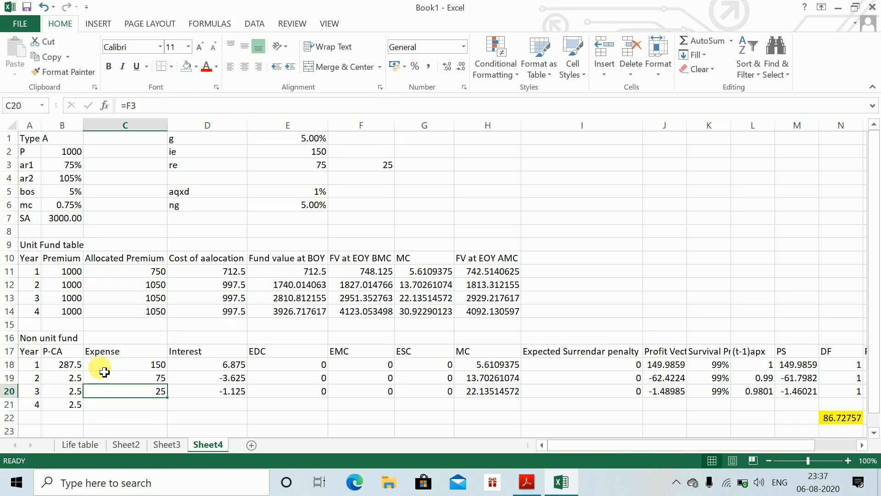
- Make the F3 reference in C20 absolute and fill the Expense formula down to C21
click(158, 109)
key(F4)
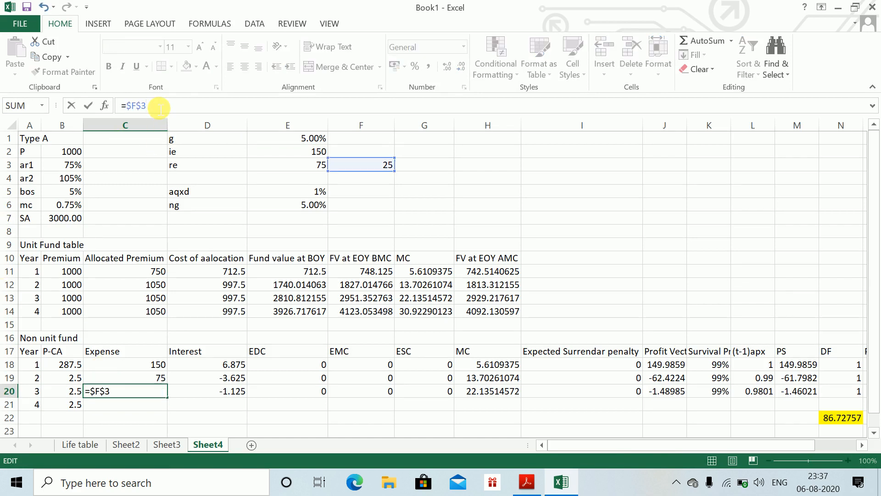
key(ctrl+Return)
key(shift+Down)
key(ctrl+d)
- Fill the Interest formula from D20 down to D21 in the non-unit fund table
key(Right)
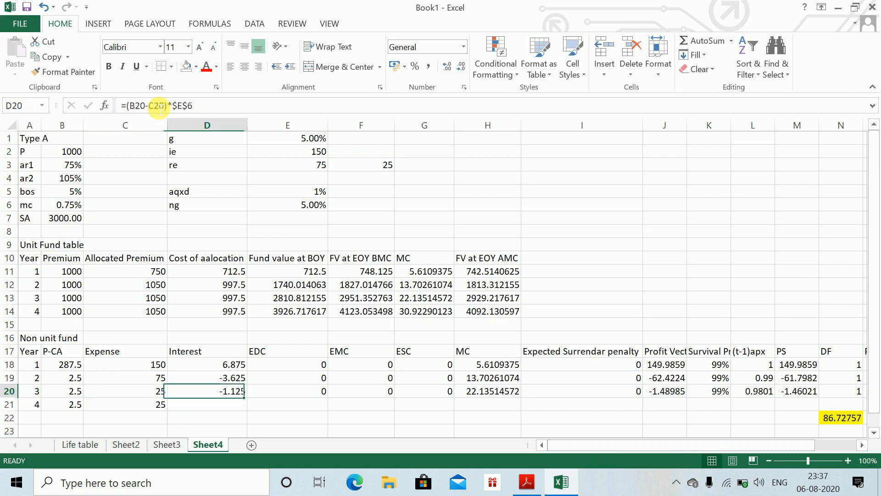
key(shift+Down)
key(ctrl+d)
- Enter =MAX($B$7,$H11)-$H11 in E18 for the death benefit in excess of the year 1 fund value
key(Up)
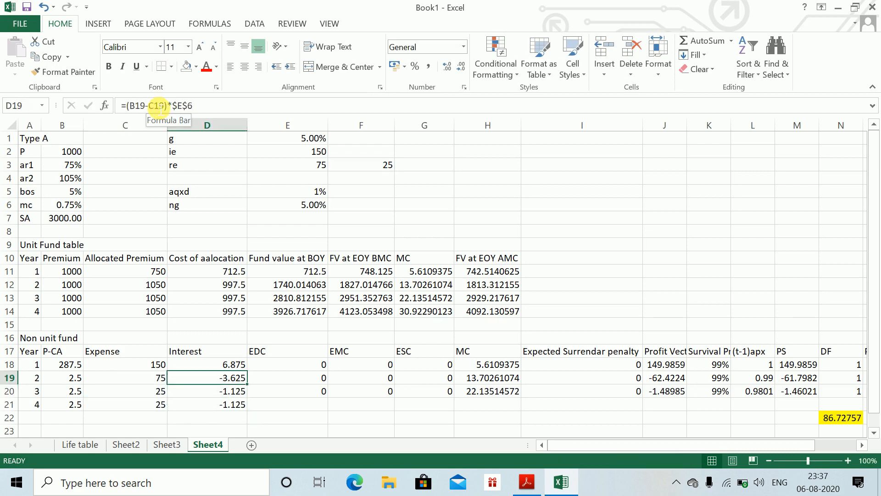
key(Up)
key(Up)
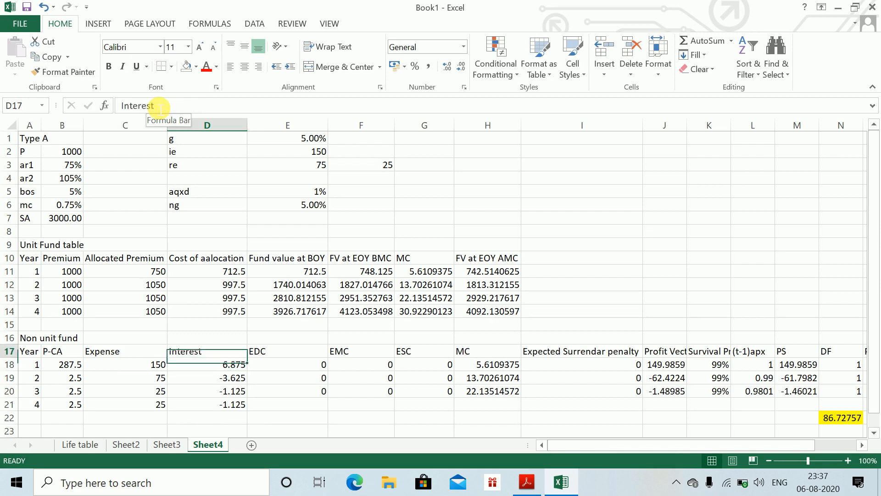
key(Right)
key(Down)
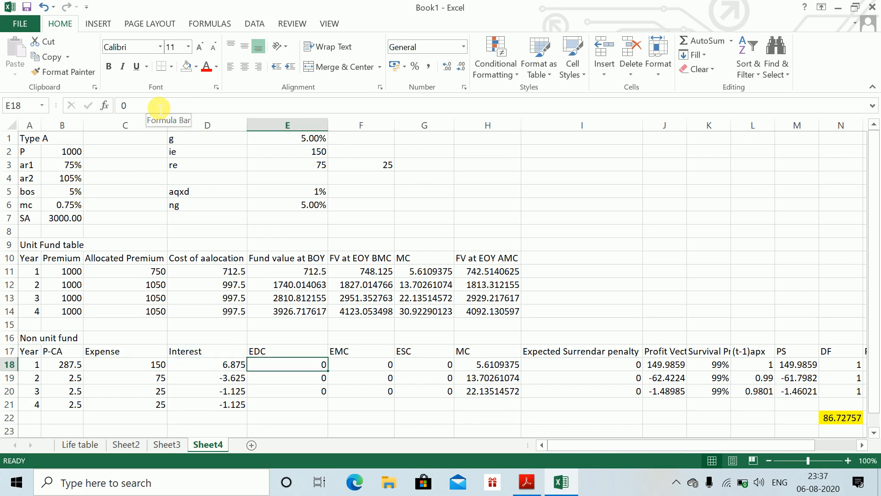
text(=max)
key(Tab)
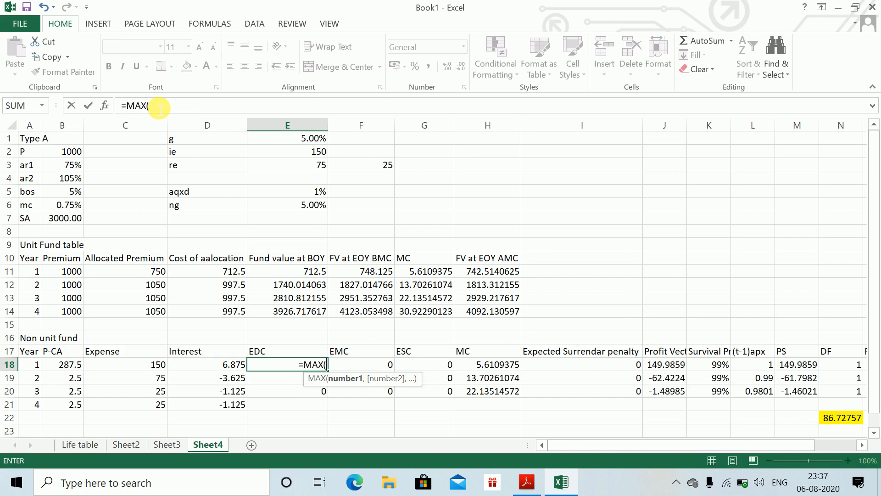
key(Up)
key(Up)
key(Up)
key(Up)
key(Up)
key(Up)
key(Up)
key(Up)
key(Up)
key(Up)
key(Up)
key(Up)
key(Left)
key(Left)
key(Left)
key(Left)
key(Down)
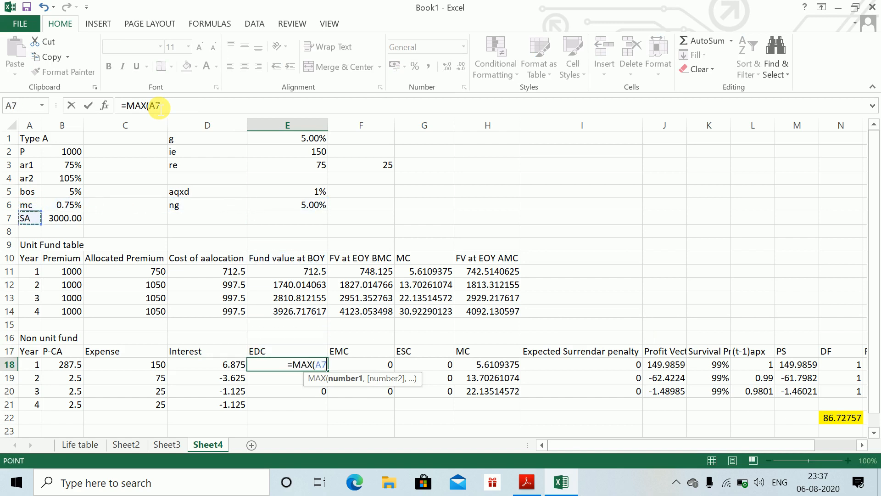
key(Right)
text(,)
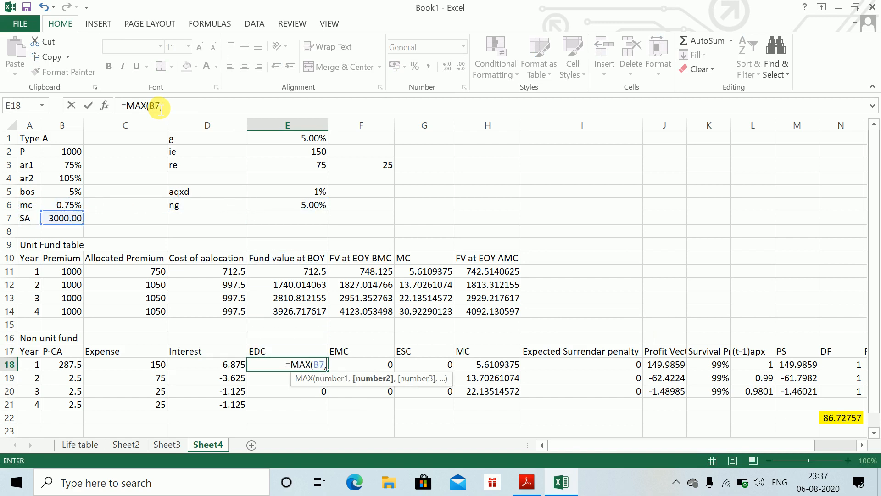
key(BackSpace)
key(F4)
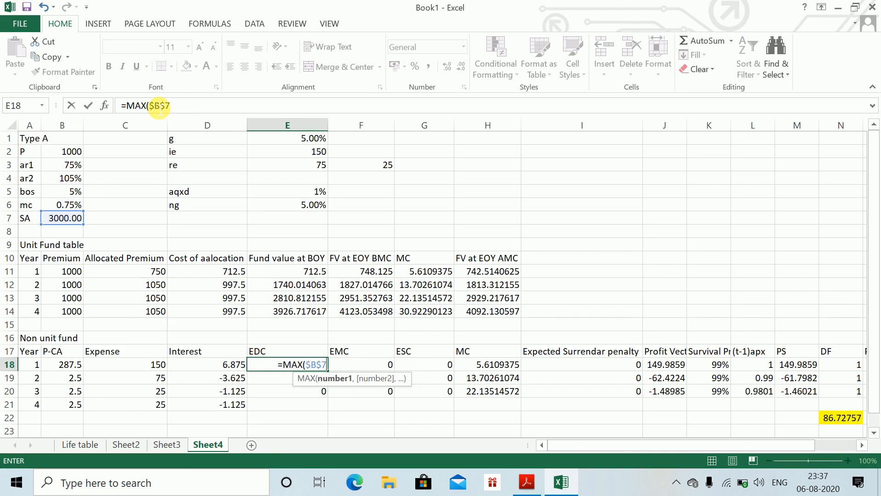
text(,)
key(Up)
key(Up)
key(Up)
key(Up)
key(Up)
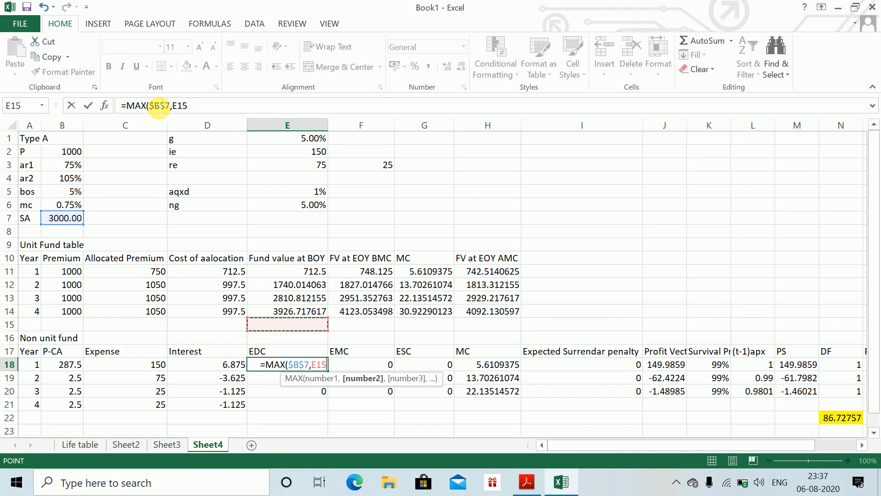
key(Right)
key(Right)
key(Right)
key(Right)
key(Up)
key(Left)
key(Up)
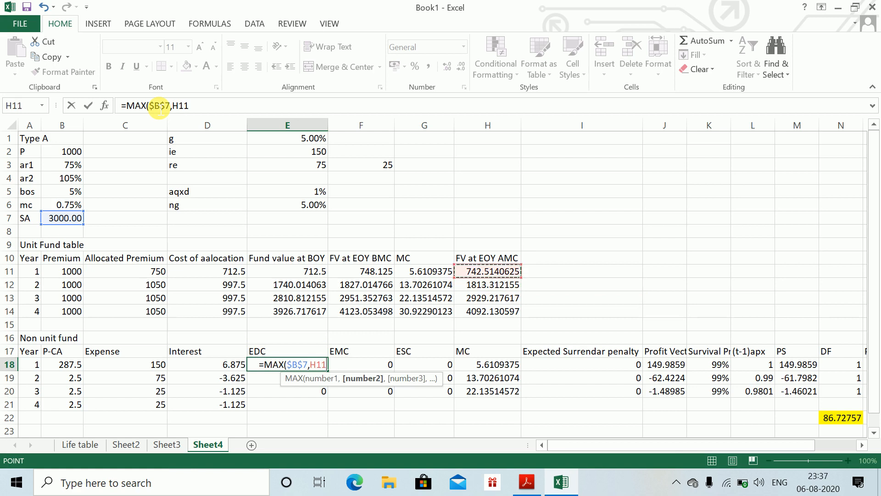
key(F4)
key(F4)
key(F4)
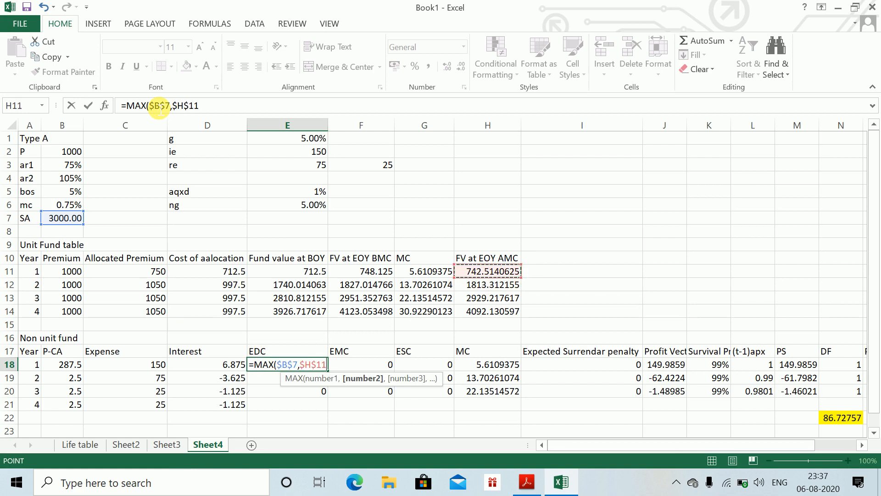
text()-)
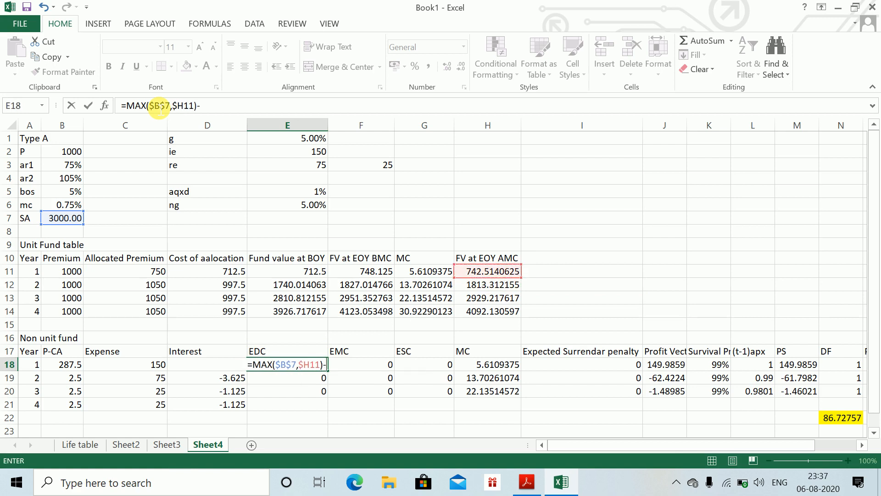
key(Up)
key(Up)
key(Up)
key(Up)
key(Up)
key(Up)
key(Right)
key(Right)
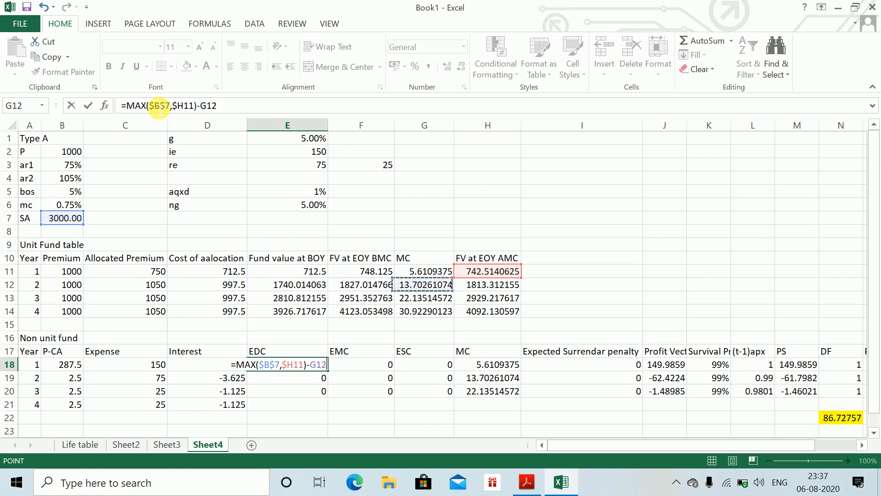
key(Up)
key(Right)
key(F4)
key(F4)
key(F4)
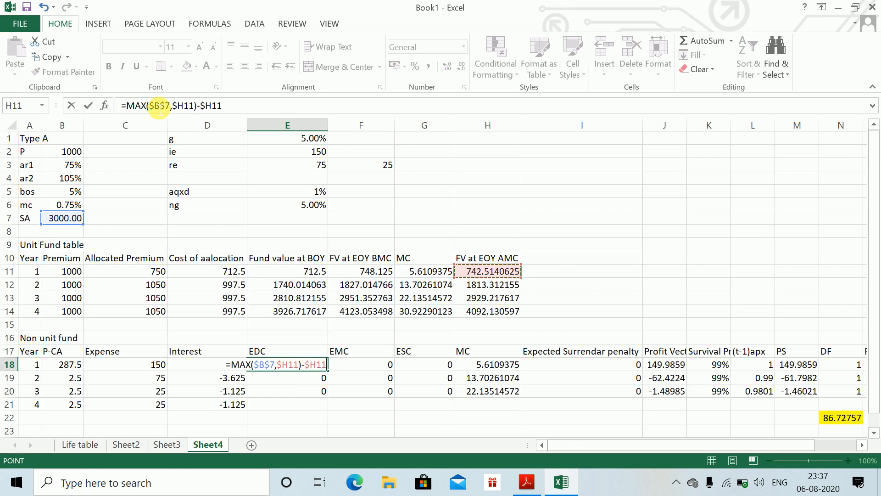
key(ctrl+Return)
- Fill the MAX formula from E18 down to E21
key(shift+Down)
key(shift+Down)
key(shift+Down)
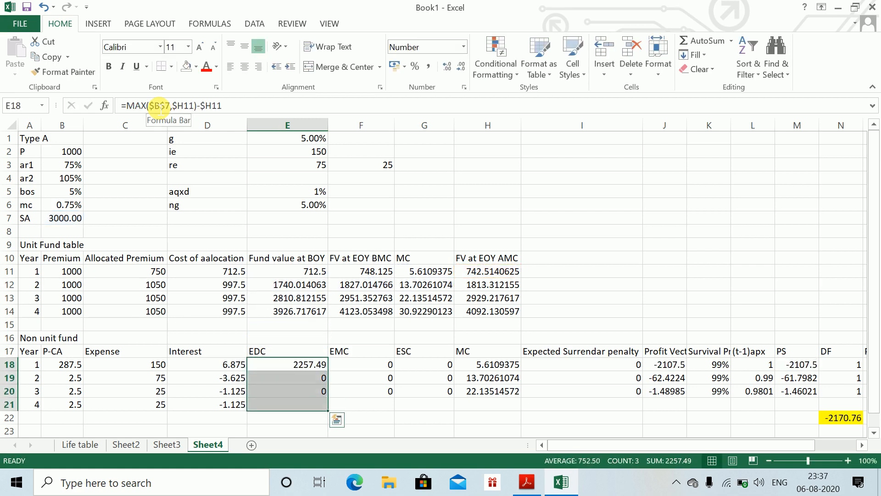
key(ctrl+d)
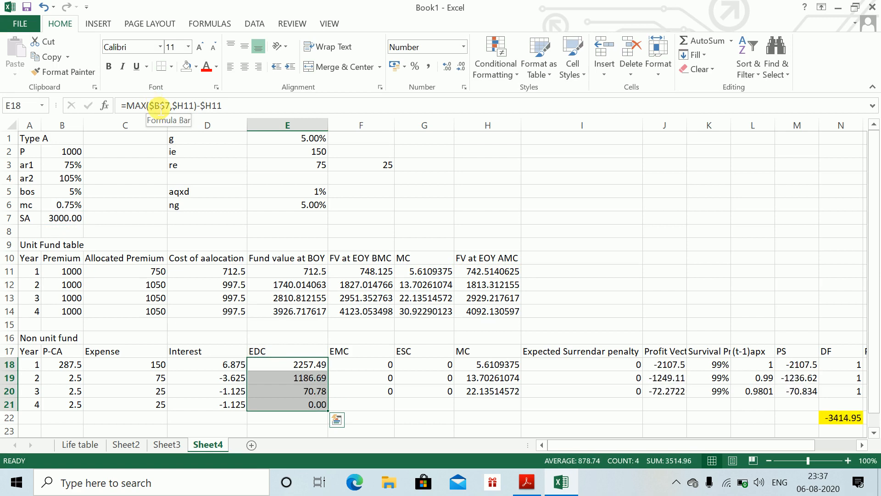
- Rename the non-unit fund headers in E17 to Death benefit and F17 to Mortality probability
key(Up)
key(Down)
key(Up)
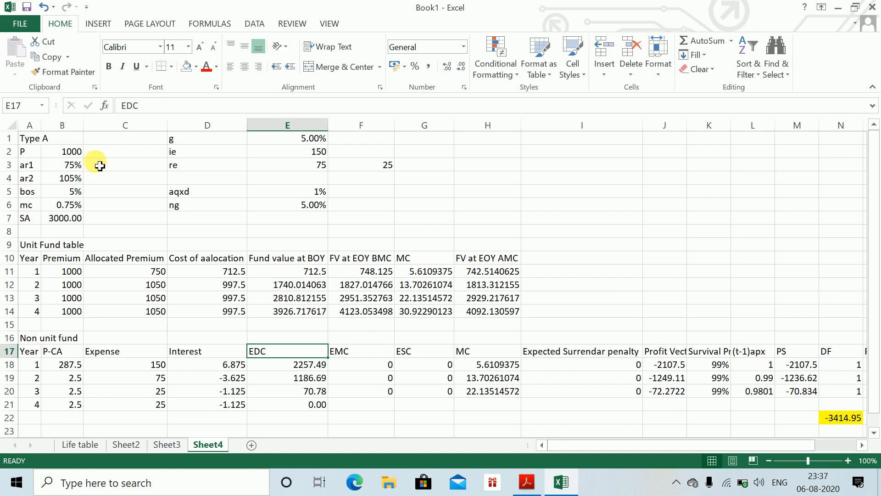
key(Down)
key(Up)
text(Death)
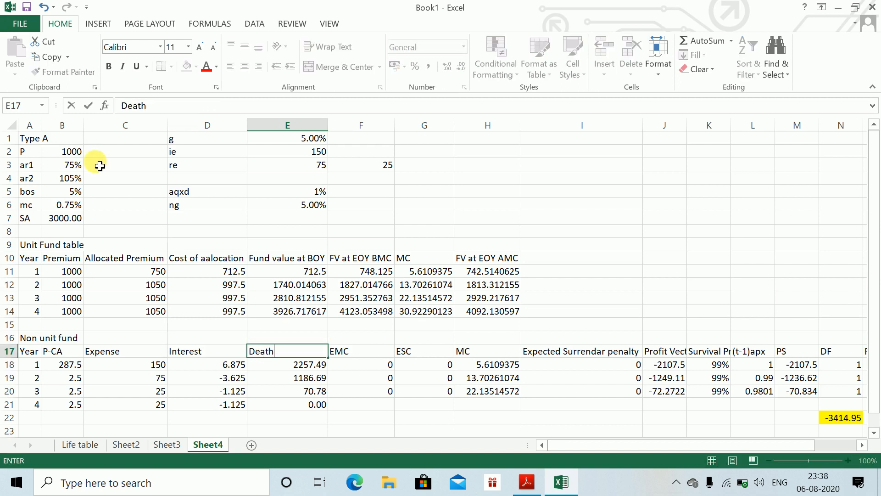
text( benefit)
key(Tab)
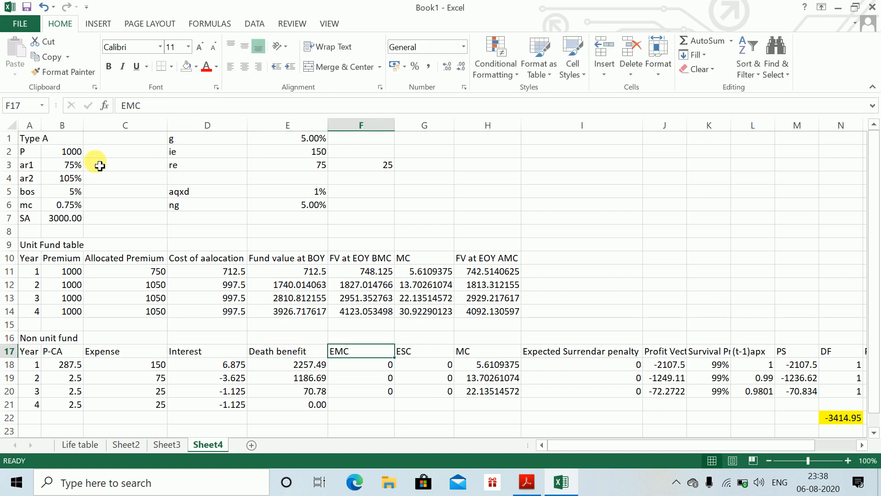
text(Mortality)
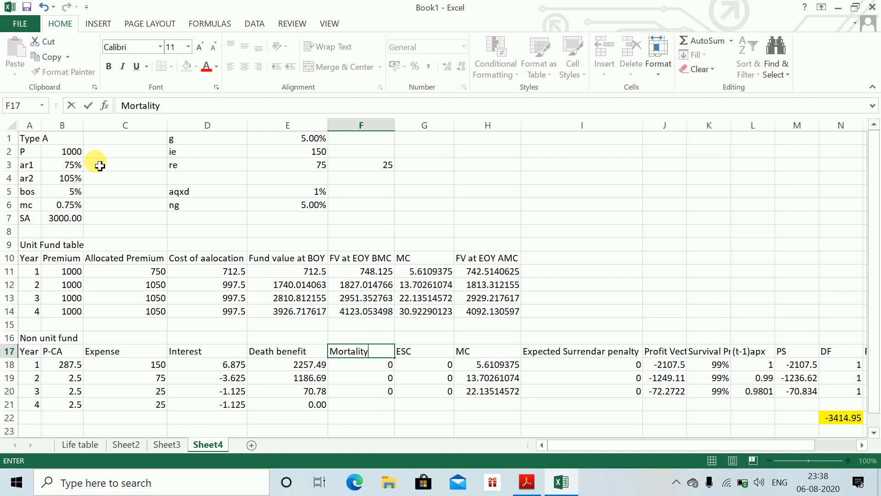
text( probability)
key(Return)
key(Left)
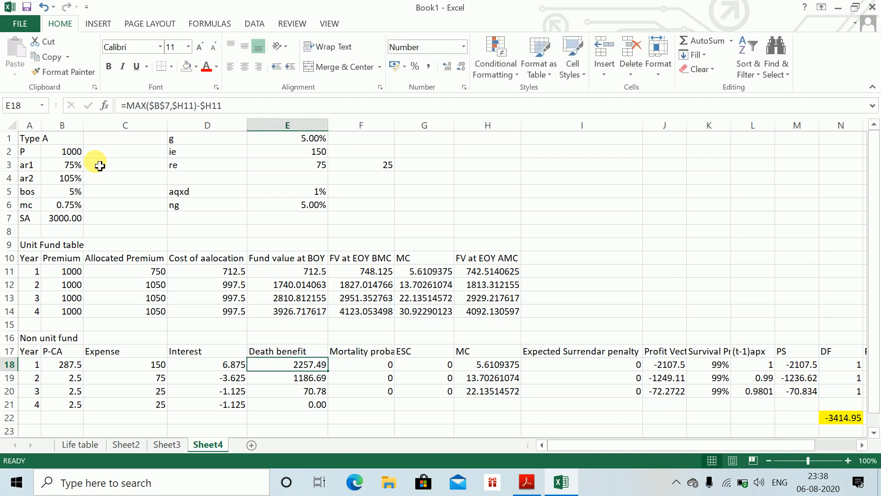
- Enter =$E$5 in F18 to bring in the aqxd rate as the year 1 mortality probability
key(Right)
text(=)
key(Up)
key(Up)
key(Up)
key(Up)
key(Up)
key(Up)
key(Up)
key(Up)
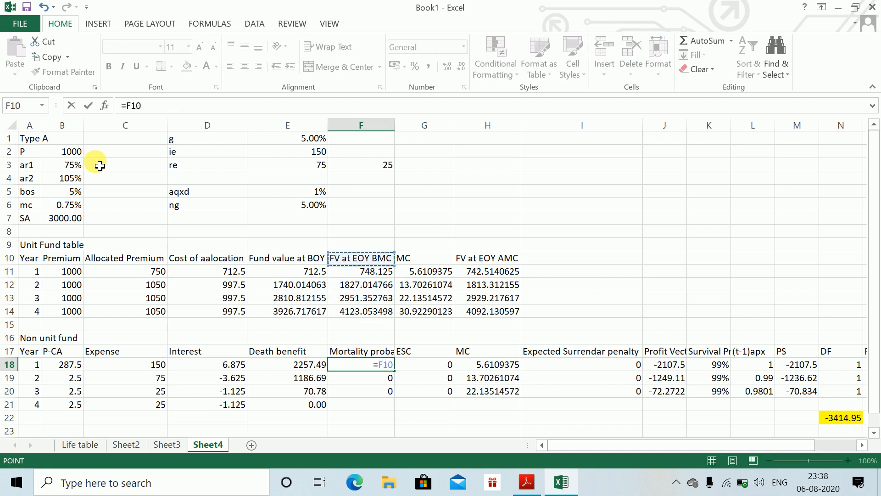
key(Up)
key(Up)
key(Up)
key(Left)
key(Up)
key(Up)
key(F4)
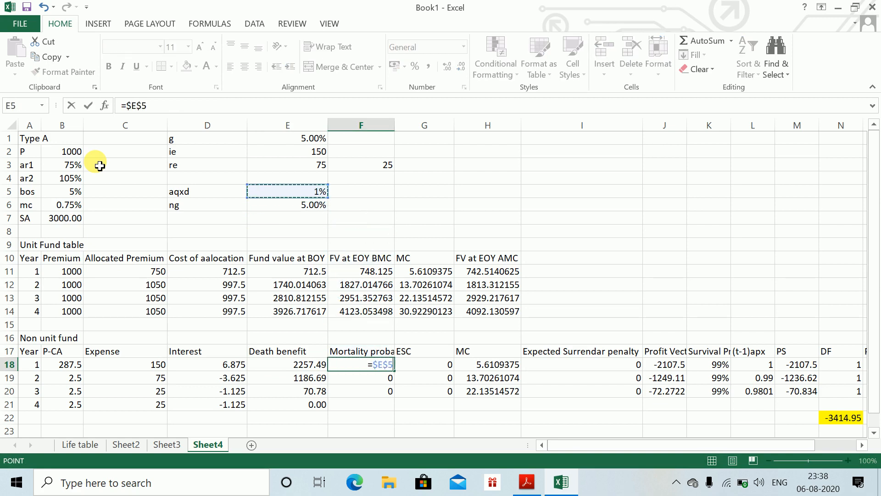
key(Return)
- Fill the mortality probability formula from F18 down to F21
key(Up)
key(shift+Down)
key(shift+Down)
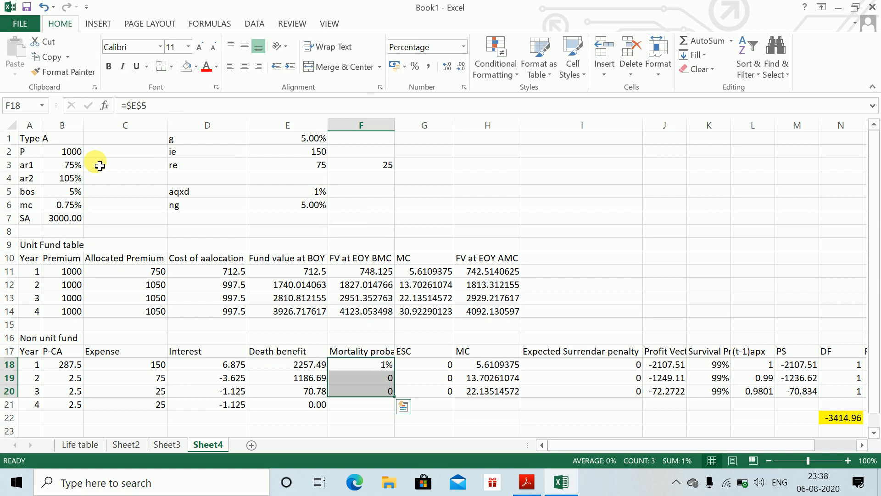
key(shift+Down)
key(ctrl+d)
- Rename the header in G17 to EDC and enter =E18*F18 in G18 for the year 1 expected death cost
key(Up)
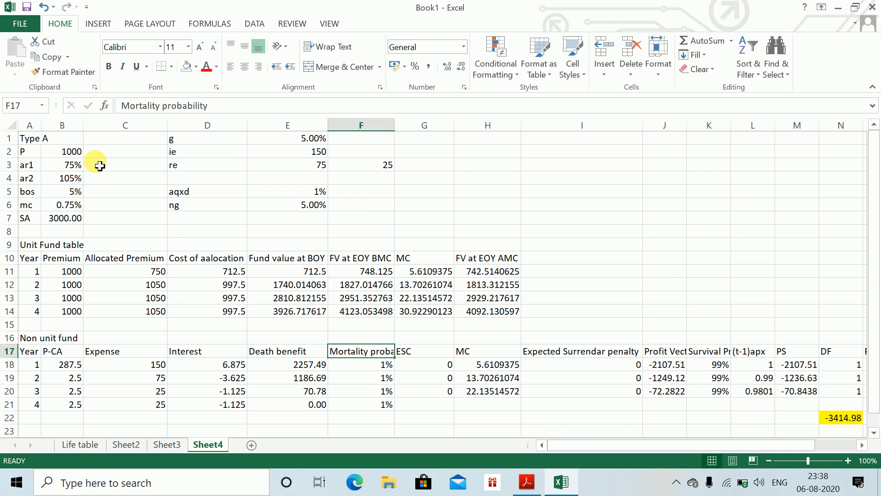
key(Right)
text(EDC)
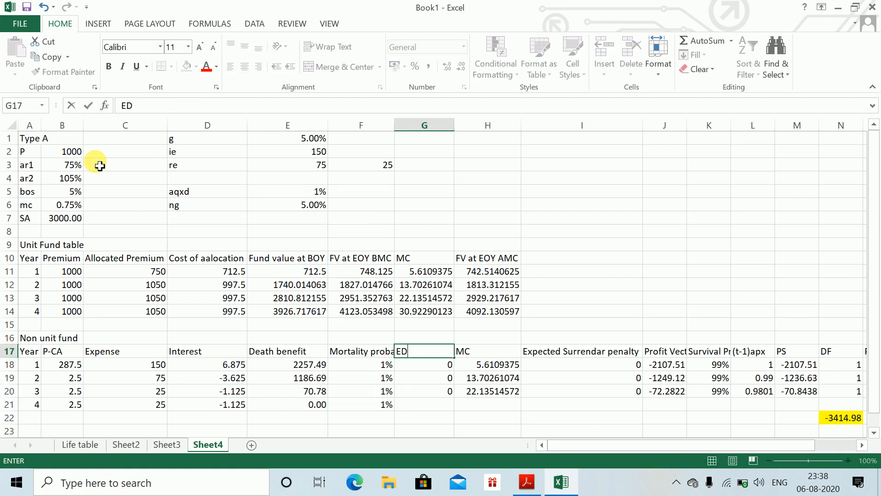
key(Return)
text(=)
key(Left)
key(Left)
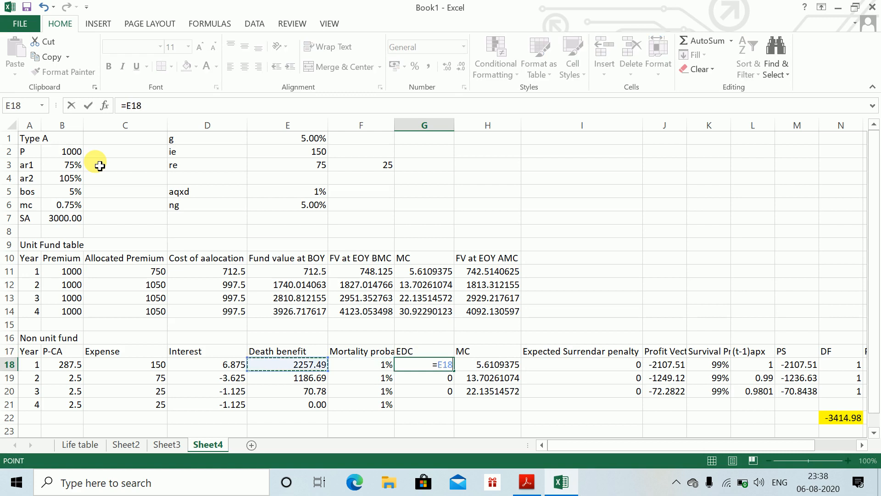
text(*)
key(Right)
key(Return)
- Fill the EDC formula from G18 down to G21
key(Up)
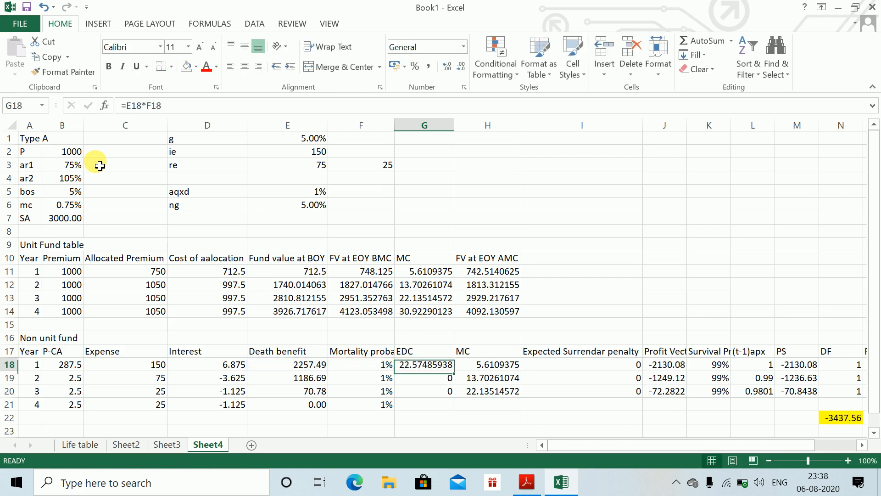
key(shift+Down)
key(shift+Down)
key(shift+Down)
key(ctrl+d)
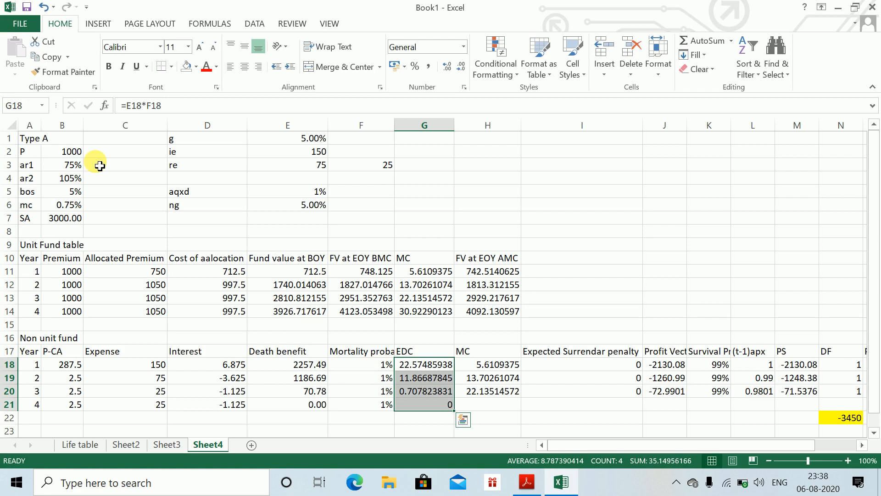
key(Right)
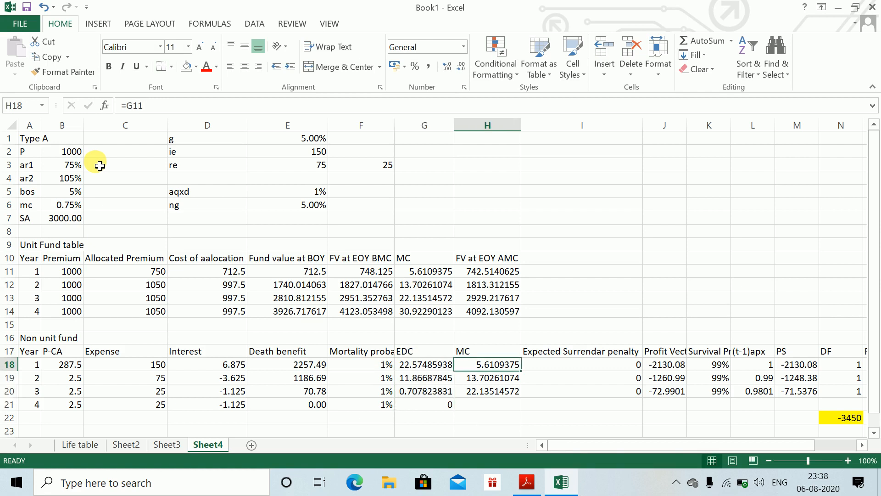
- Insert blank cells at H17:H21, shifting the MC column and everything after it one column over
key(Up)
key(shift+Up)
key(shift+Down)
key(shift+Down)
key(shift+Down)
key(shift+Down)
key(shift+Down)
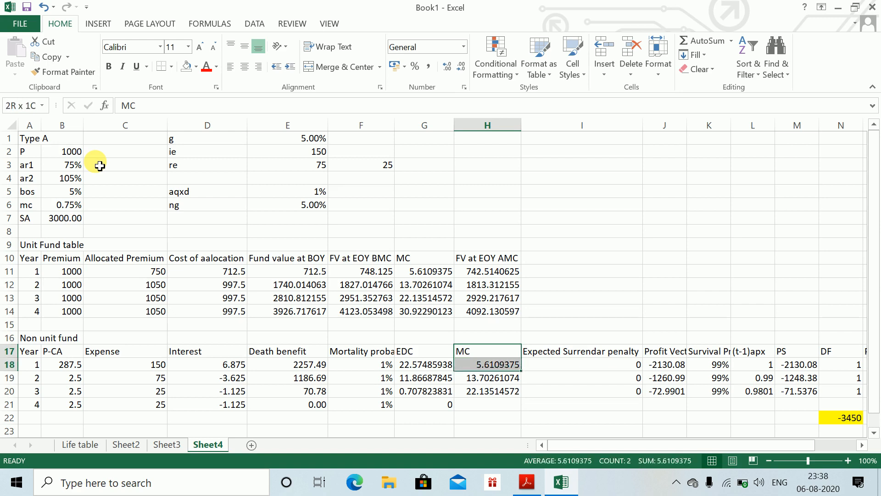
key(ctrl+shift+equal)
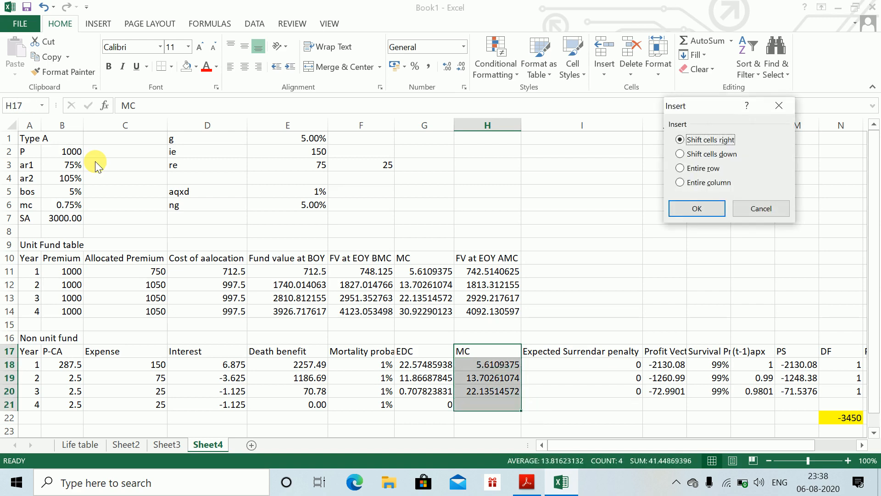
key(Return)
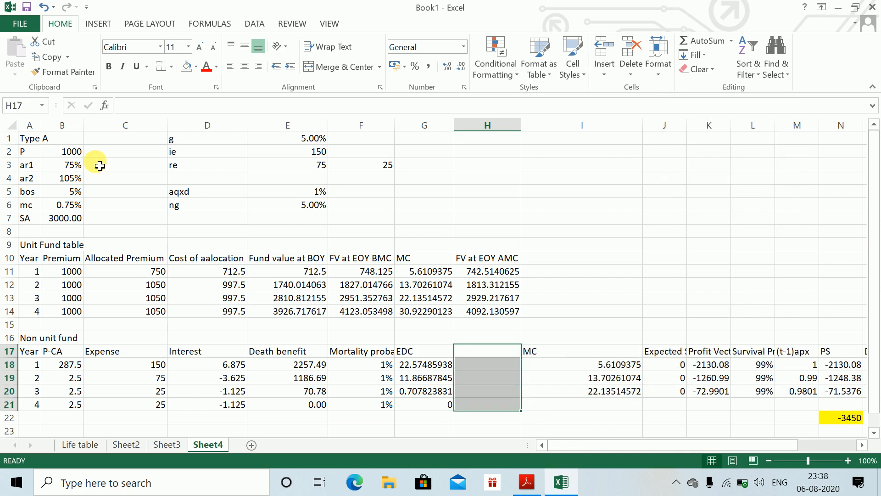
- Enter the header EMC in H17 and set the year 4 value in H21 to 0
key(shift+Up)
key(shift+Up)
key(shift+Up)
key(shift+Up)
text(M)
key(BackSpace)
text(EM)
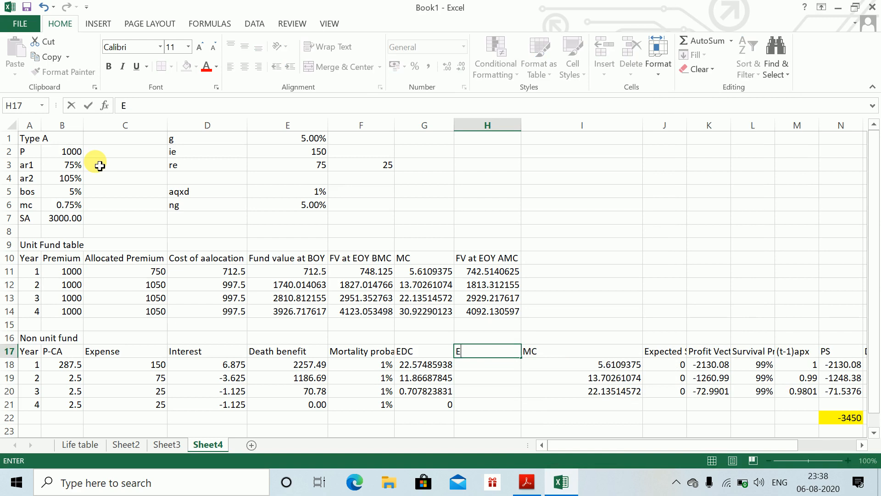
key(Return)
key(Down)
key(Down)
key(Down)
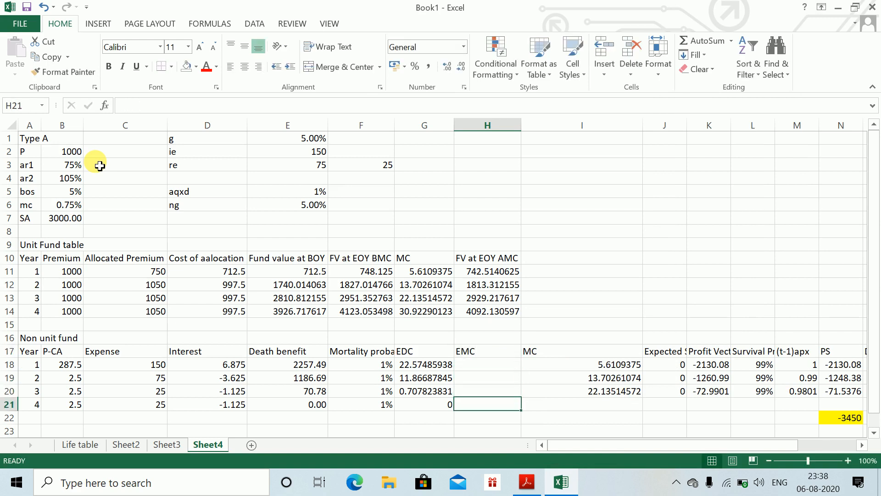
text(0)
key(Return)
- Re-enter =G11 in I18 to link the year 1 MC to the unit fund table
key(Up)
key(Up)
key(Up)
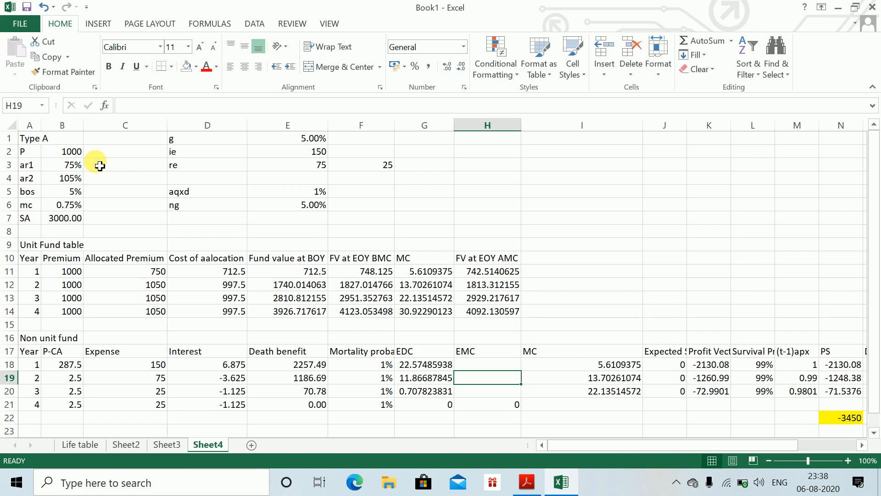
key(Right)
key(Right)
key(Down)
key(Left)
key(Down)
key(Up)
key(Up)
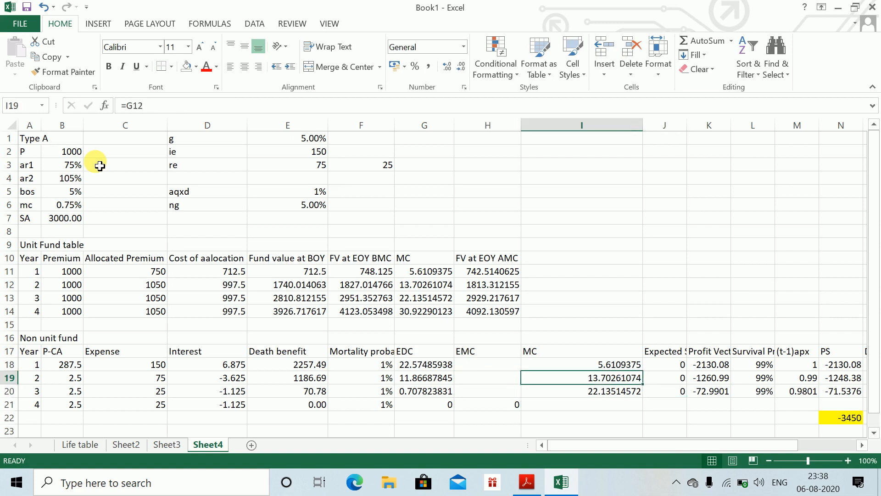
key(Up)
key(F2)
key(BackSpace)
key(BackSpace)
key(BackSpace)
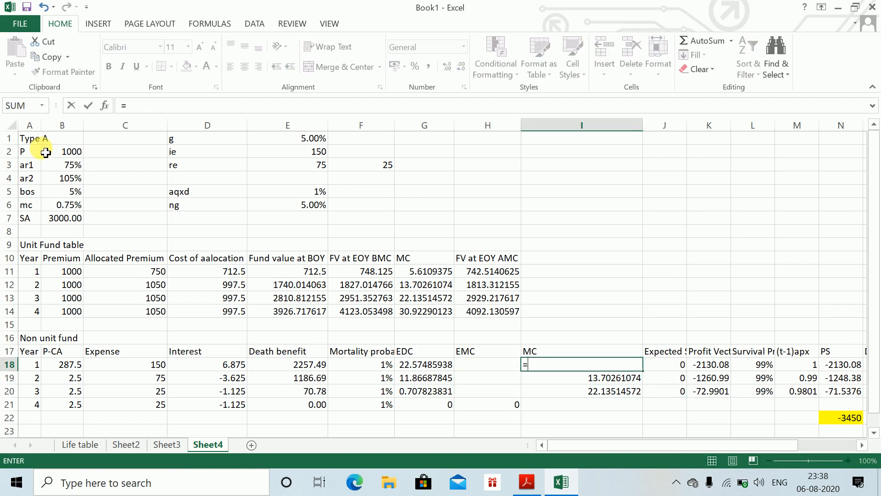
click(410, 270)
key(Return)
- Fill the MC formula from I18 down to I21
key(Up)
key(shift+Down)
key(shift+Down)
key(shift+Down)
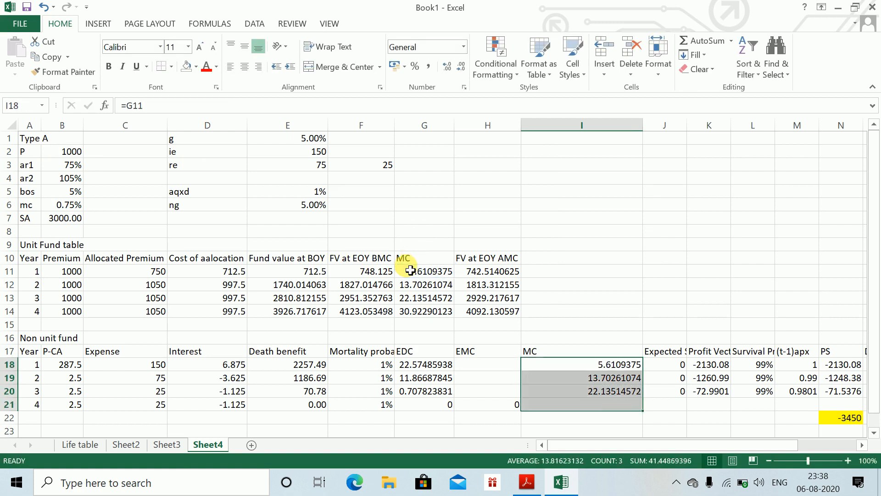
key(ctrl+d)
- Delete the Expected Surrendar penalty cells J17:J21, shifting the remaining cells left
key(Right)
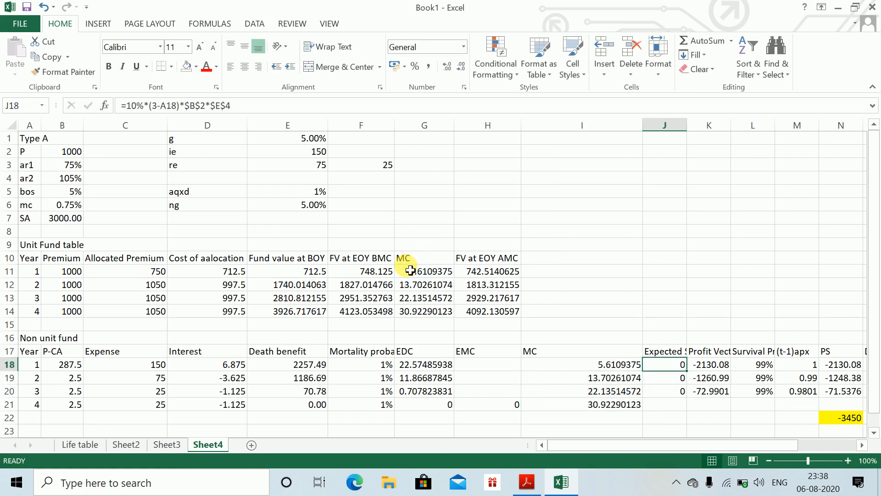
key(Up)
key(shift+Down)
key(shift+Down)
key(shift+Down)
key(shift+Down)
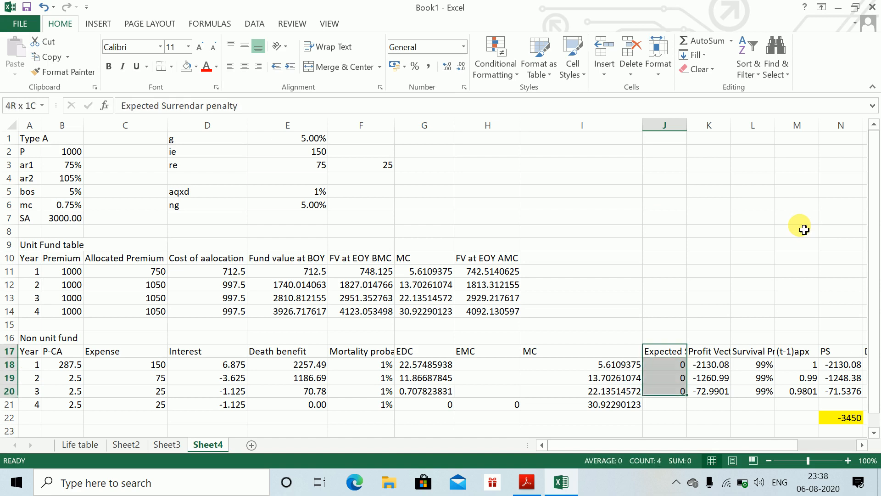
key(ctrl+minus)
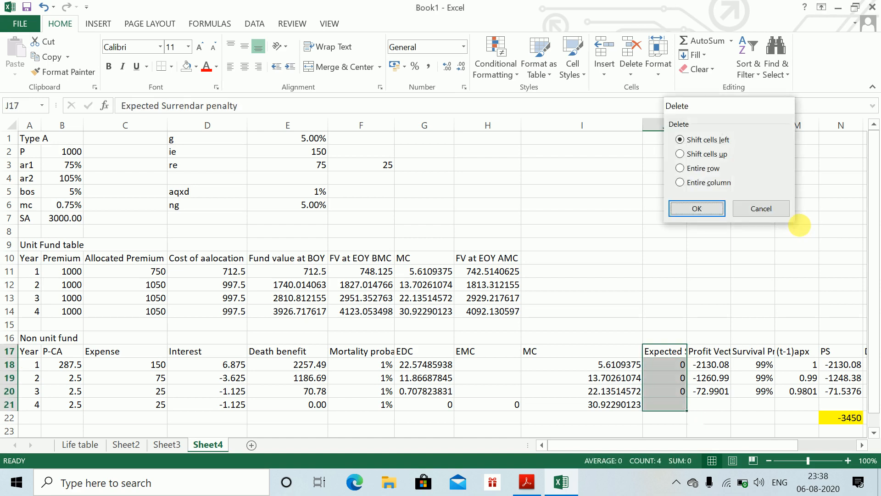
key(Return)
- Enter =B18-C18+D18-G18-H18+I18 in J18 for the year 1 profit vector
key(Down)
text(=)
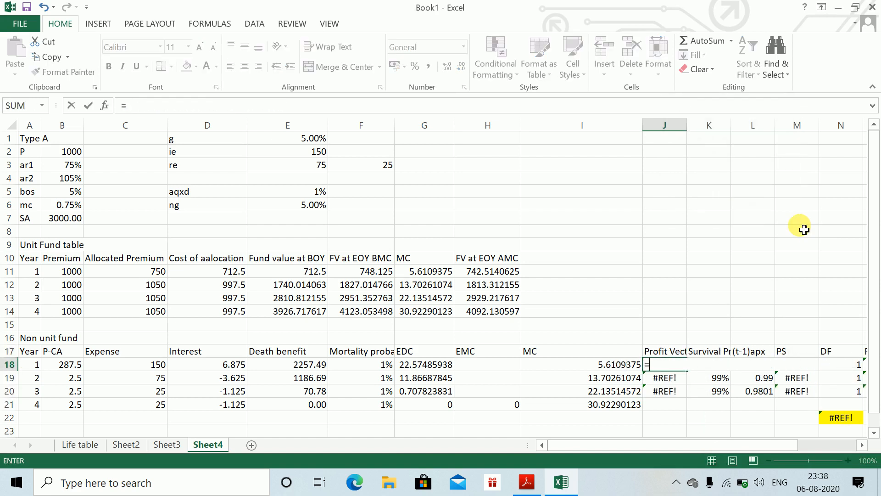
key(Left)
key(Left)
key(Left)
key(Left)
key(Left)
key(Left)
key(Left)
key(Left)
key(Left)
key(Right)
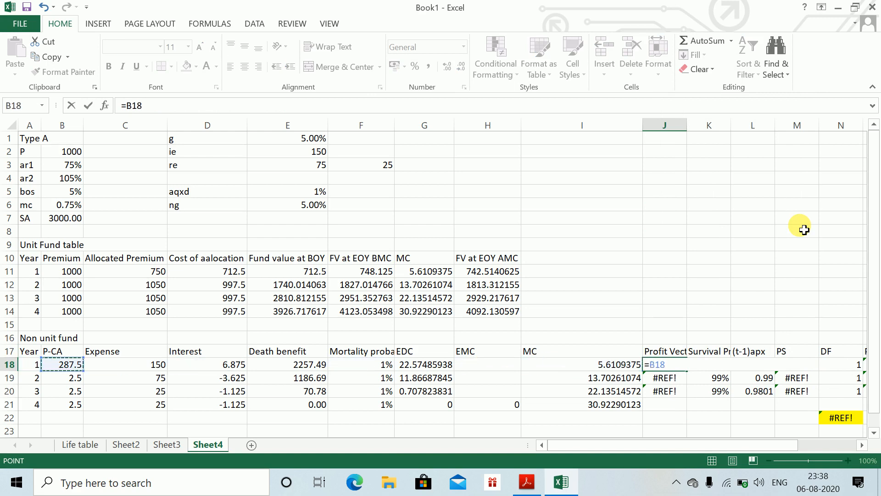
text(-)
key(Left)
key(Left)
key(Left)
key(Left)
key(Left)
key(Left)
key(Left)
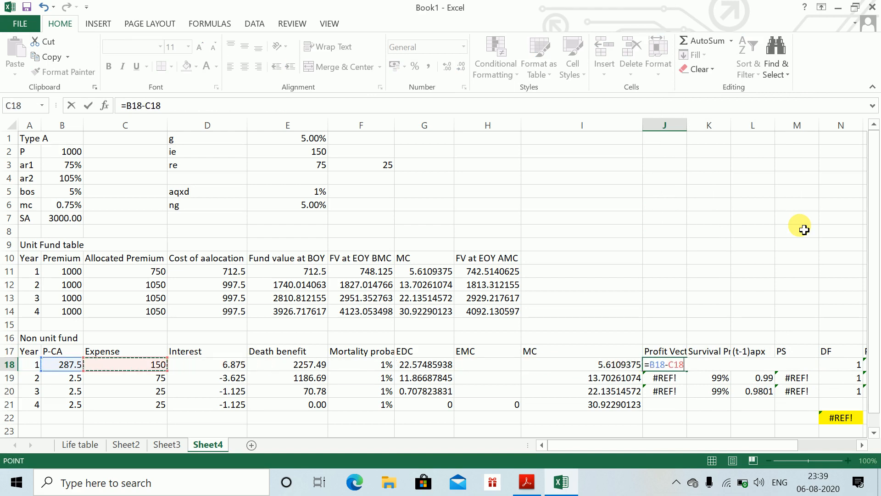
key(Left)
key(Right)
text(+)
key(Left)
key(Left)
key(Left)
key(Left)
key(Left)
key(Left)
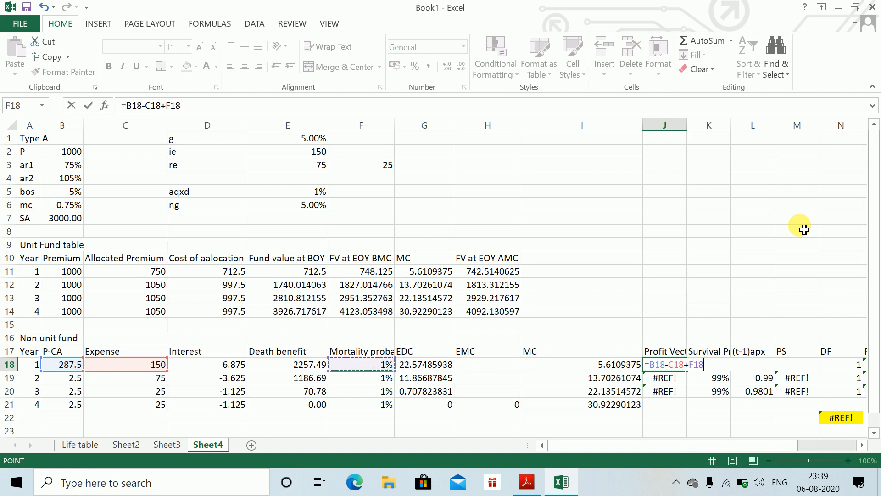
text(-)
key(Left)
key(Left)
key(Left)
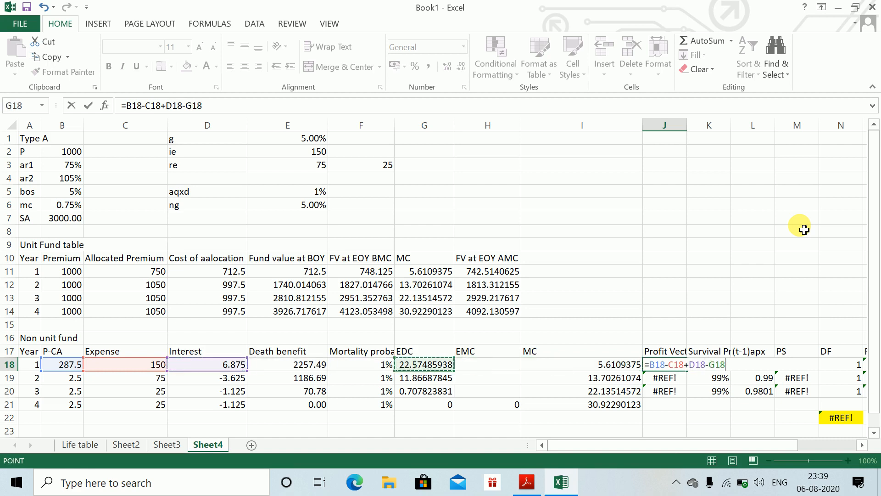
text(-)
key(Left)
key(Left)
text(+)
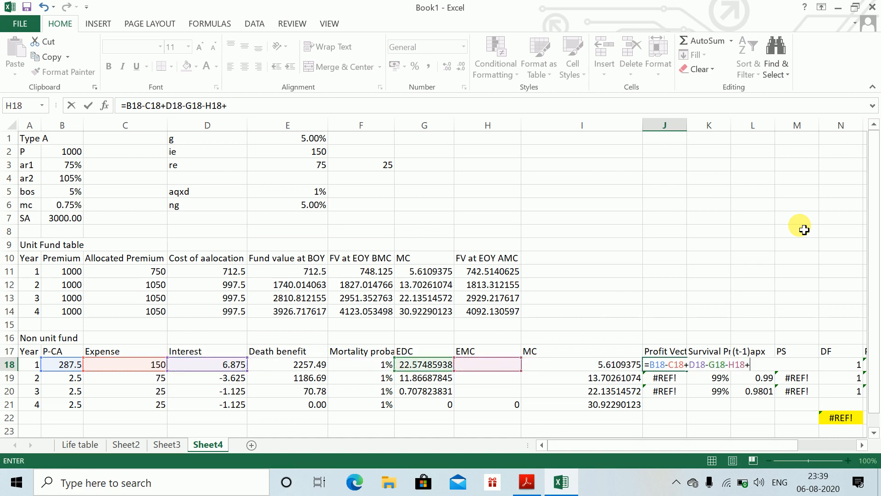
key(Left)
key(Return)
- Fill the profit vector formula from J18 down to J21
key(Up)
key(shift+Down)
key(shift+Down)
key(shift+Down)
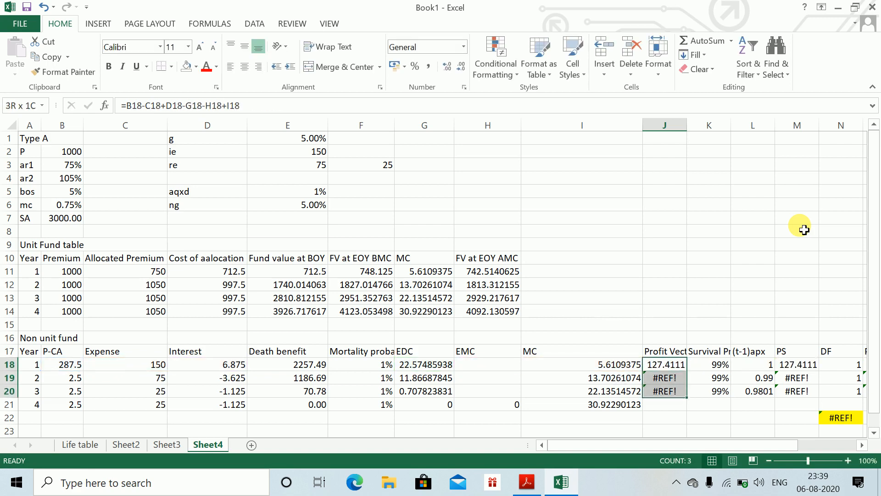
key(ctrl+d)
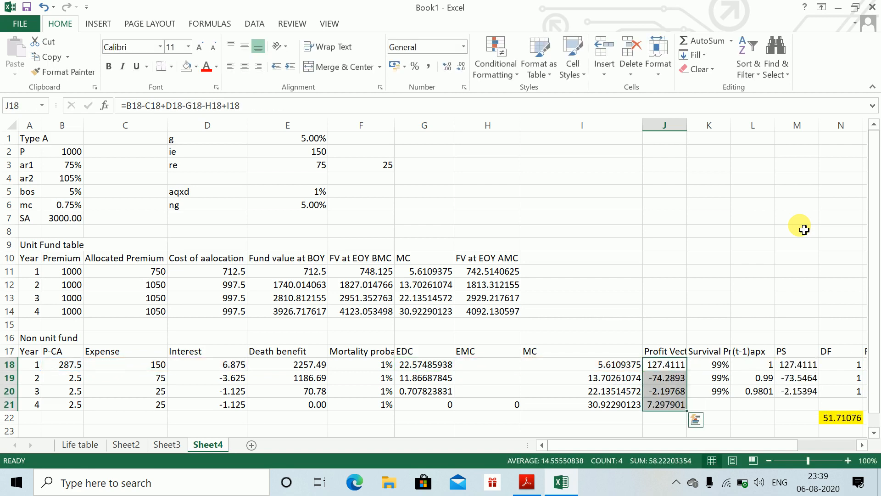
key(Down)
key(Up)
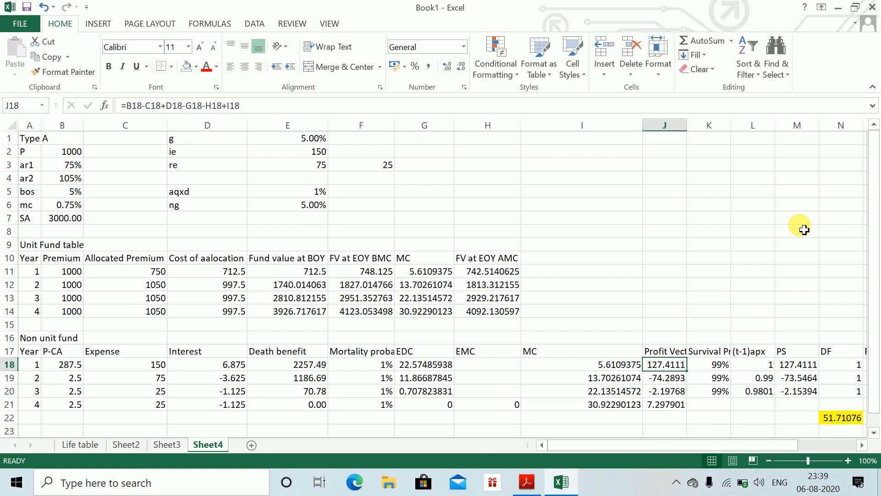
- Clear the contents of K17:O22, covering the survival probability, (t-1)apx, PS, DF and PV columns and the total
key(Right)
key(Up)
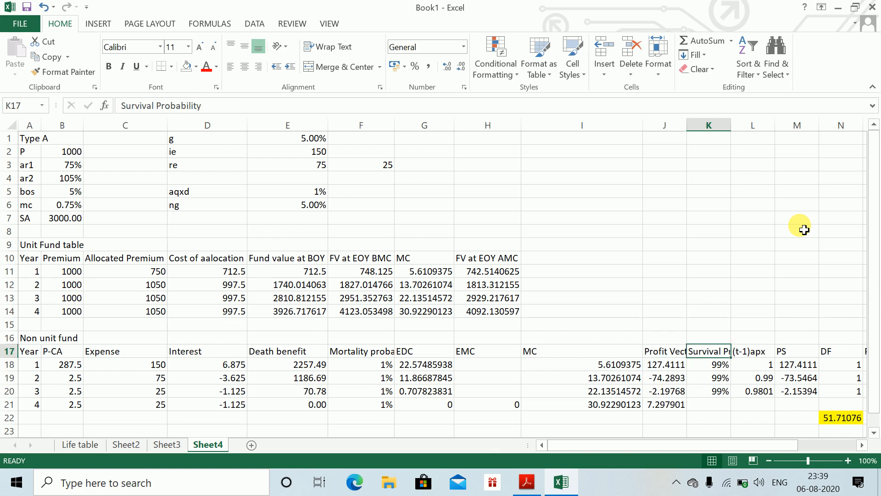
key(shift+Right)
key(shift+Right)
key(shift+Right)
key(shift+Right)
key(shift+Down)
key(shift+Down)
key(shift+Down)
key(shift+Down)
key(shift+Down)
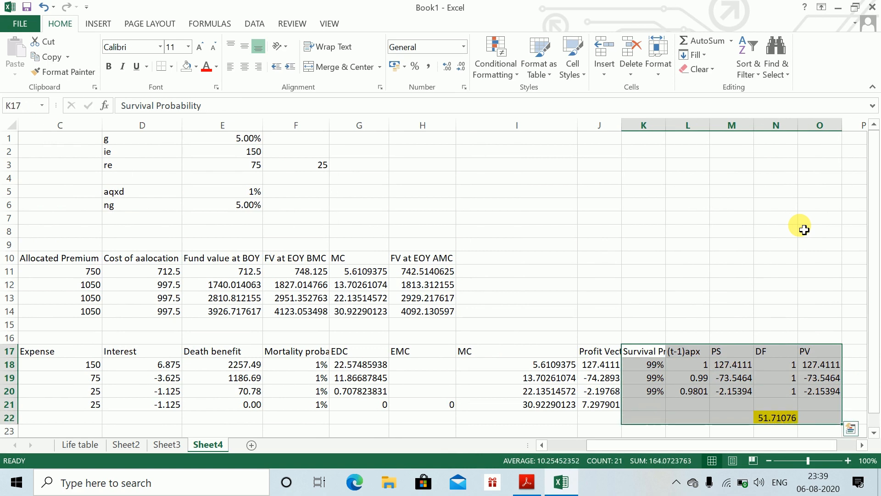
key(Delete)
- Switch to the question PDF in Acrobat Reader to read part (ii) on non-unit reserves, and return to the Excel worksheet
key(Left)
key(Left)
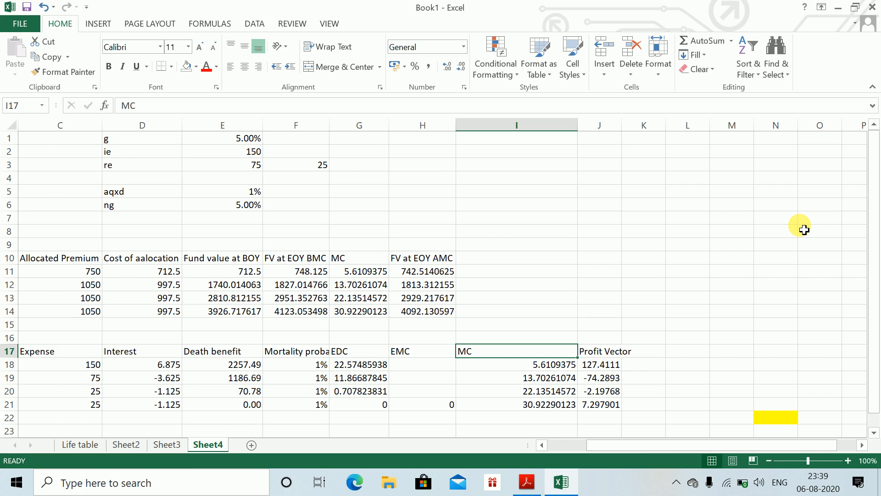
key(Left)
key(Home)
key(alt+Tab)
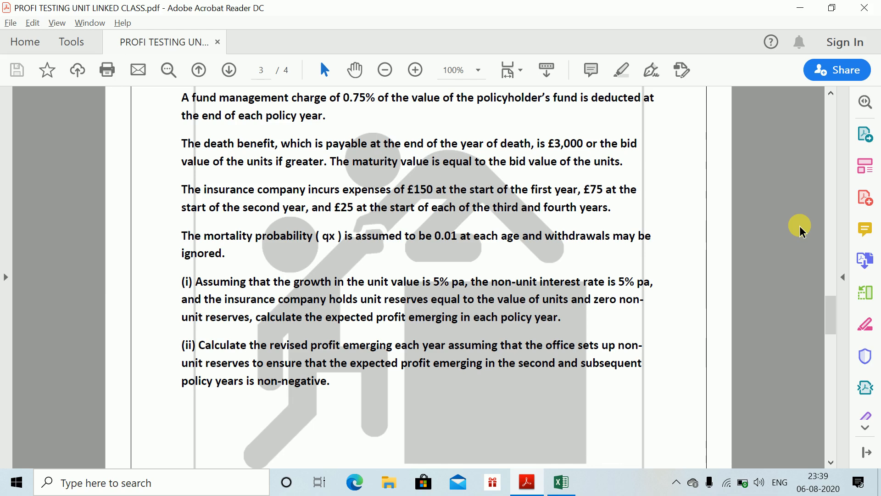
key(alt+Tab)
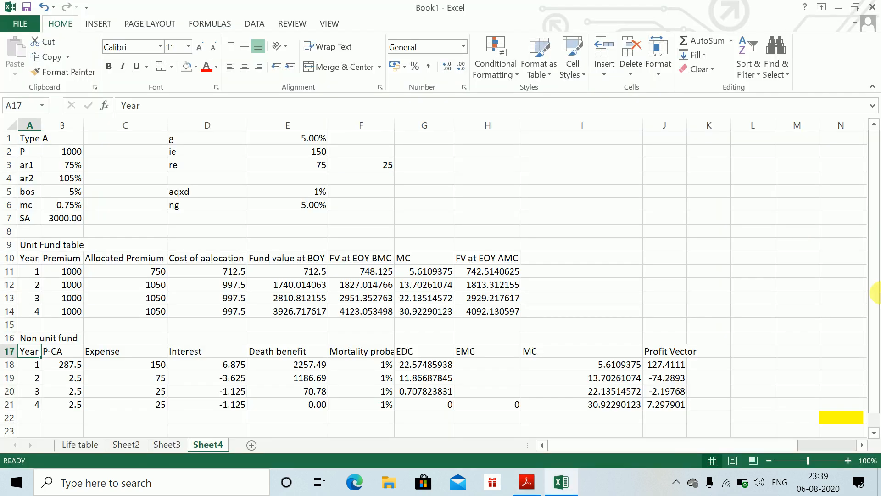
- Copy the entire Sheet4 worksheet and paste it into a new sheet, Sheet5
key(ctrl+a)
key(ctrl+a)
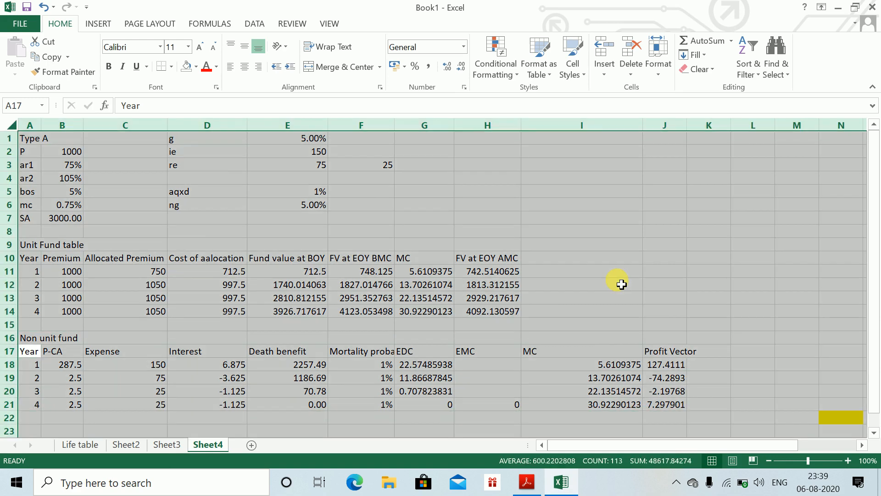
key(ctrl+c)
click(249, 445)
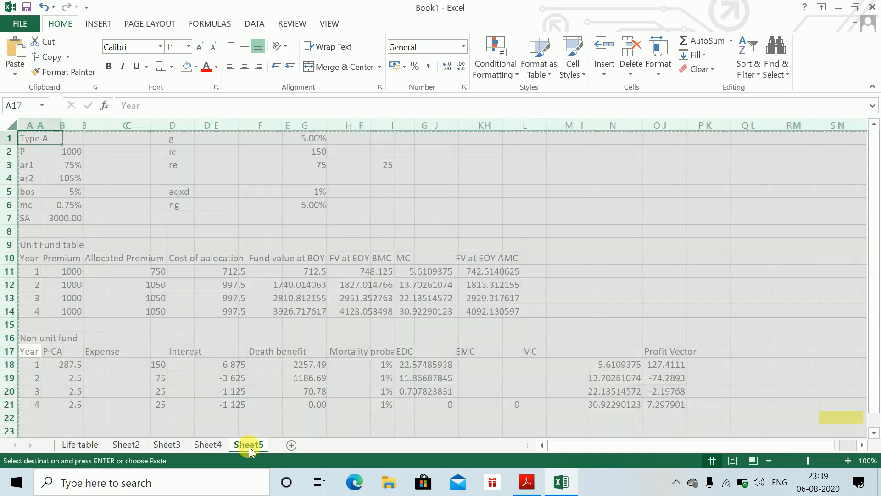
key(ctrl+v)
- Add the header Reserves in K17 beside the Profit Vector column on Sheet5
click(559, 354)
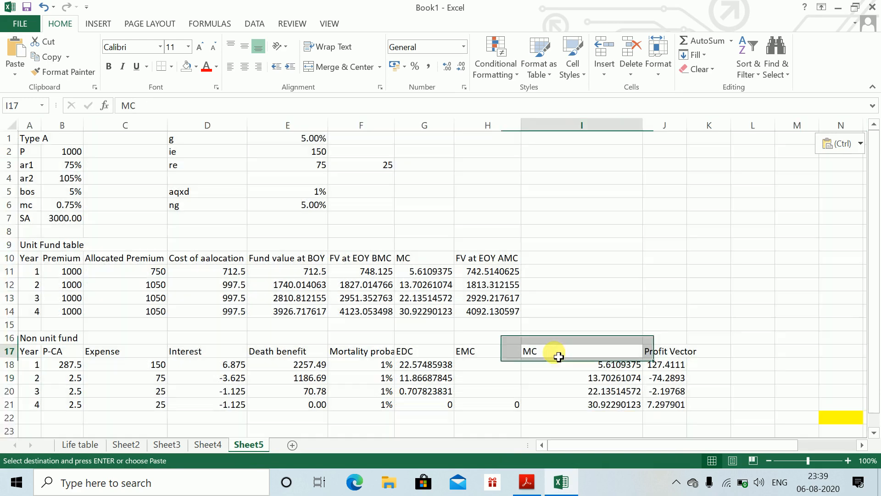
key(Right)
key(Right)
key(Right)
key(Right)
key(Left)
key(Left)
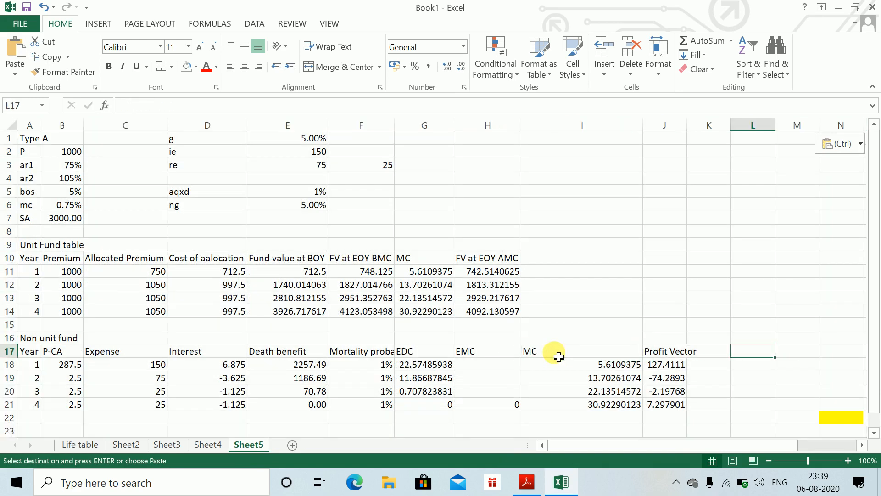
key(Right)
key(Right)
key(Right)
key(Right)
key(Right)
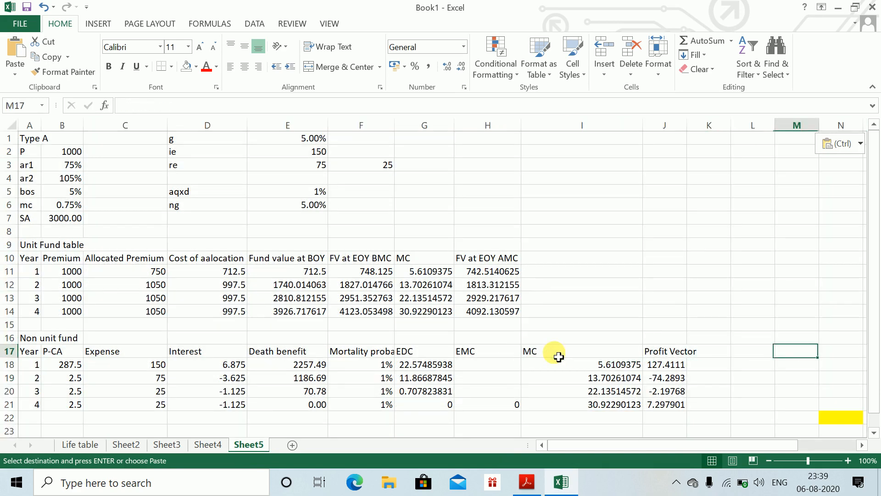
key(Left)
key(Left)
key(Left)
key(Left)
key(Left)
text(R)
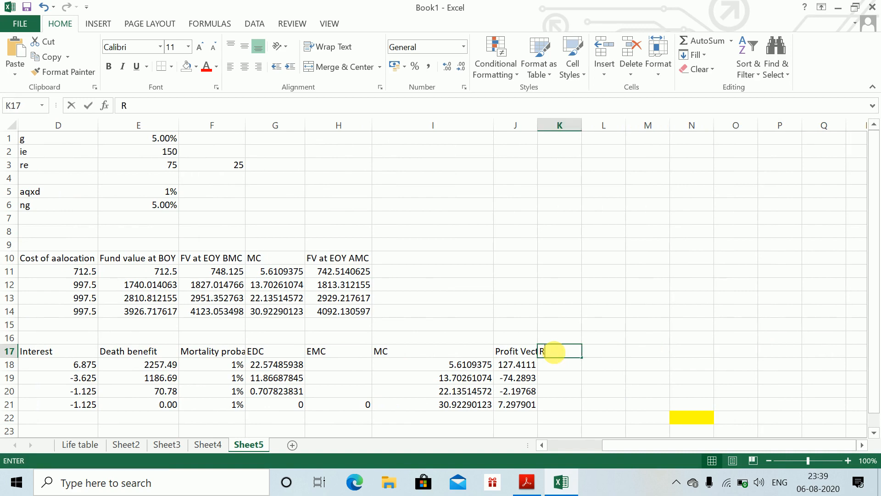
text(eserves)
key(Return)
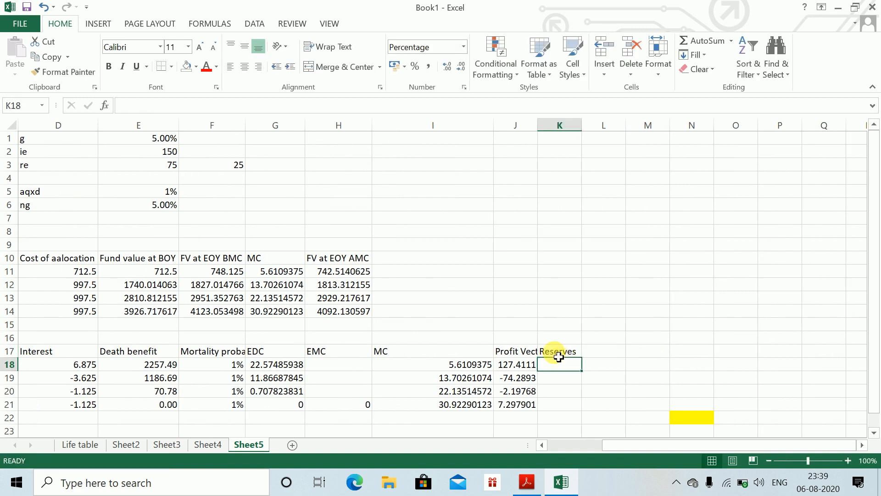
- Enter 0 in K21 as the year 4 reserve
key(Down)
key(Down)
key(Down)
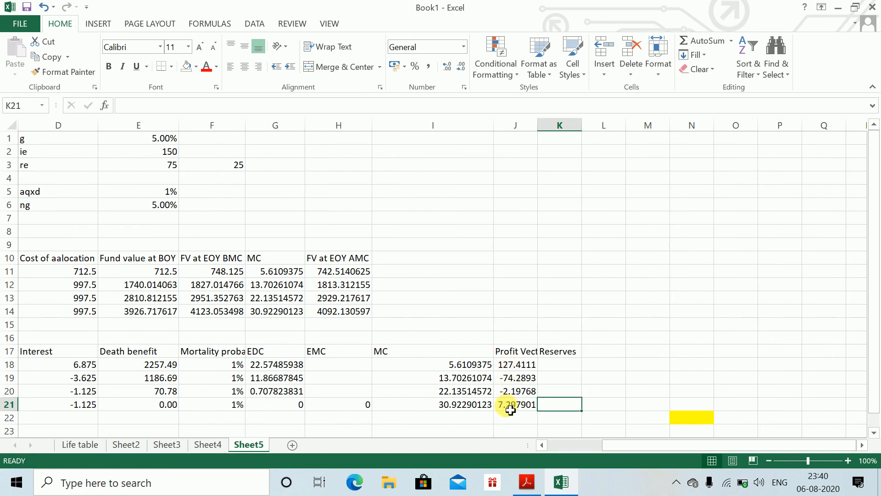
text(0)
key(ctrl+Return)
key(Up)
key(Down)
key(Up)
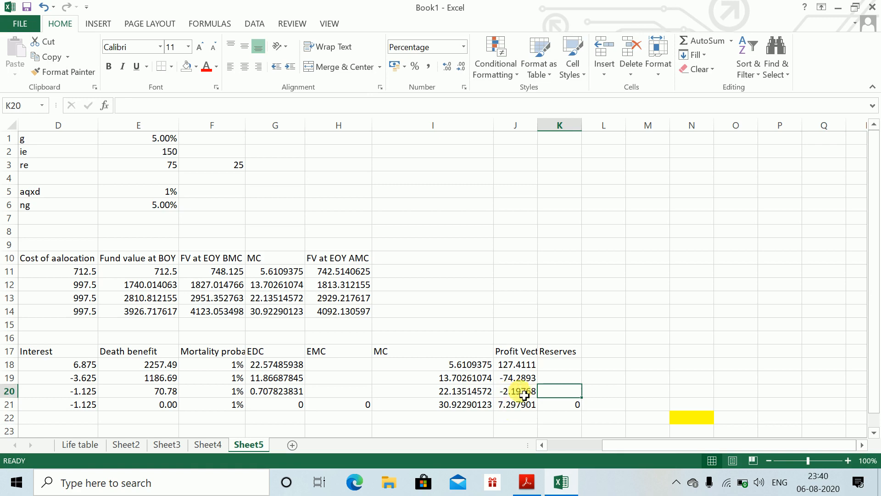
- Enter the year 3 reserve formula =-J20/(1+$E$6) in K20 of the Reserves column
text(=)
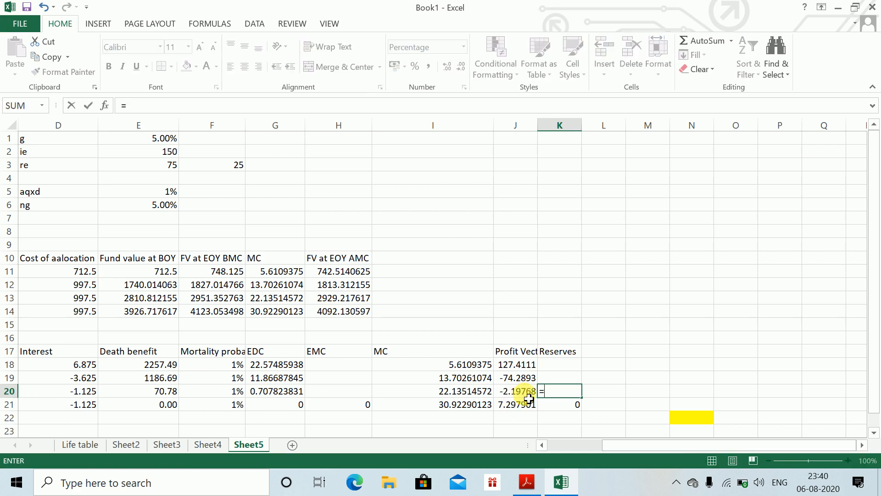
text(-)
click(528, 396)
text(/)
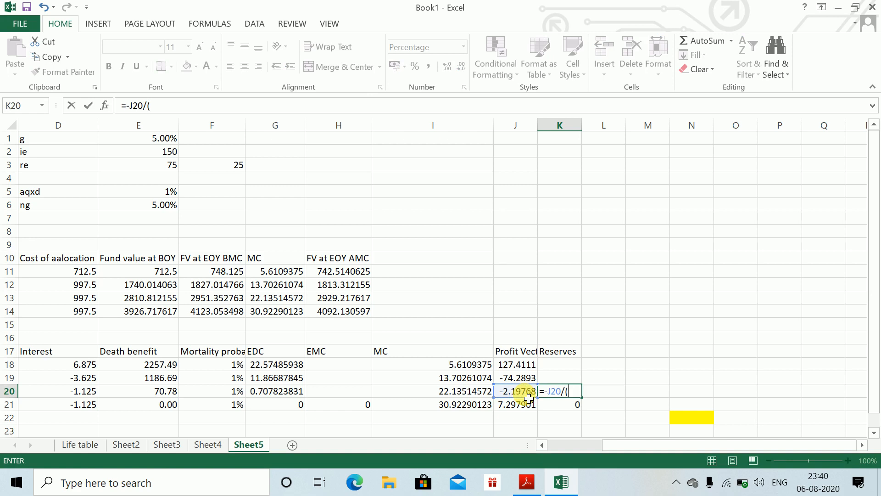
text((1+)
key(Up)
key(Up)
key(Up)
key(Up)
key(Up)
key(Up)
key(Up)
key(Up)
key(Up)
key(Up)
key(Up)
key(Up)
key(Up)
key(Up)
key(Up)
key(Up)
key(Up)
key(Up)
key(Up)
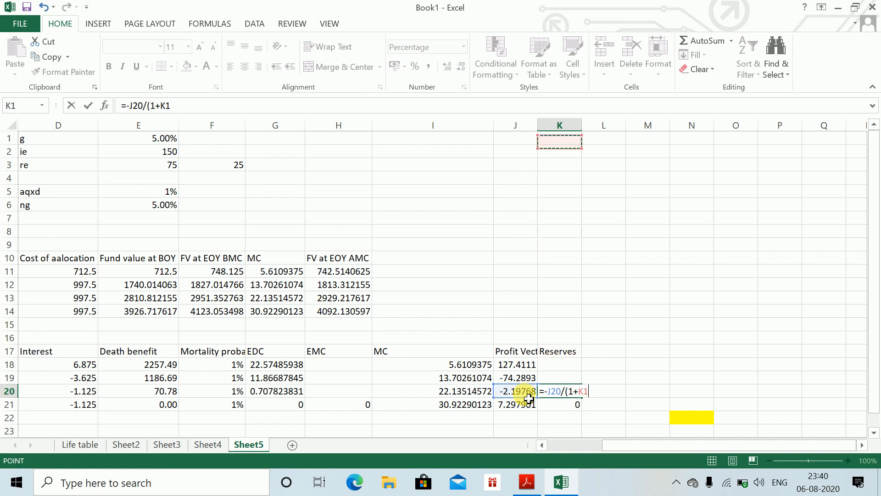
key(Left)
key(Left)
key(Left)
key(Left)
key(Left)
key(Left)
key(Left)
key(Left)
key(Down)
key(Down)
key(Down)
key(Down)
key(Down)
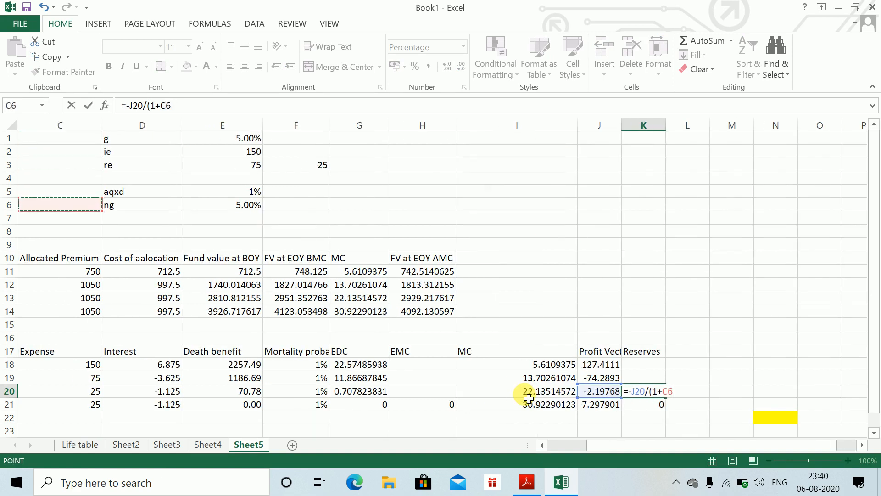
key(Right)
key(Right)
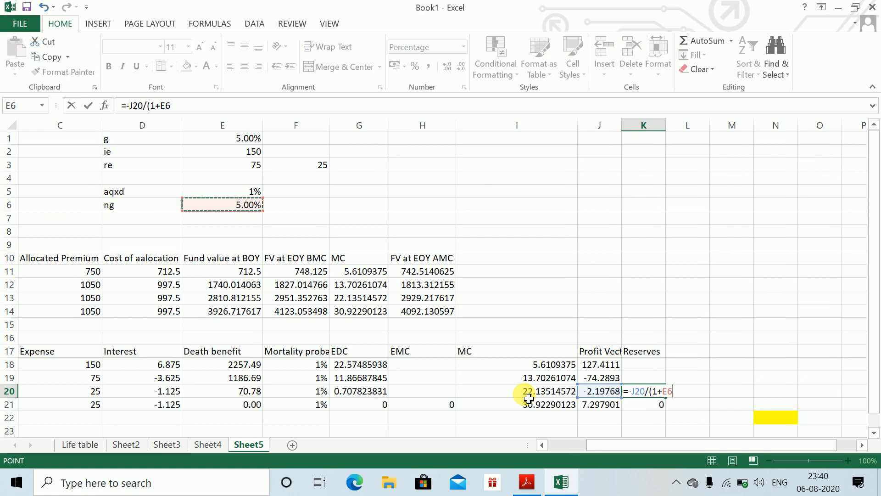
key(F4)
text())
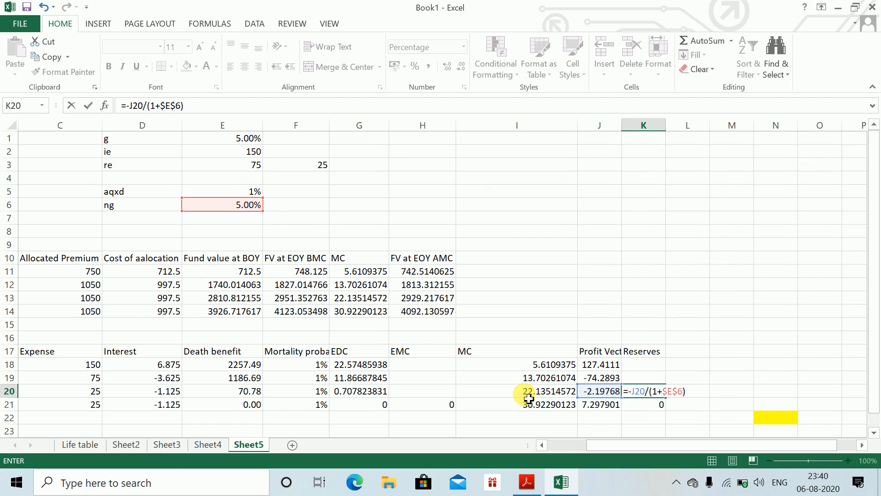
key(Return)
- Format the year 3 reserve in K20 as Number and move up to K19
key(Up)
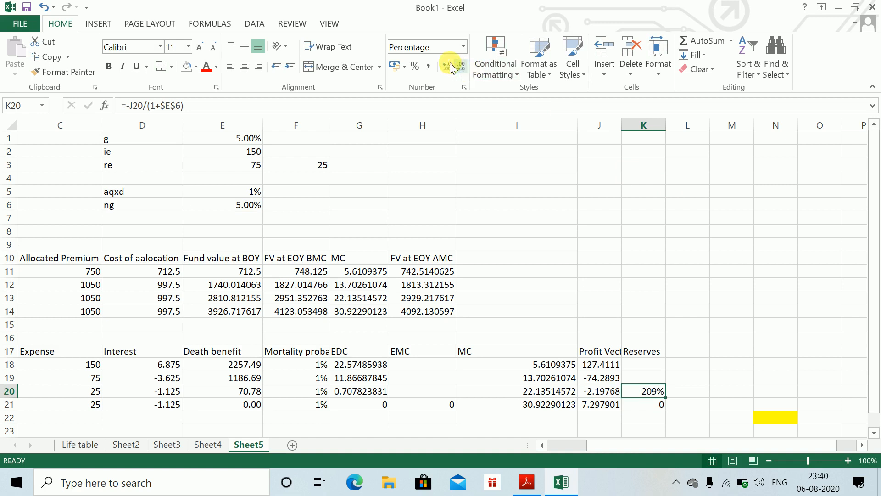
click(464, 48)
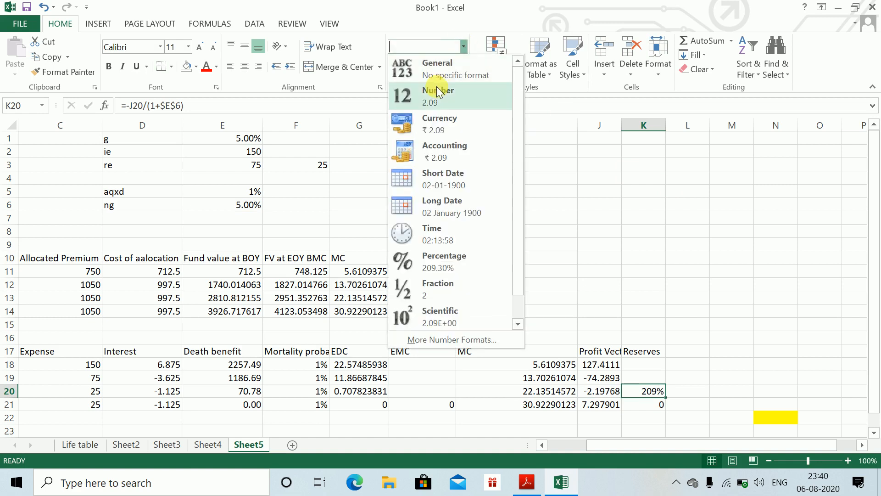
click(433, 94)
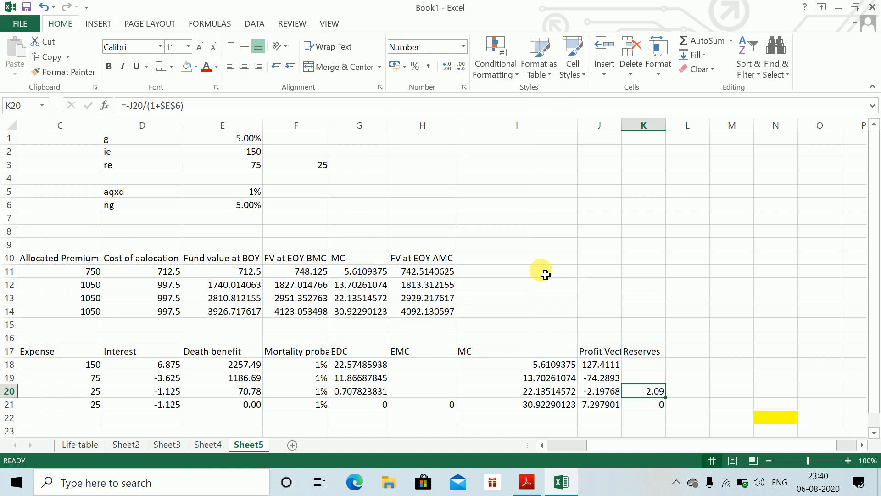
key(Up)
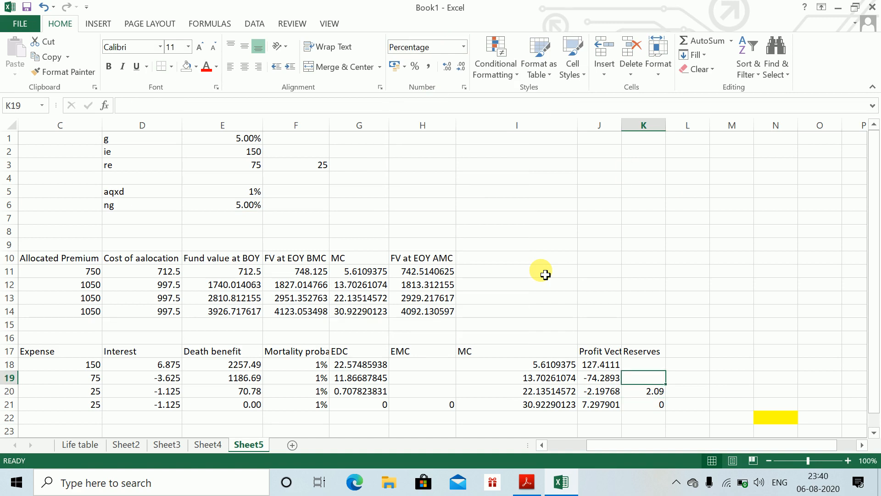
text(=)
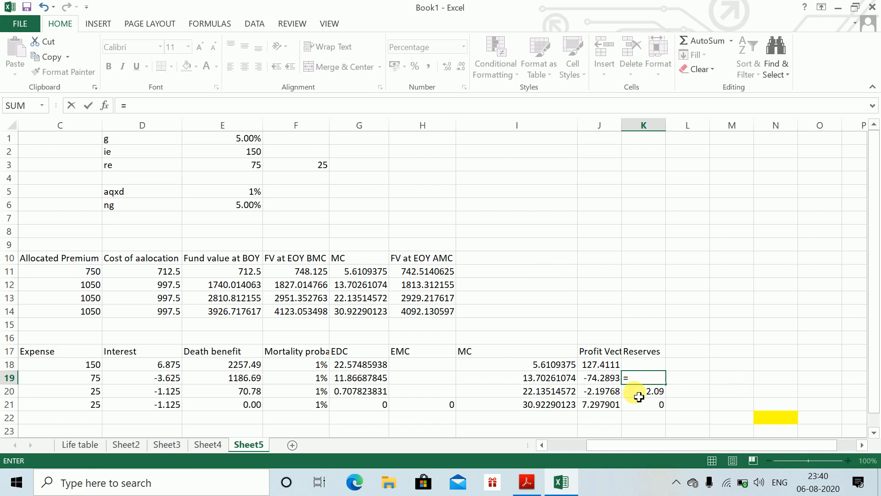
text(max)
key(Tab)
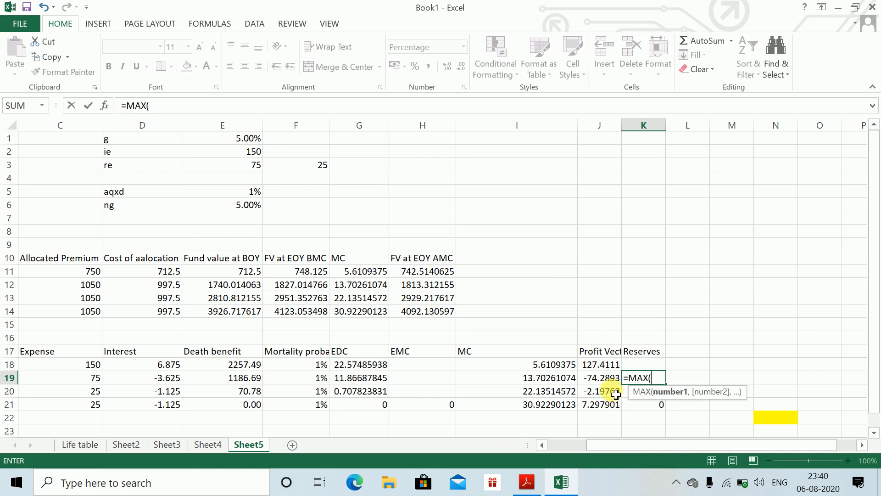
click(624, 392)
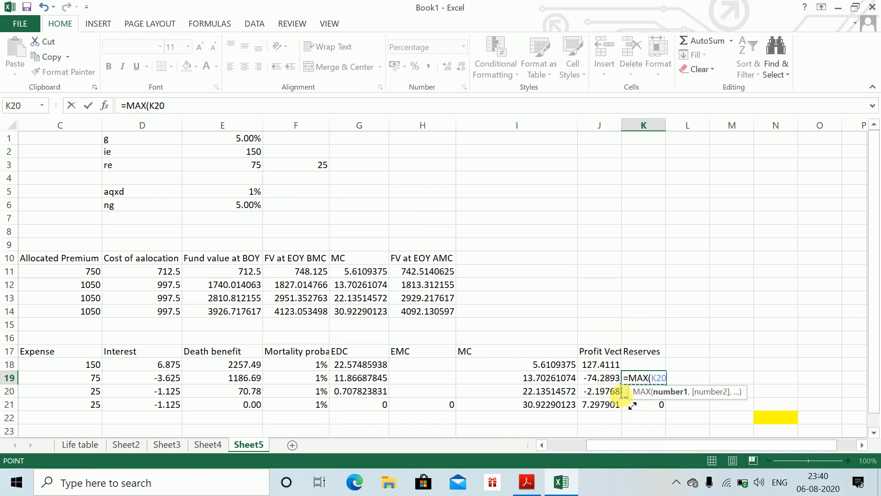
key(Escape)
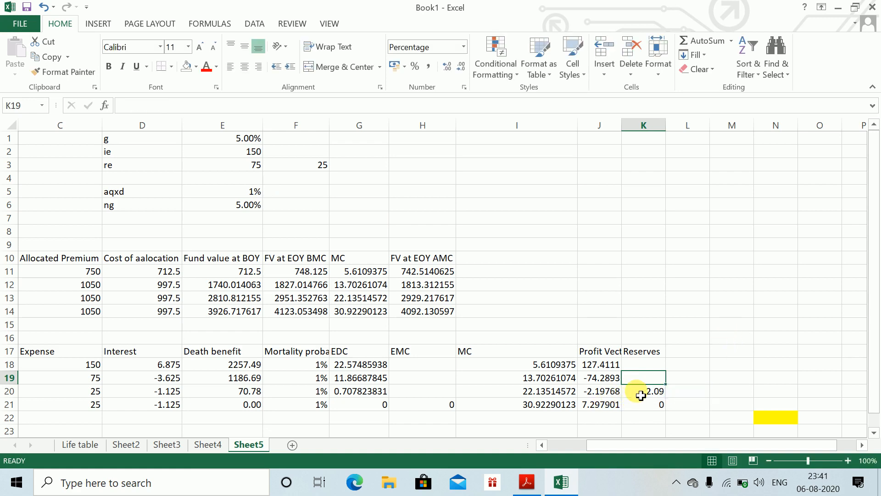
- Enter the year 2 reserve formula =MAX((K20*(1-F19)-J19)/(1+$E$6),0) in K19
text(=max)
key(Tab)
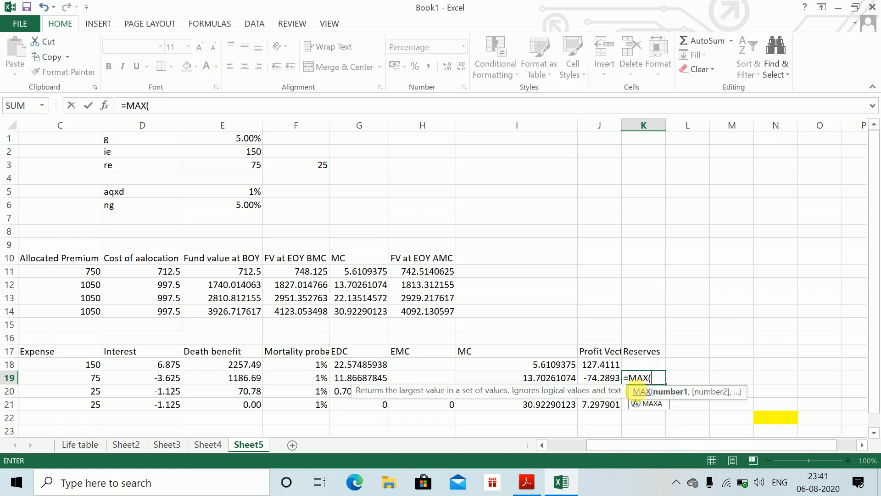
click(641, 394)
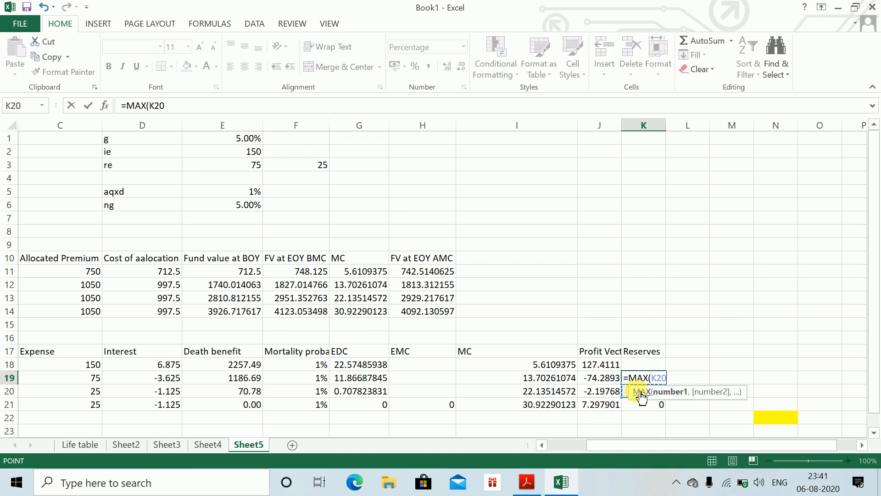
text(*(1-)
click(317, 383)
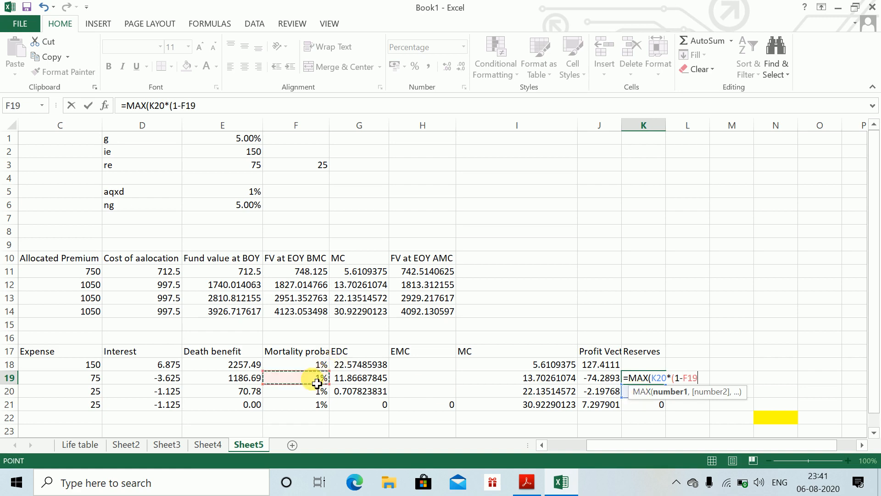
text()-)
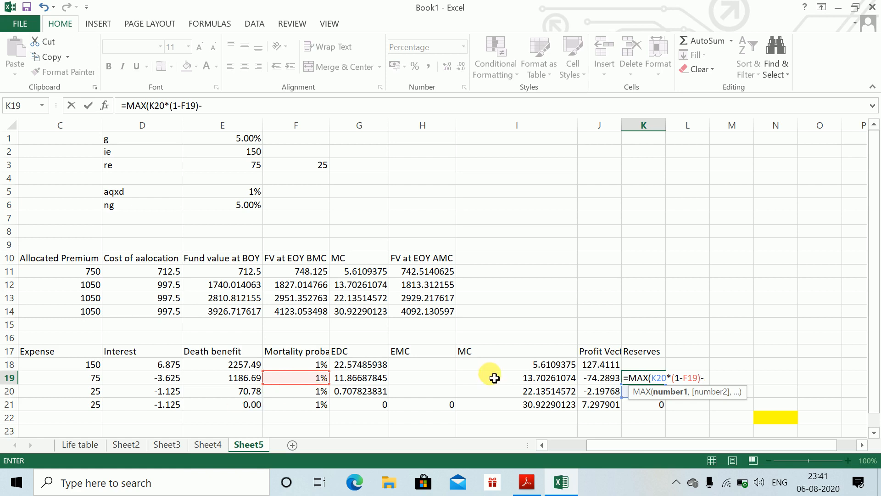
click(595, 385)
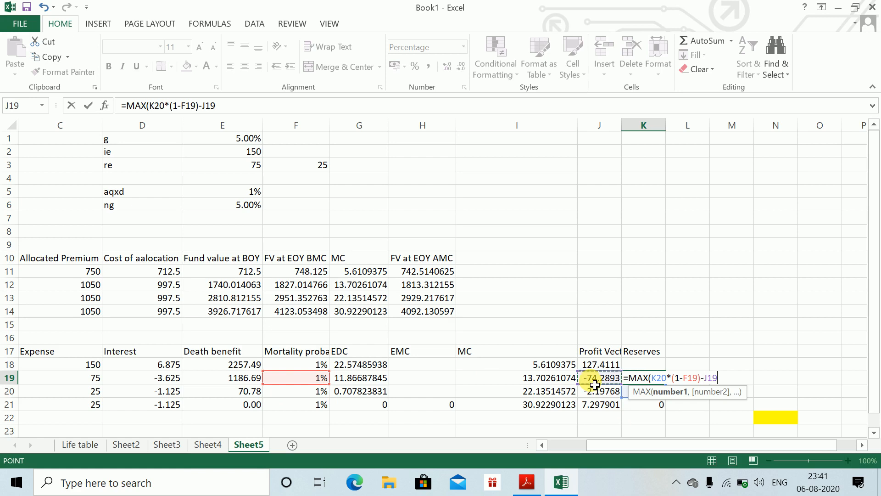
text())
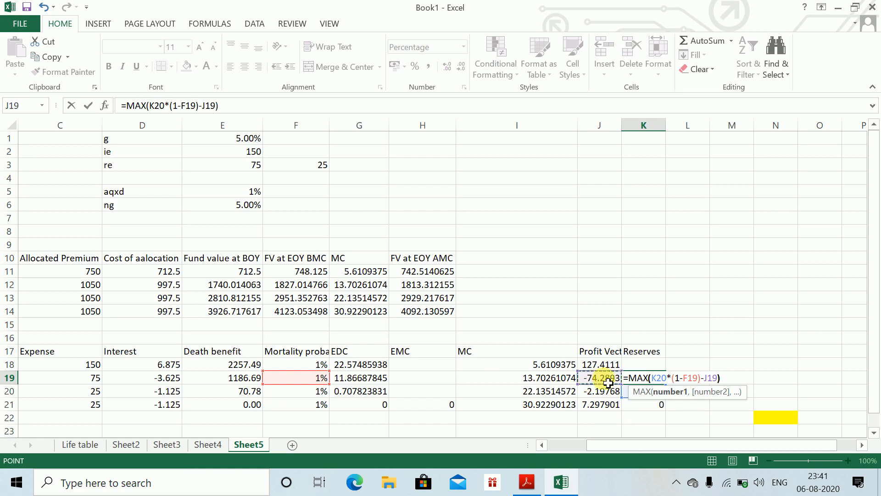
click(655, 378)
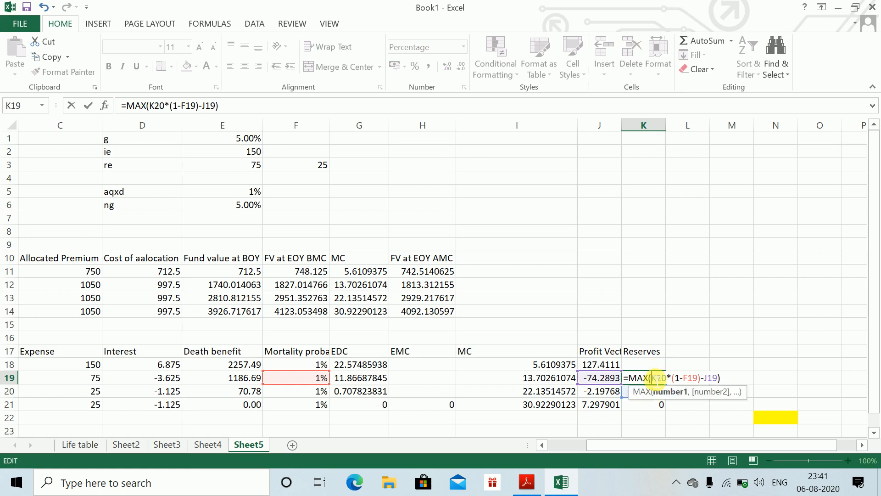
text(()
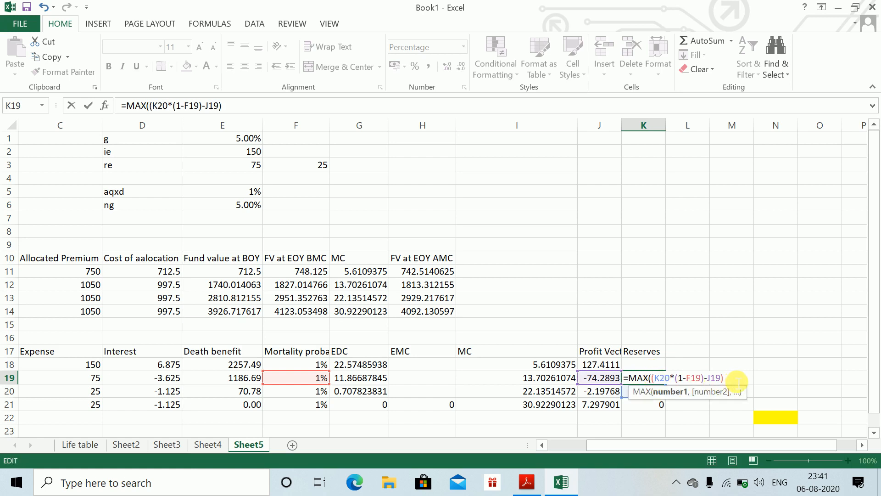
text(/(1+)
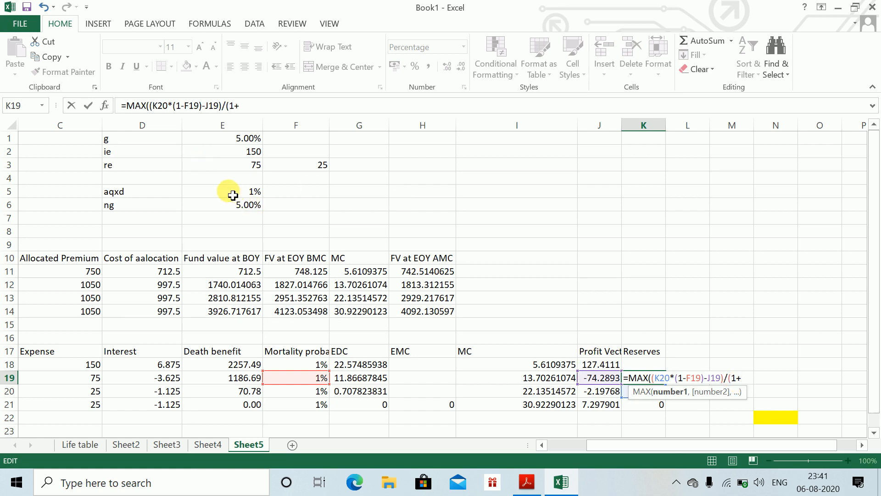
click(219, 208)
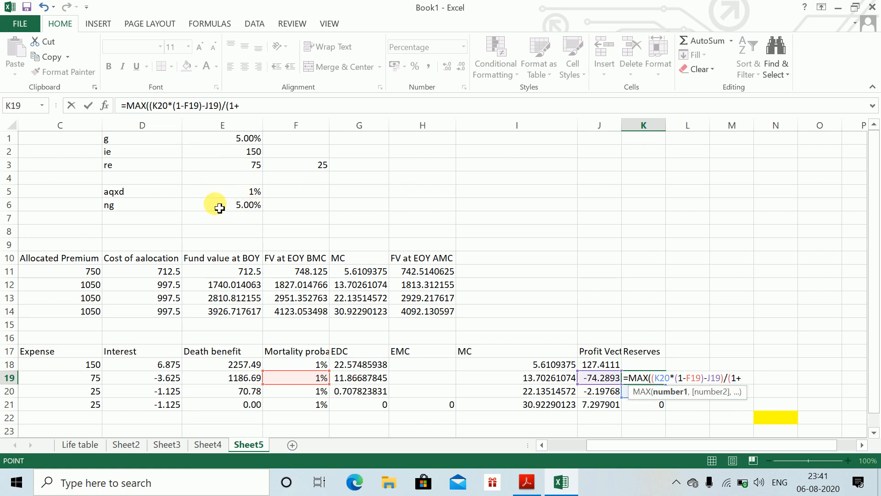
key(F4)
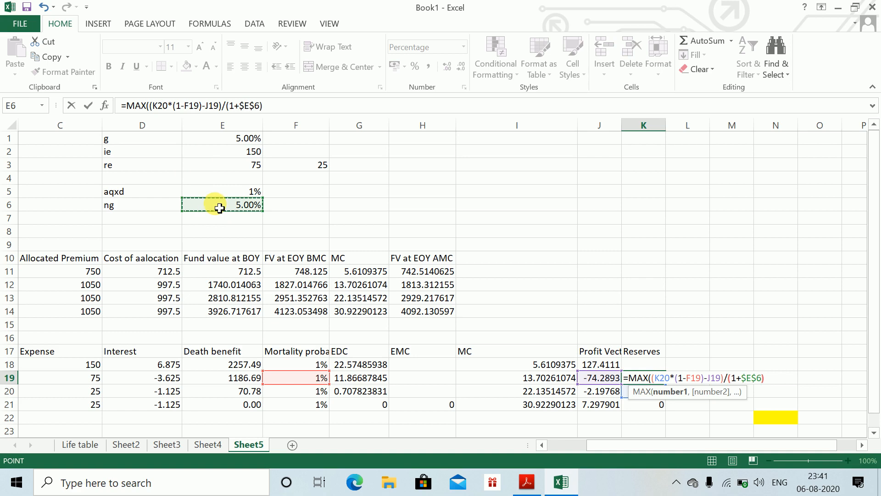
text(,0)
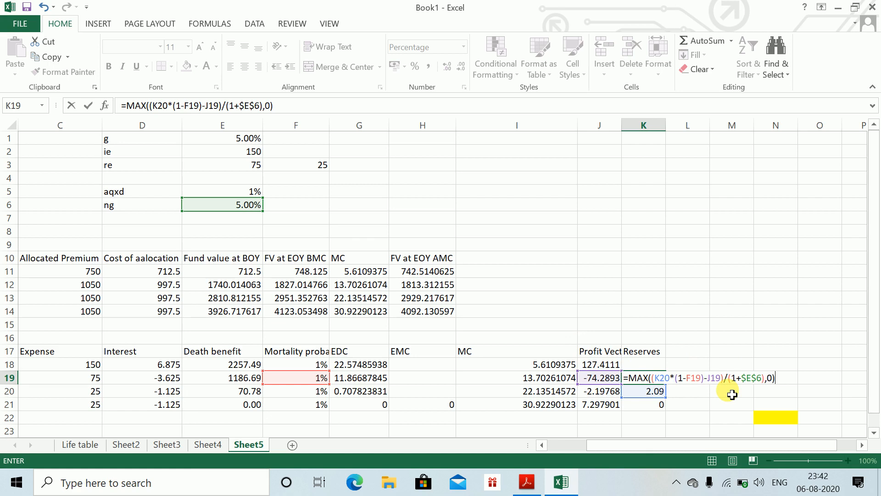
key(Return)
- Format the year 2 reserve in K19 as Number
key(Up)
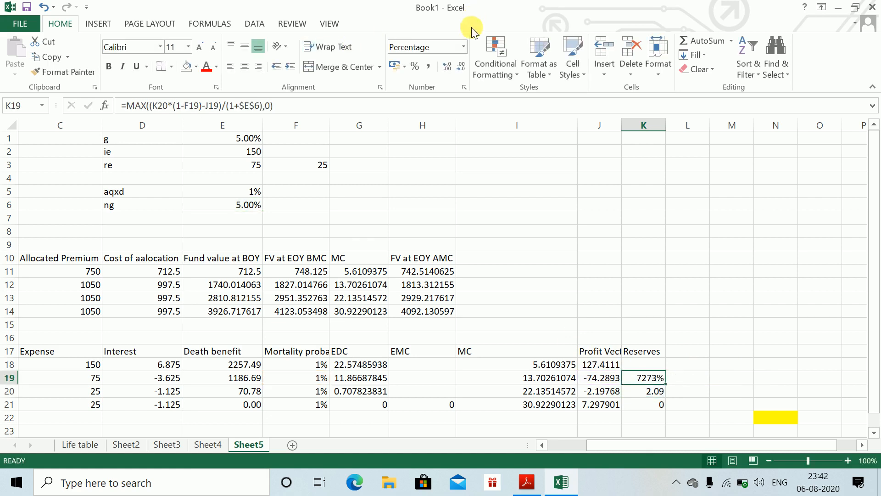
click(466, 46)
click(456, 98)
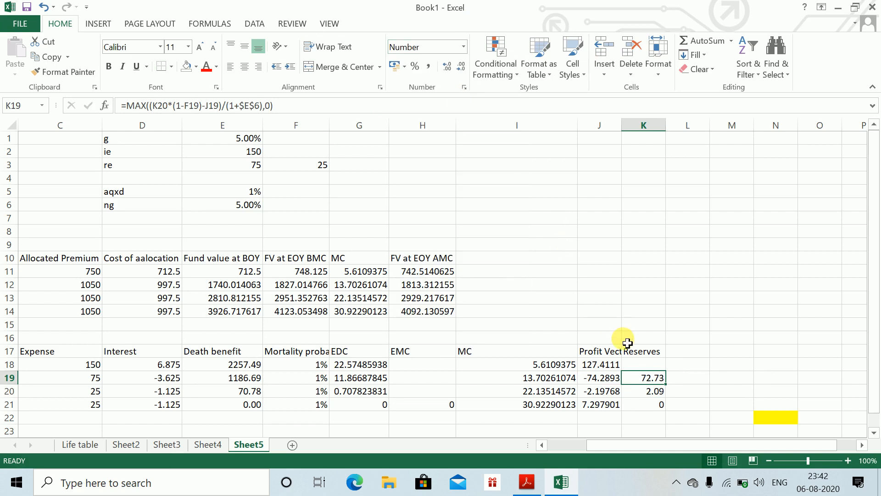
- Fill the K19 reserve formula up into K18 for year 1 and select K18 to check it
key(Up)
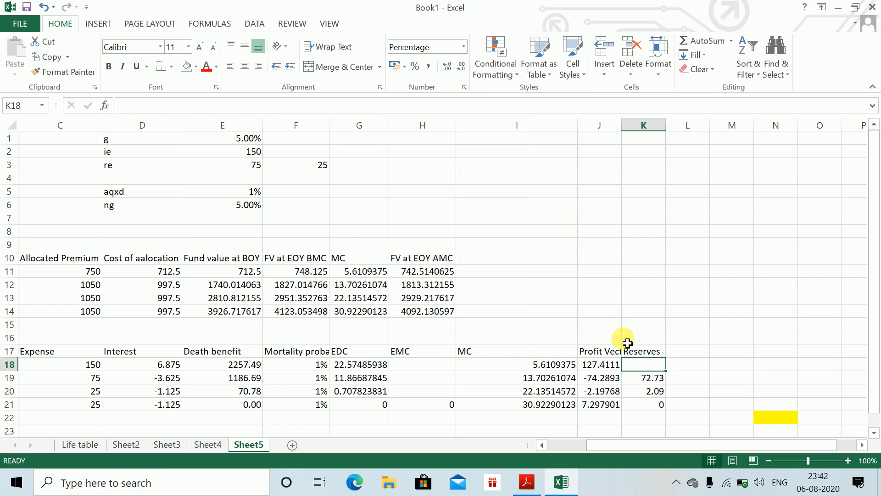
key(Down)
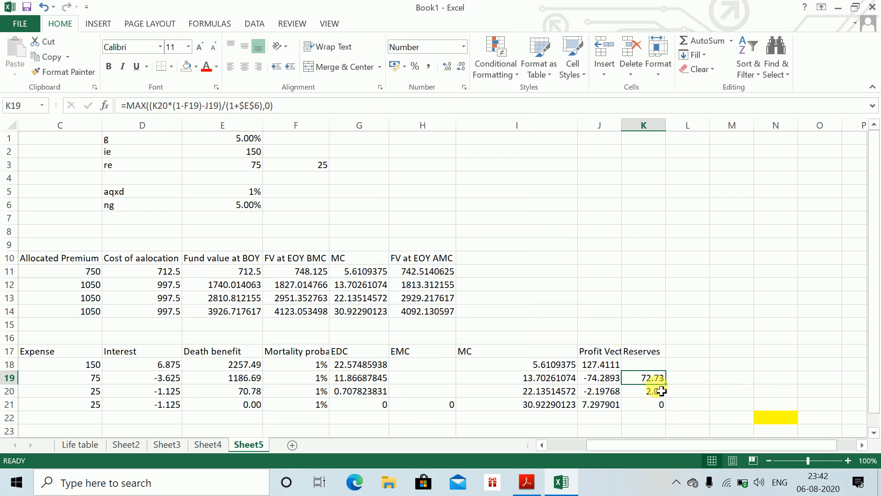
drag(673, 389, 669, 367)
click(631, 366)
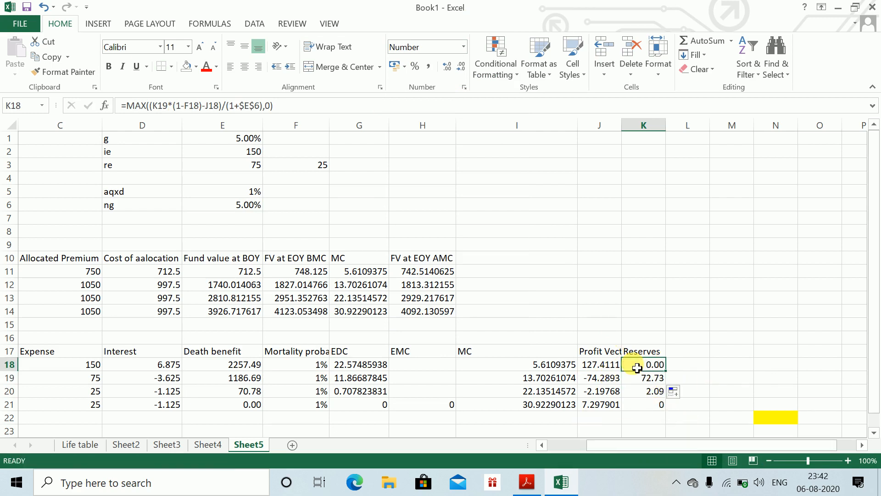
- Review the Profit Vector and Reserves entries for all four years in J18:K21
click(599, 406)
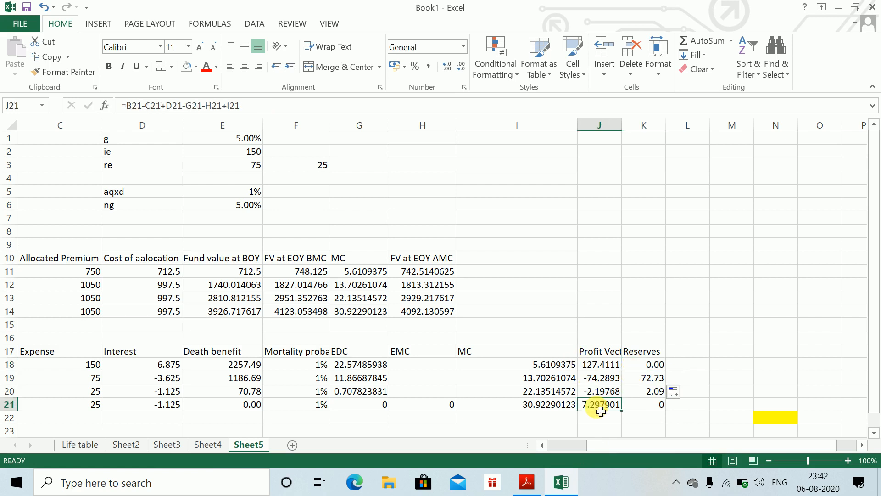
key(Up)
key(Up)
key(Up)
key(Up)
key(Down)
key(Down)
key(Down)
key(Down)
key(Right)
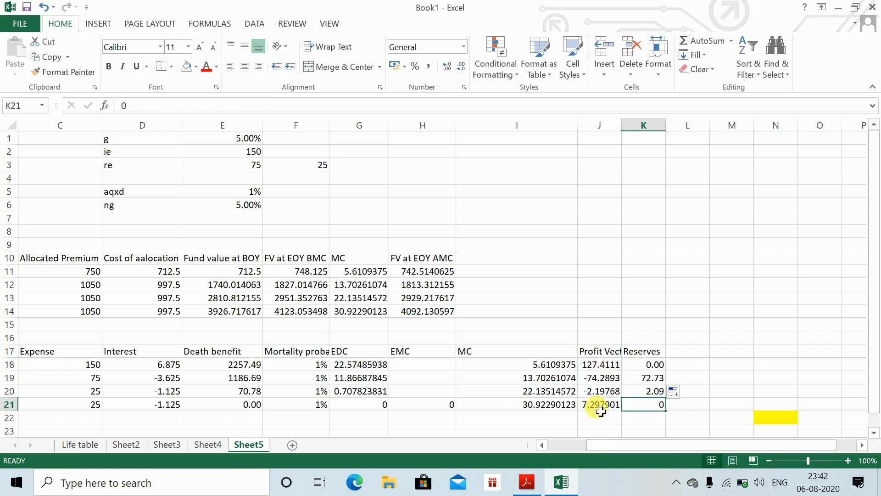
key(Up)
key(Up)
key(Down)
key(Up)
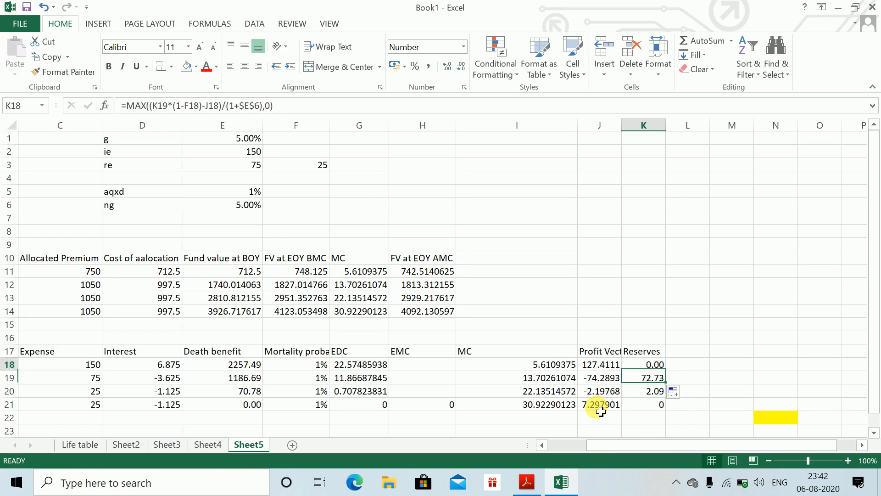
key(Up)
key(Up)
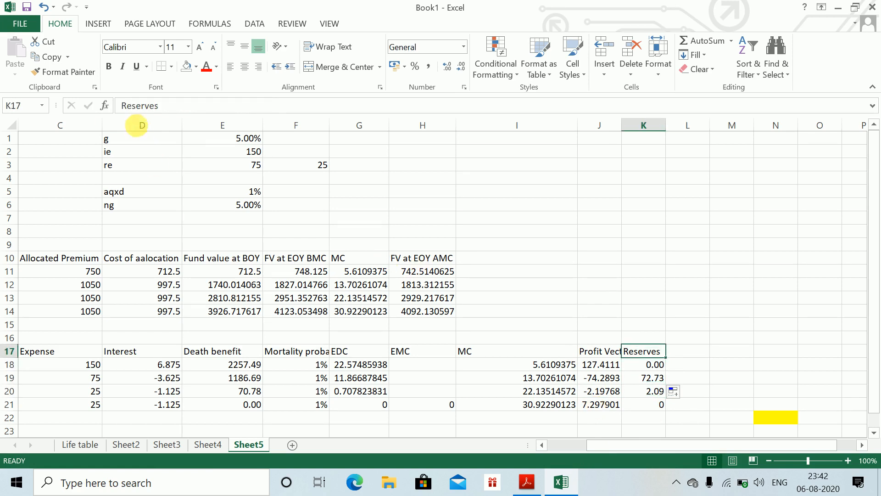
- Change the Reserves heading in K17 to "Opening Reserves"
click(121, 106)
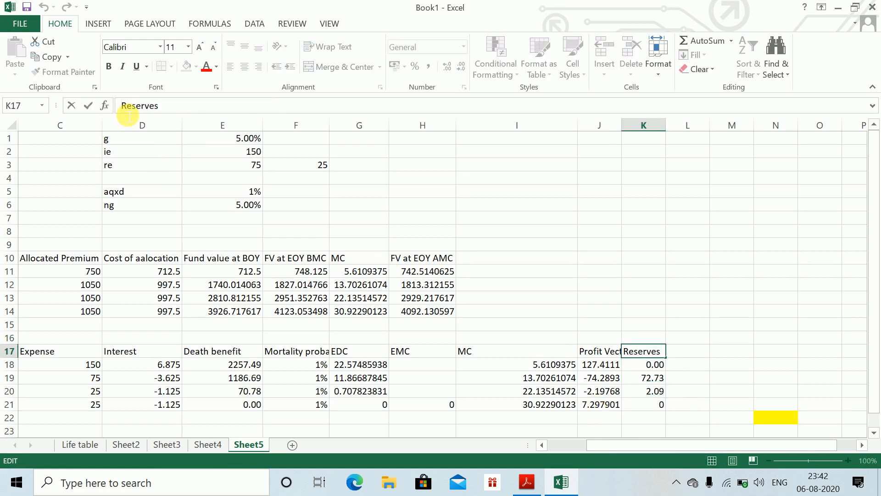
text(Opening)
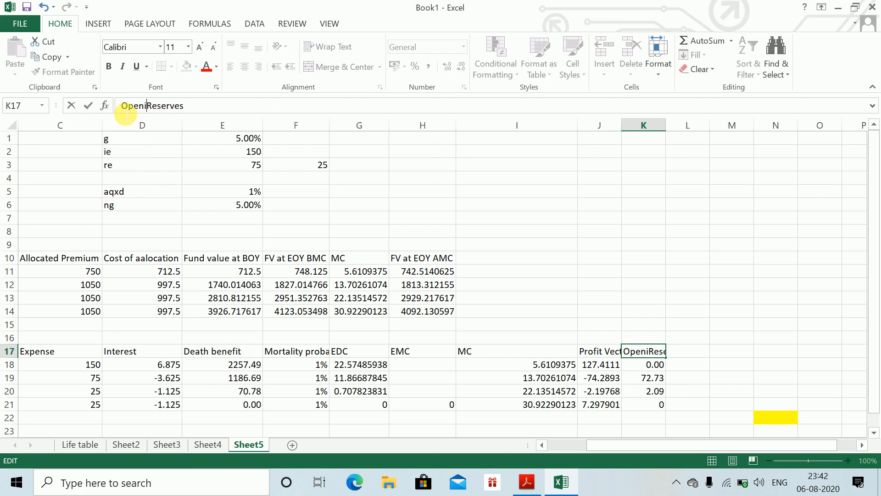
key(Return)
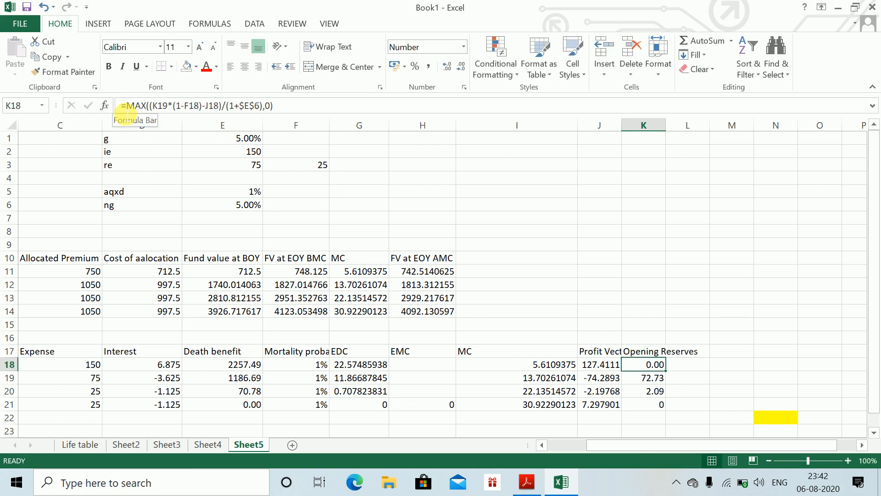
key(Down)
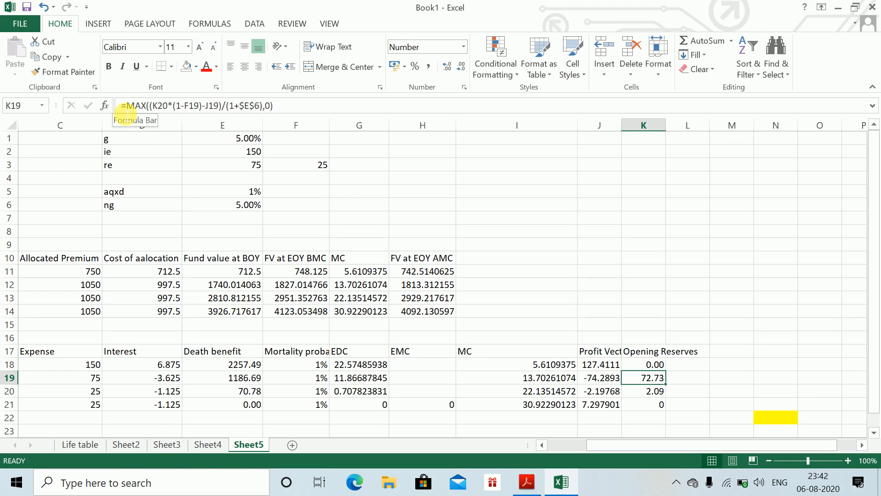
key(Up)
- Check part (ii) of the question in the PDF and add the heading CR in L17 of Sheet5
key(alt+Tab)
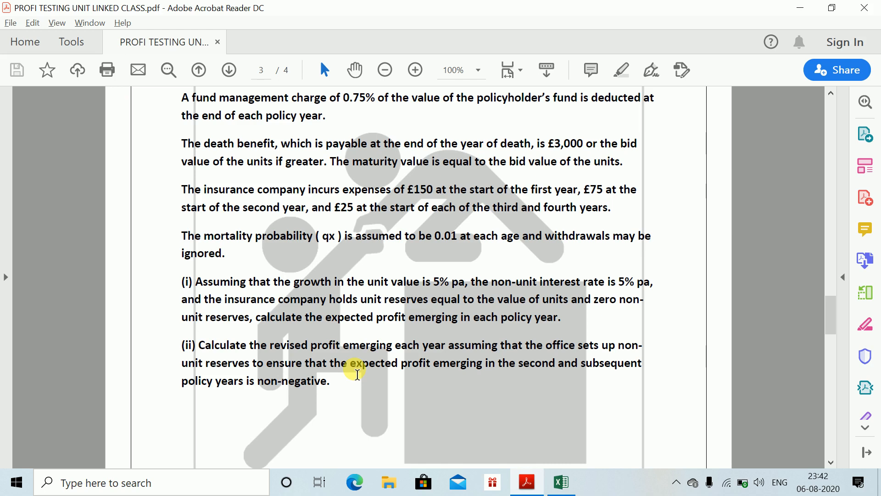
key(alt+Tab)
key(Right)
key(Up)
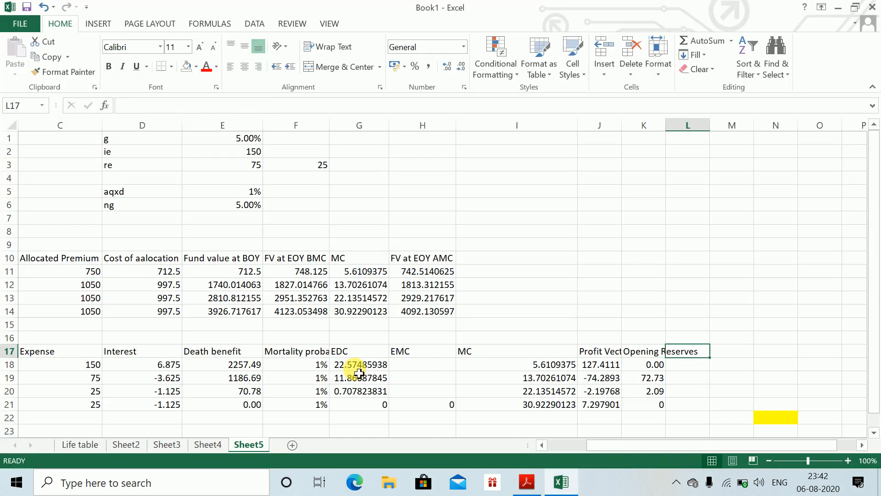
text(Cl)
text(R)
key(Return)
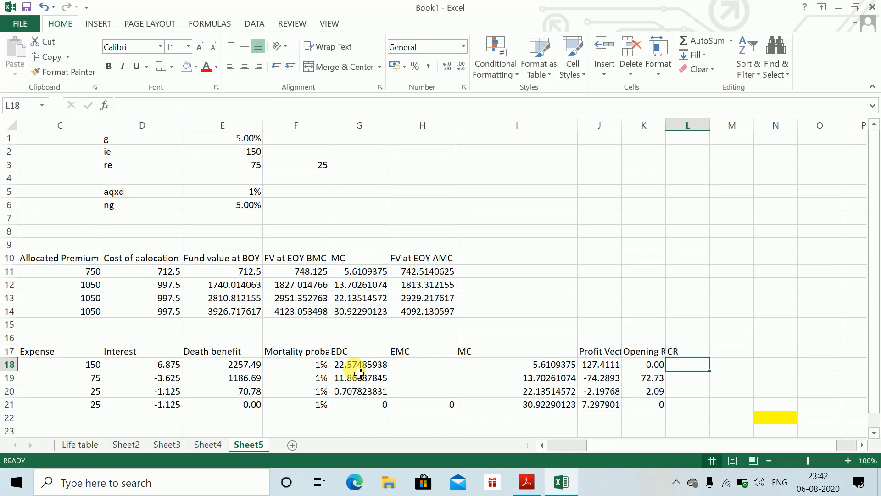
- Enter =K19 in L18 as the year 1 closing reserve and fill it down to L21
text(=)
key(Left)
key(Down)
key(Return)
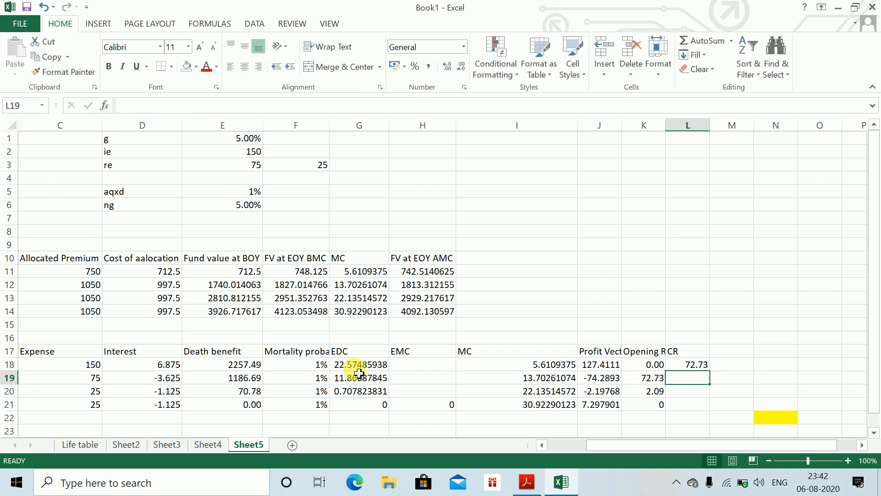
key(Up)
key(shift+Down)
key(shift+Down)
key(shift+Down)
key(ctrl+d)
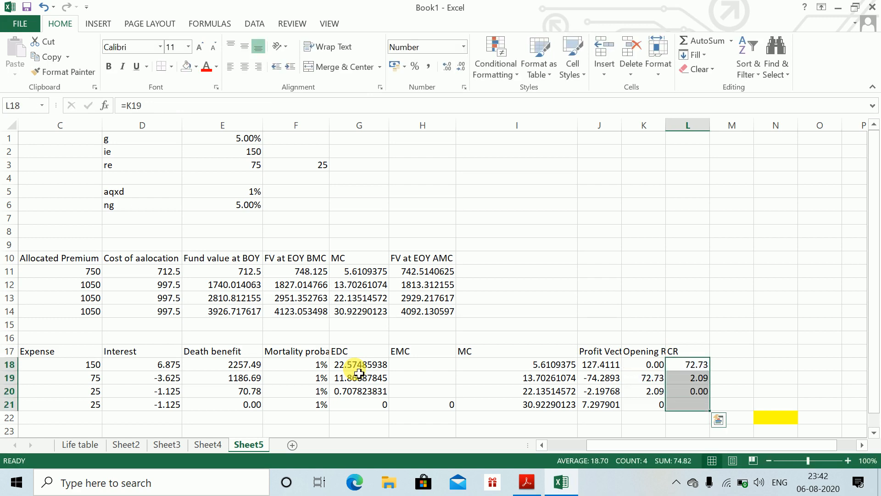
- Add the heading CIR in M17, beside the CR column
key(Up)
key(Right)
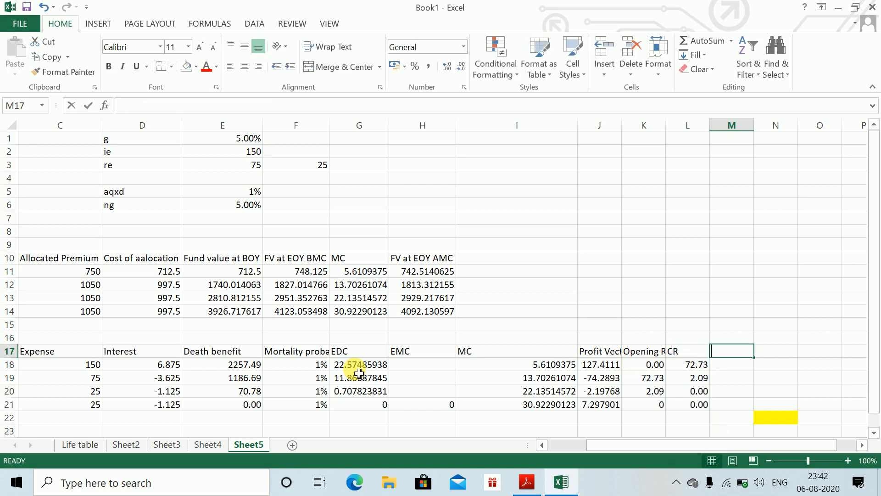
text(CIR)
key(Return)
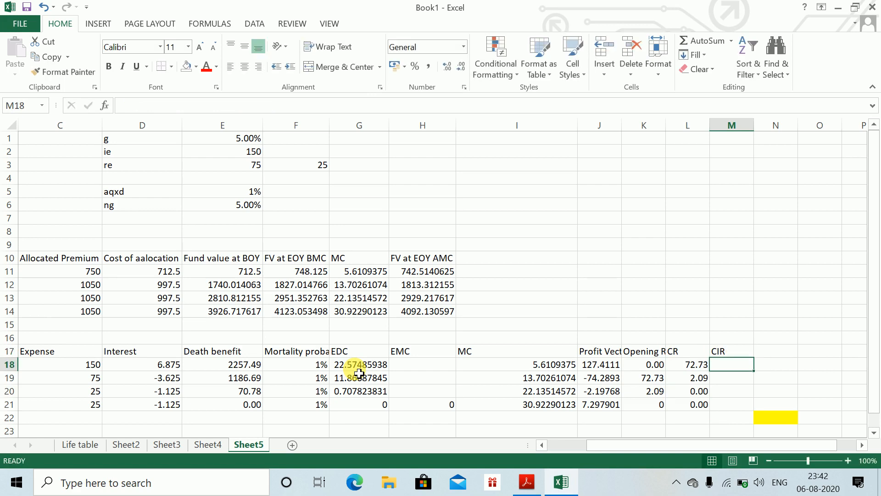
- Enter the year 1 cost of increase in reserves formula =L18*(1-F18)-K18*(1+$E$6) in M18
text(=)
key(Left)
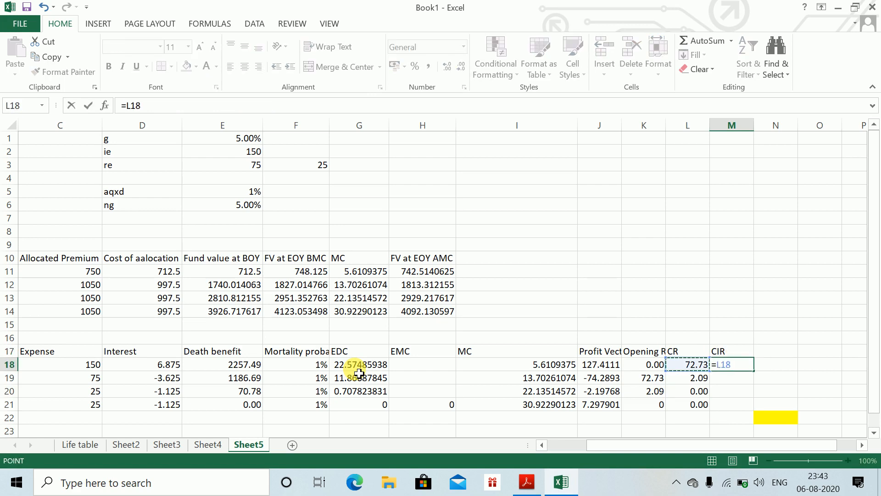
text(*(1_)
key(Return)
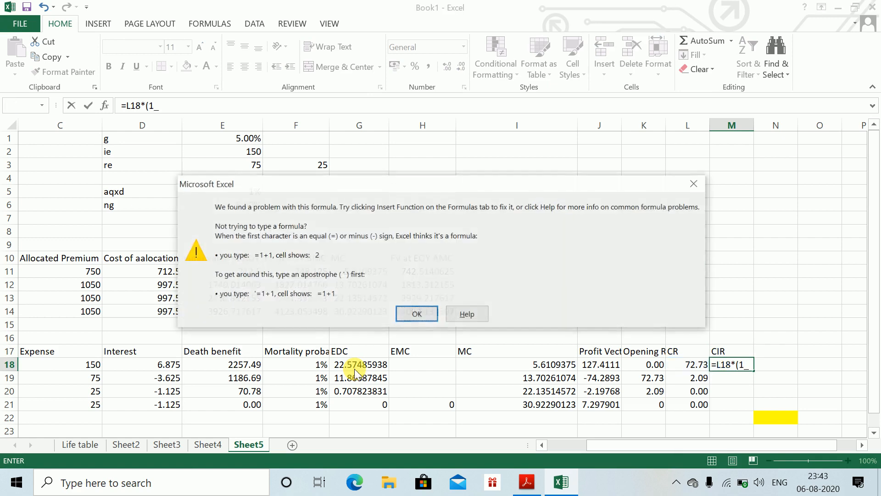
key(Return)
key(BackSpace)
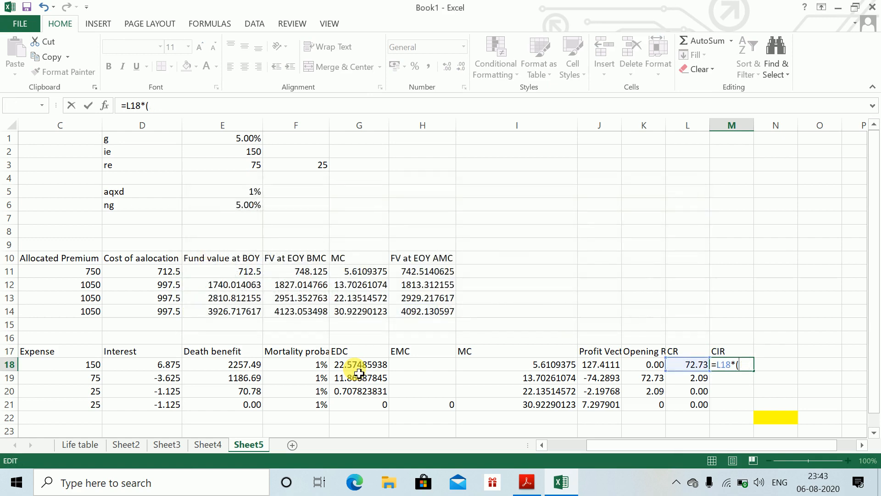
text(-)
key(Left)
key(Left)
key(Left)
key(Left)
key(Left)
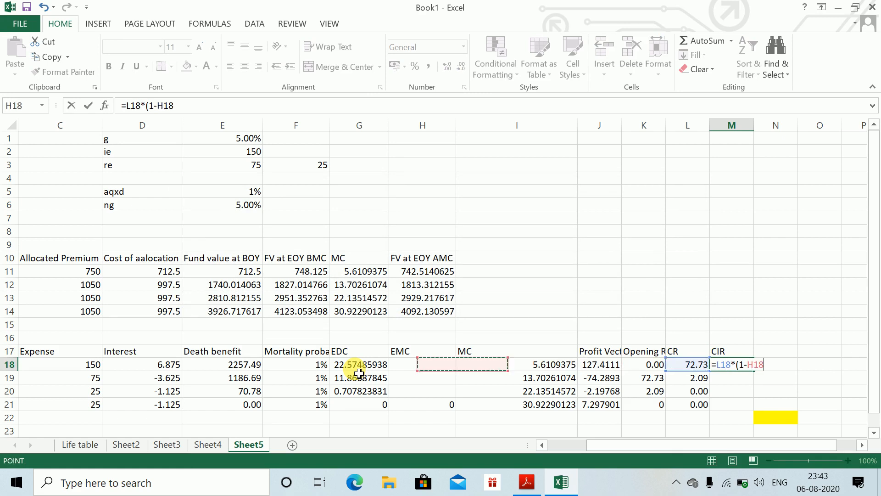
key(Left)
key(Left)
text())
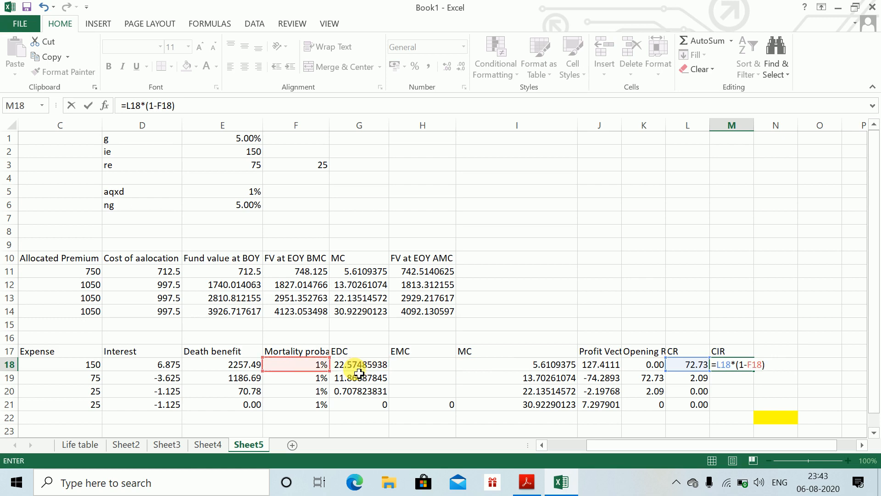
text(-)
key(Left)
key(Left)
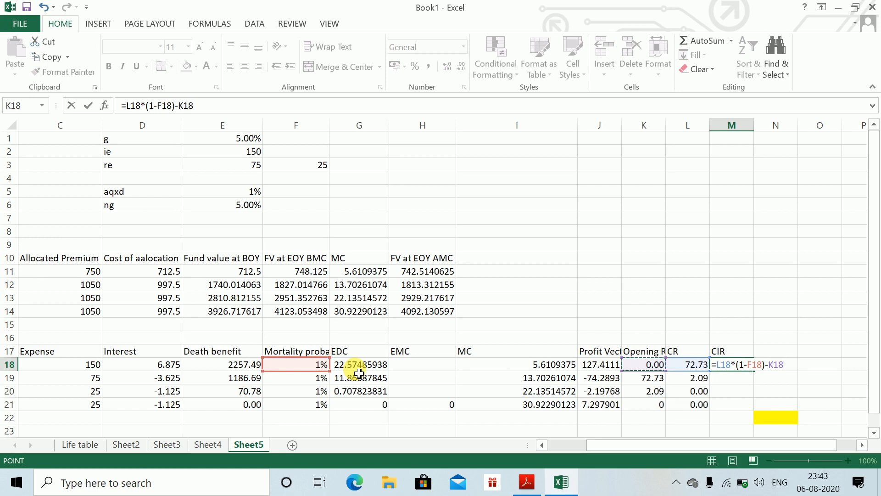
text(*(1+)
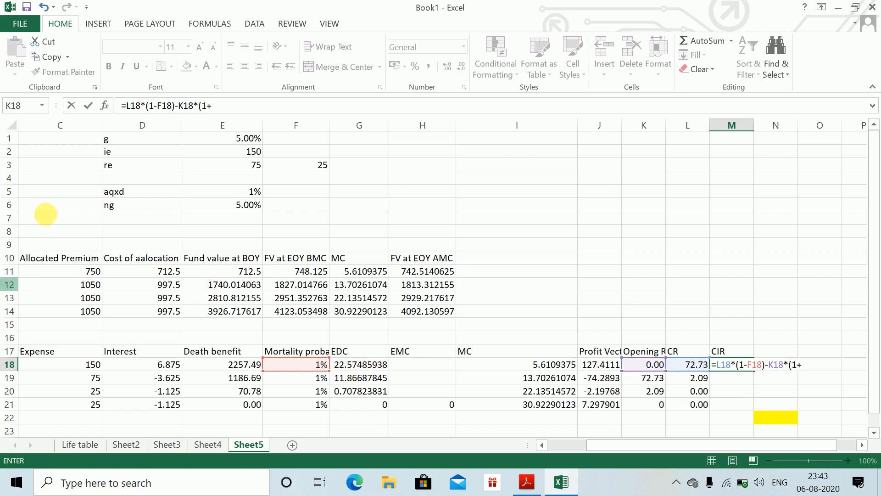
click(228, 207)
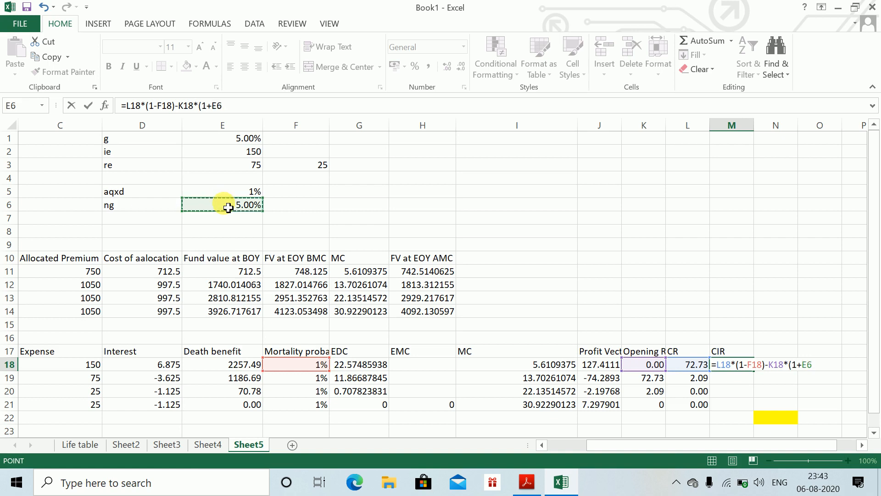
key(F4)
key(Return)
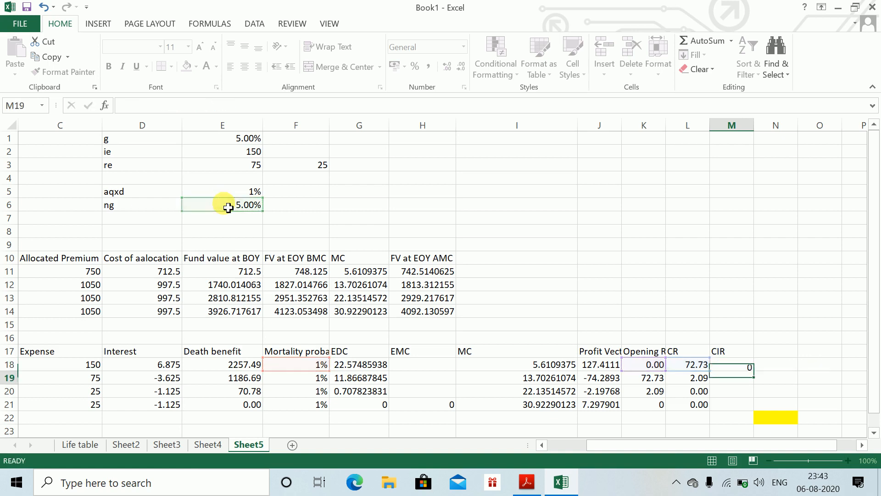
- Fill the CIR formula from M18 down to M21 for all four years
key(Up)
key(shift+Down)
key(shift+Down)
key(shift+Down)
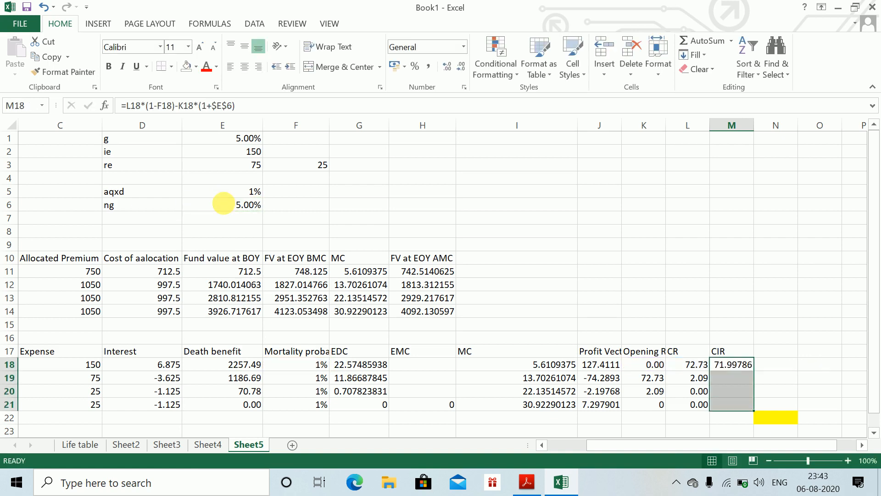
key(ctrl+d)
key(Up)
key(Right)
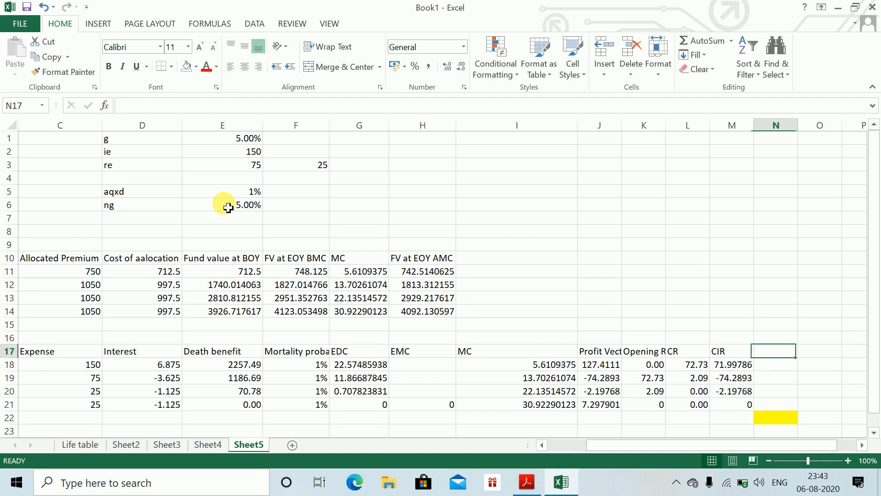
text(Cash)
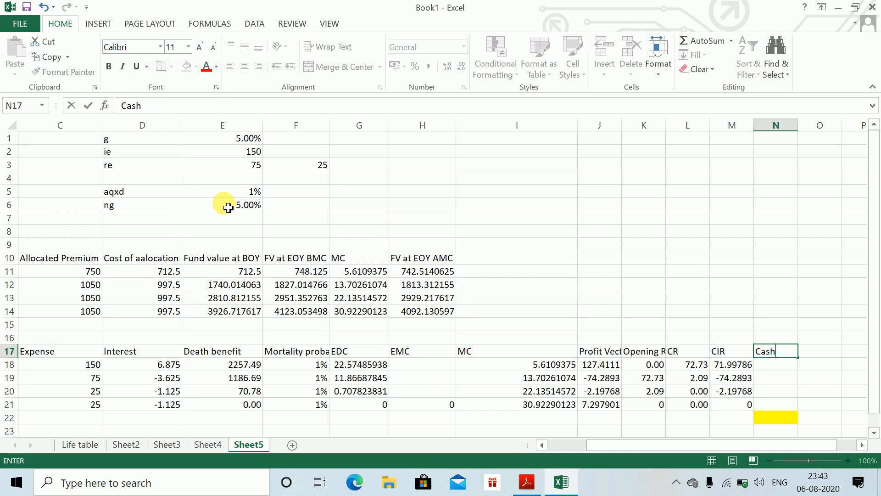
text(flow)
key(Return)
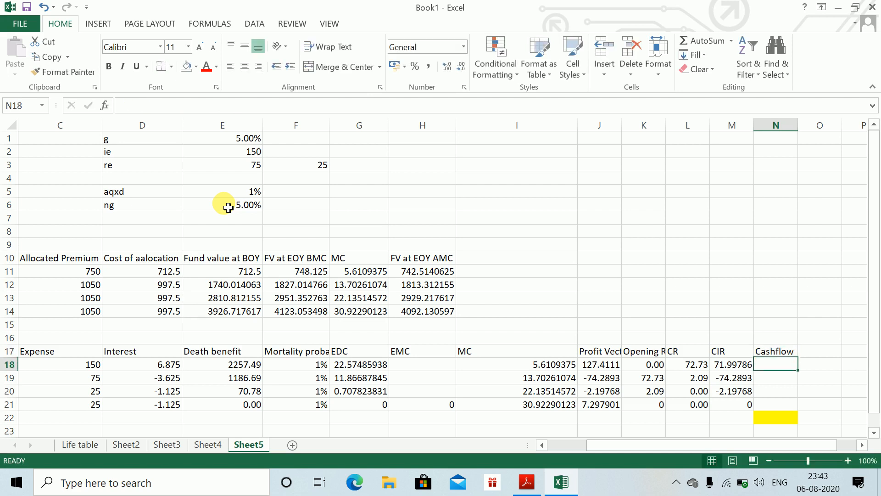
text(=)
key(Left)
key(Left)
key(Left)
key(Left)
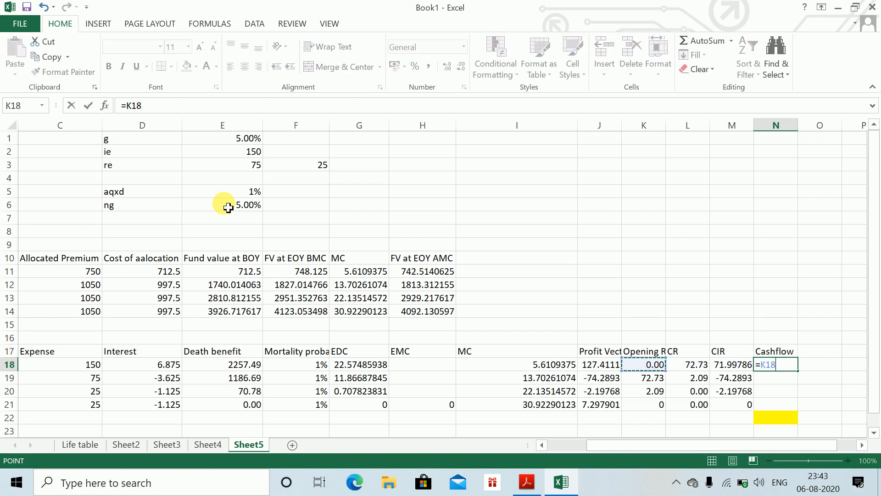
key(Escape)
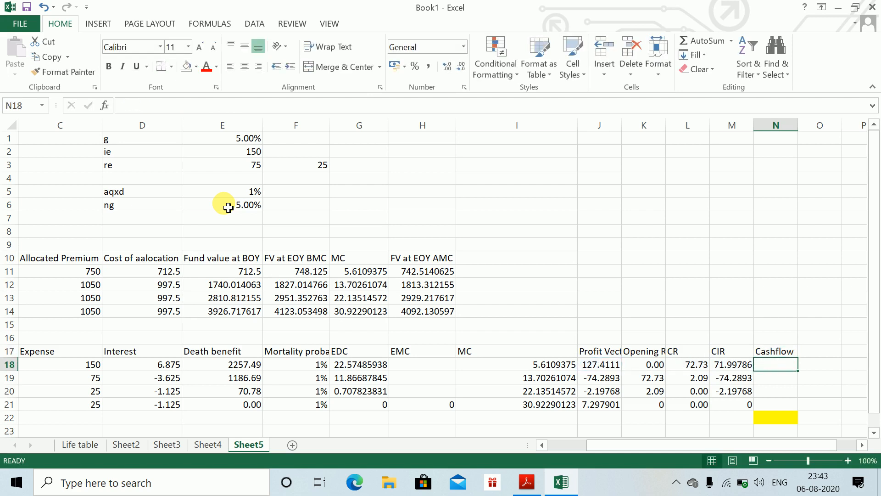
- Set the heading in N17 to "New profit vector"
key(Up)
text(New p)
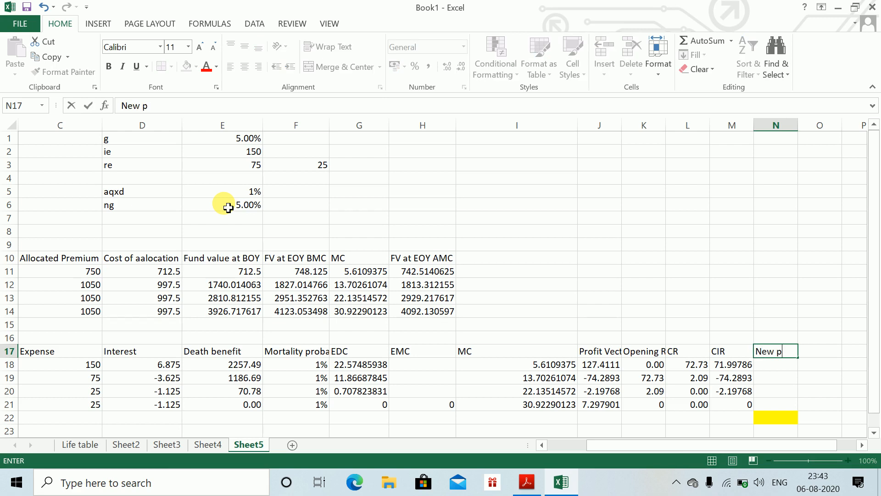
text(rofit vector)
key(Return)
- Enter the revised year 1 profit formula =J18-M18 in N18
text(=)
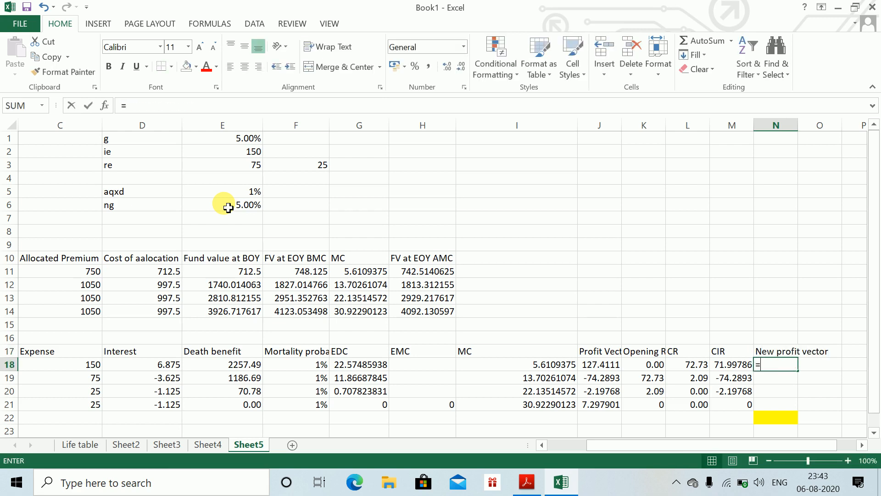
key(Left)
key(Left)
key(Left)
key(Left)
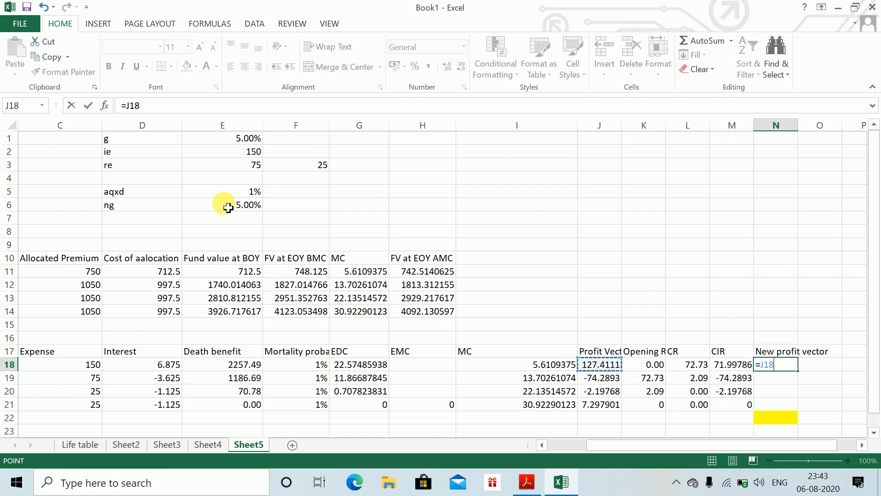
text(-)
key(Left)
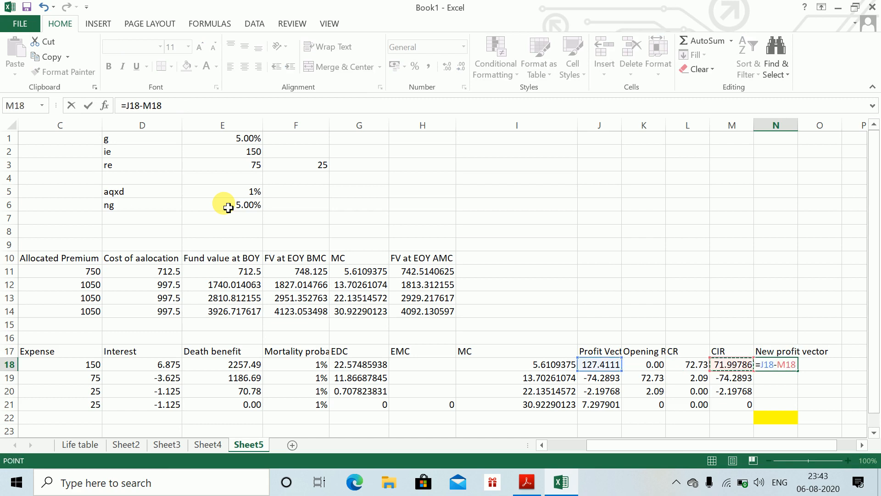
key(ctrl+Return)
- Fill the new profit vector formula from N18 down to N21 and reselect N18
key(shift+Down)
key(shift+Down)
key(shift+Down)
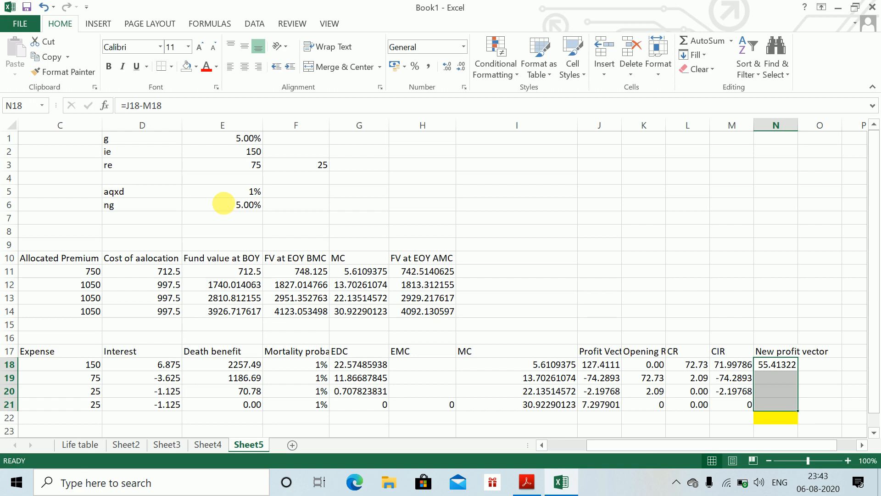
key(ctrl+d)
key(shift+Up)
key(shift+Up)
key(shift+Up)
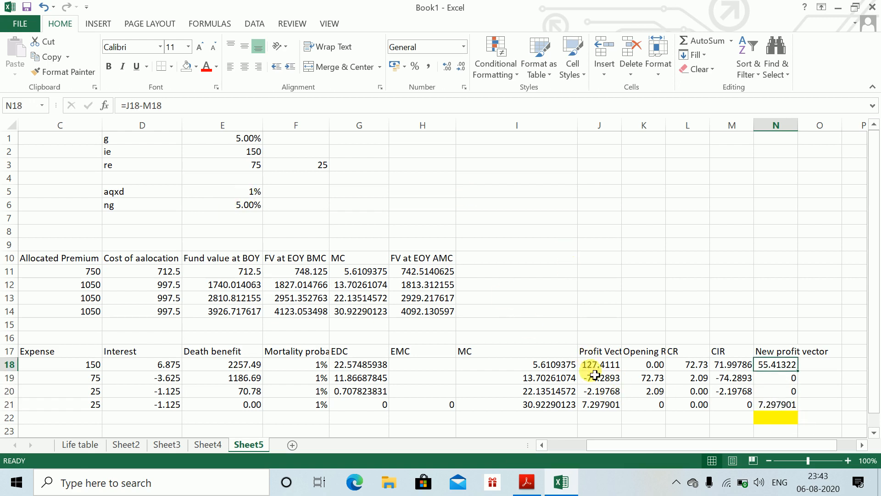
- Examine the year 2 and year 3 profit vector entries and the reserve and CIR cells across row 20
click(562, 382)
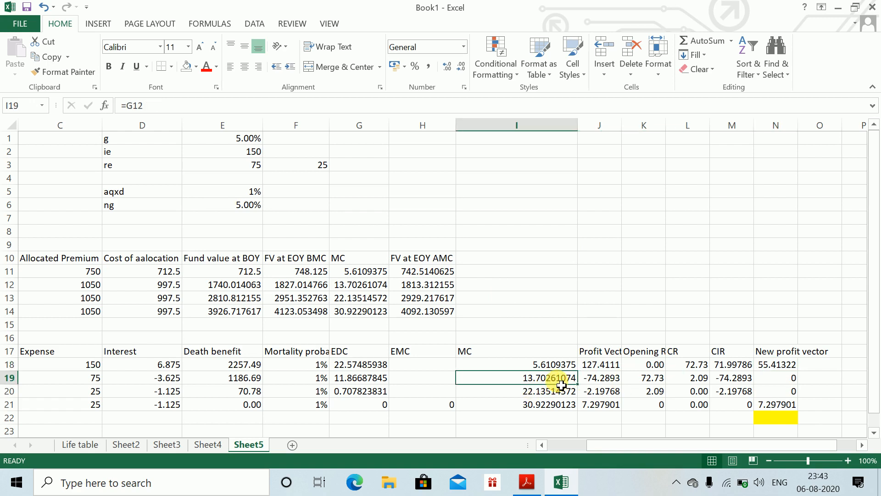
key(Down)
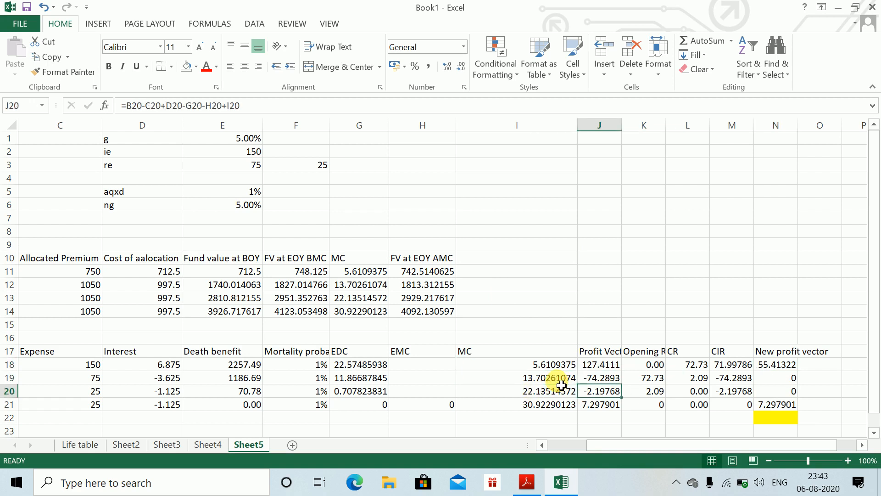
key(Up)
key(Down)
key(Right)
key(Right)
key(Right)
key(Right)
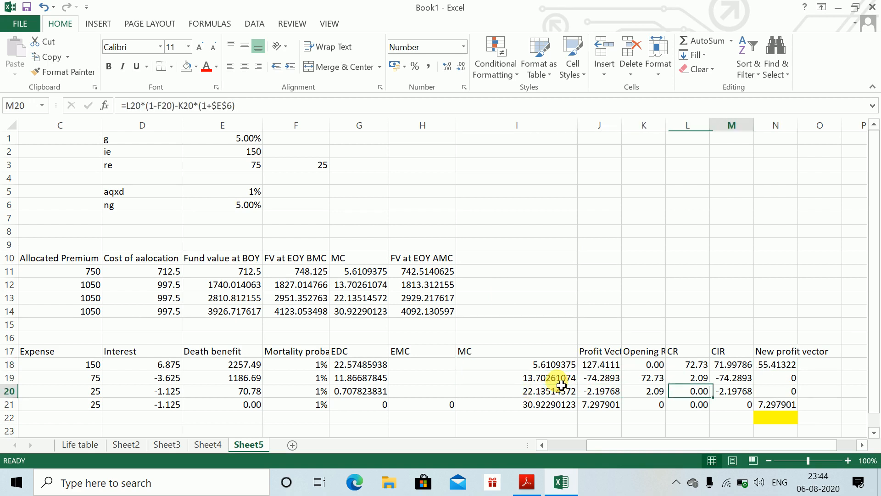
- Review the new profit vector formulas in N19 and N20 against the reserve and CIR cells of rows 18 and 19
key(Up)
key(Up)
key(Down)
key(Down)
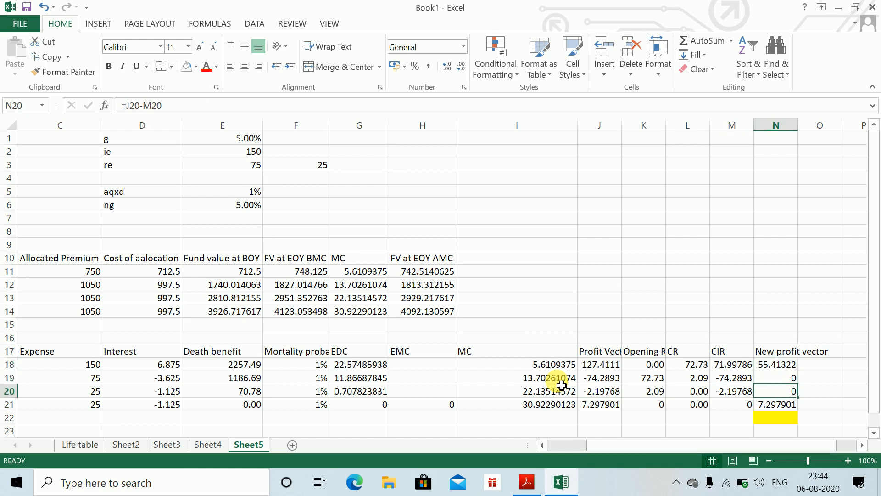
key(Up)
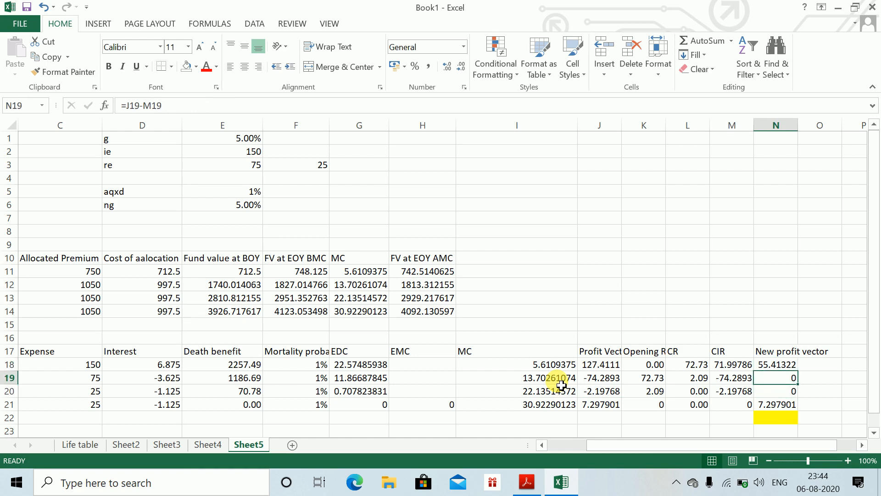
key(Left)
key(Up)
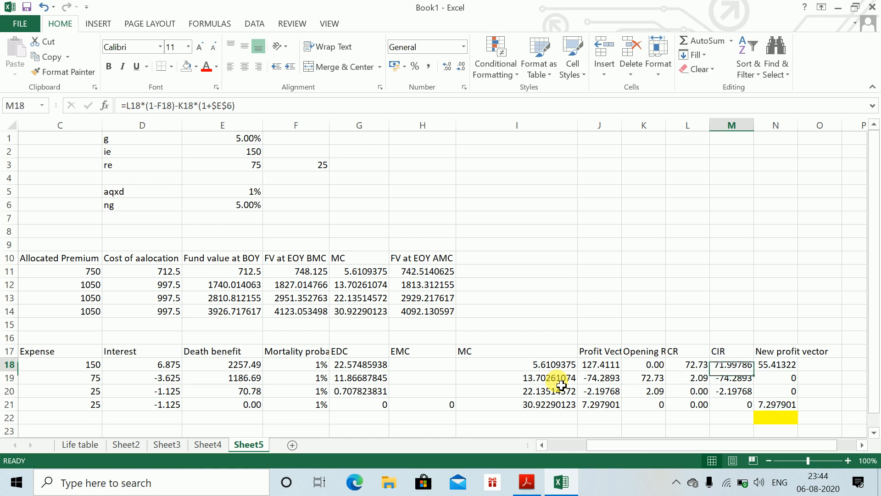
key(Left)
key(Left)
key(Down)
key(Right)
key(Right)
key(Right)
key(Down)
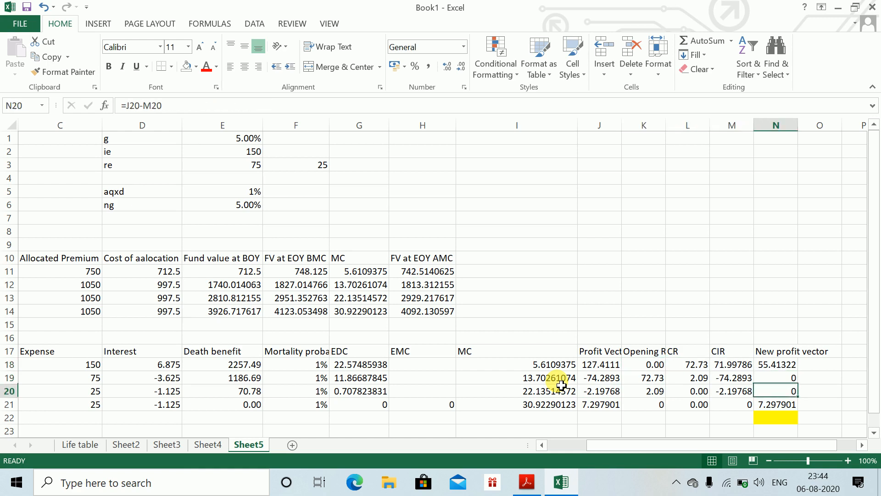
key(Up)
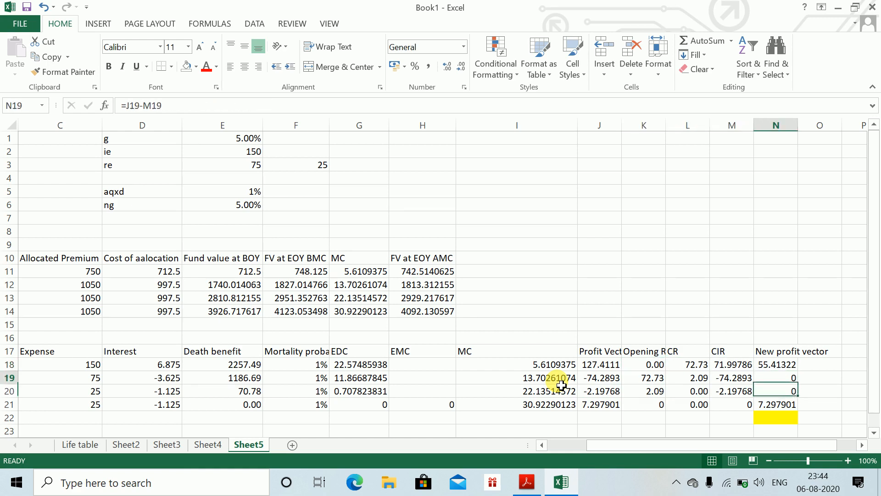
key(Up)
key(Down)
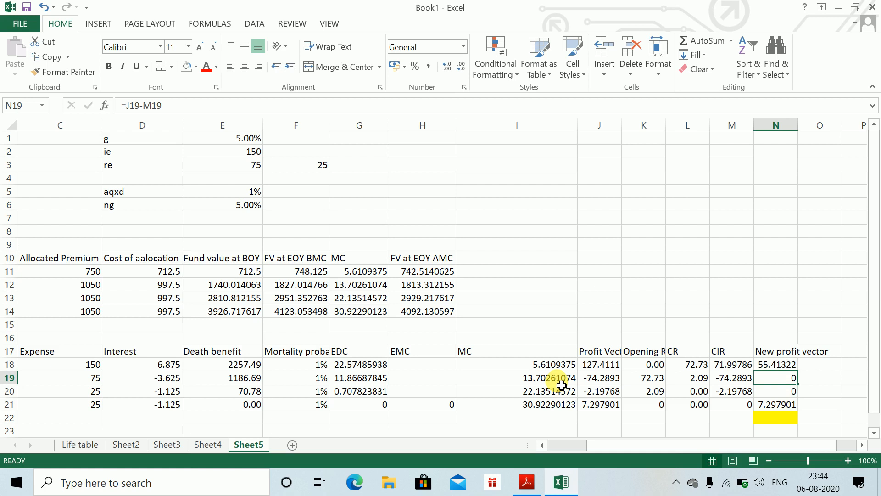
key(Right)
key(Right)
key(Right)
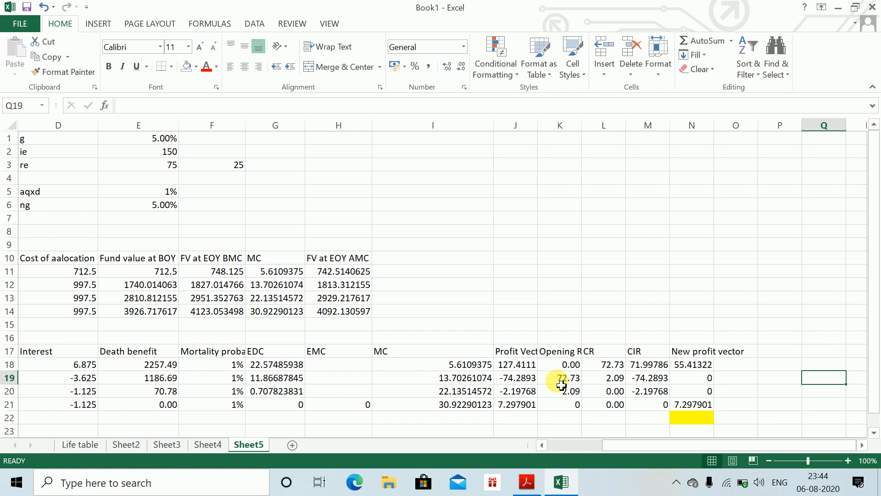
key(F9)
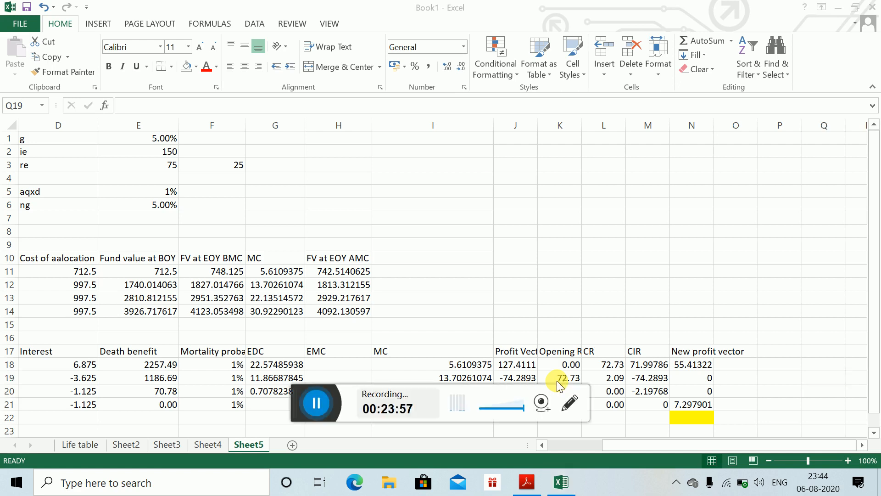